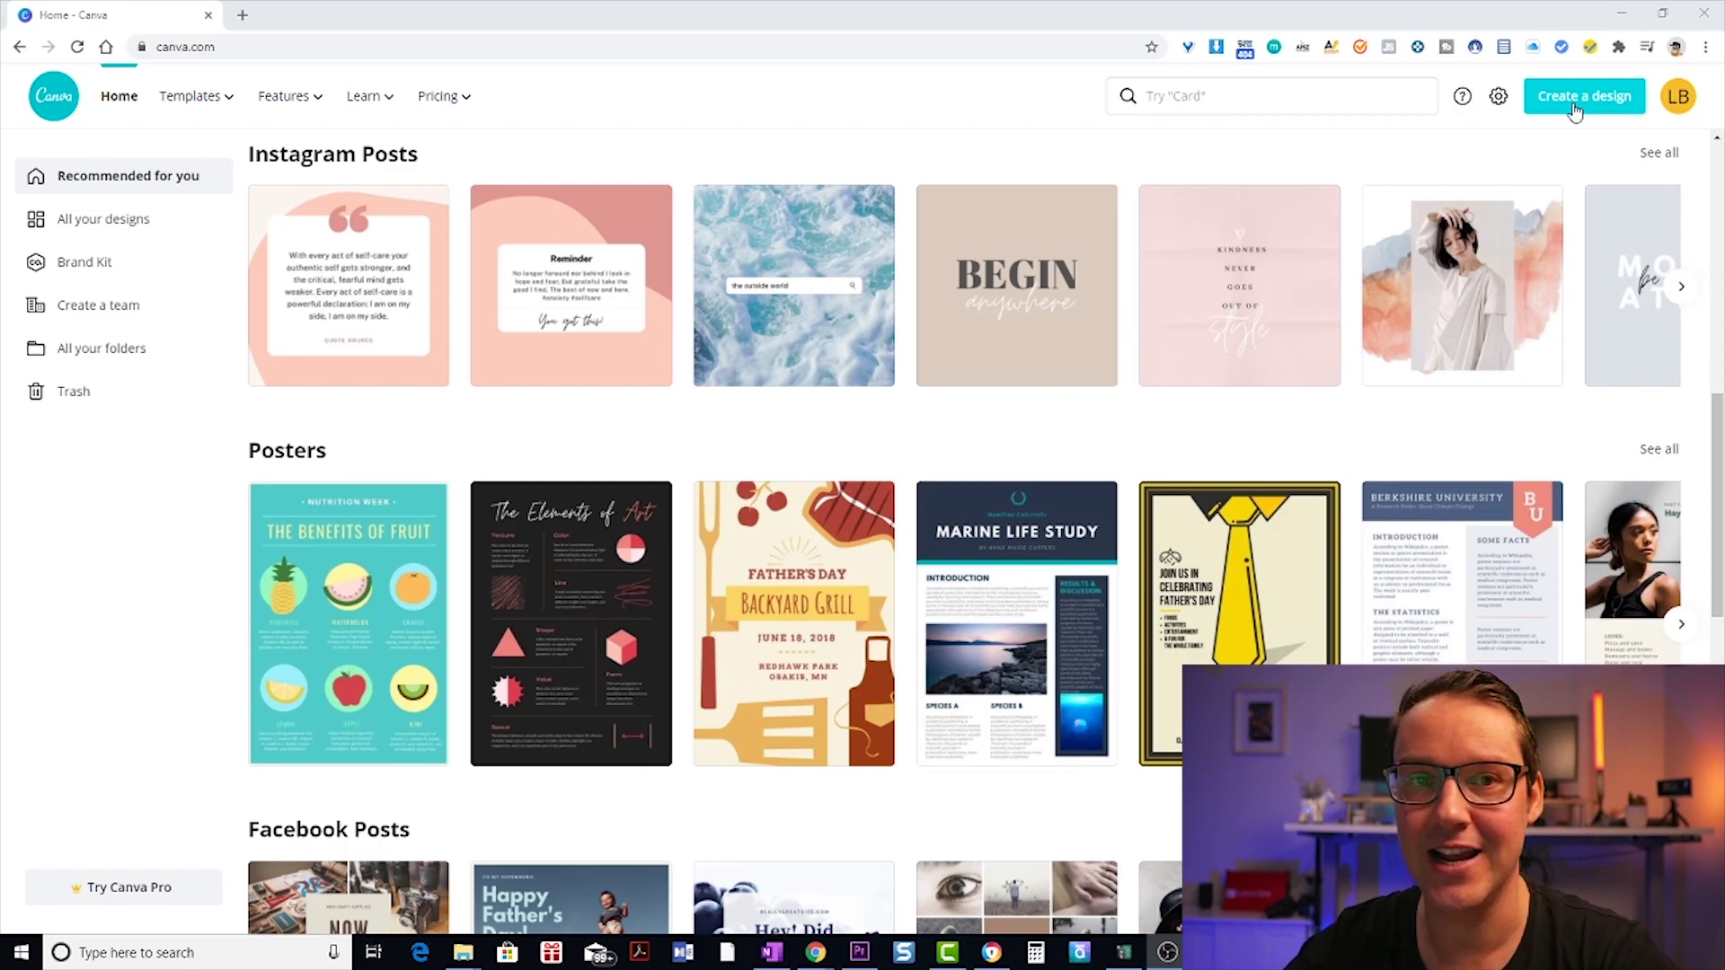
Open Canva's list of design types to create.
{"action": "left_click", "coordinate": [1576, 107]}
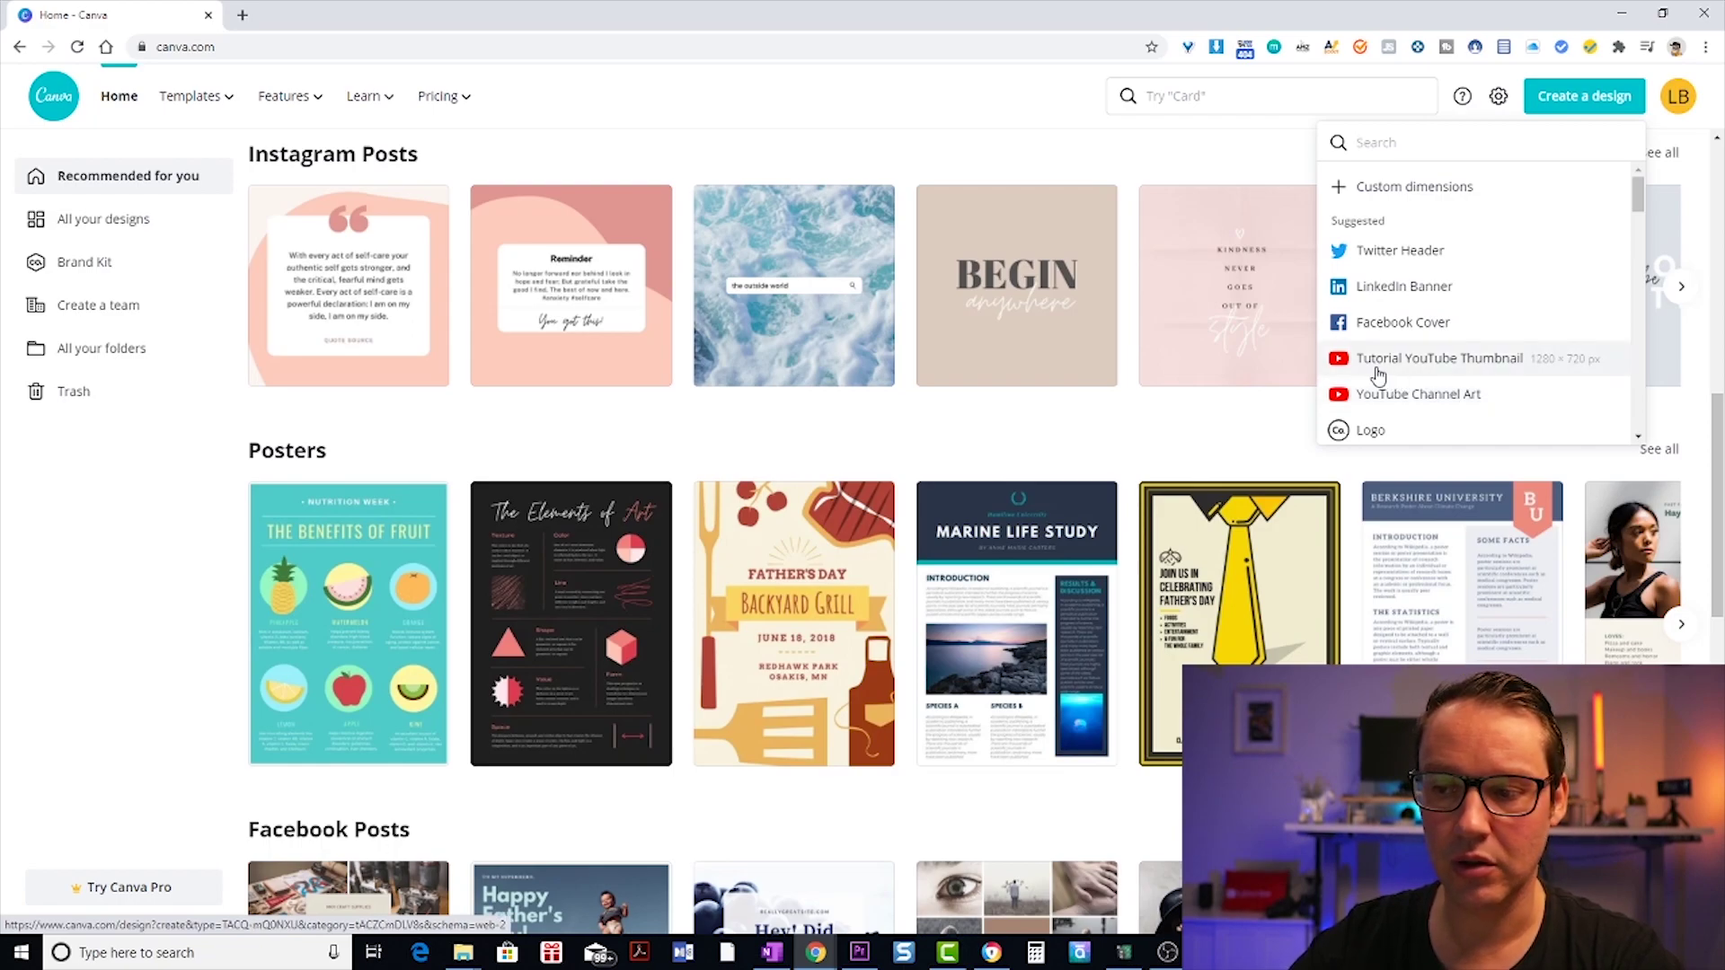
Start a new blank YouTube Thumbnail design.
{"action": "left_click", "coordinate": [1446, 363]}
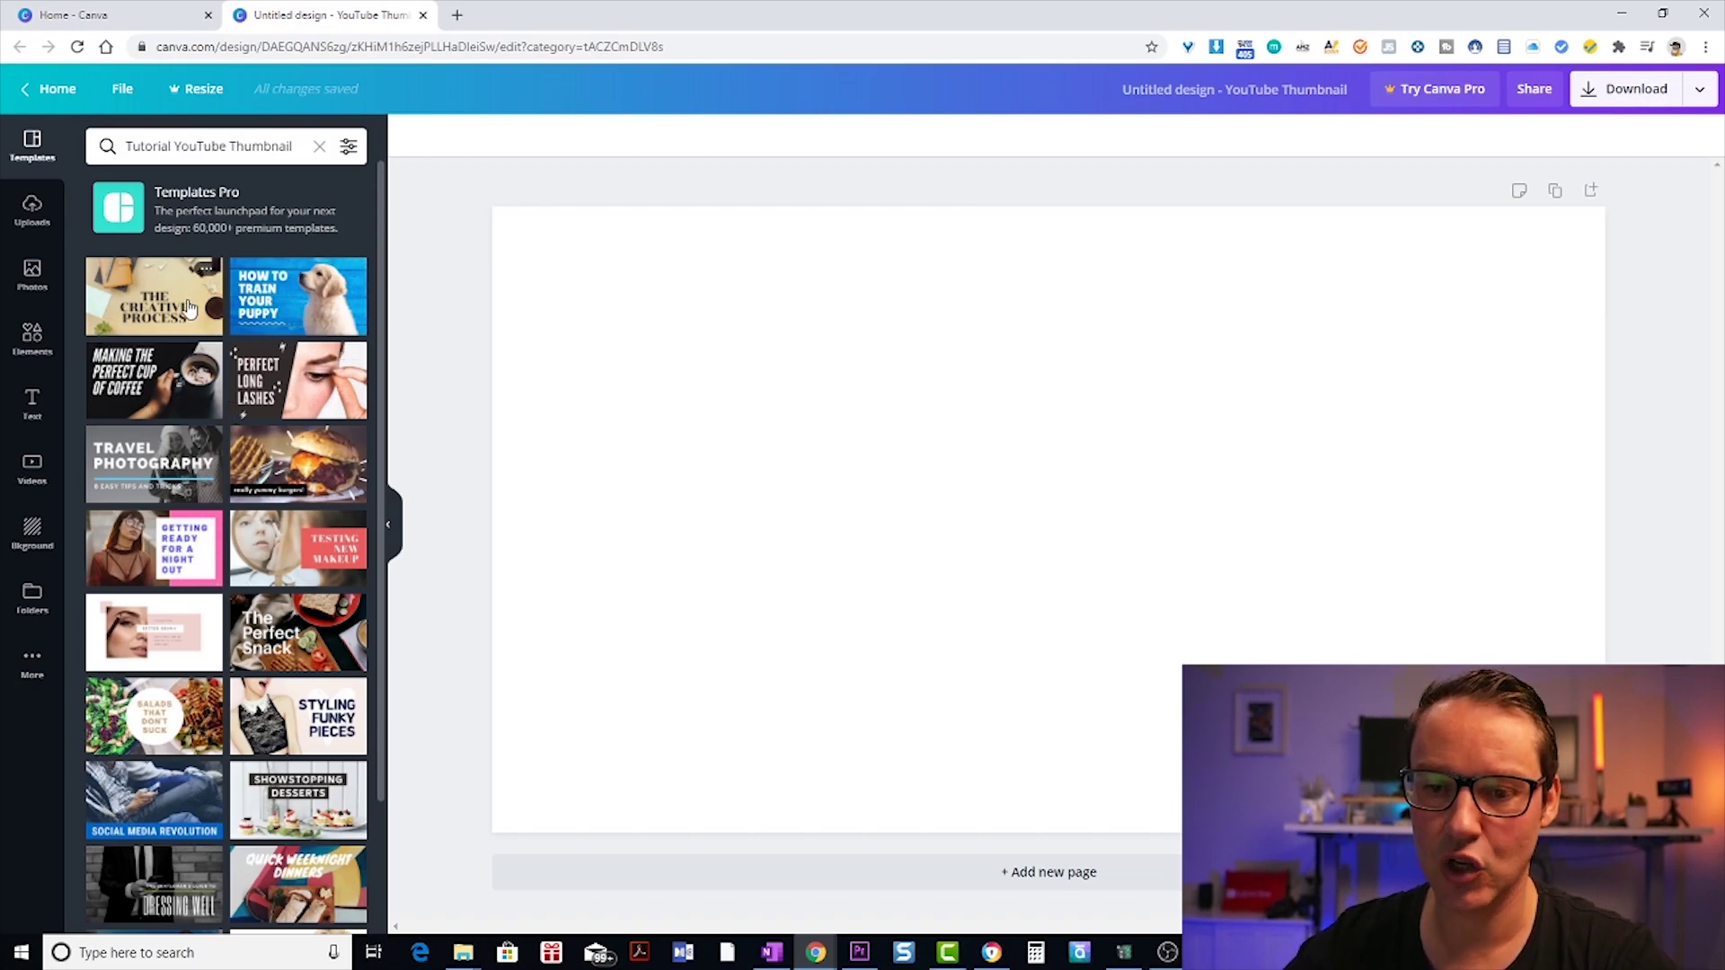
Pick out the 'Making the Perfect Cup of Coffee' template in the Templates panel.
{"action": "mouse_move", "coordinate": [168, 365]}
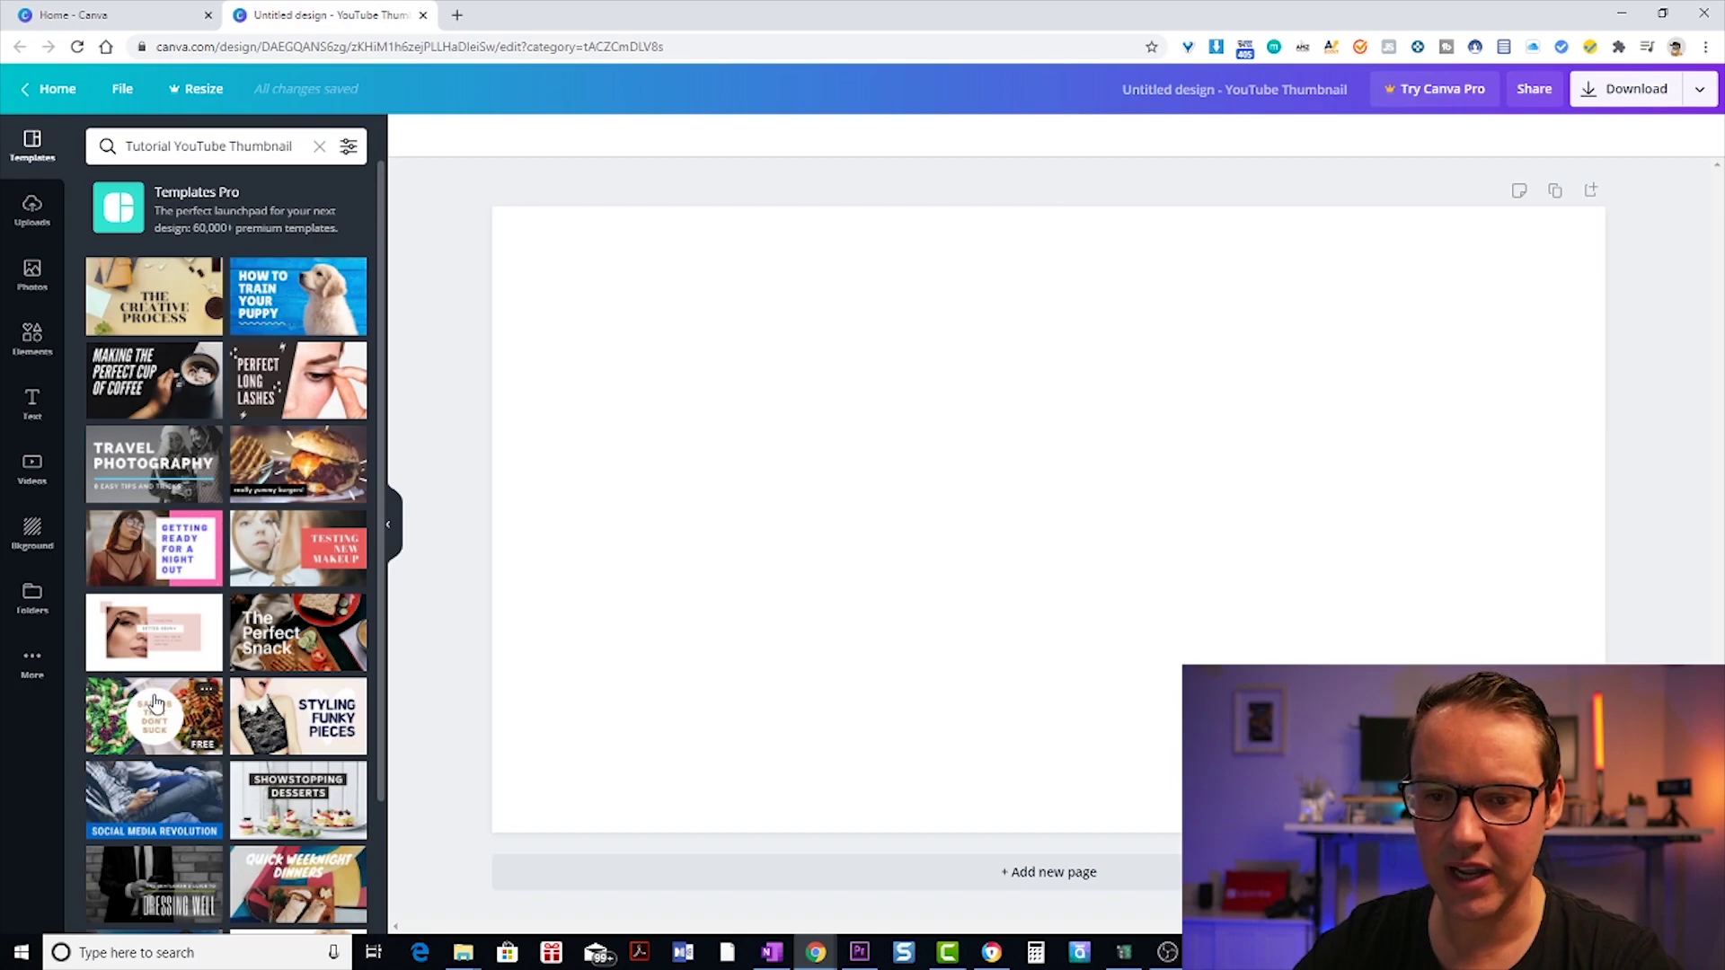
Apply the coffee template and replace its headline with 'MY AWESOME YOUTUBE VIDEO'.
{"action": "left_click", "coordinate": [148, 391]}
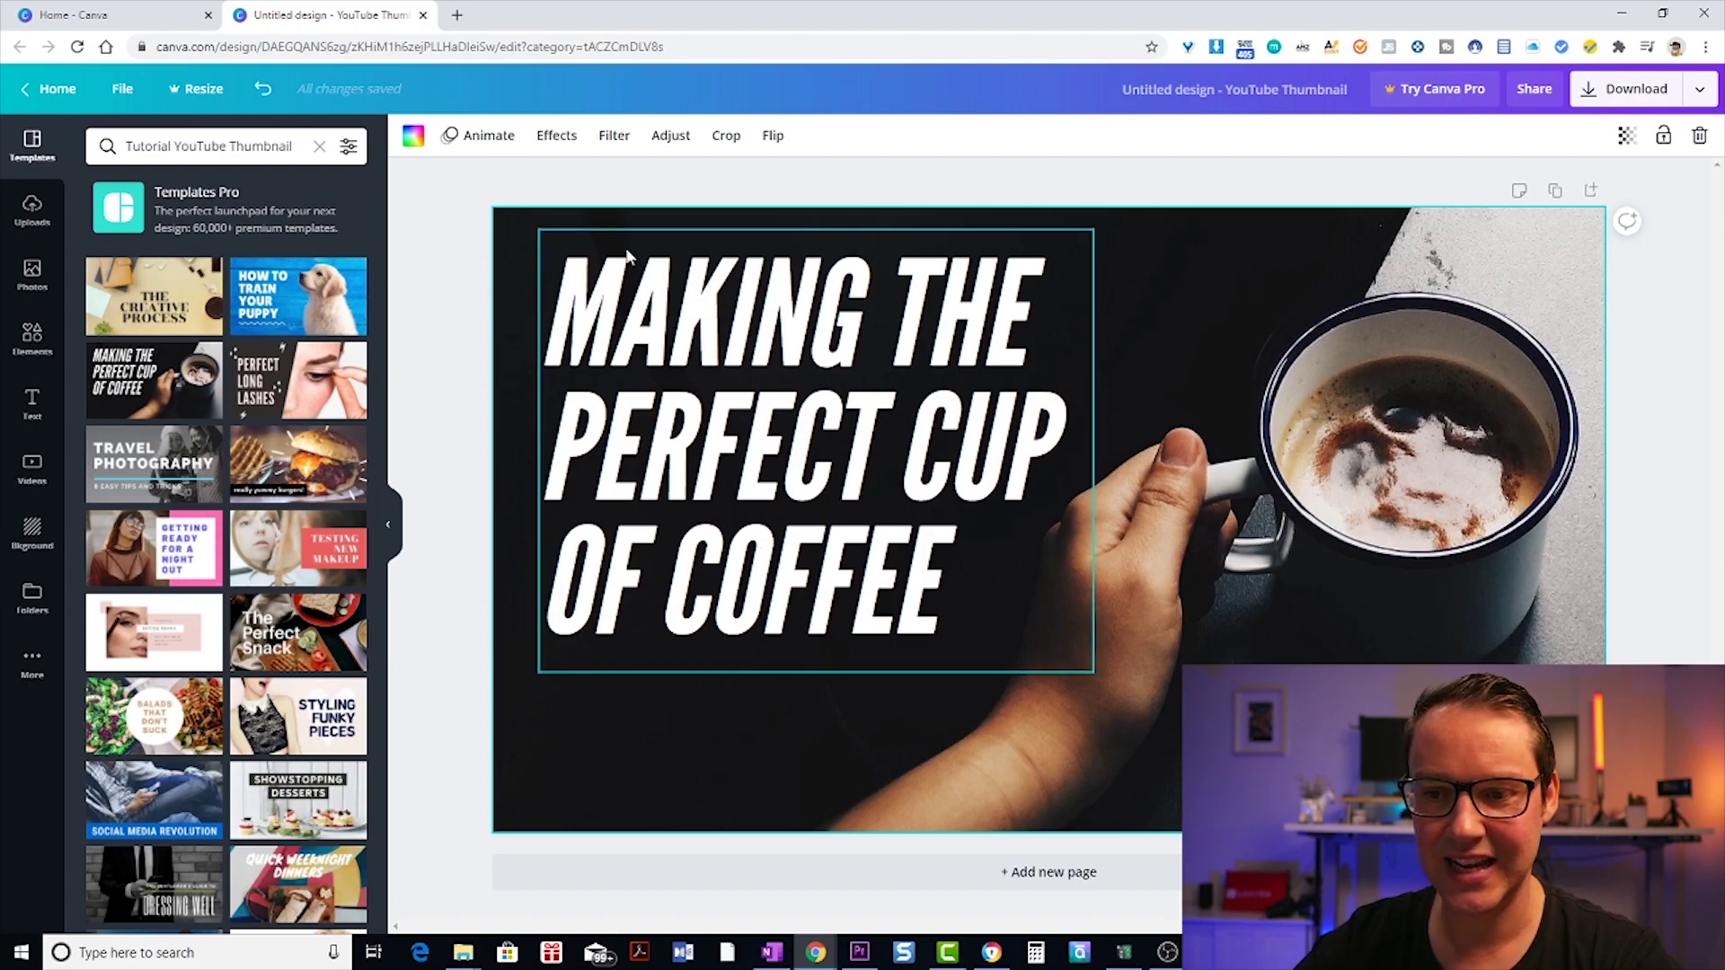
{"action": "left_click", "coordinate": [609, 451]}
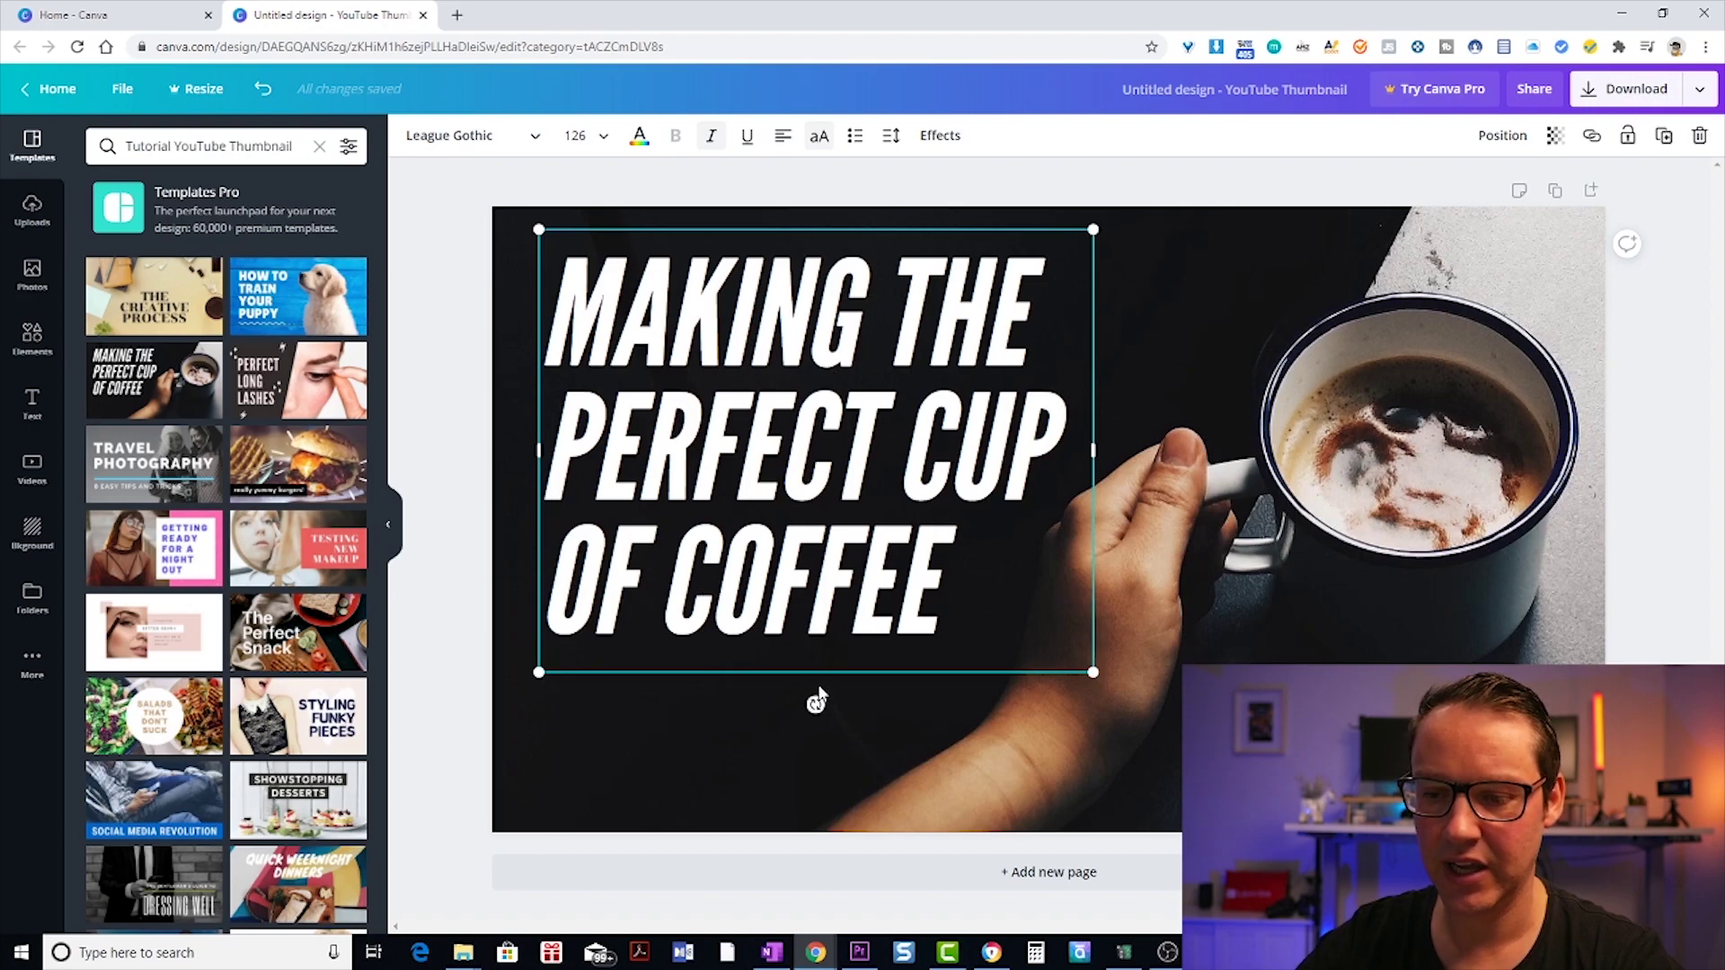
{"action": "double_click", "coordinate": [929, 567]}
{"action": "left_click_drag", "start_coordinate": [939, 575], "coordinate": [558, 325]}
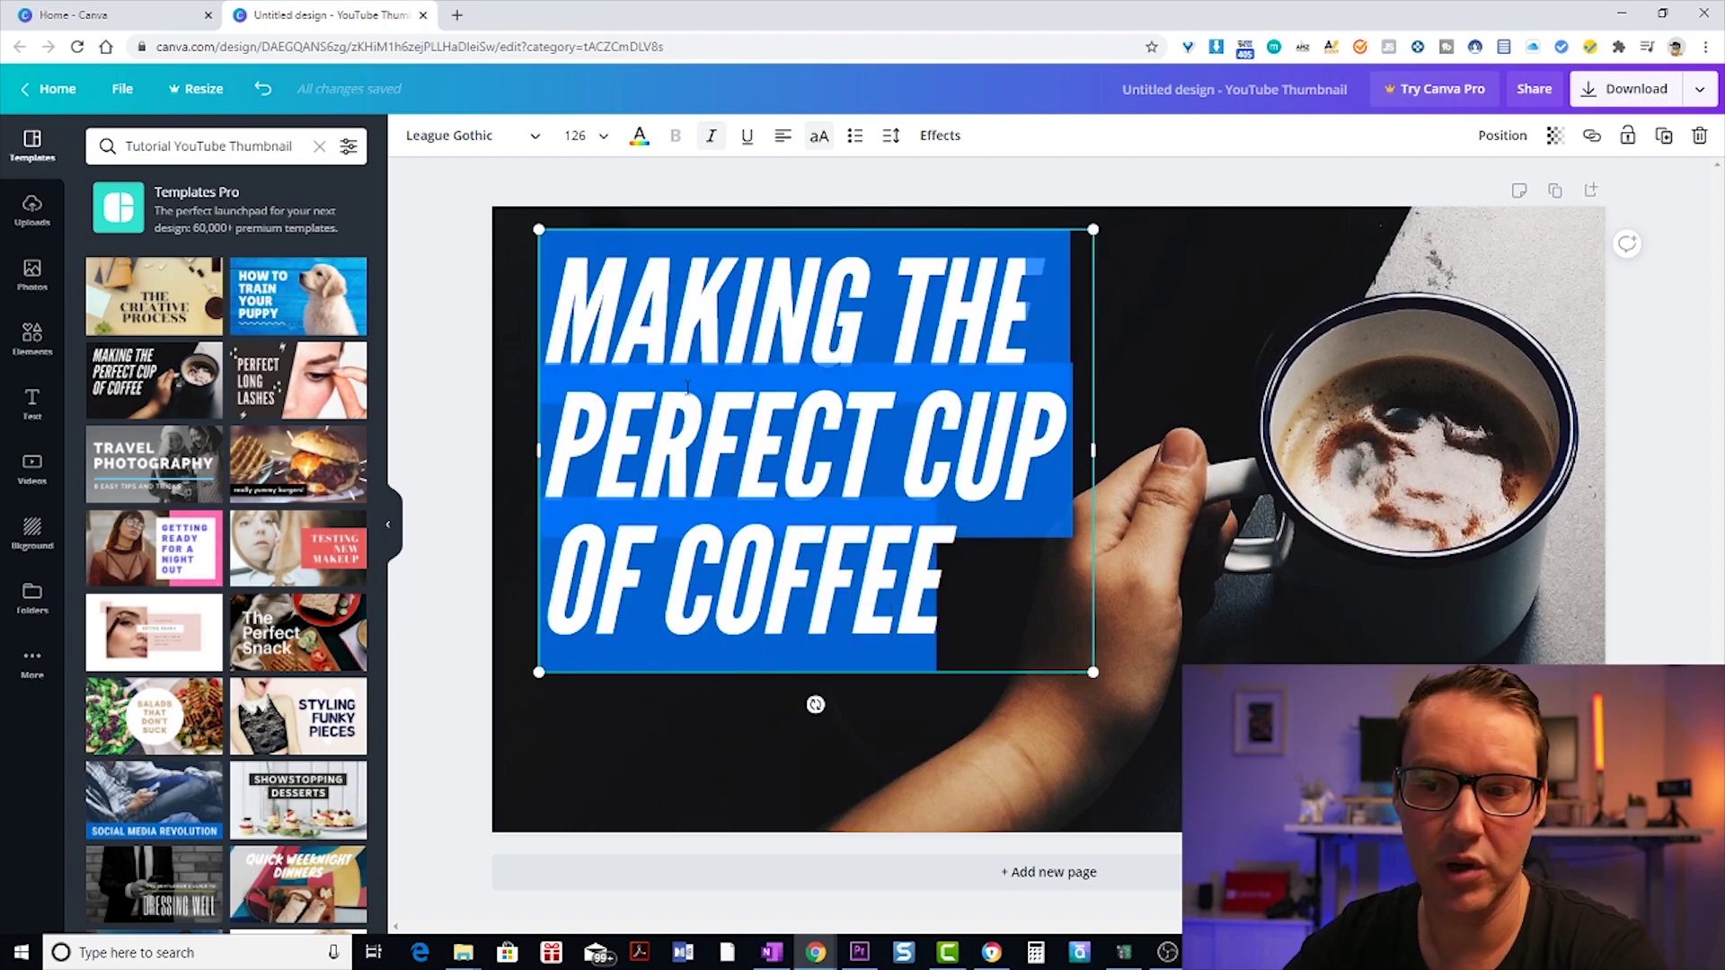
{"action": "type", "text": "M"}
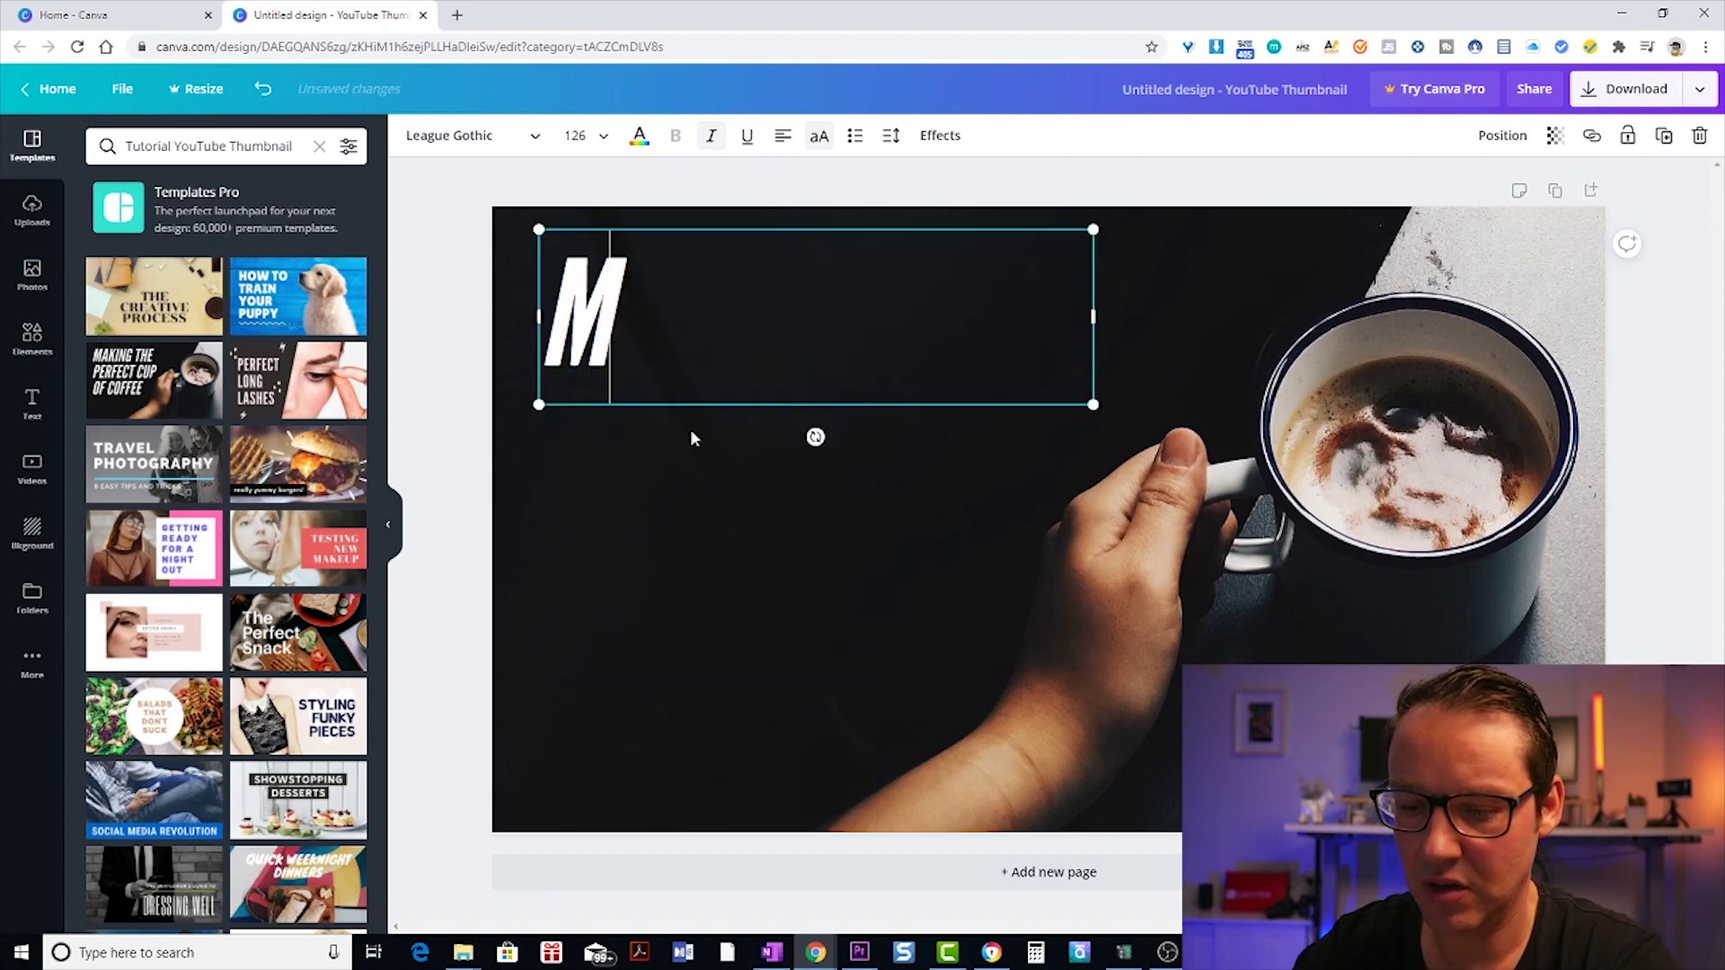
{"action": "type", "text": "Y AWESOM"}
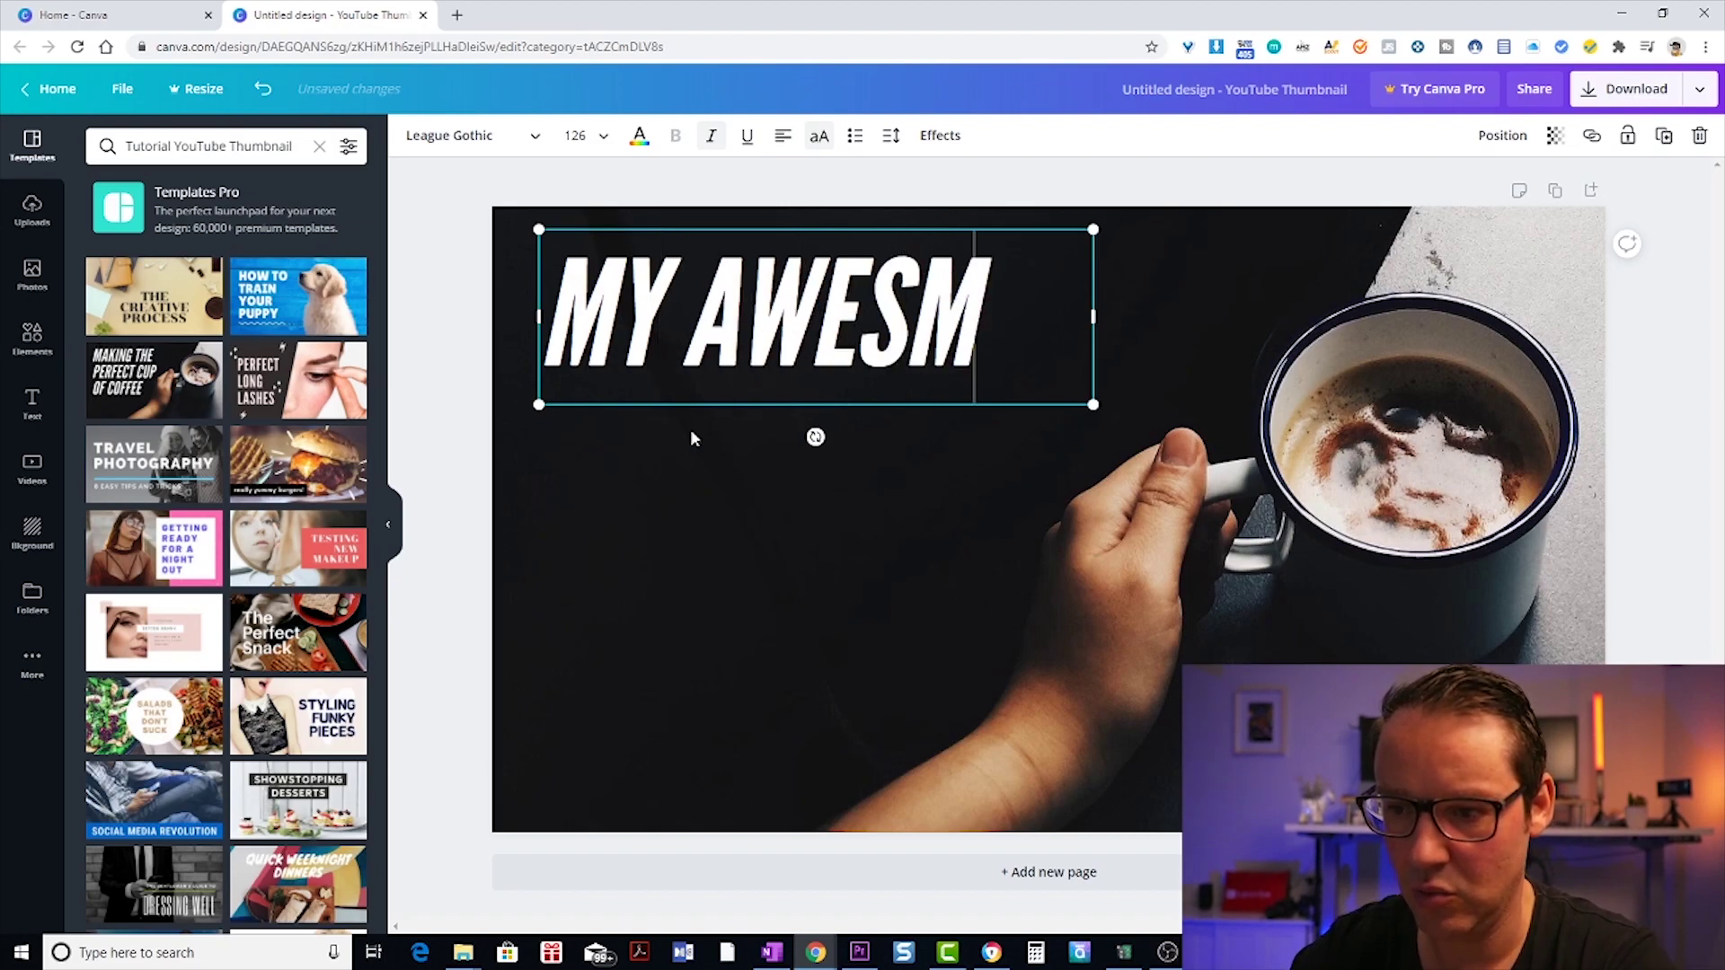
{"action": "key", "text": "BackSpace"}
{"action": "type", "text": "OME"}
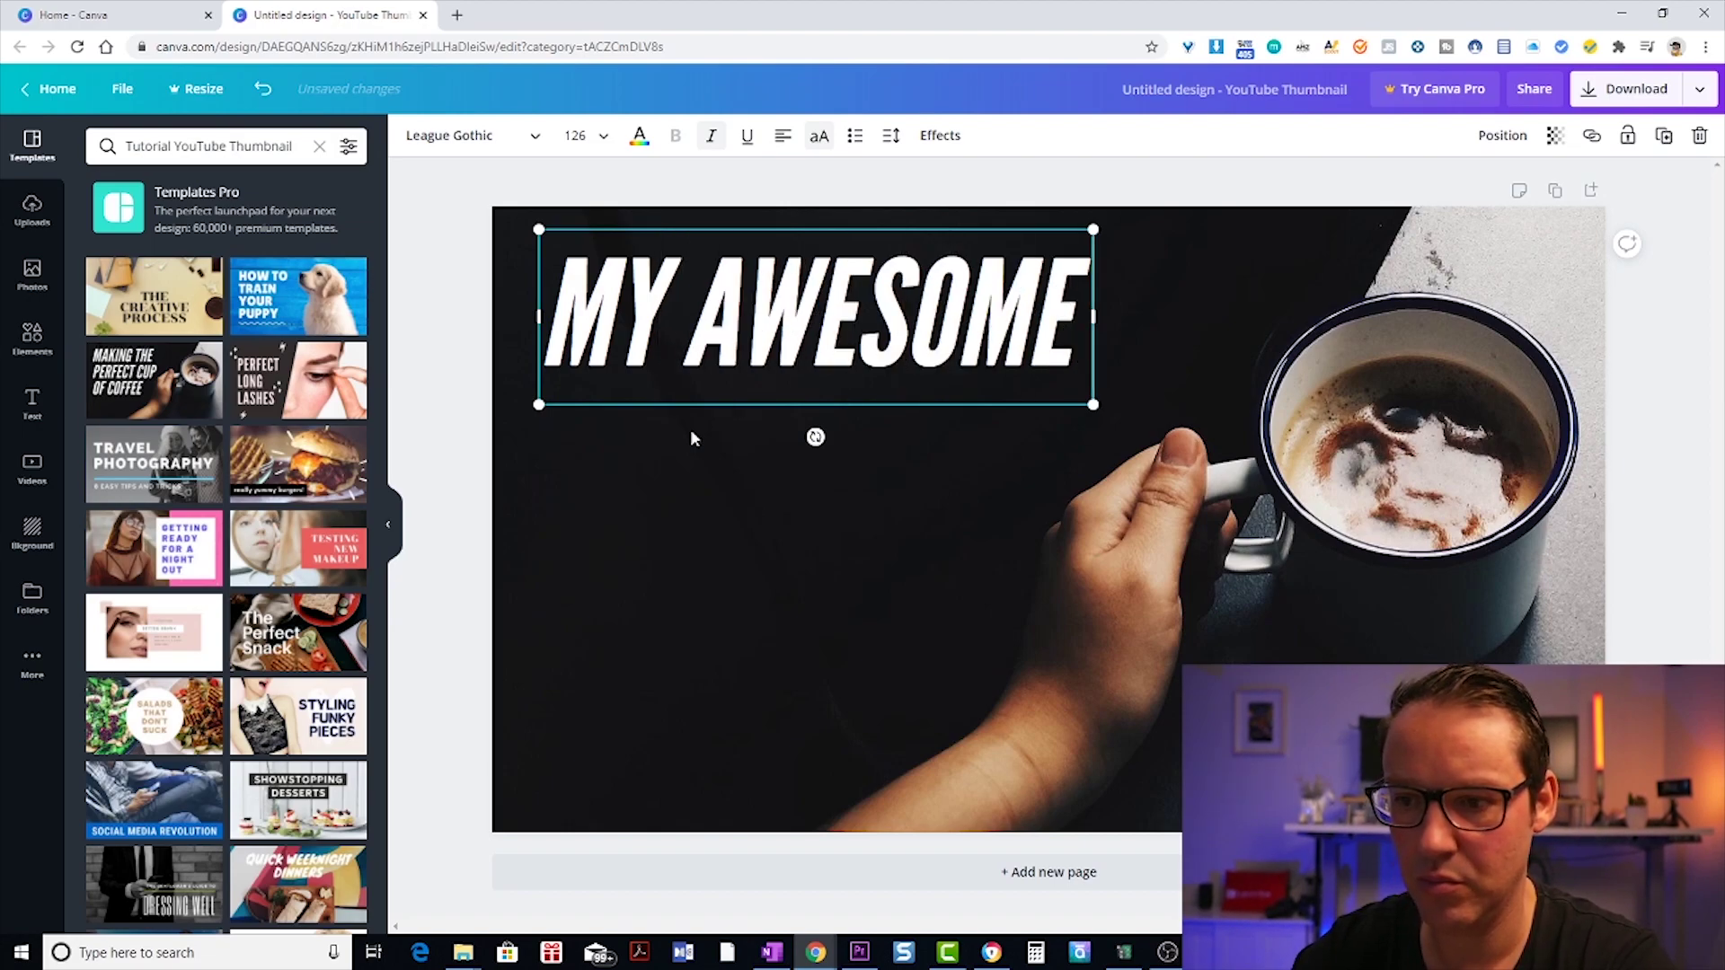
{"action": "type", "text": " YOUTUBE VID"}
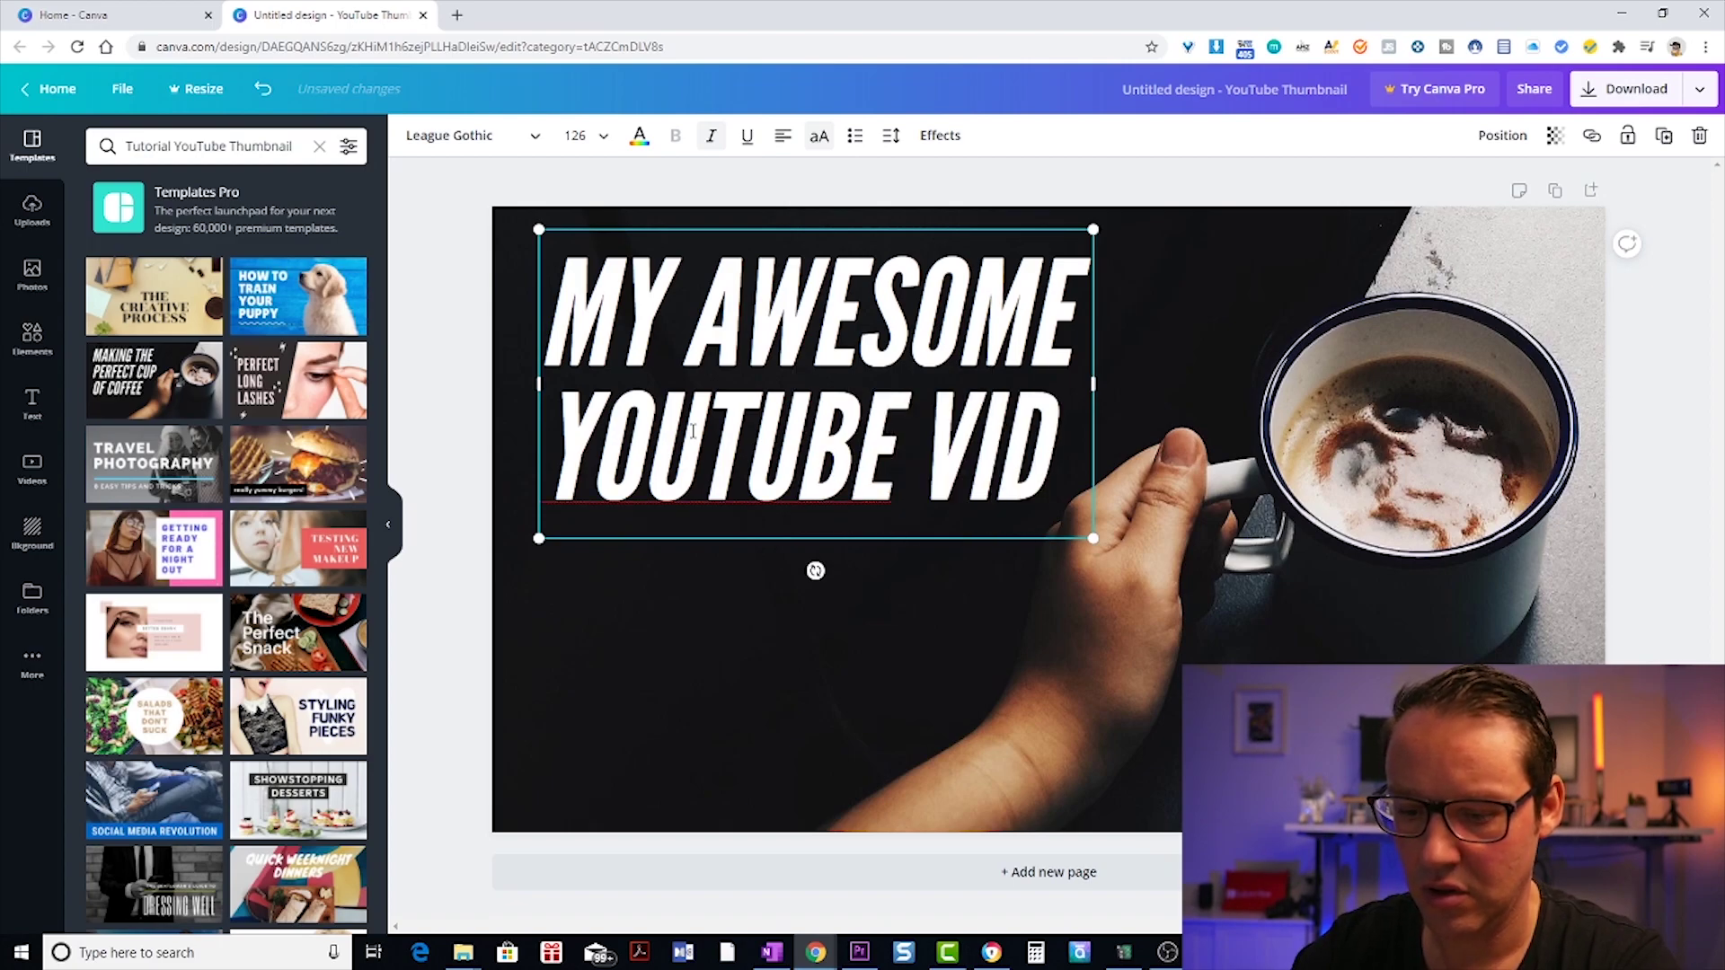
{"action": "type", "text": "EO"}
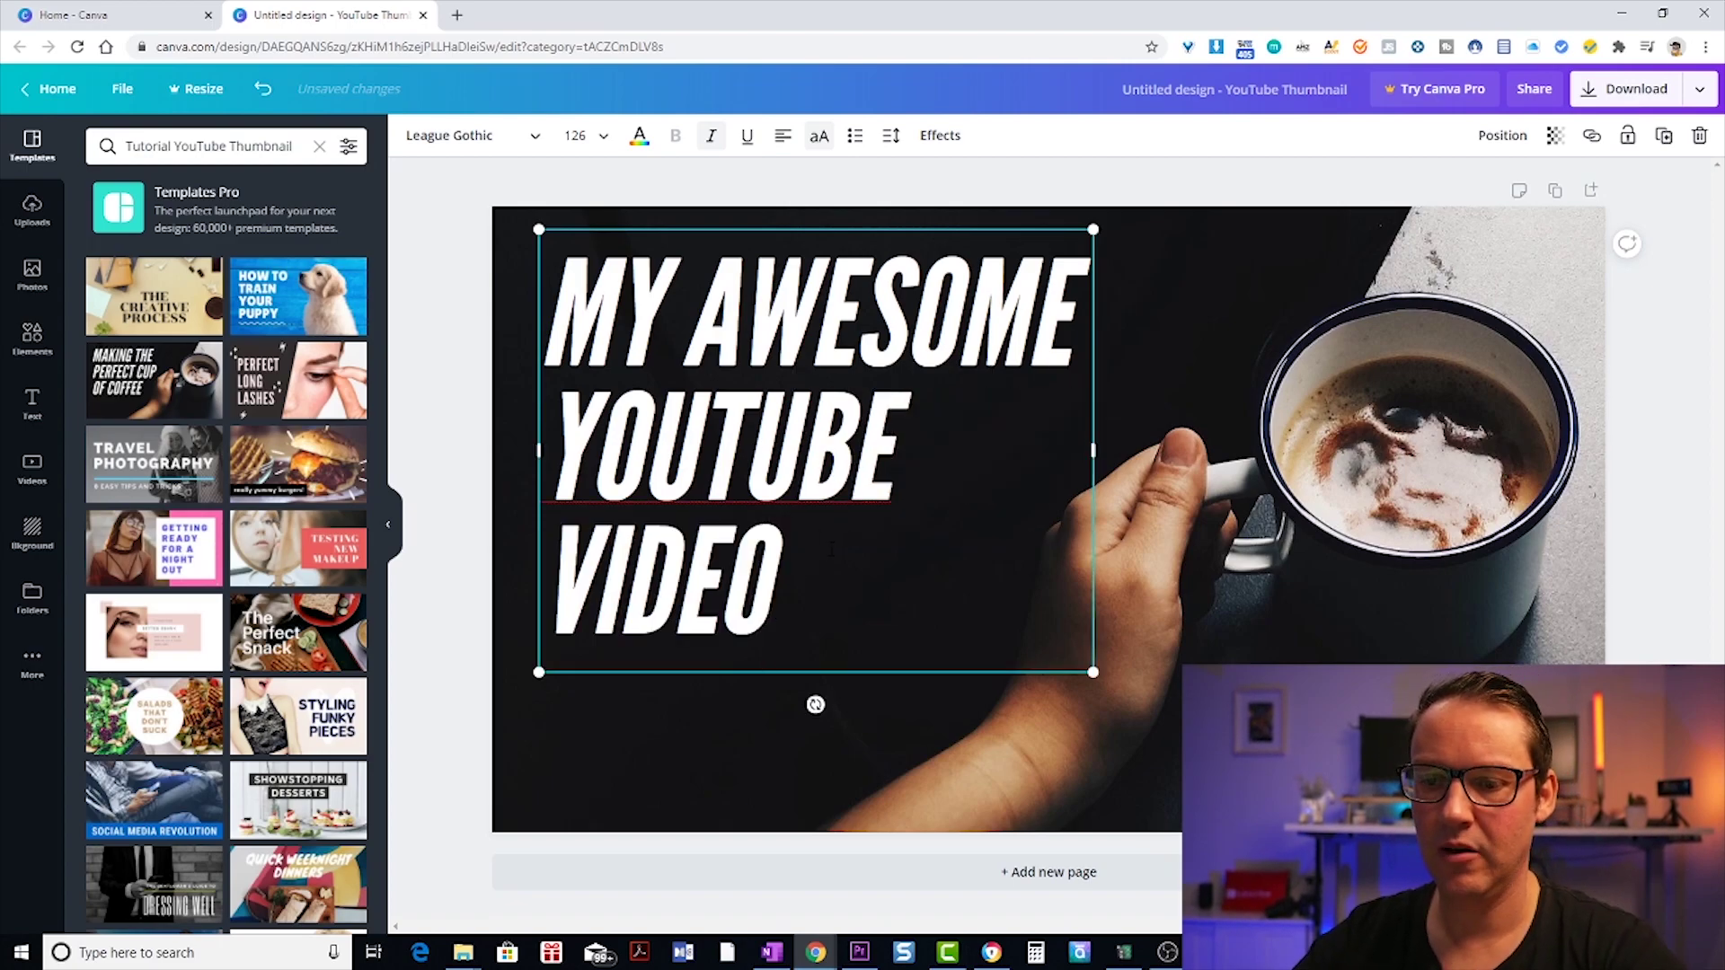
{"action": "key", "text": "ctrl+a"}
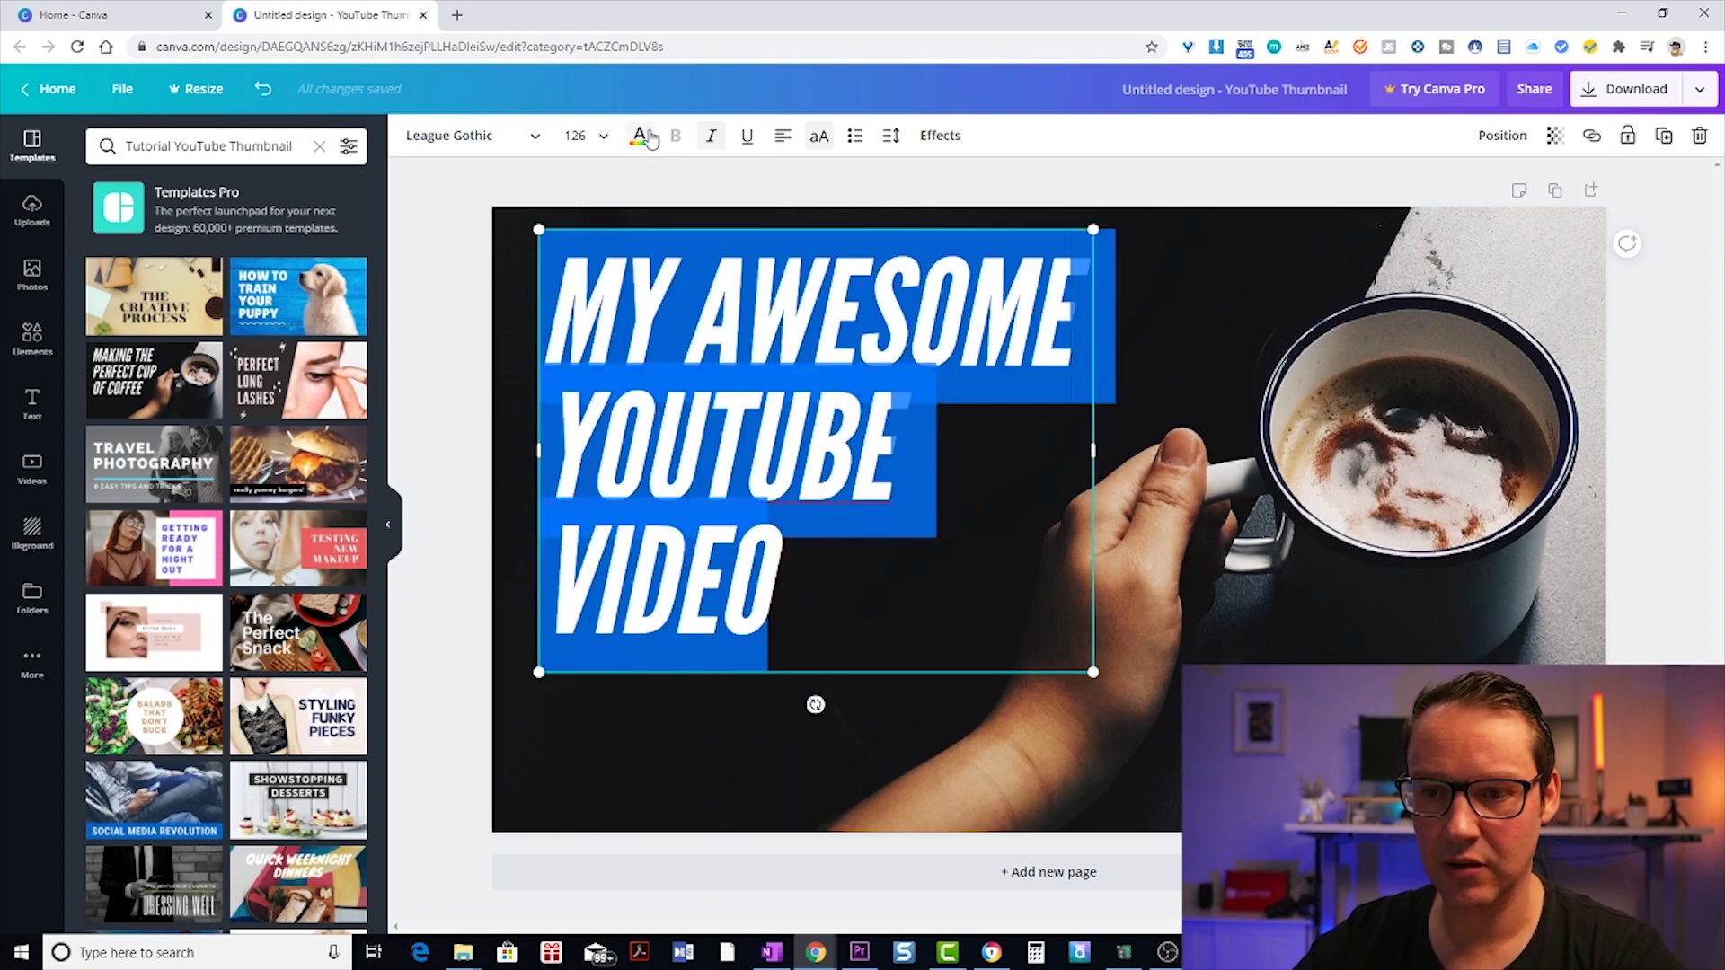
Make the headline text red.
{"action": "left_click", "coordinate": [640, 135]}
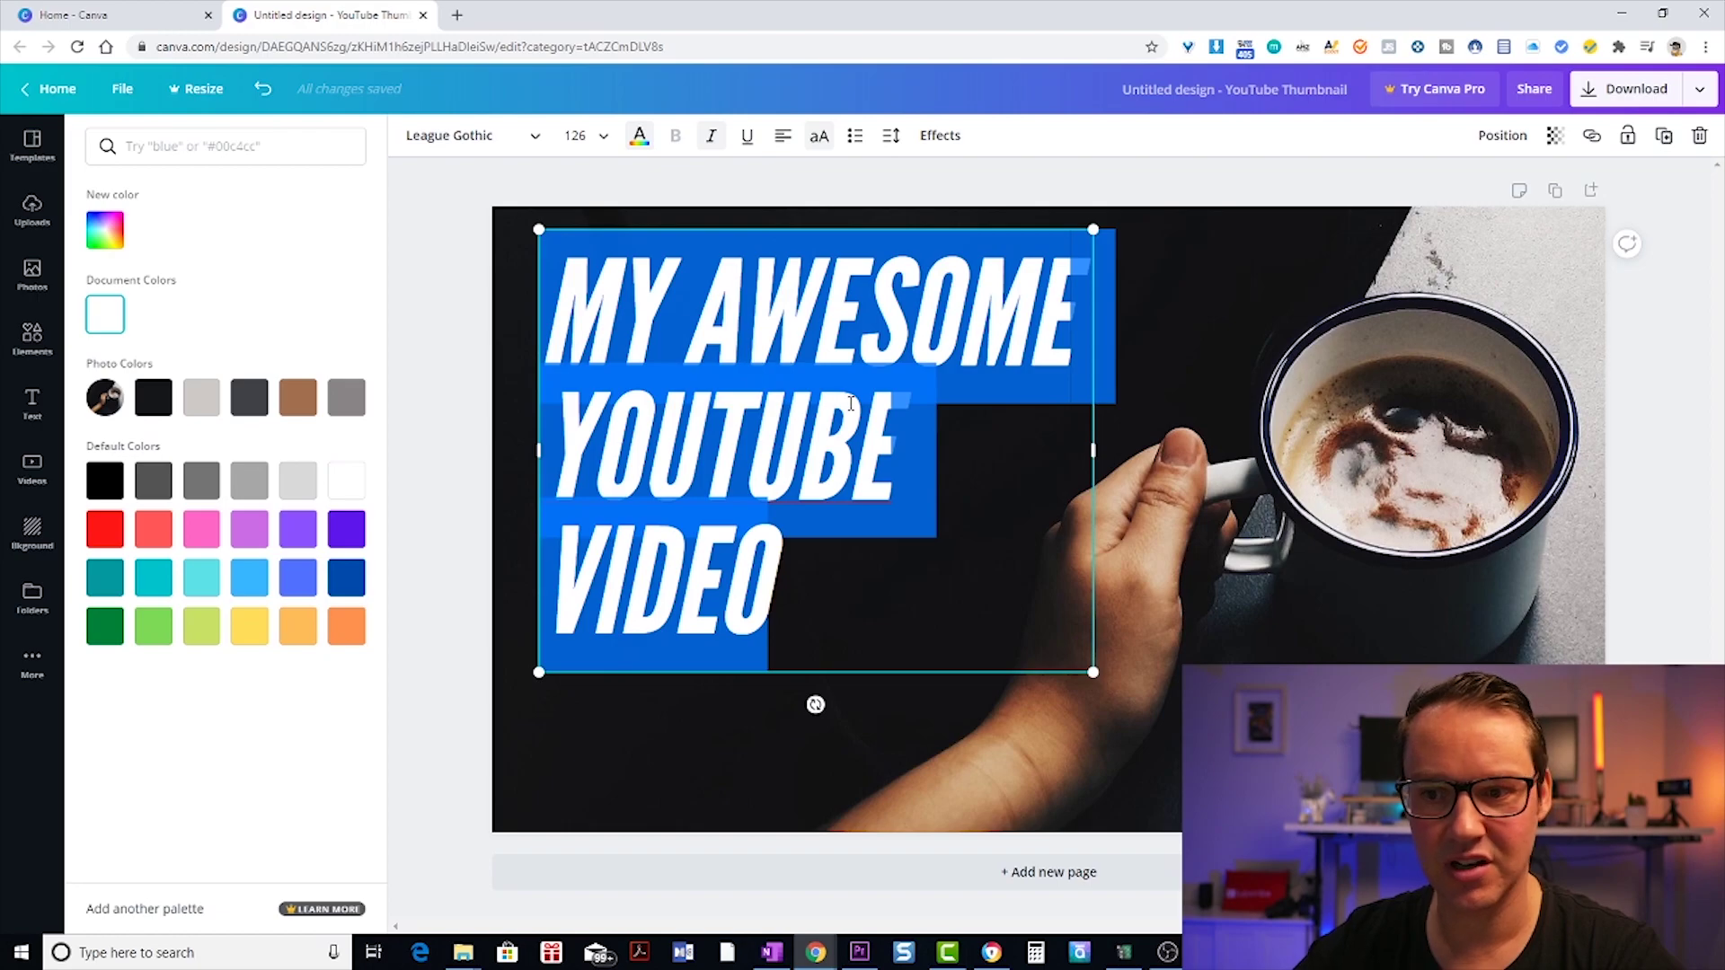
{"action": "left_click", "coordinate": [113, 534]}
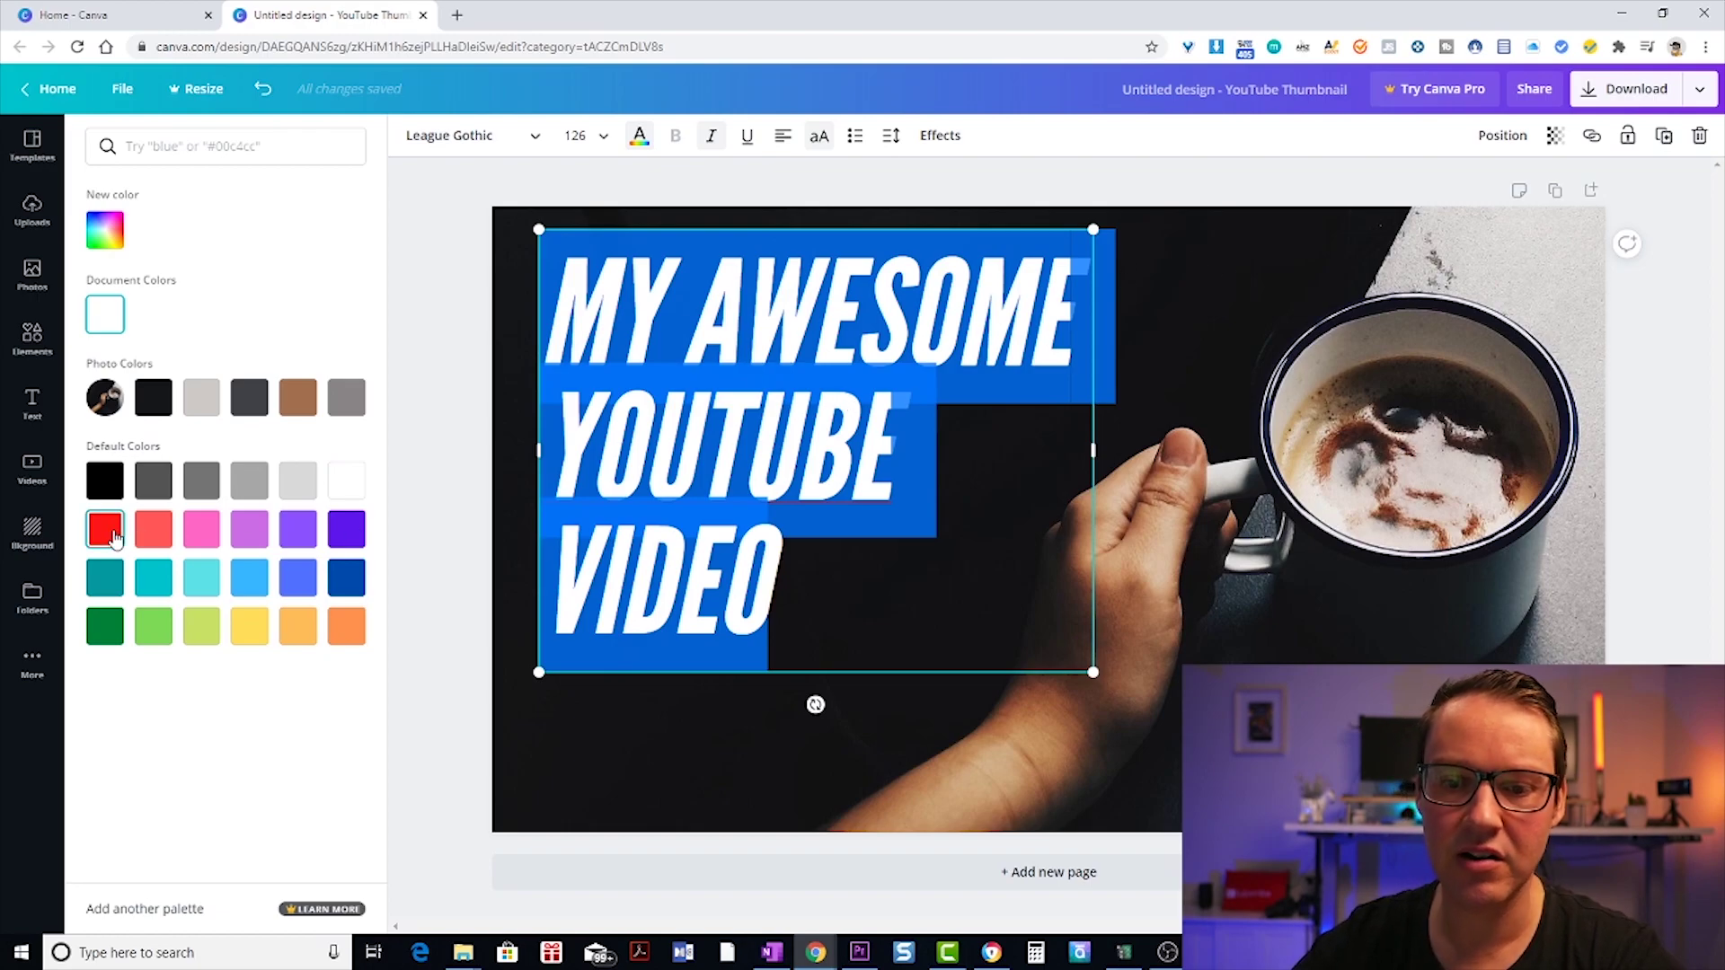
{"action": "key", "text": "Escape"}
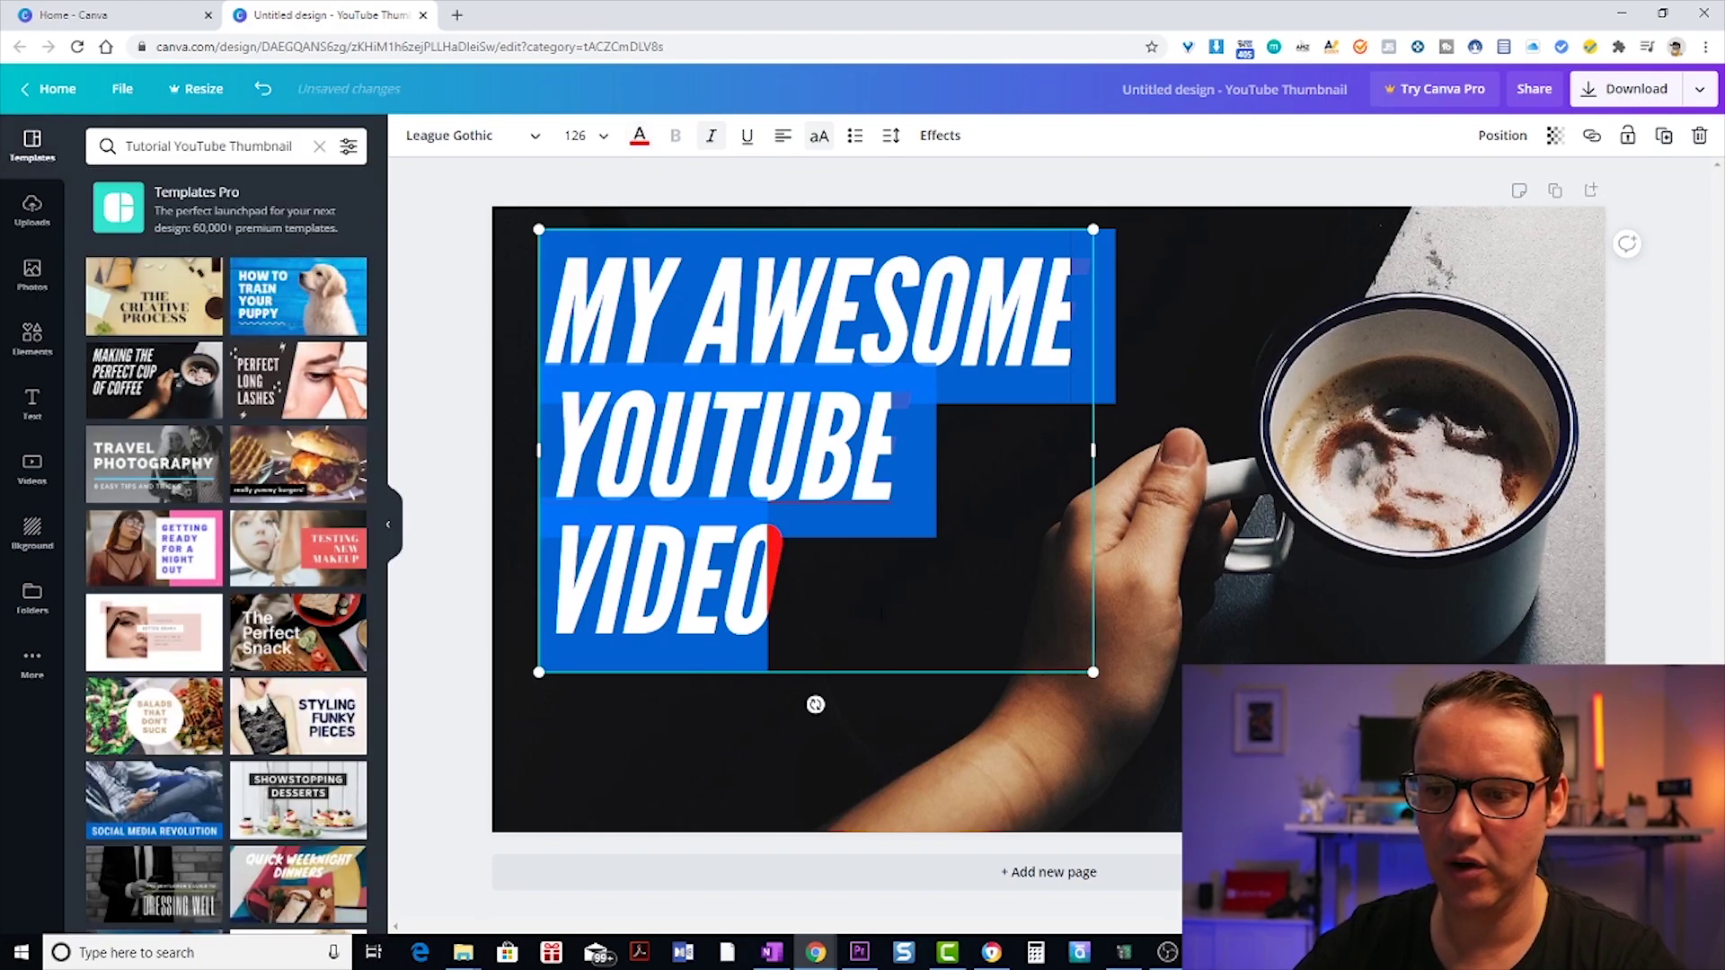
Delete the coffee mug background photo, then undo the deletion.
{"action": "left_click", "coordinate": [1236, 617]}
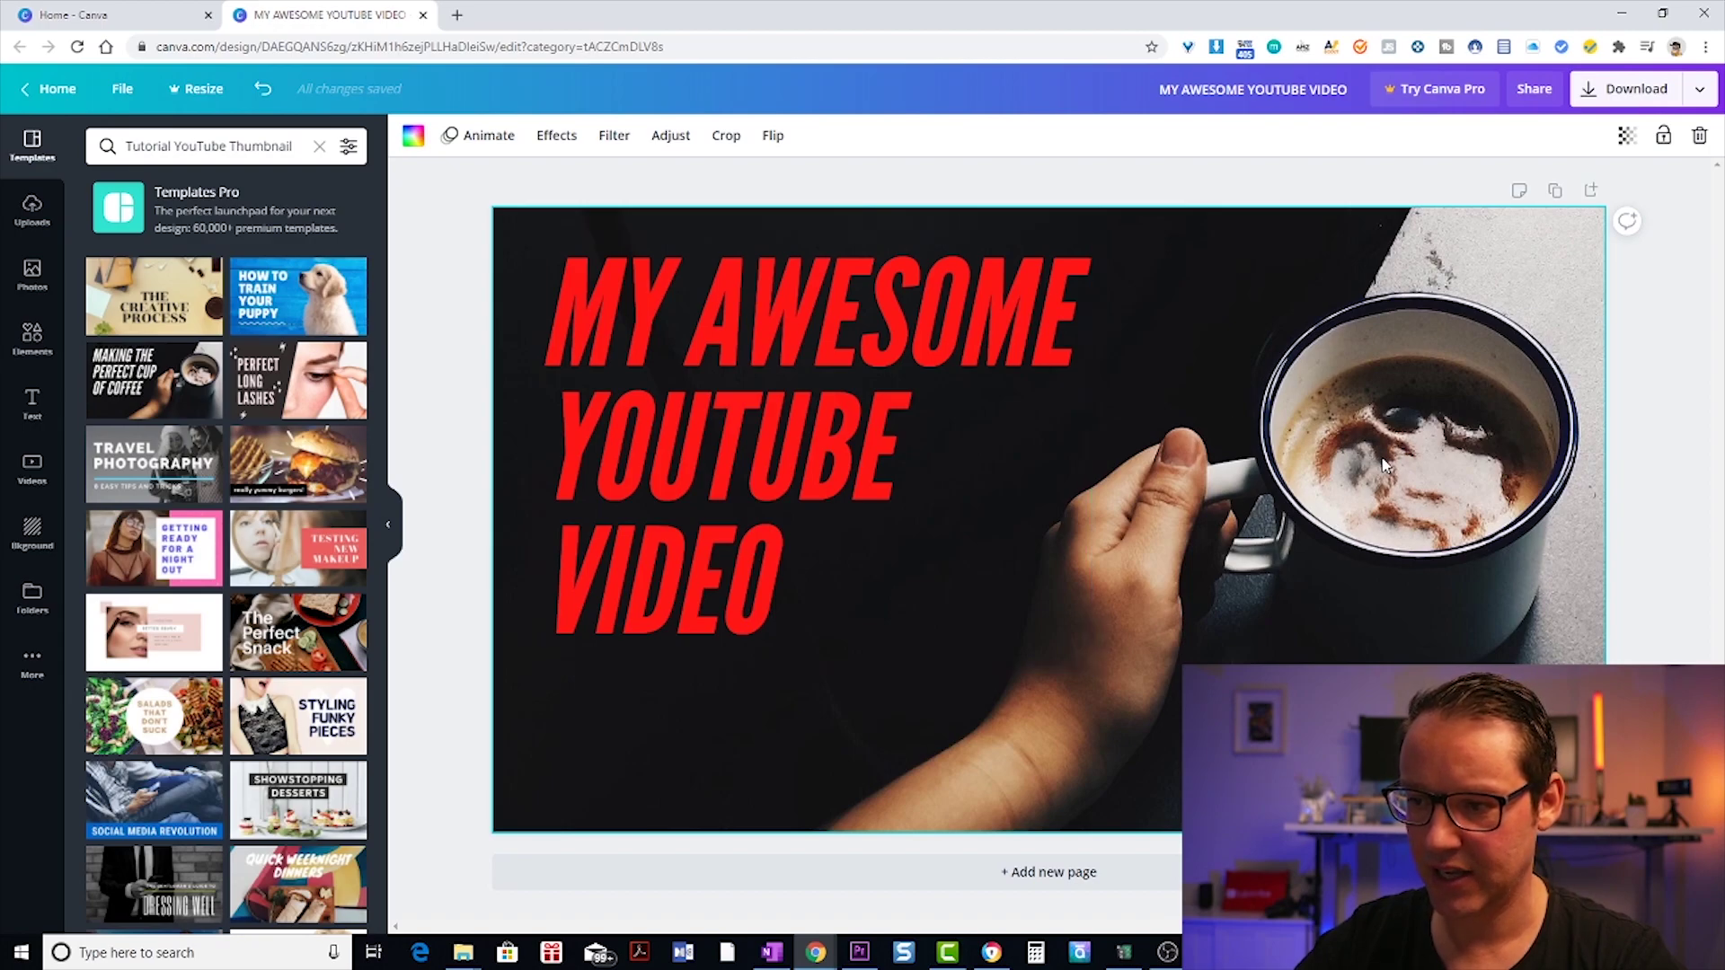
{"action": "key", "text": "Delete"}
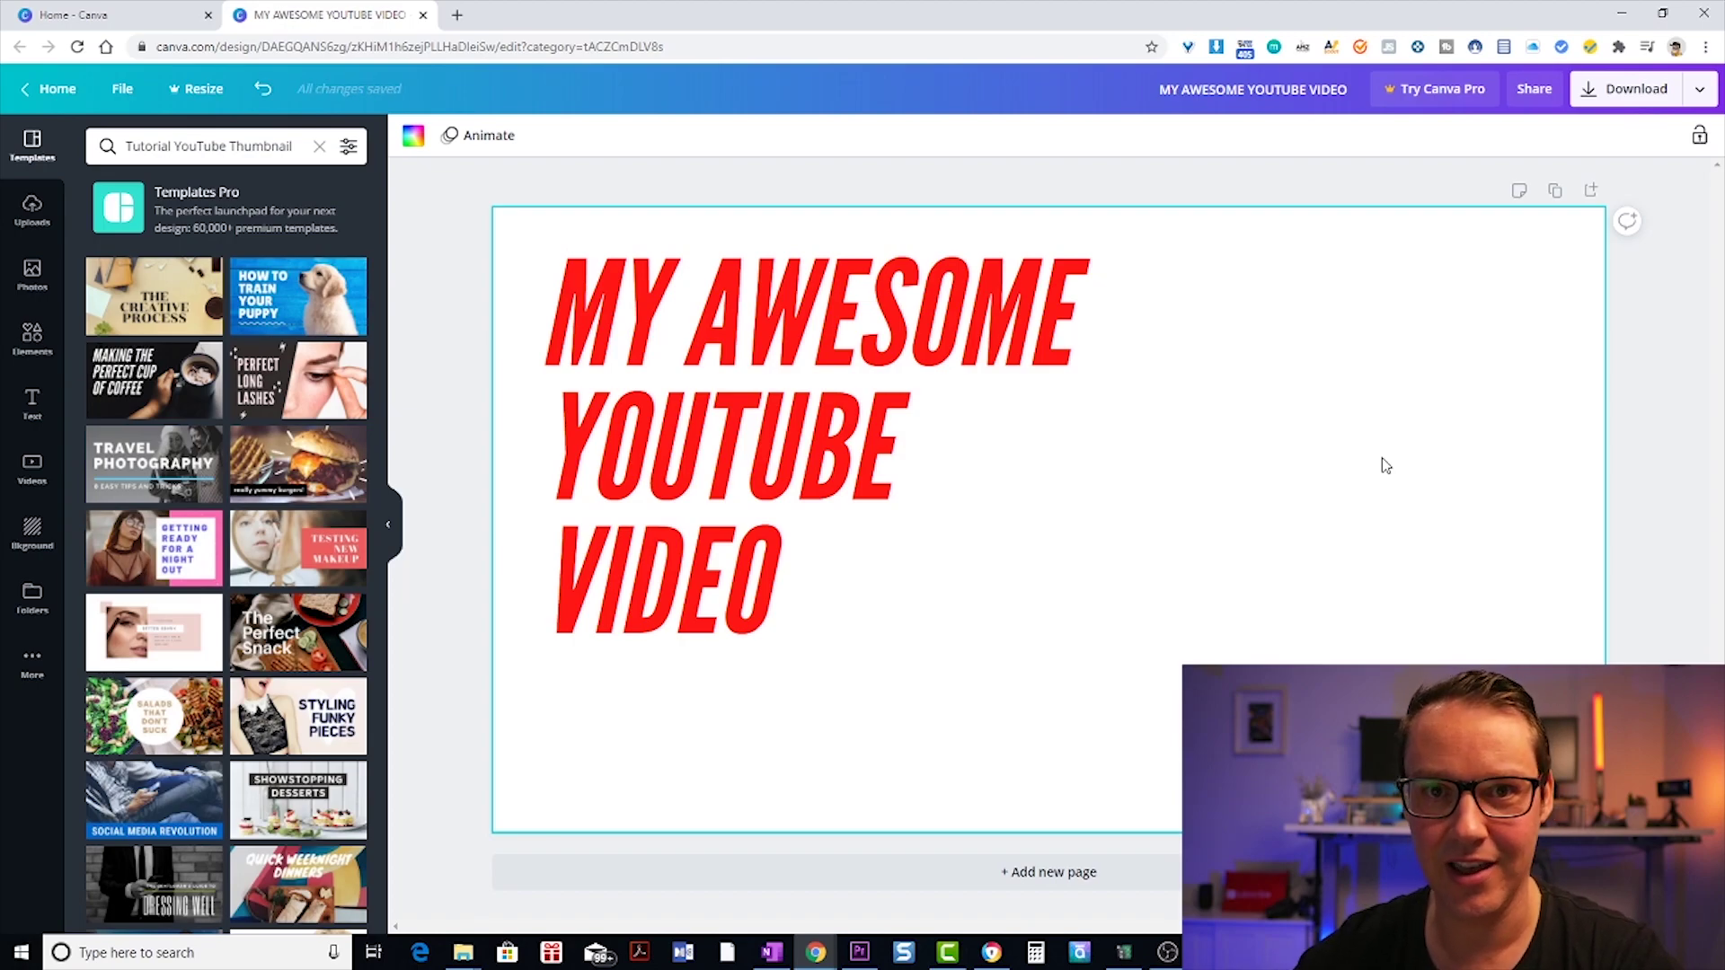
{"action": "left_click", "coordinate": [264, 90]}
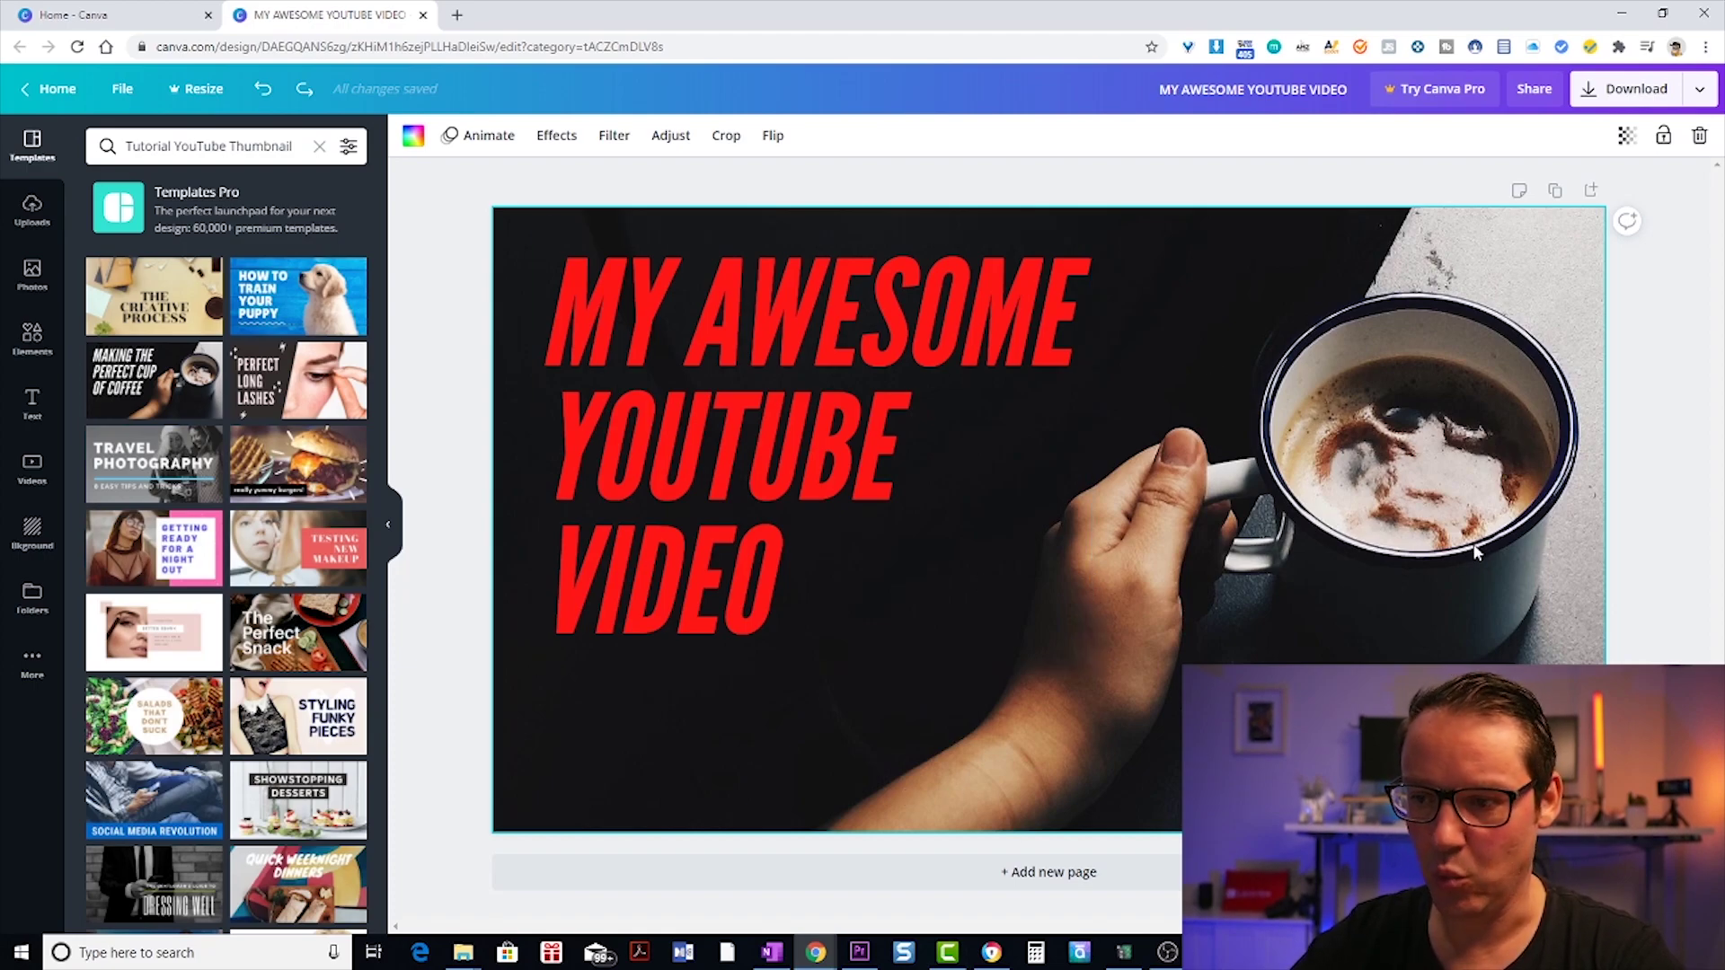
Delete the coffee background photo and the red headline.
{"action": "key", "text": "Delete"}
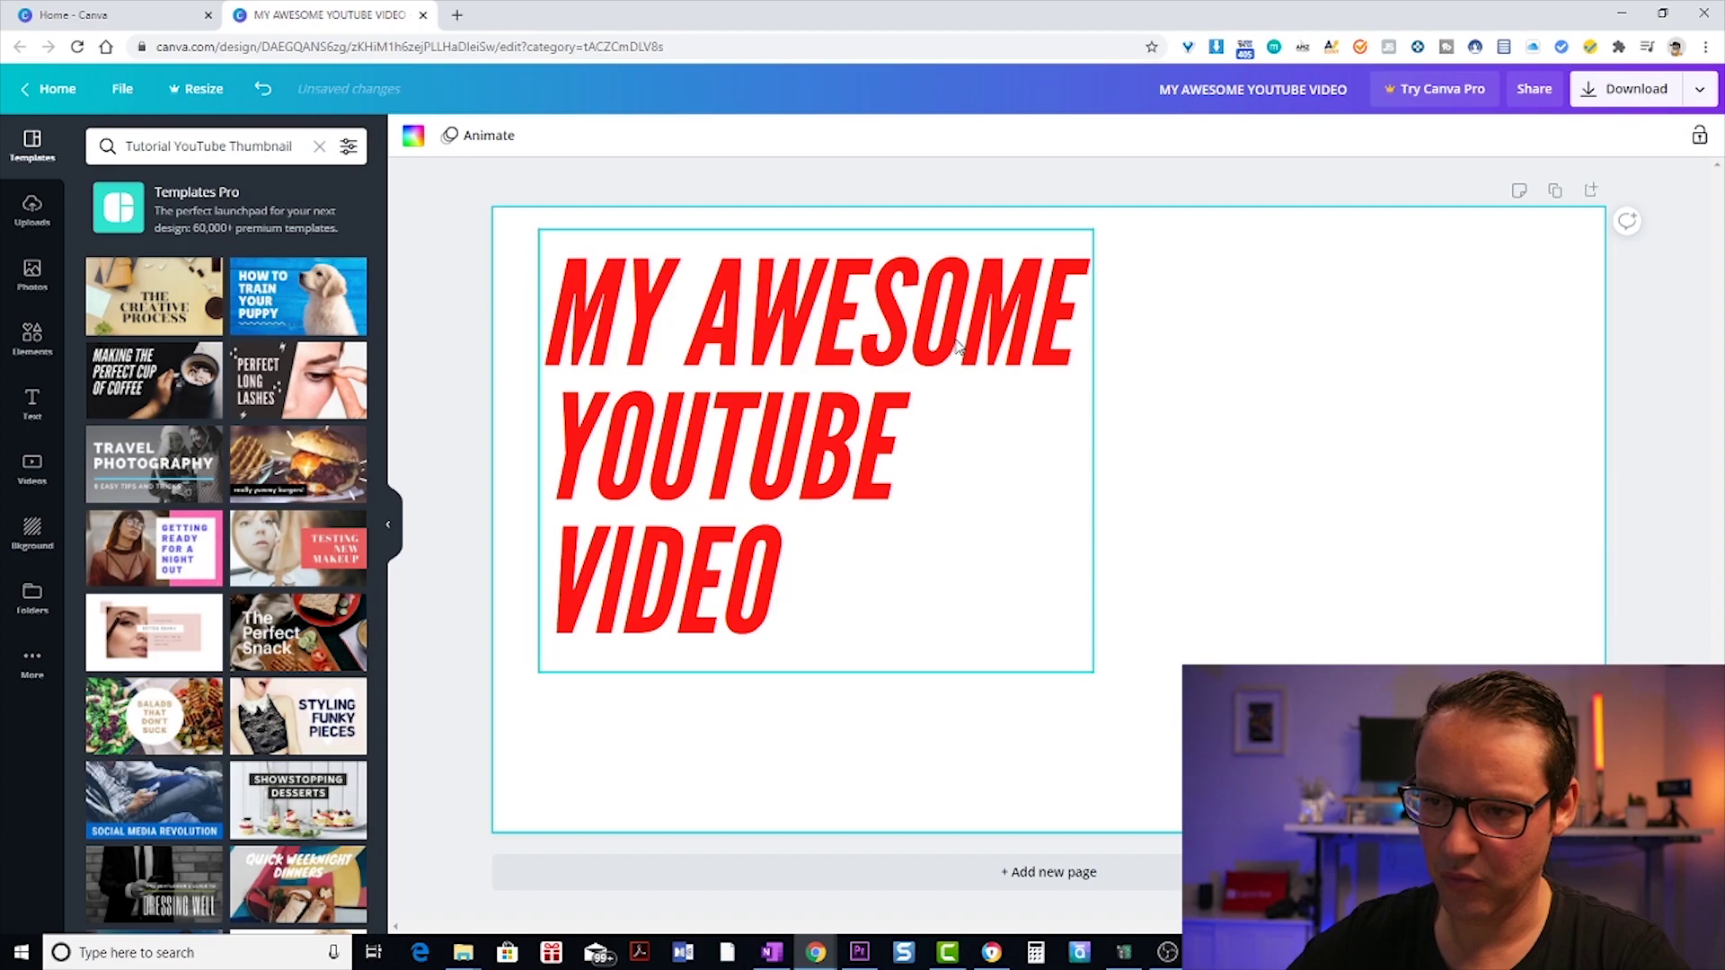
{"action": "left_click", "coordinate": [1076, 276]}
{"action": "key", "text": "Delete"}
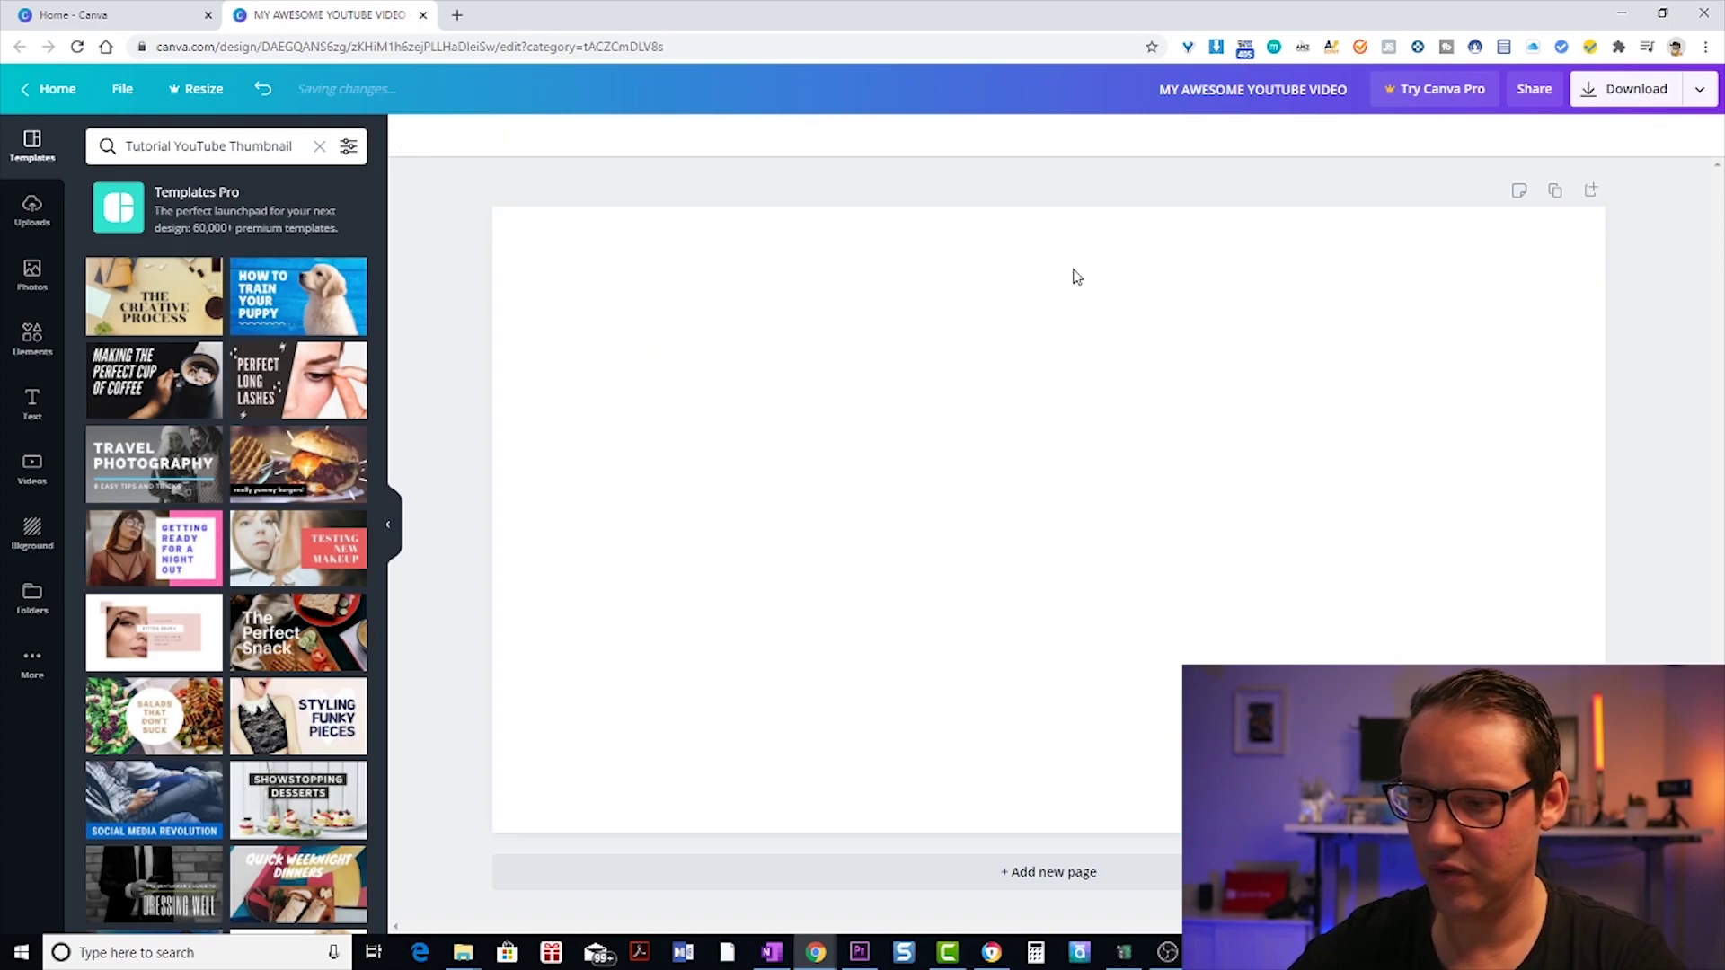
Apply the Styling Funky Pieces template and delete its background photo of the woman.
{"action": "scroll", "coordinate": [259, 476], "scroll_direction": "down", "scroll_amount": 1}
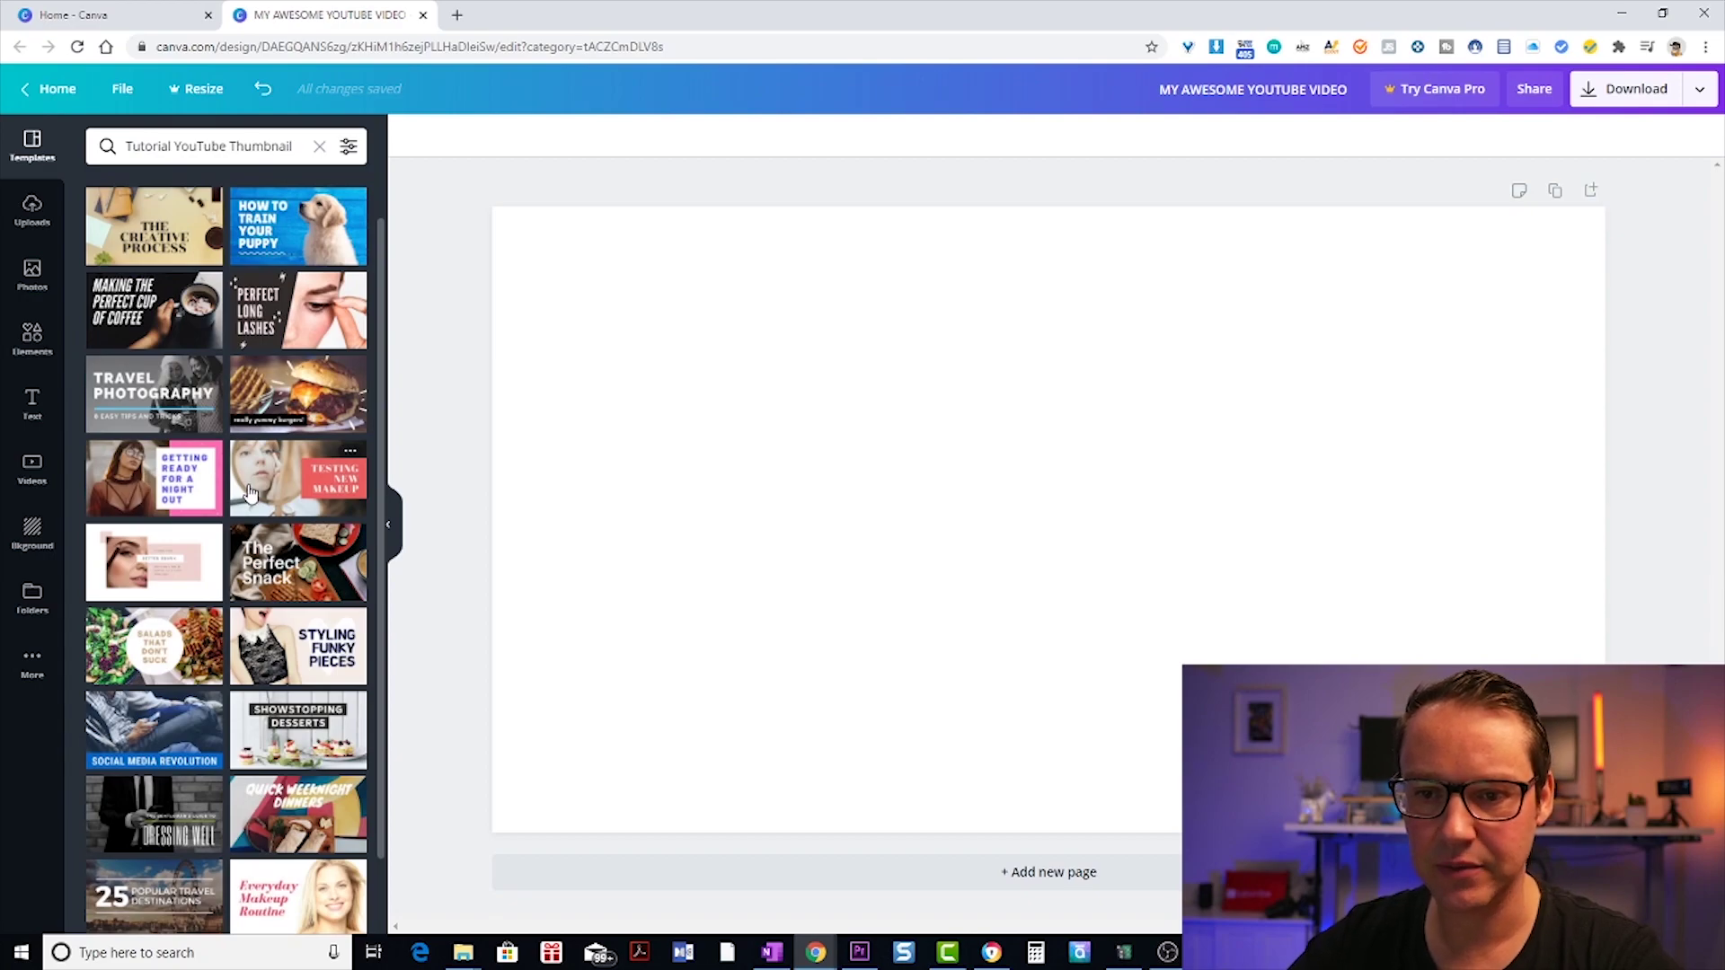
{"action": "scroll", "coordinate": [249, 492], "scroll_direction": "down", "scroll_amount": 1}
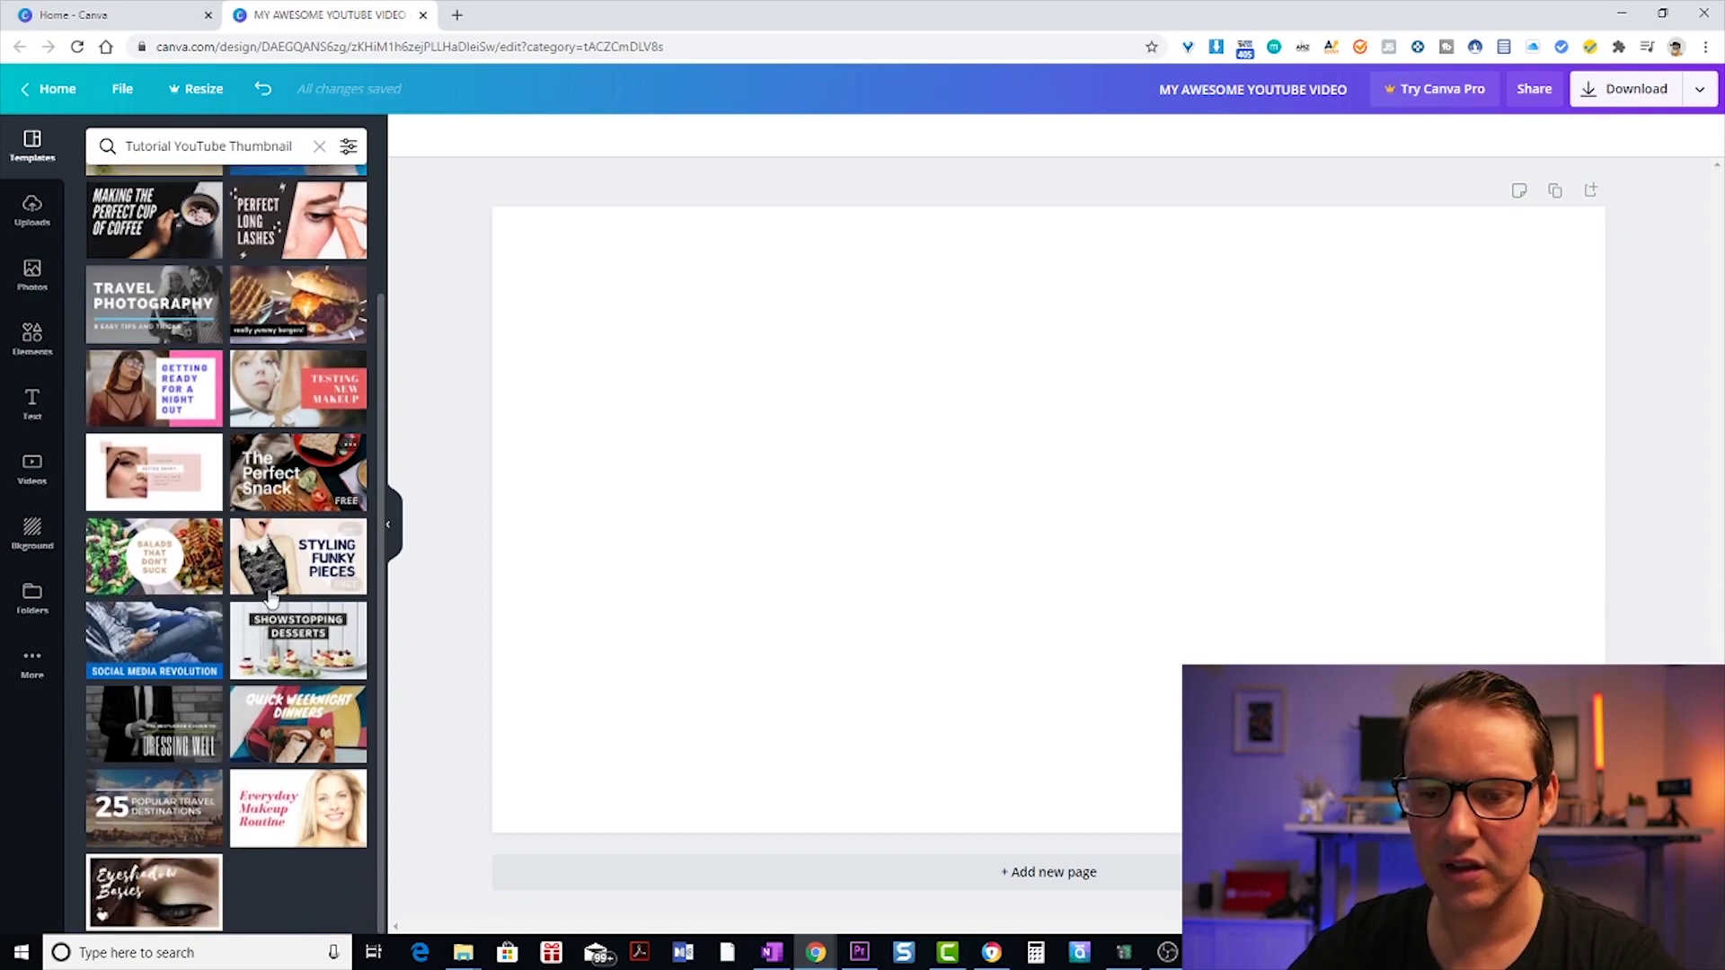
{"action": "scroll", "coordinate": [216, 618], "scroll_direction": "up", "scroll_amount": 2}
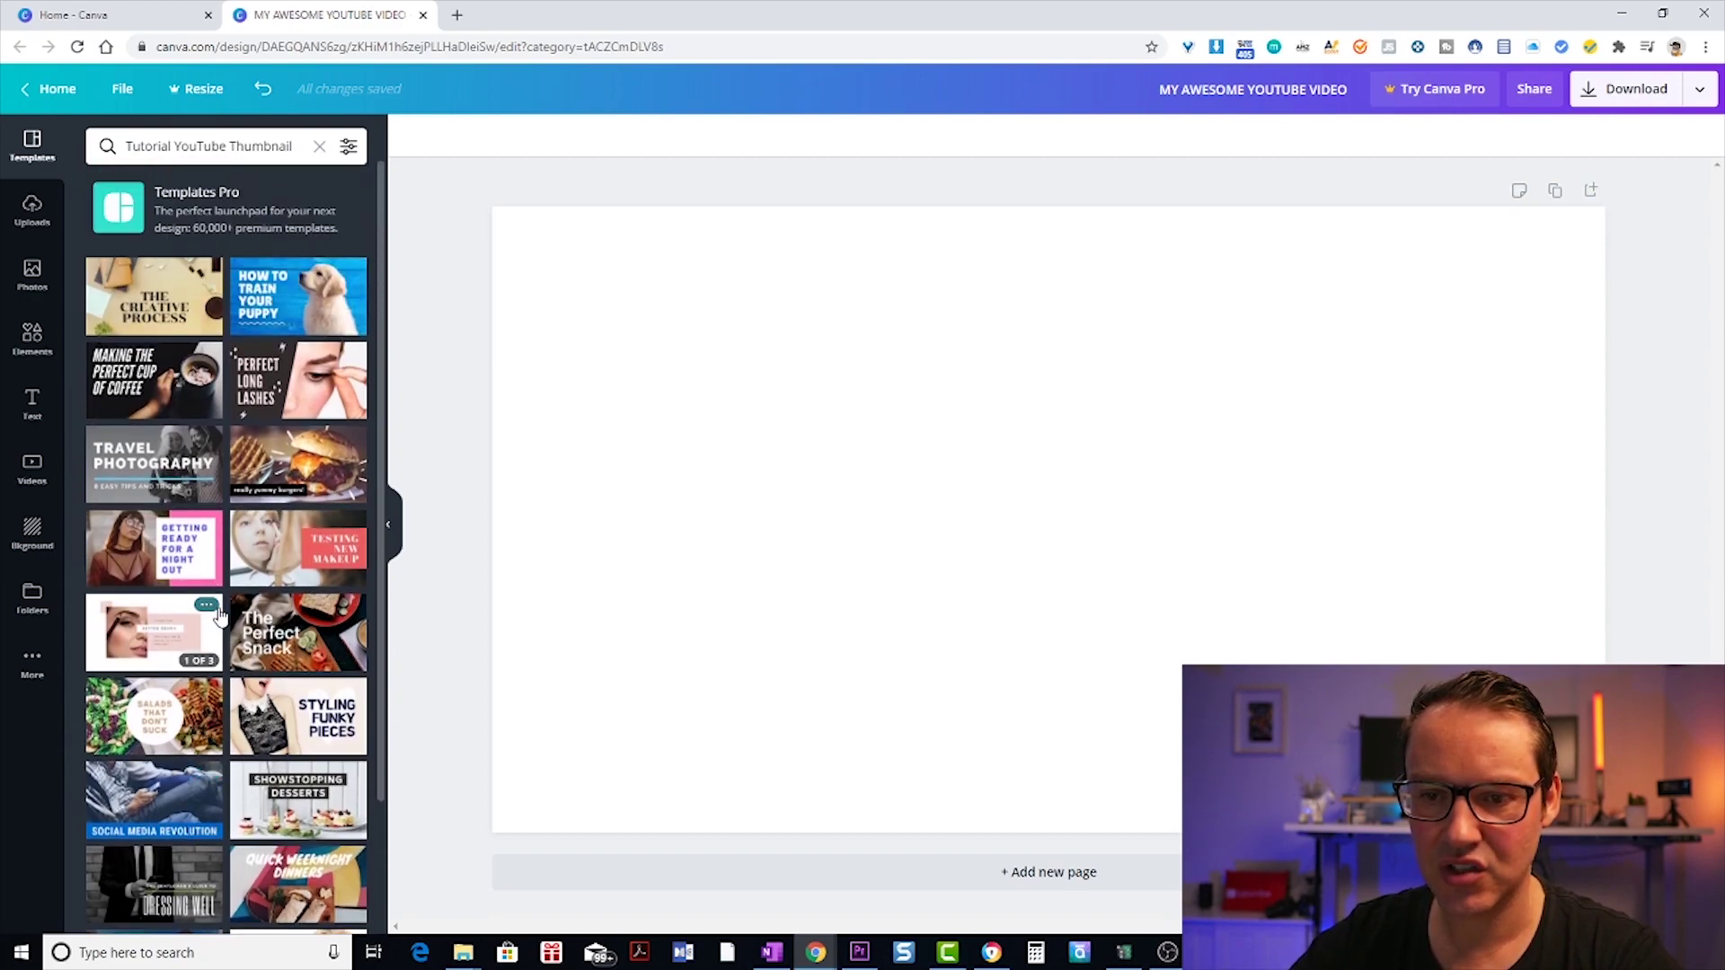
{"action": "scroll", "coordinate": [196, 625], "scroll_direction": "down", "scroll_amount": 1}
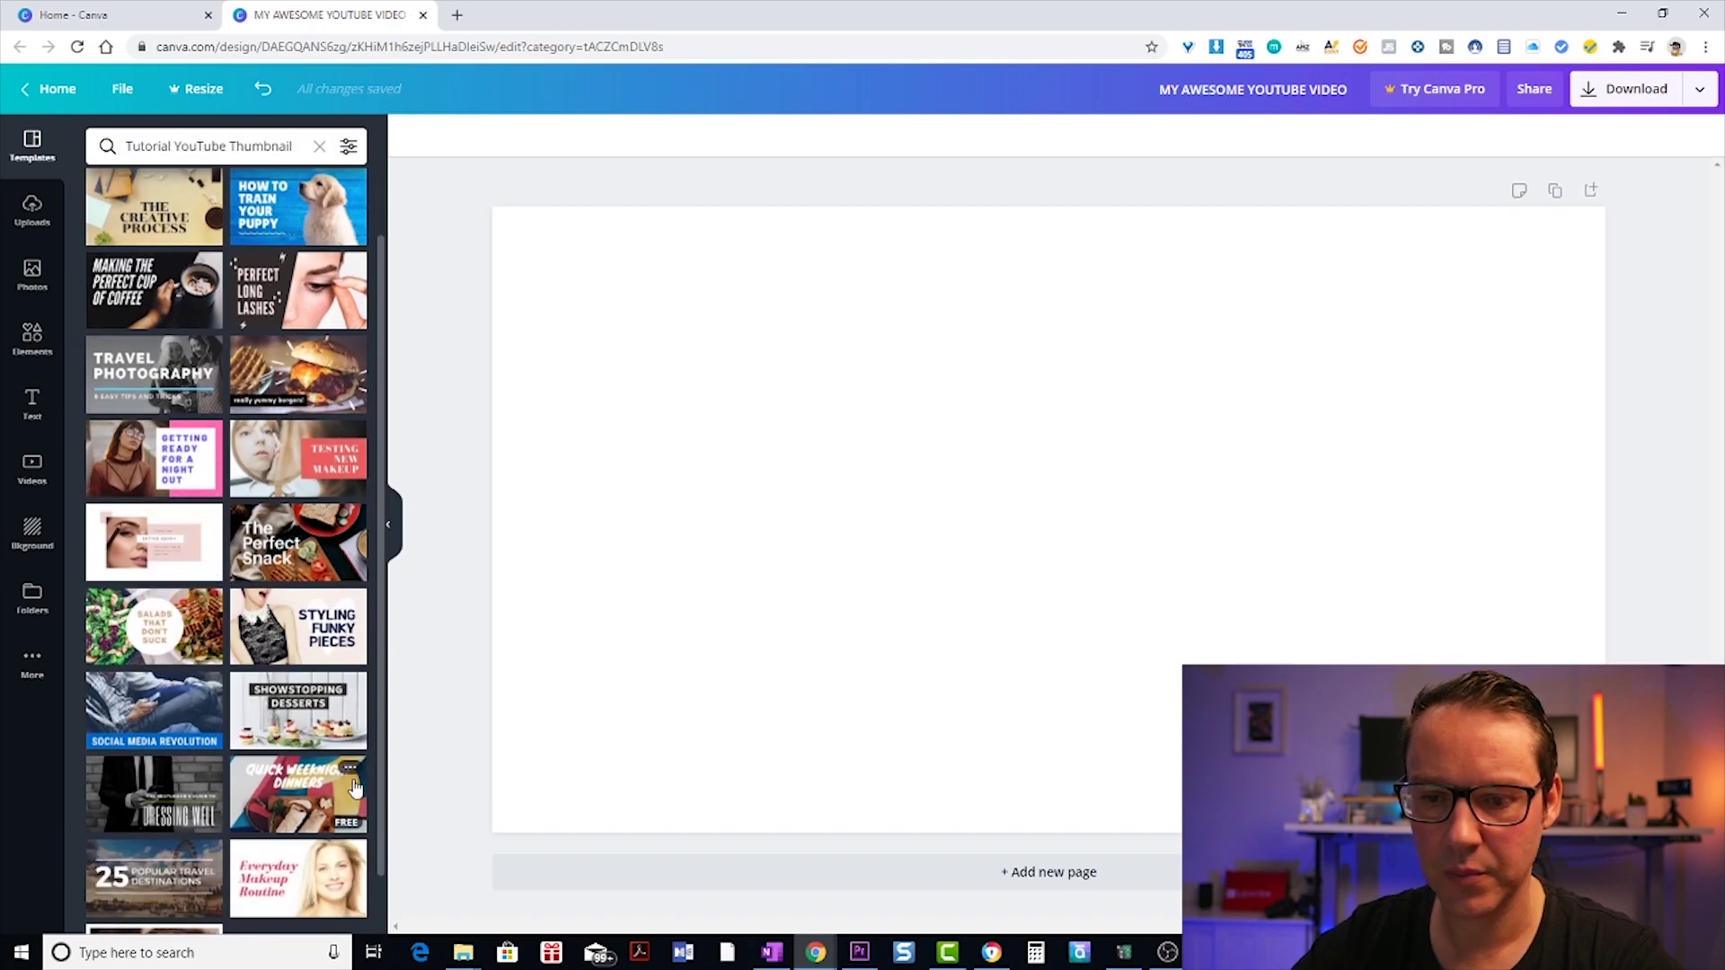
{"action": "left_click", "coordinate": [301, 635]}
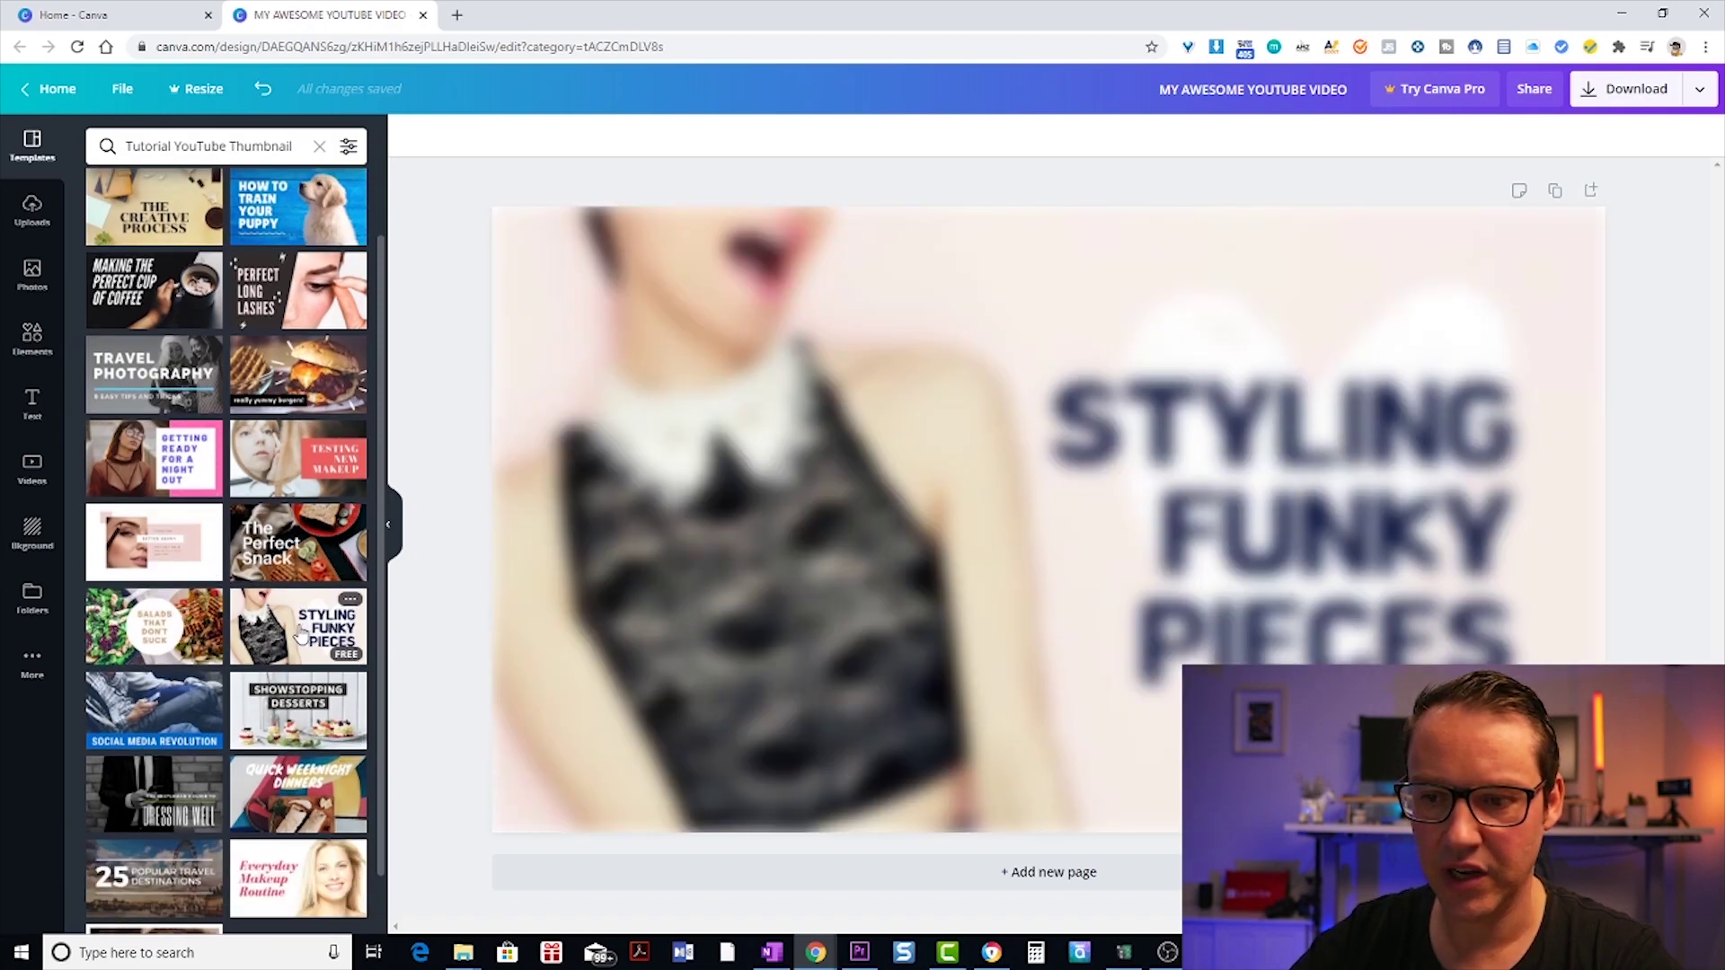
{"action": "left_click", "coordinate": [861, 629]}
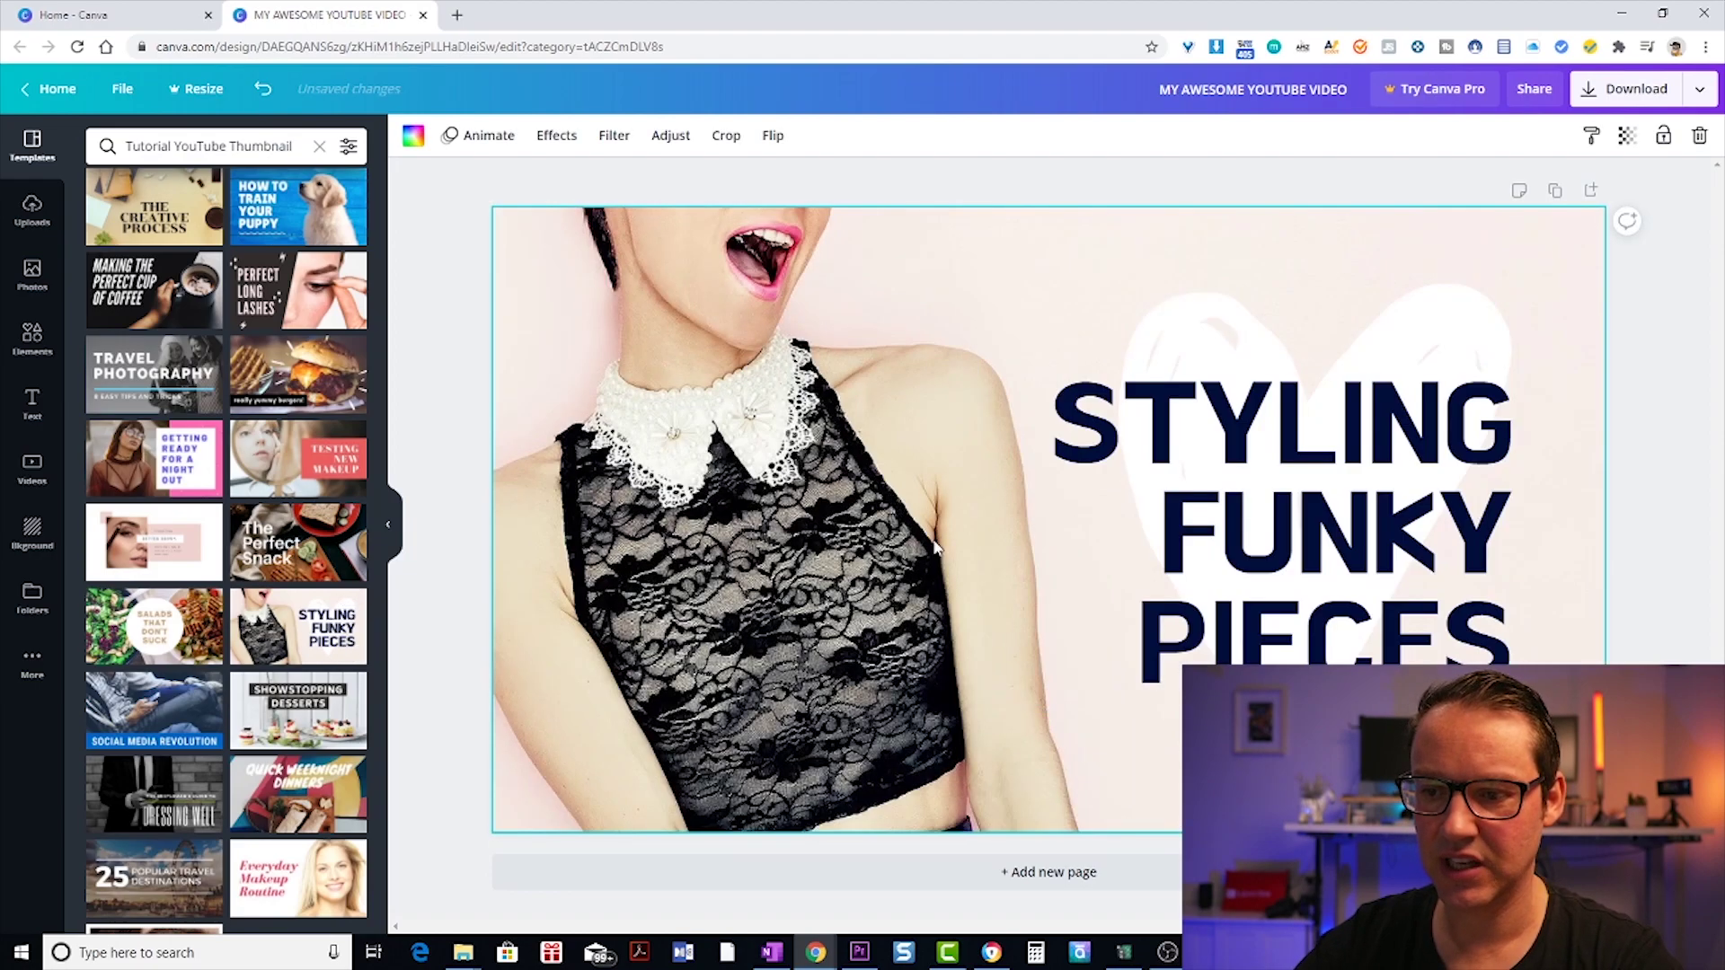
{"action": "left_click", "coordinate": [1152, 493]}
{"action": "left_click", "coordinate": [687, 367]}
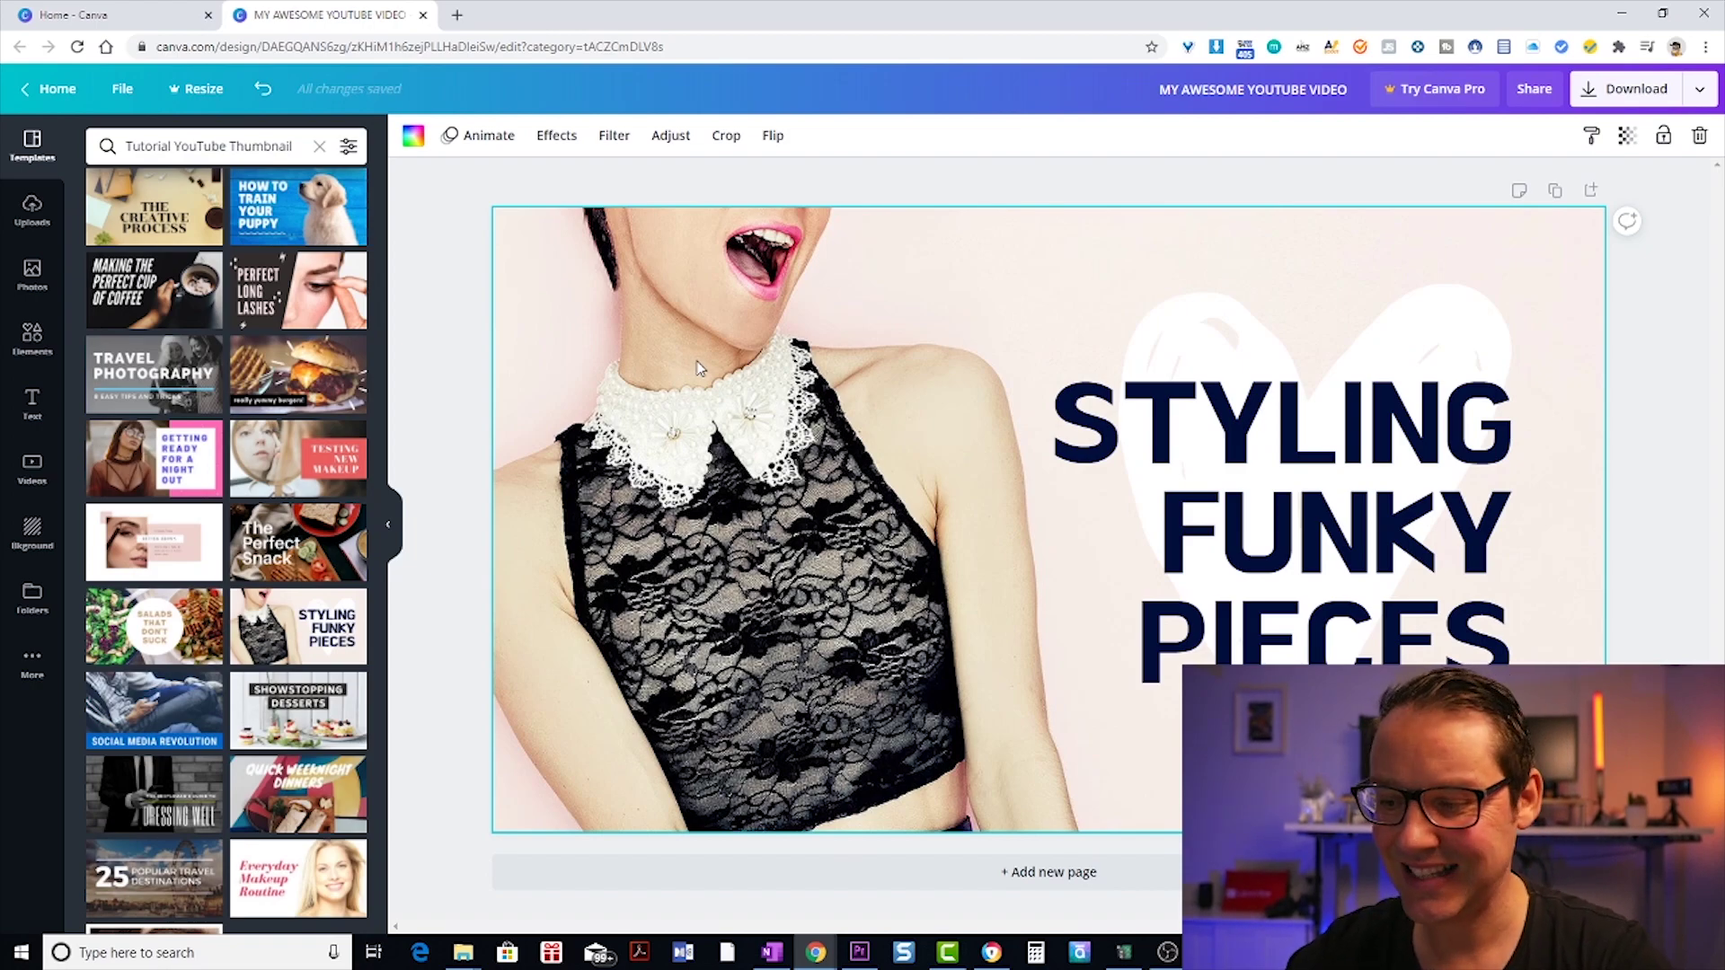
{"action": "key", "text": "Delete"}
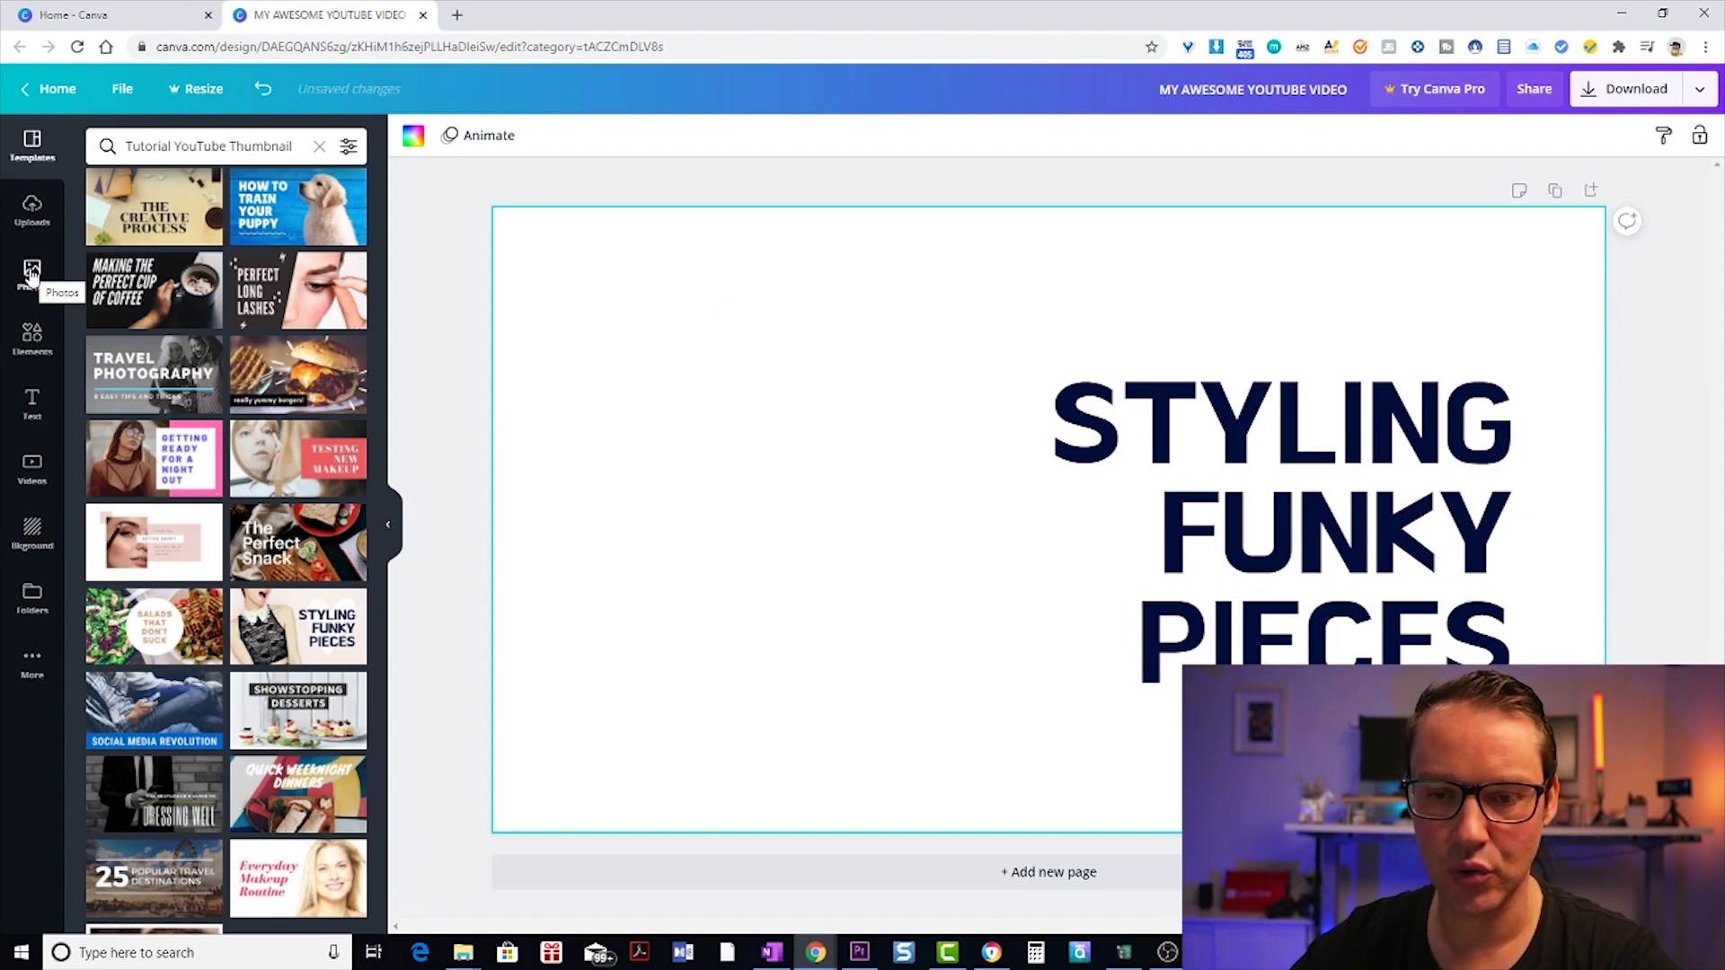
Search the stock photo library for 'trees'.
{"action": "left_click", "coordinate": [31, 274]}
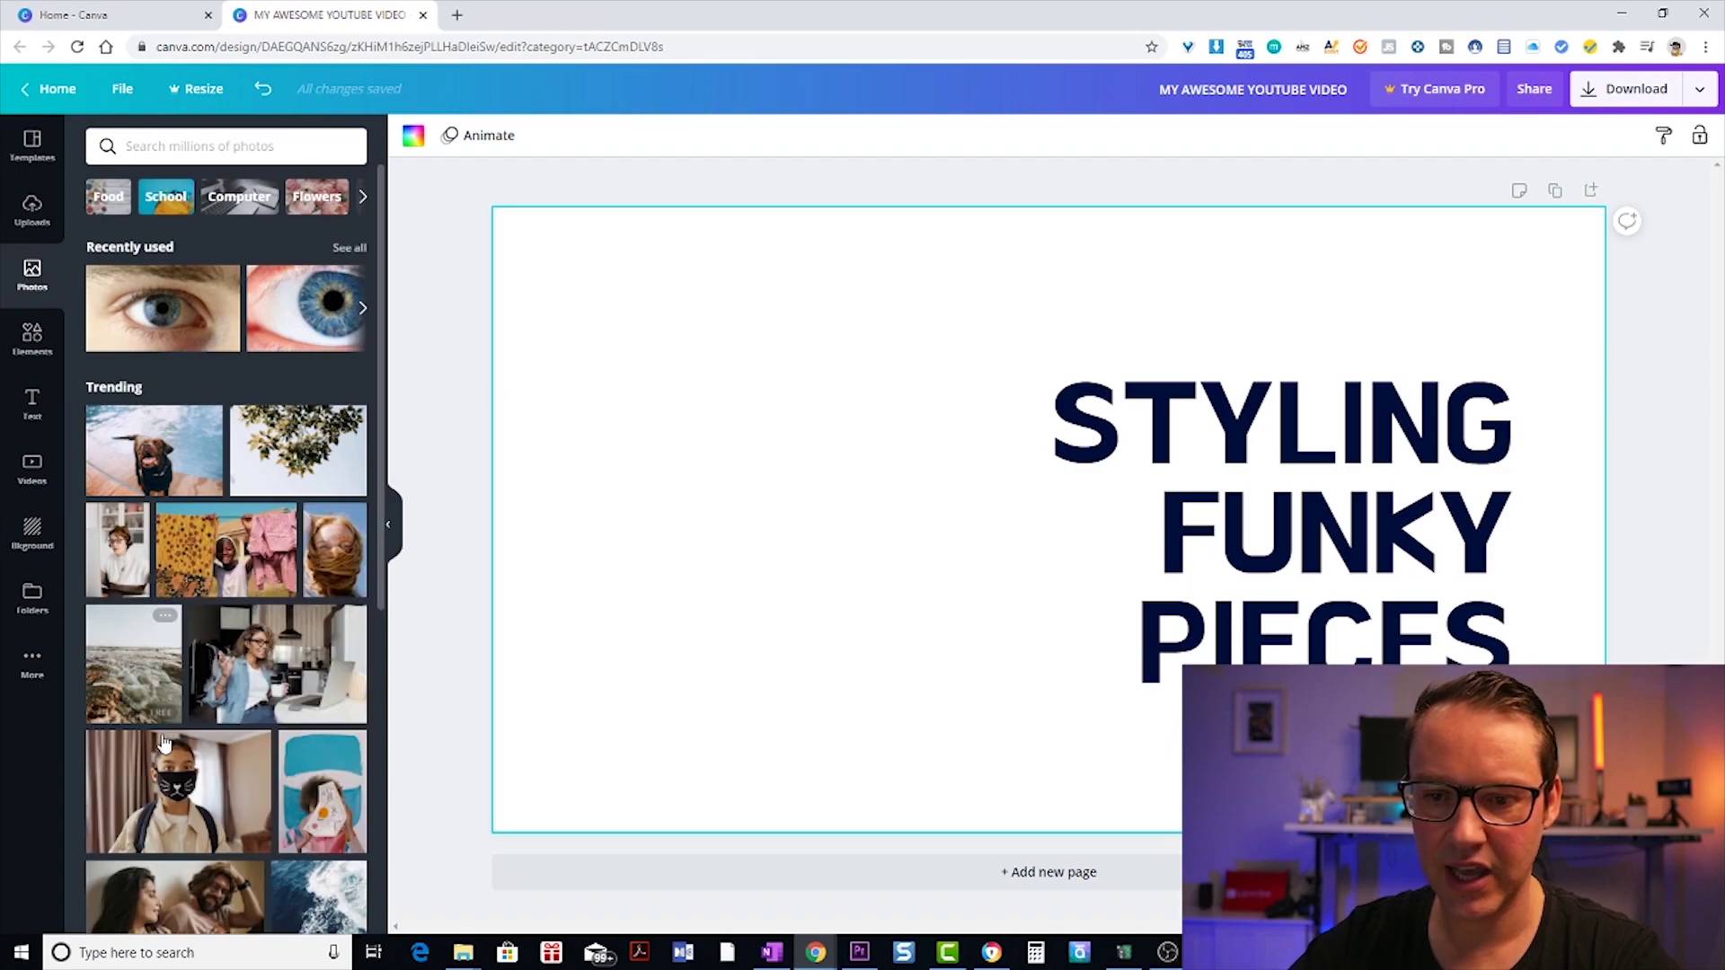
{"action": "left_click", "coordinate": [230, 150]}
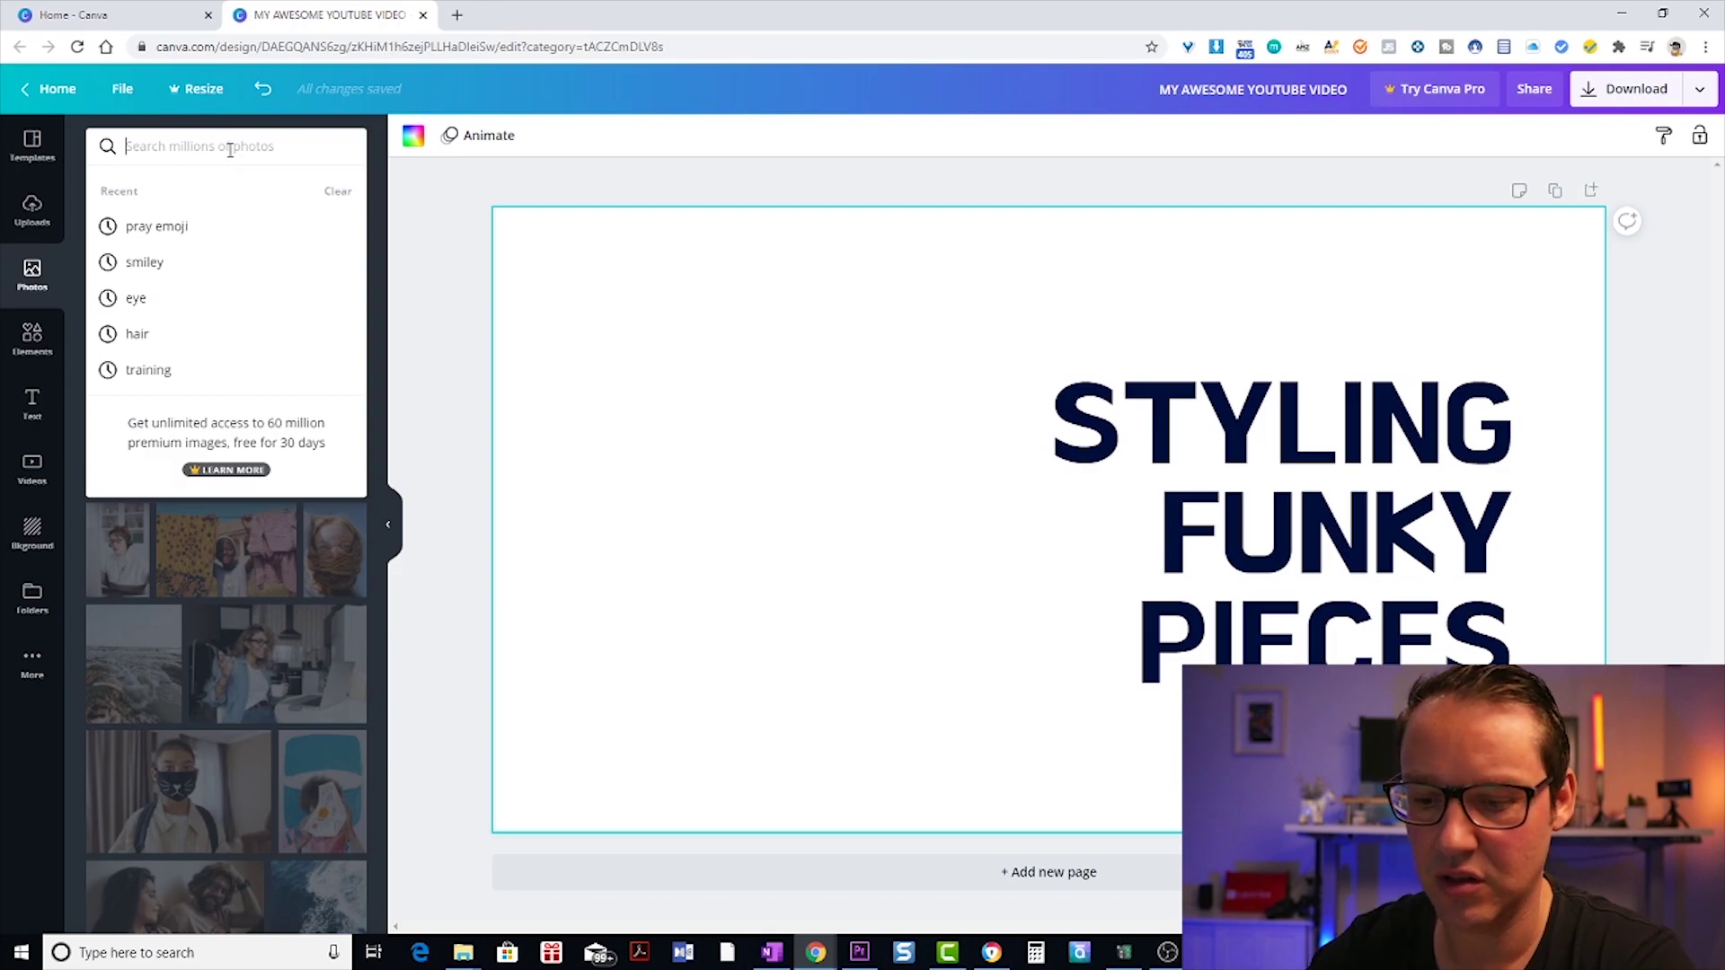
{"action": "type", "text": "trees"}
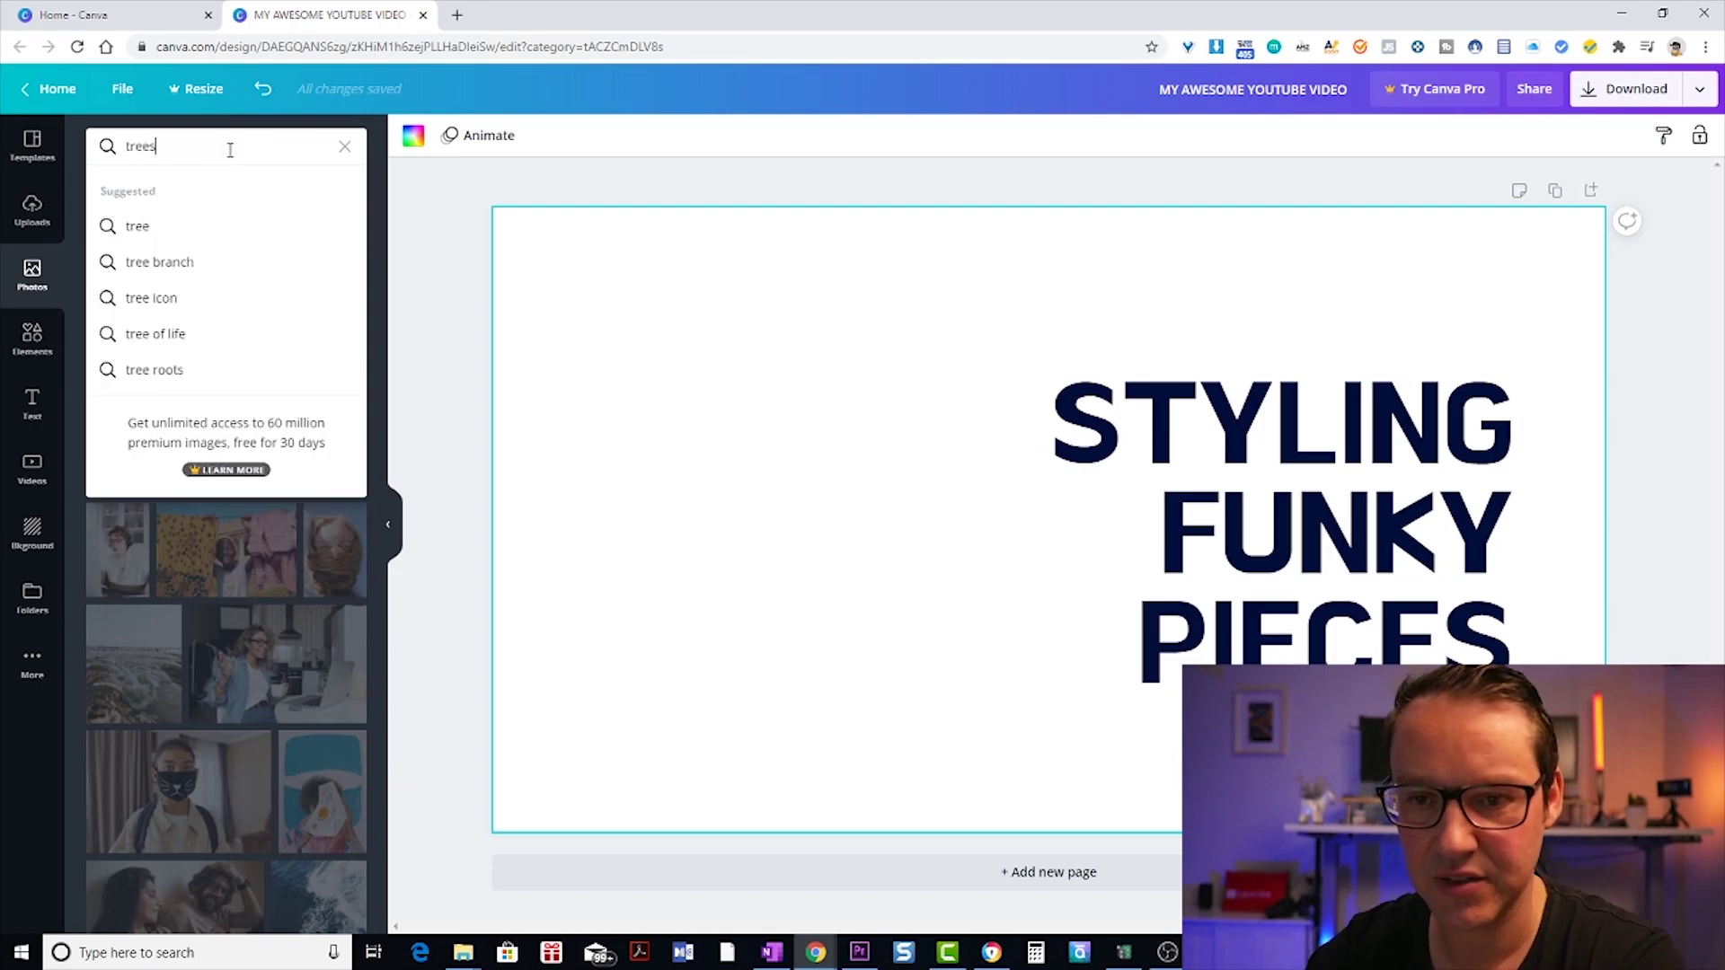
{"action": "key", "text": "Return"}
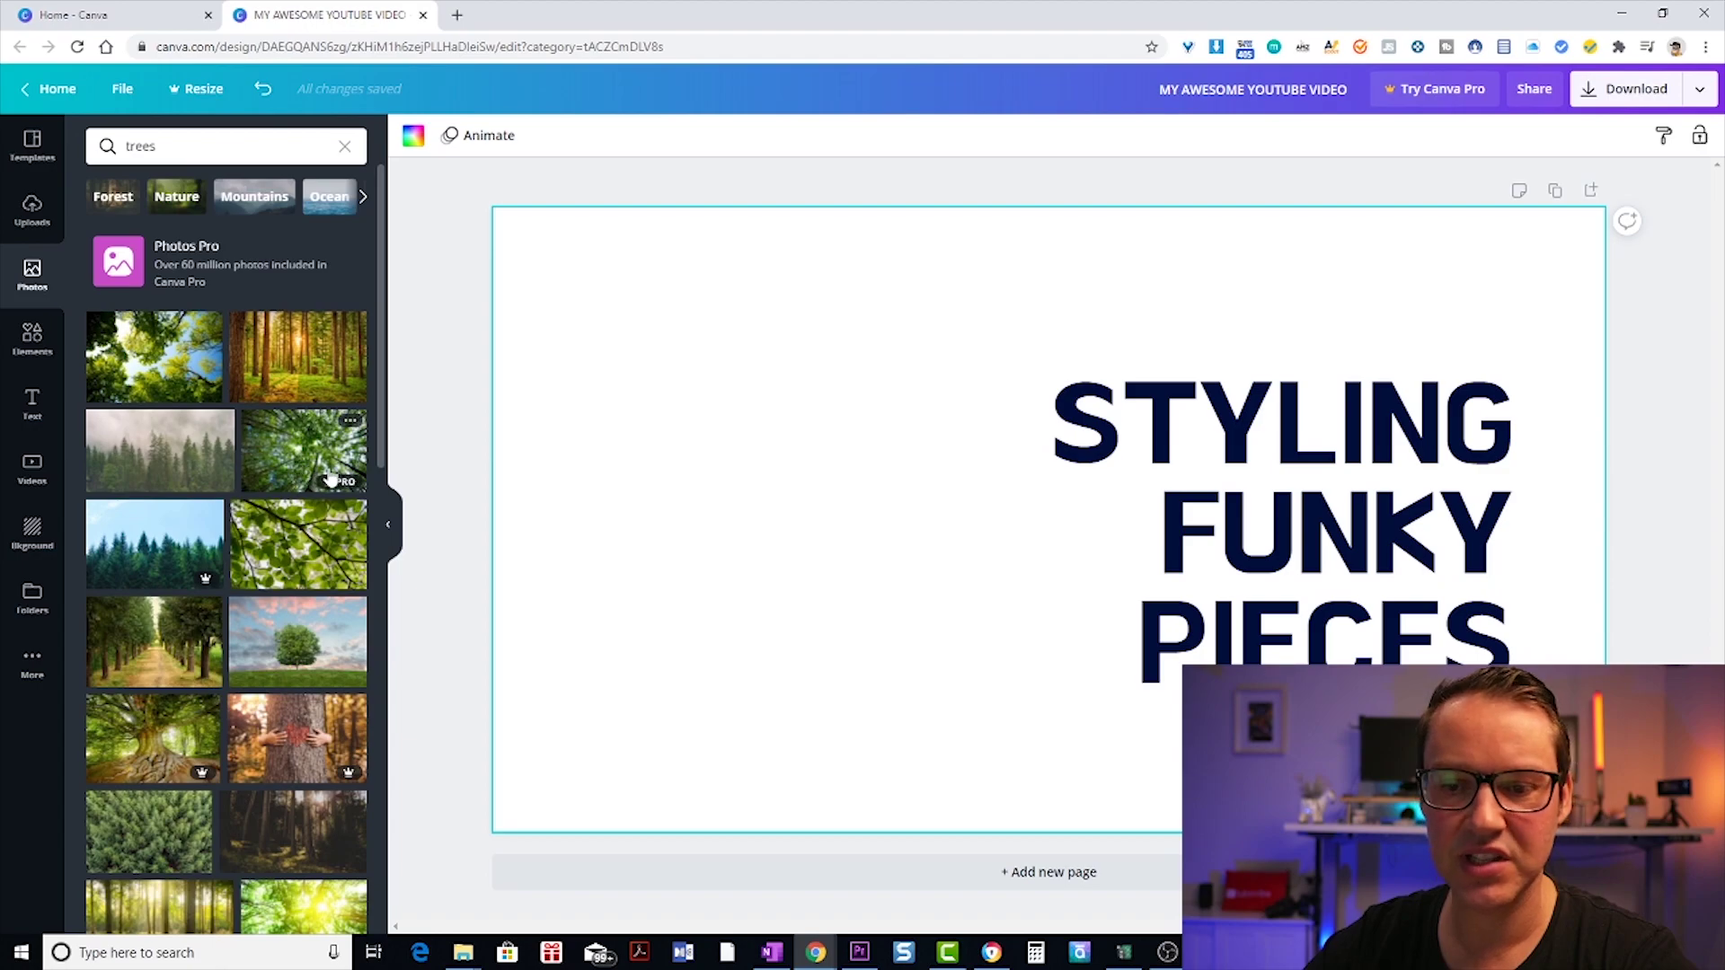
{"action": "mouse_move", "coordinate": [338, 487]}
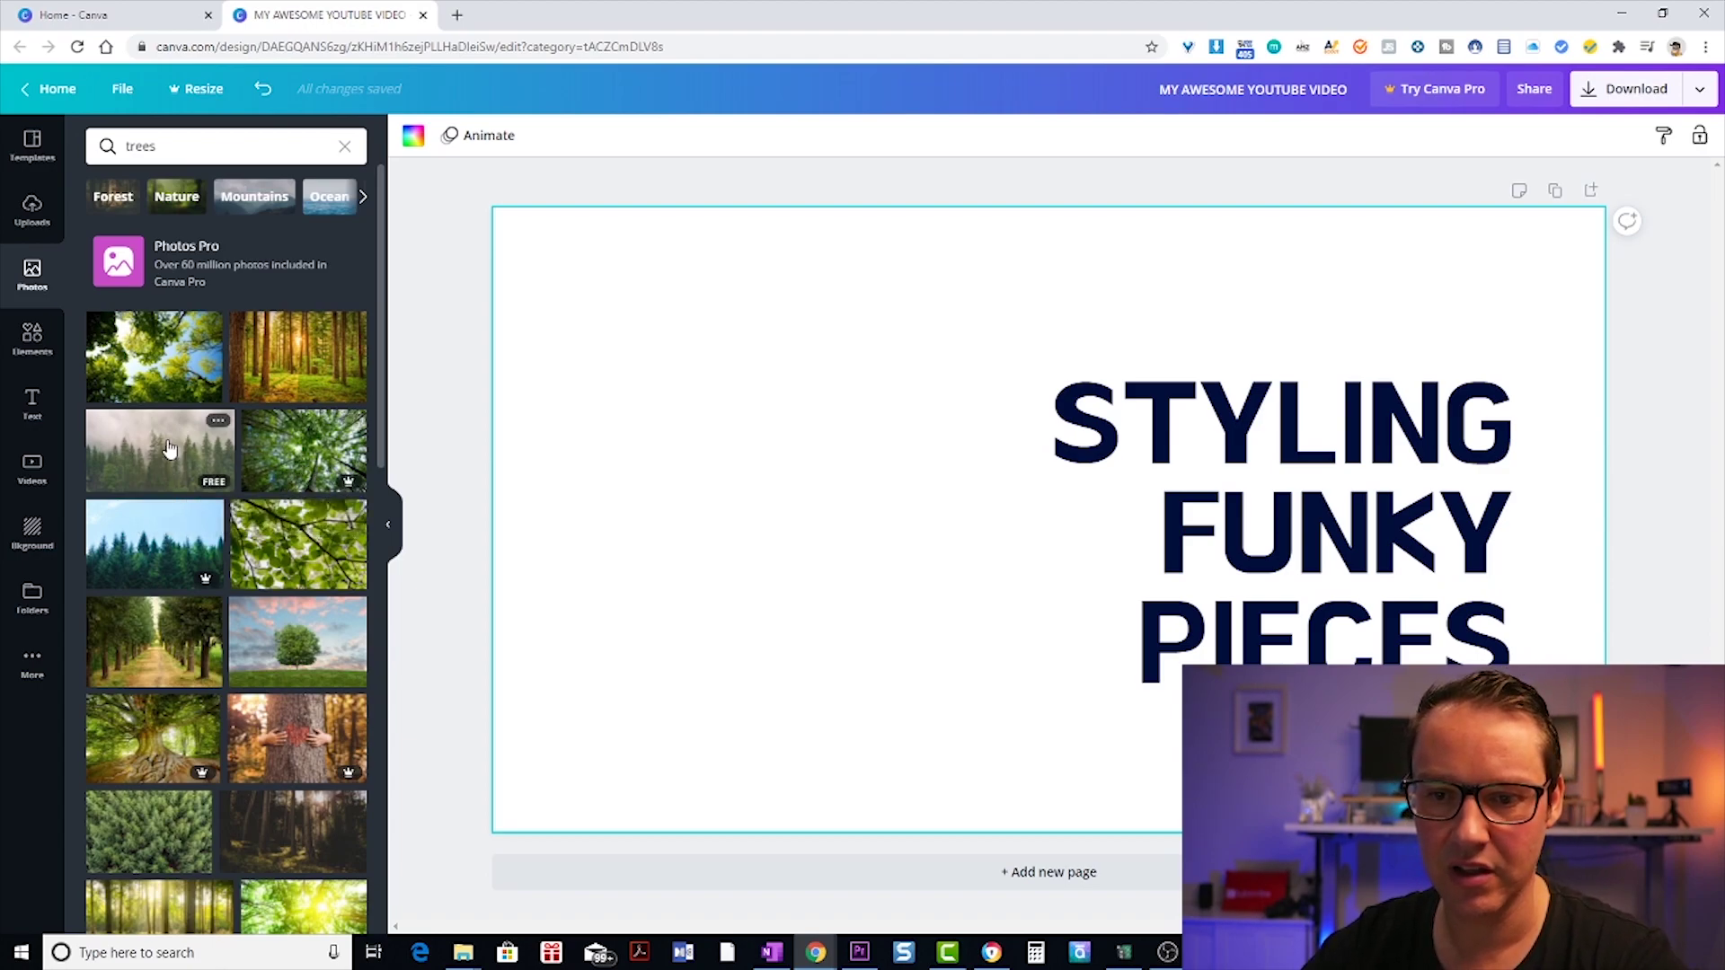
Add the sunlit forest photo and stretch it to cover the whole page.
{"action": "left_click", "coordinate": [306, 353]}
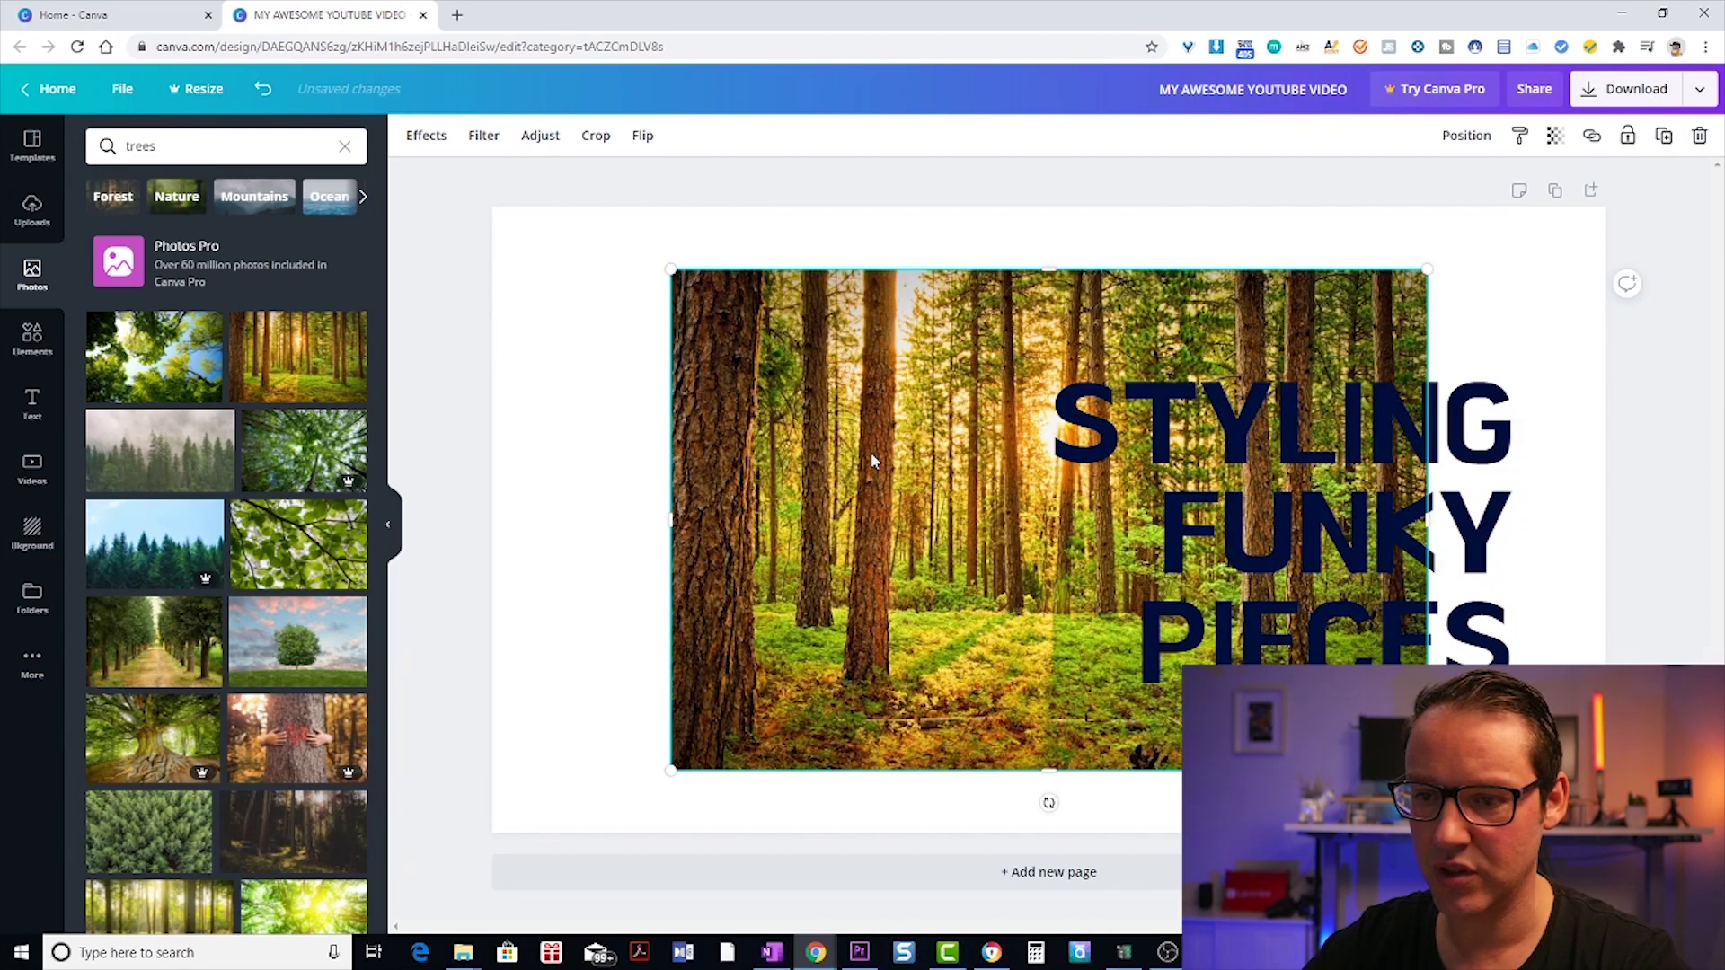
{"action": "left_click_drag", "start_coordinate": [872, 457], "coordinate": [679, 401]}
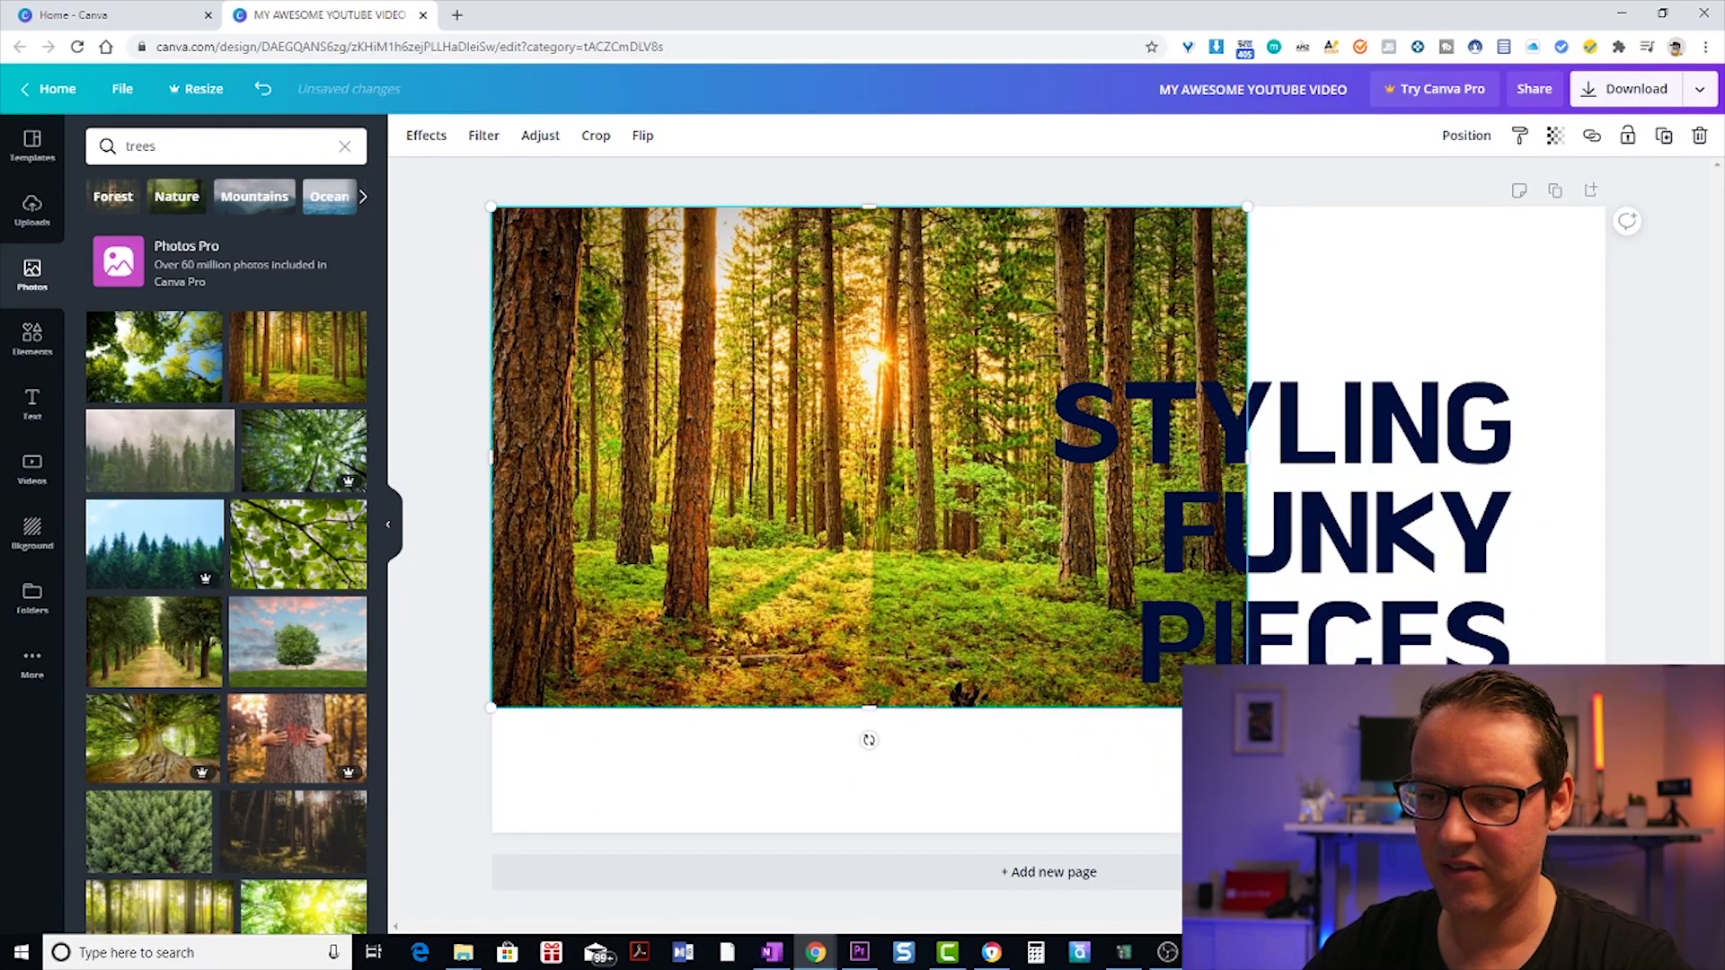
{"action": "left_click_drag", "start_coordinate": [1247, 707], "coordinate": [1607, 943]}
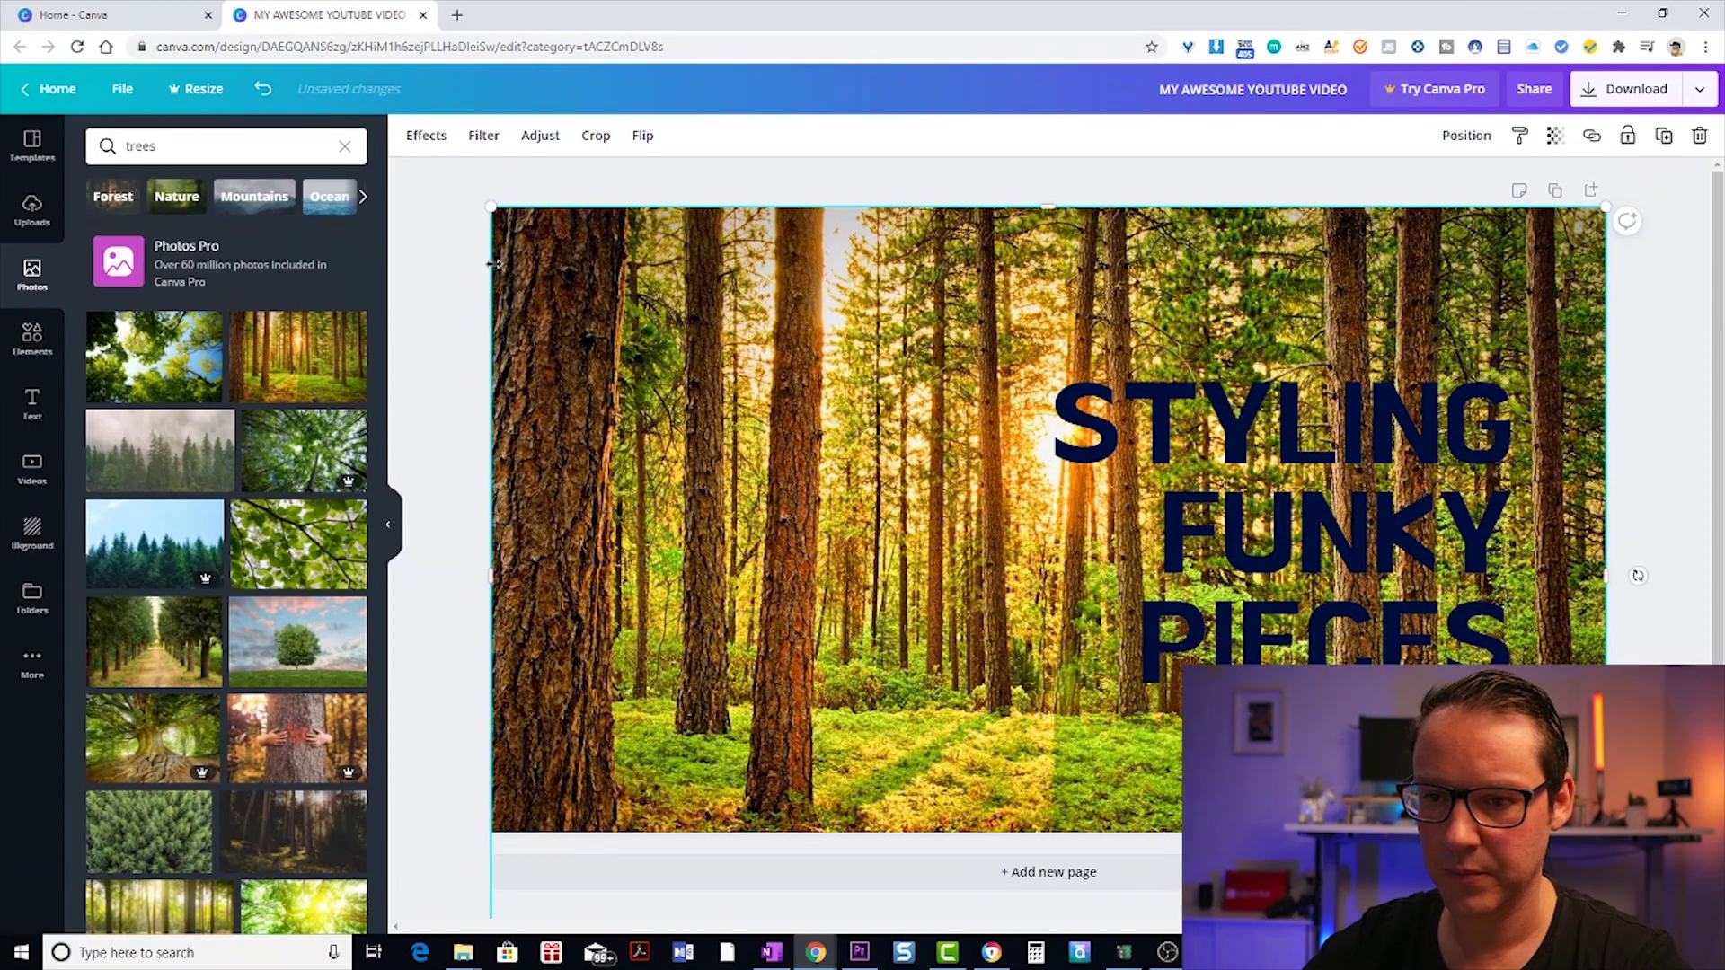
{"action": "left_click_drag", "start_coordinate": [493, 263], "coordinate": [494, 263]}
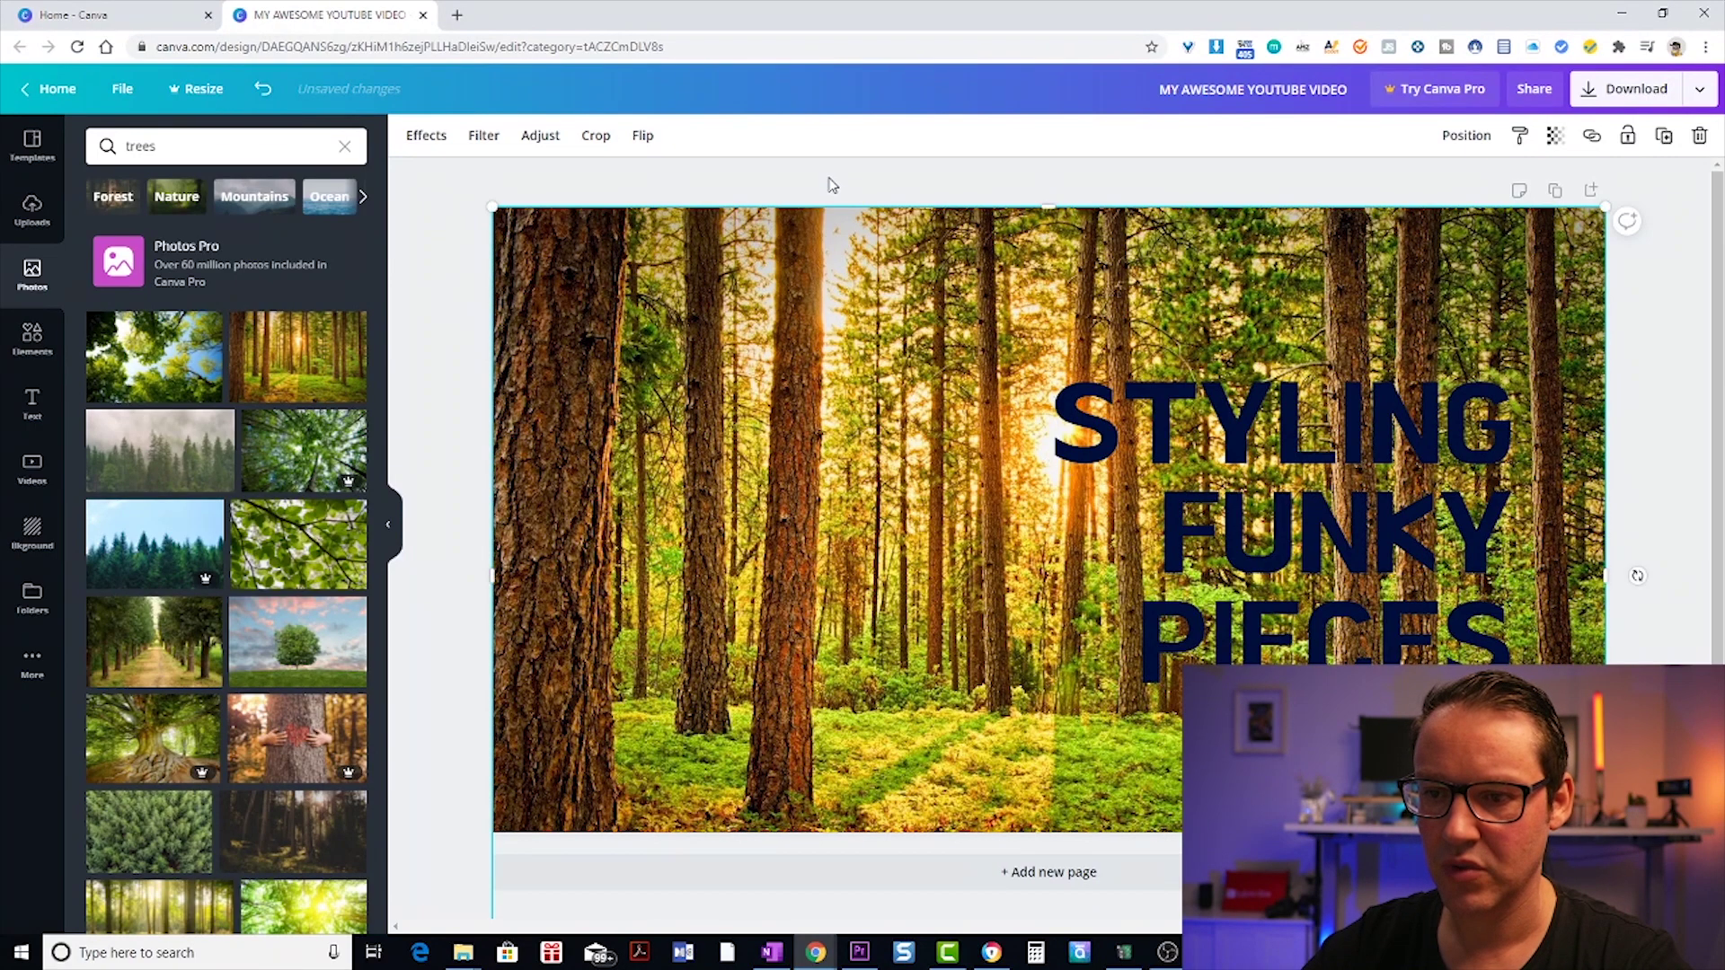
Enlarge the white heart behind the title and shift it slightly right and down.
{"action": "left_click", "coordinate": [1380, 364]}
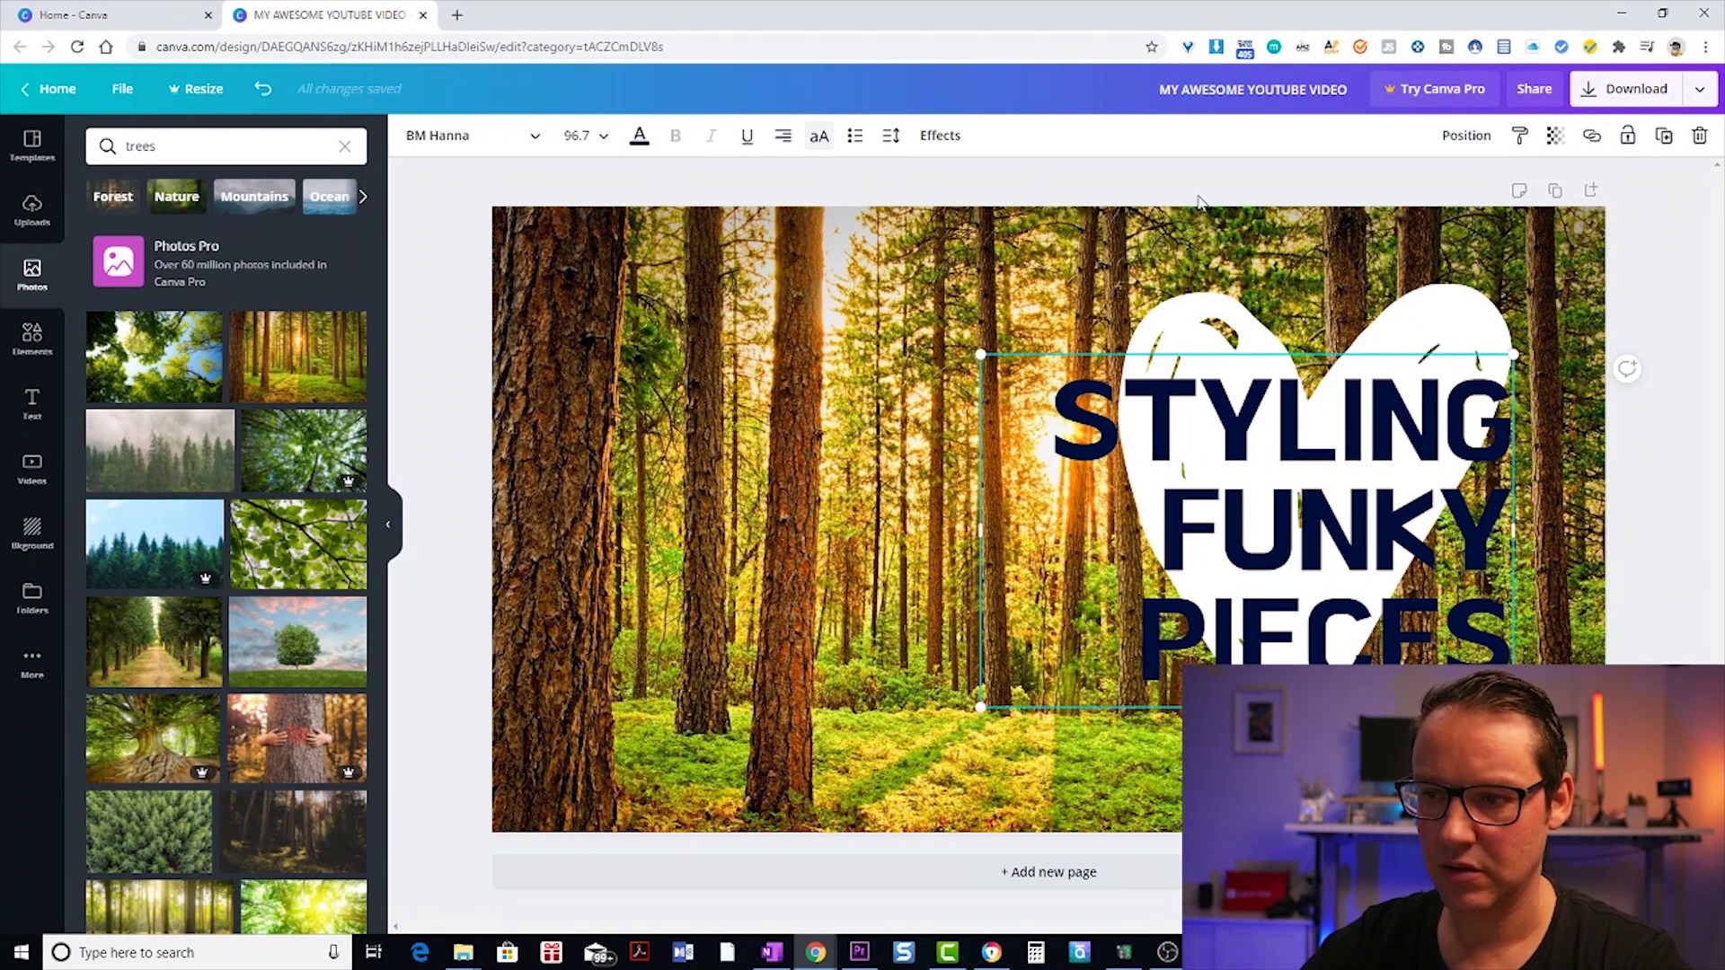
{"action": "left_click", "coordinate": [1213, 348]}
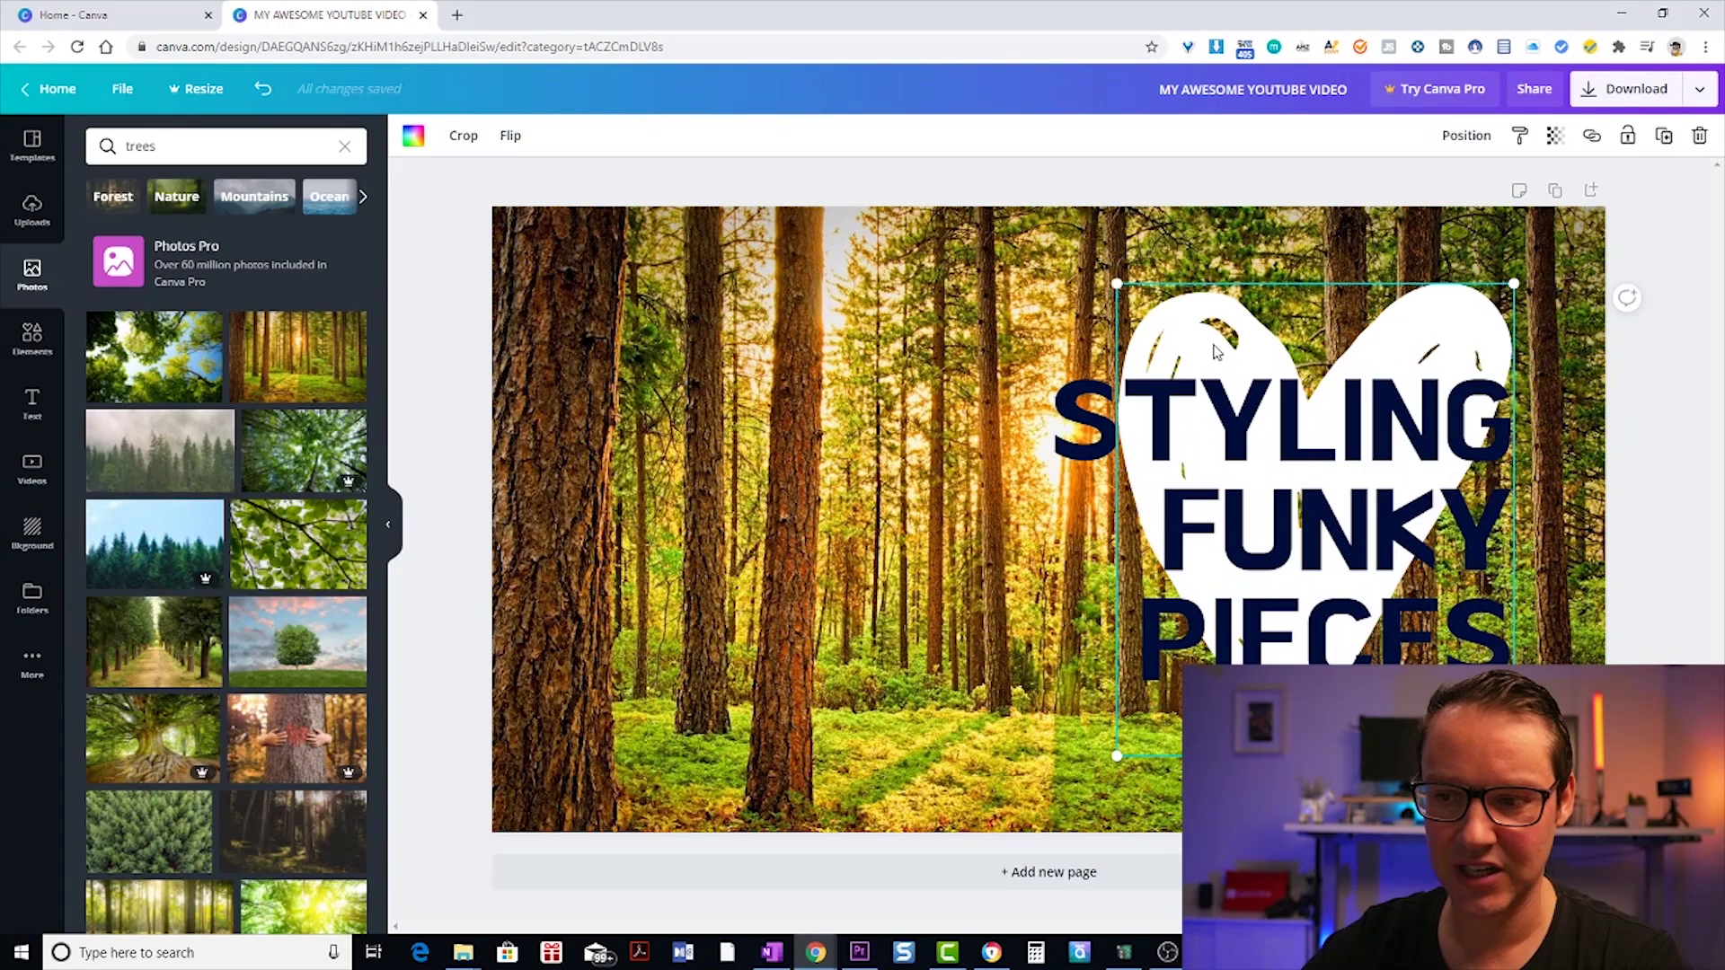
{"action": "left_click_drag", "start_coordinate": [1115, 279], "coordinate": [1055, 244]}
{"action": "left_click_drag", "start_coordinate": [1199, 340], "coordinate": [1237, 364]}
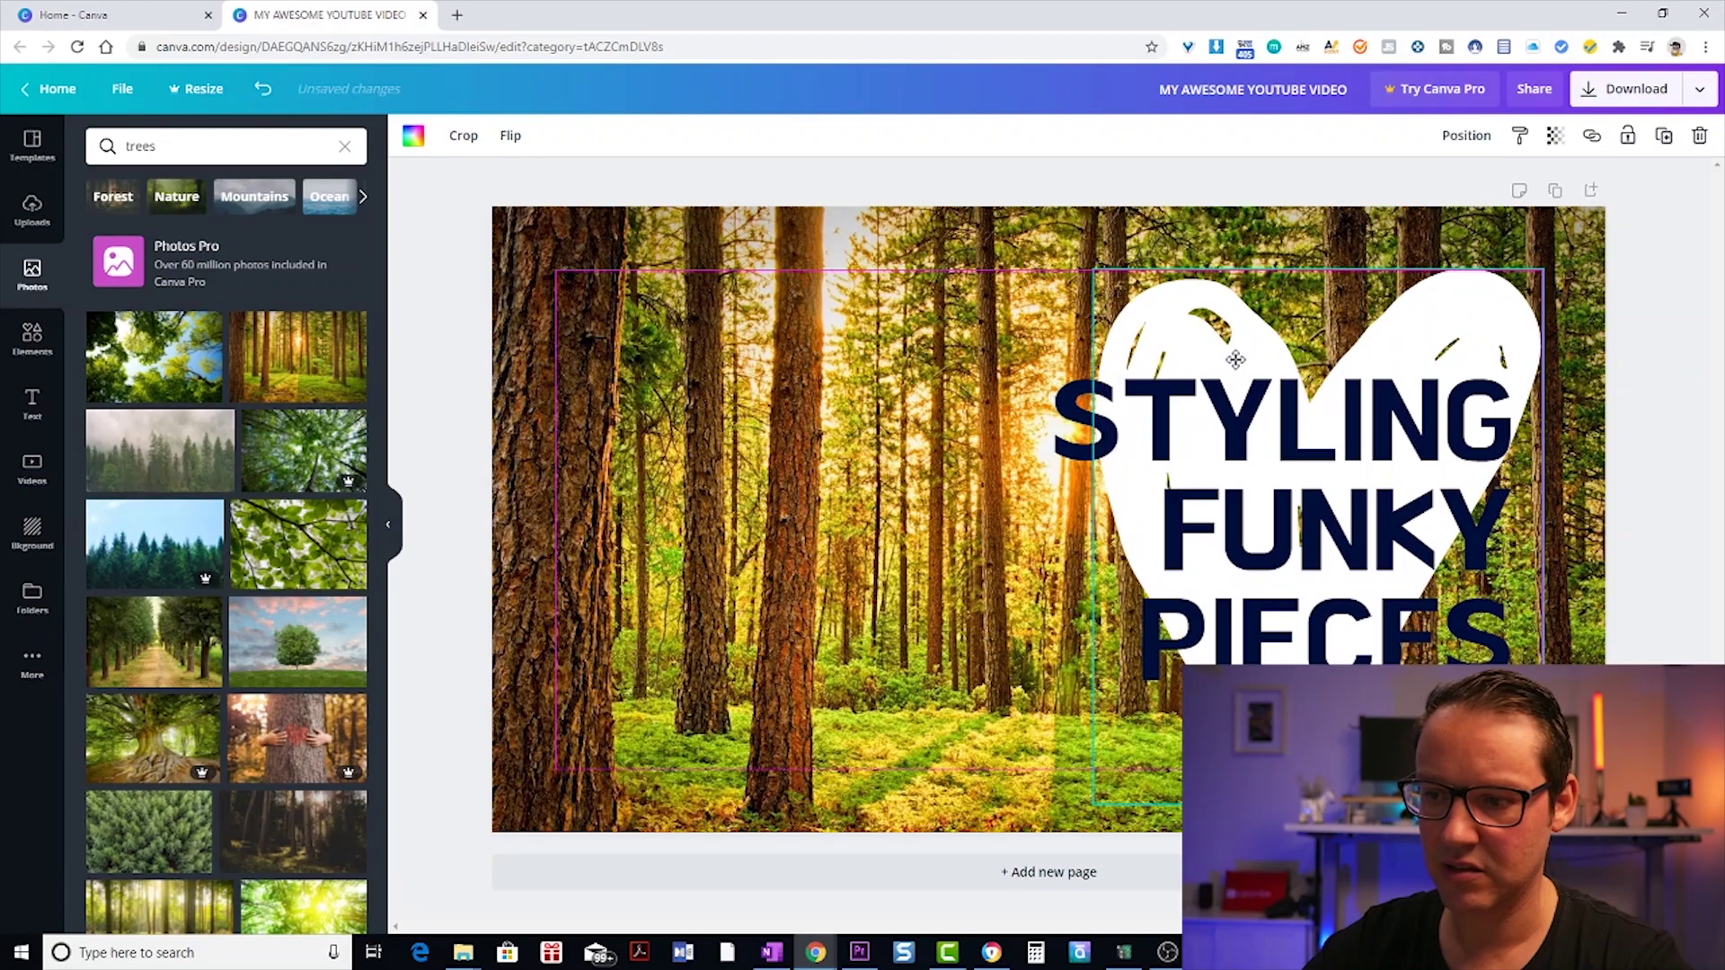
Give the STYLING FUNKY PIECES title a red drop shadow with increased transparency.
{"action": "left_click", "coordinate": [1082, 435]}
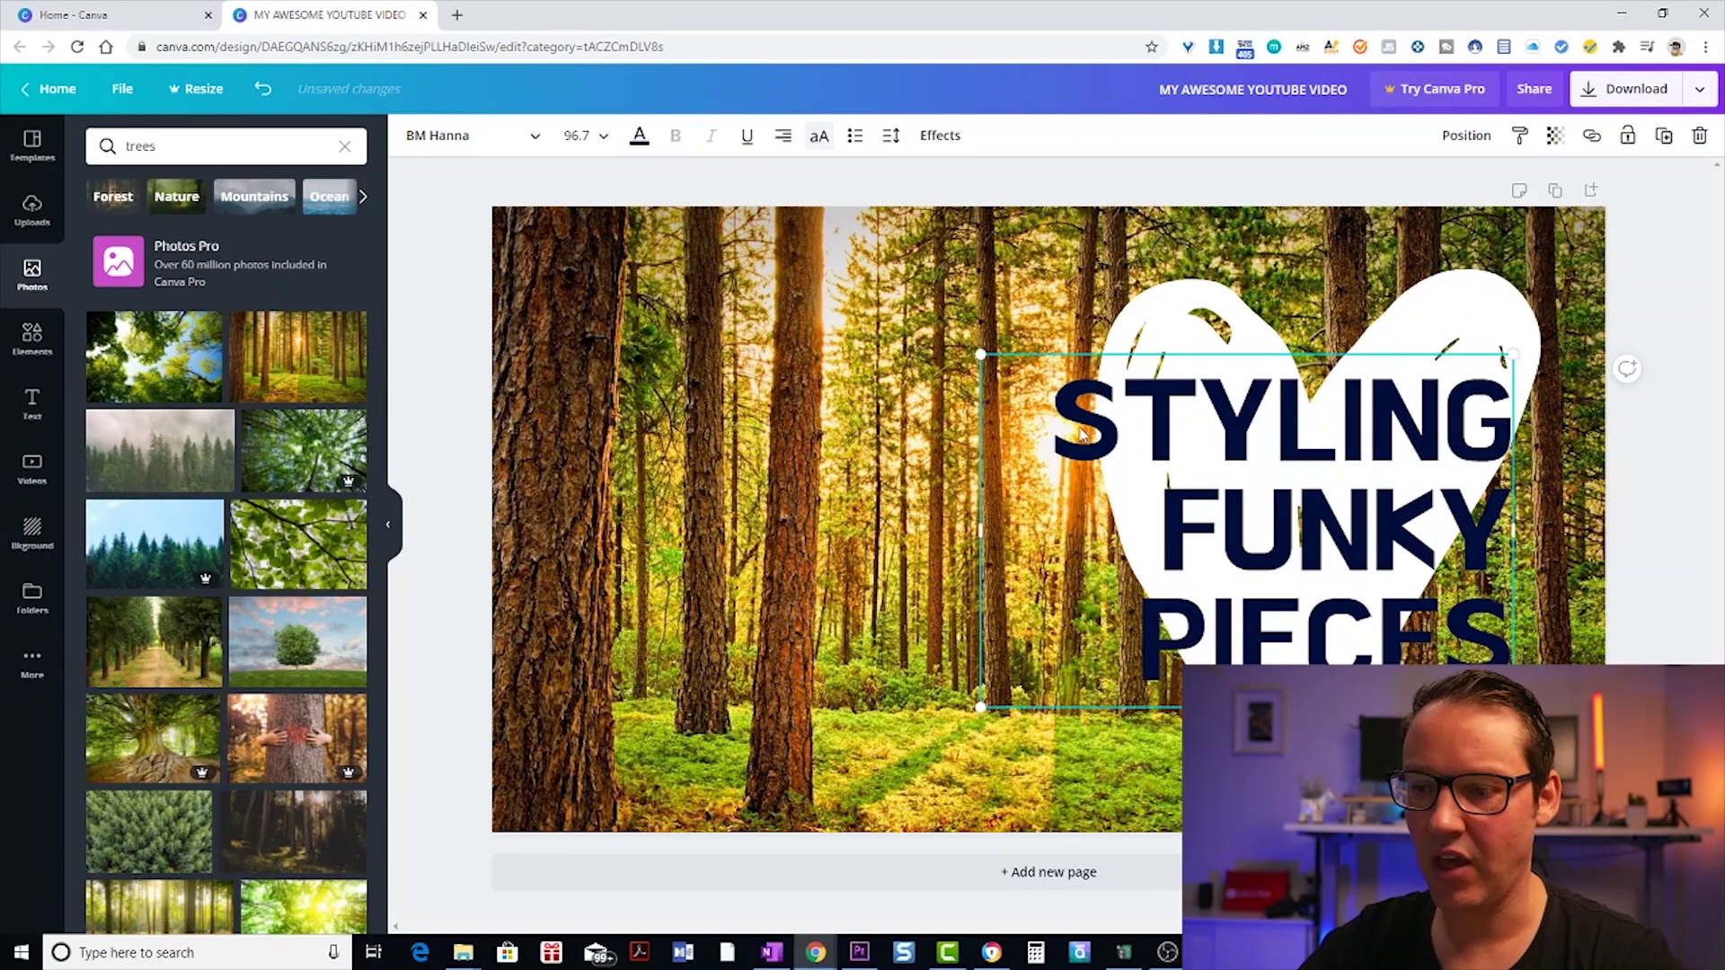
{"action": "double_click", "coordinate": [1078, 410]}
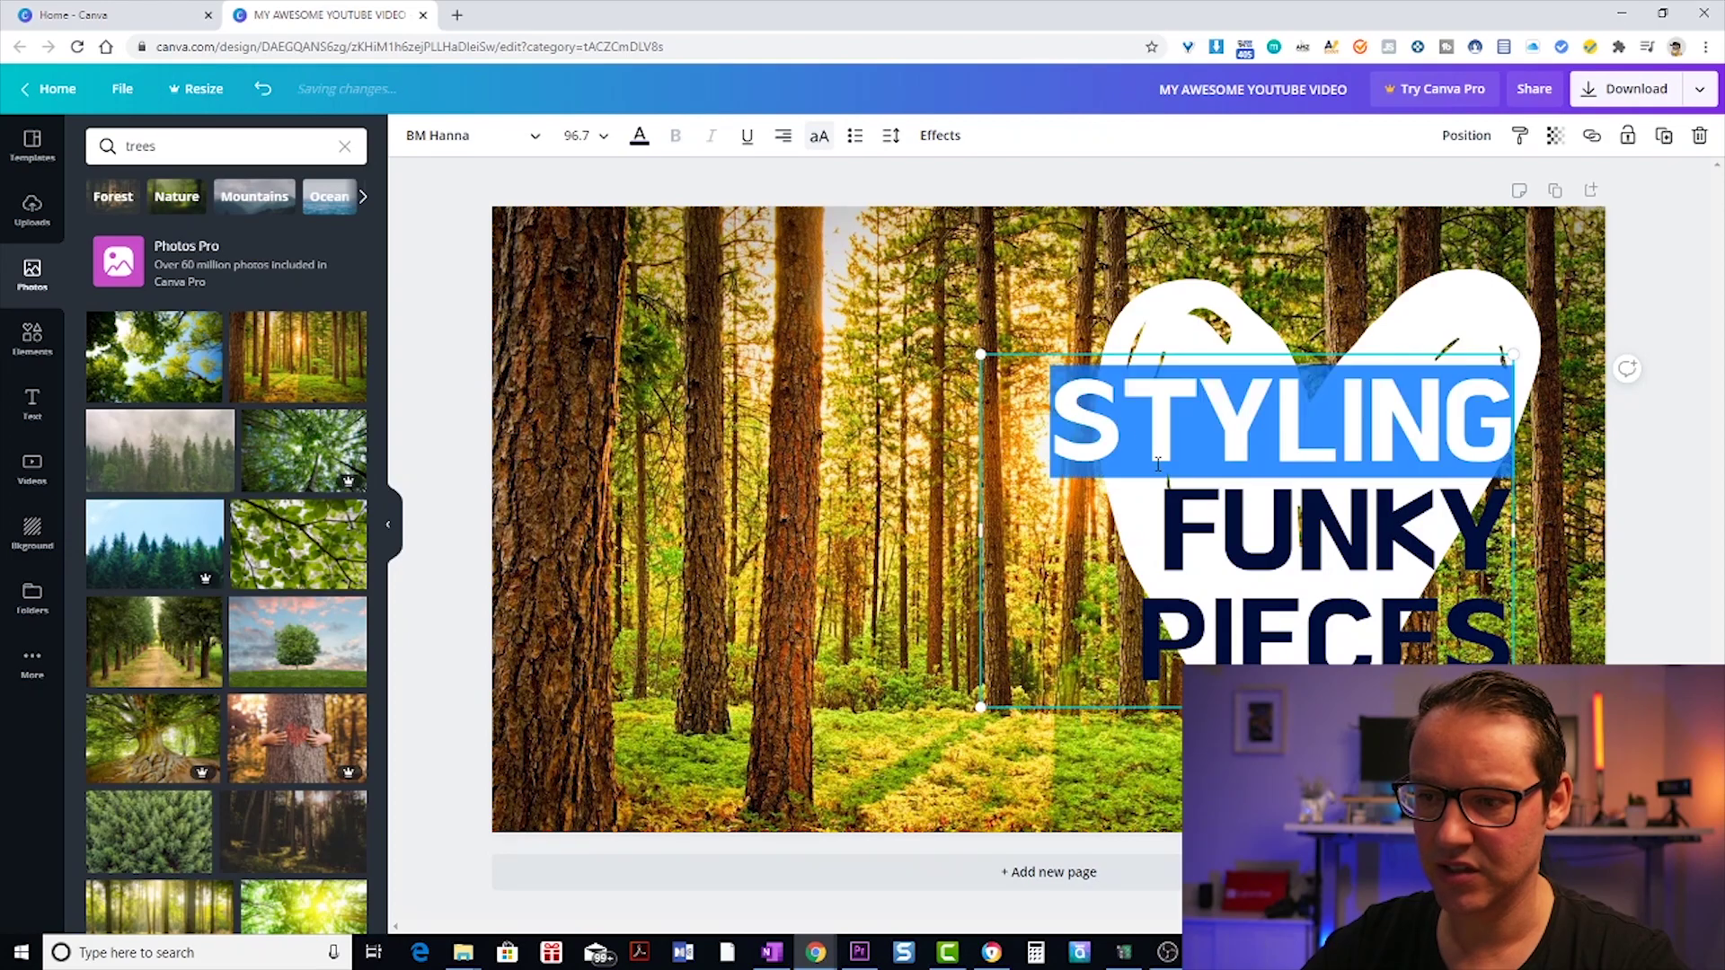
{"action": "left_click_drag", "start_coordinate": [1072, 419], "coordinate": [1517, 646]}
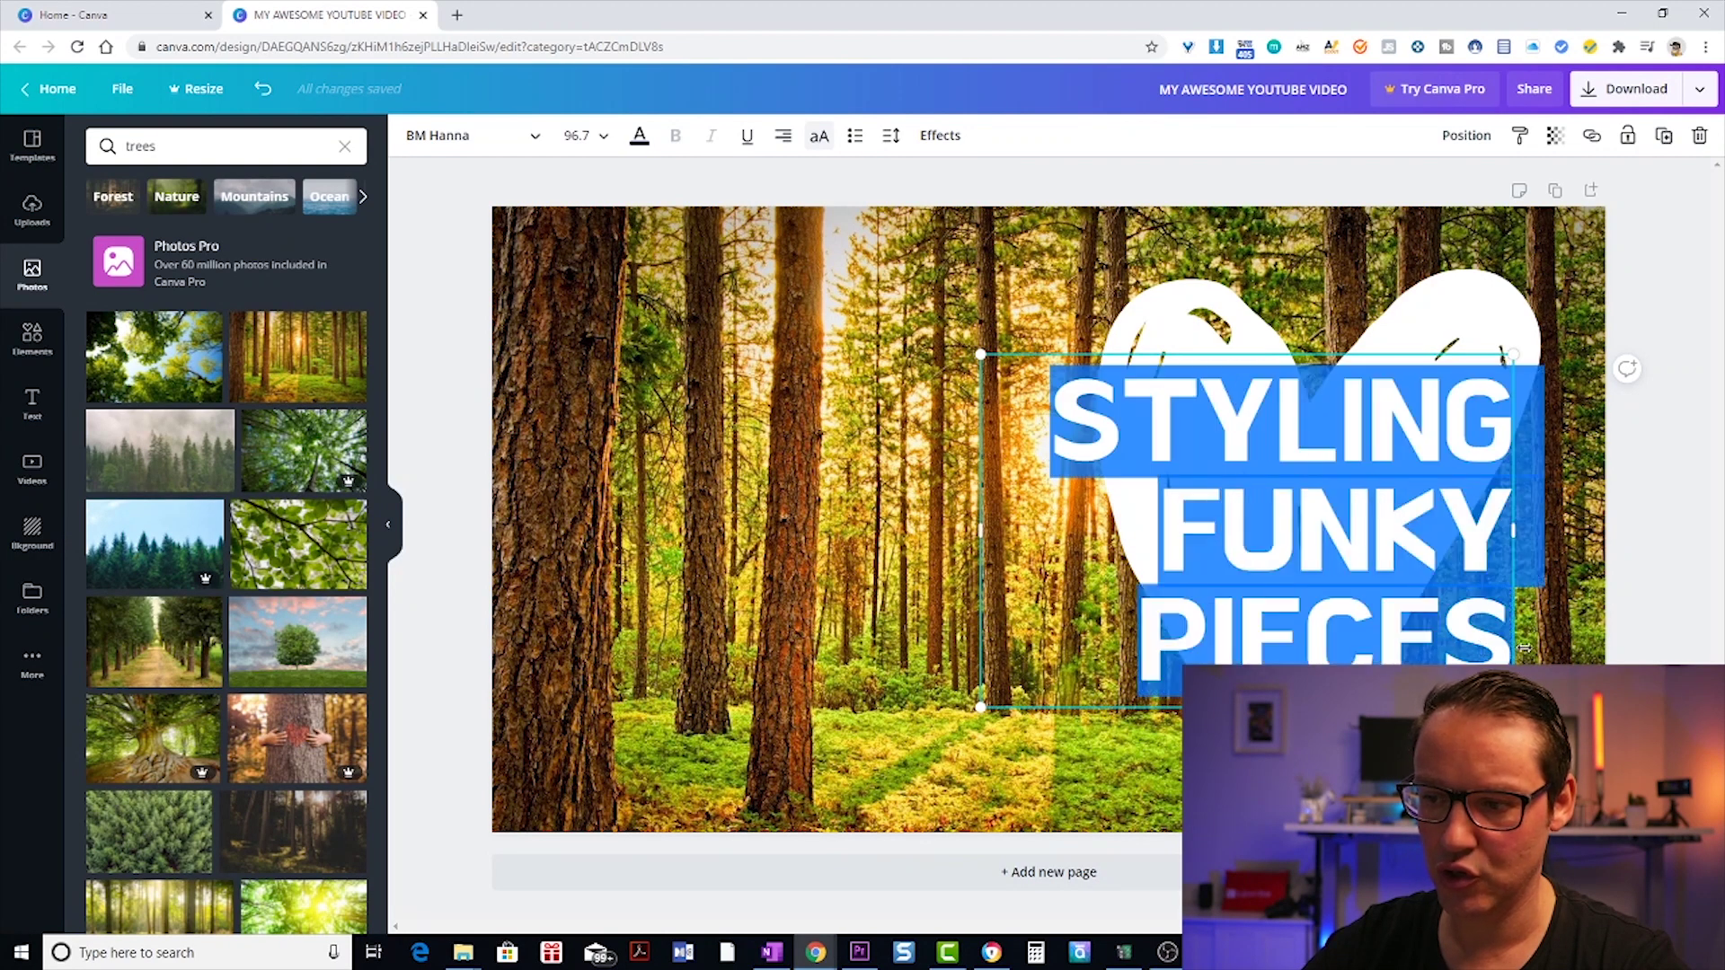
{"action": "left_click", "coordinate": [941, 137]}
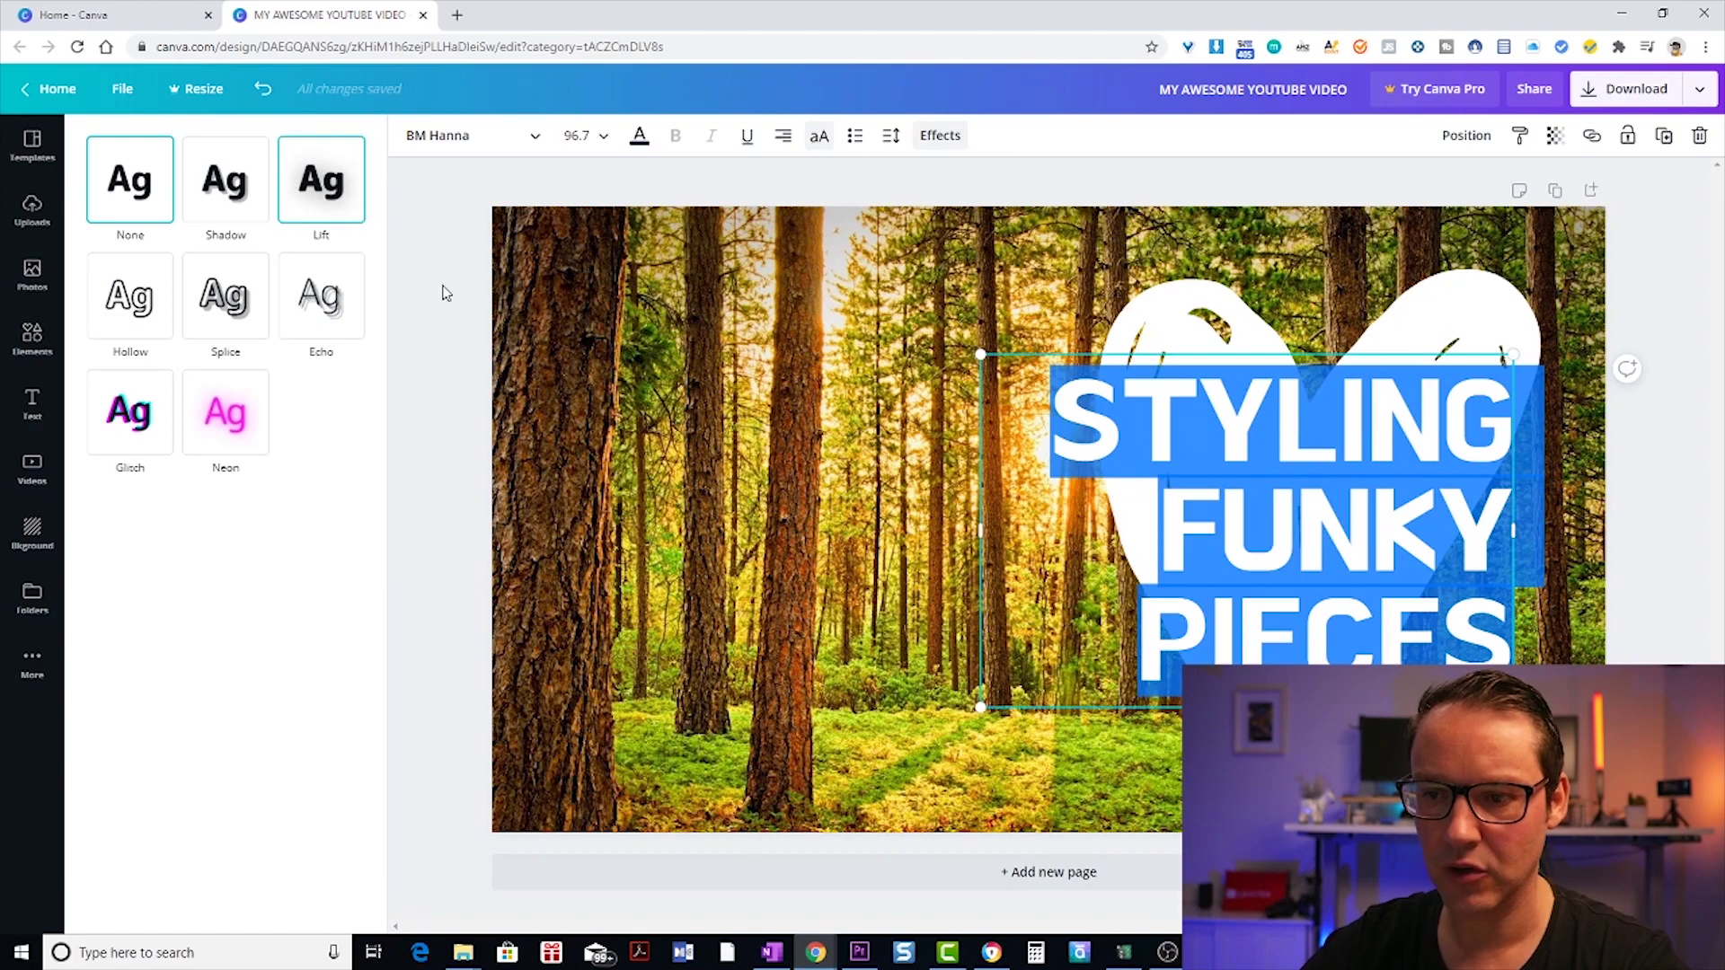
{"action": "left_click", "coordinate": [321, 201]}
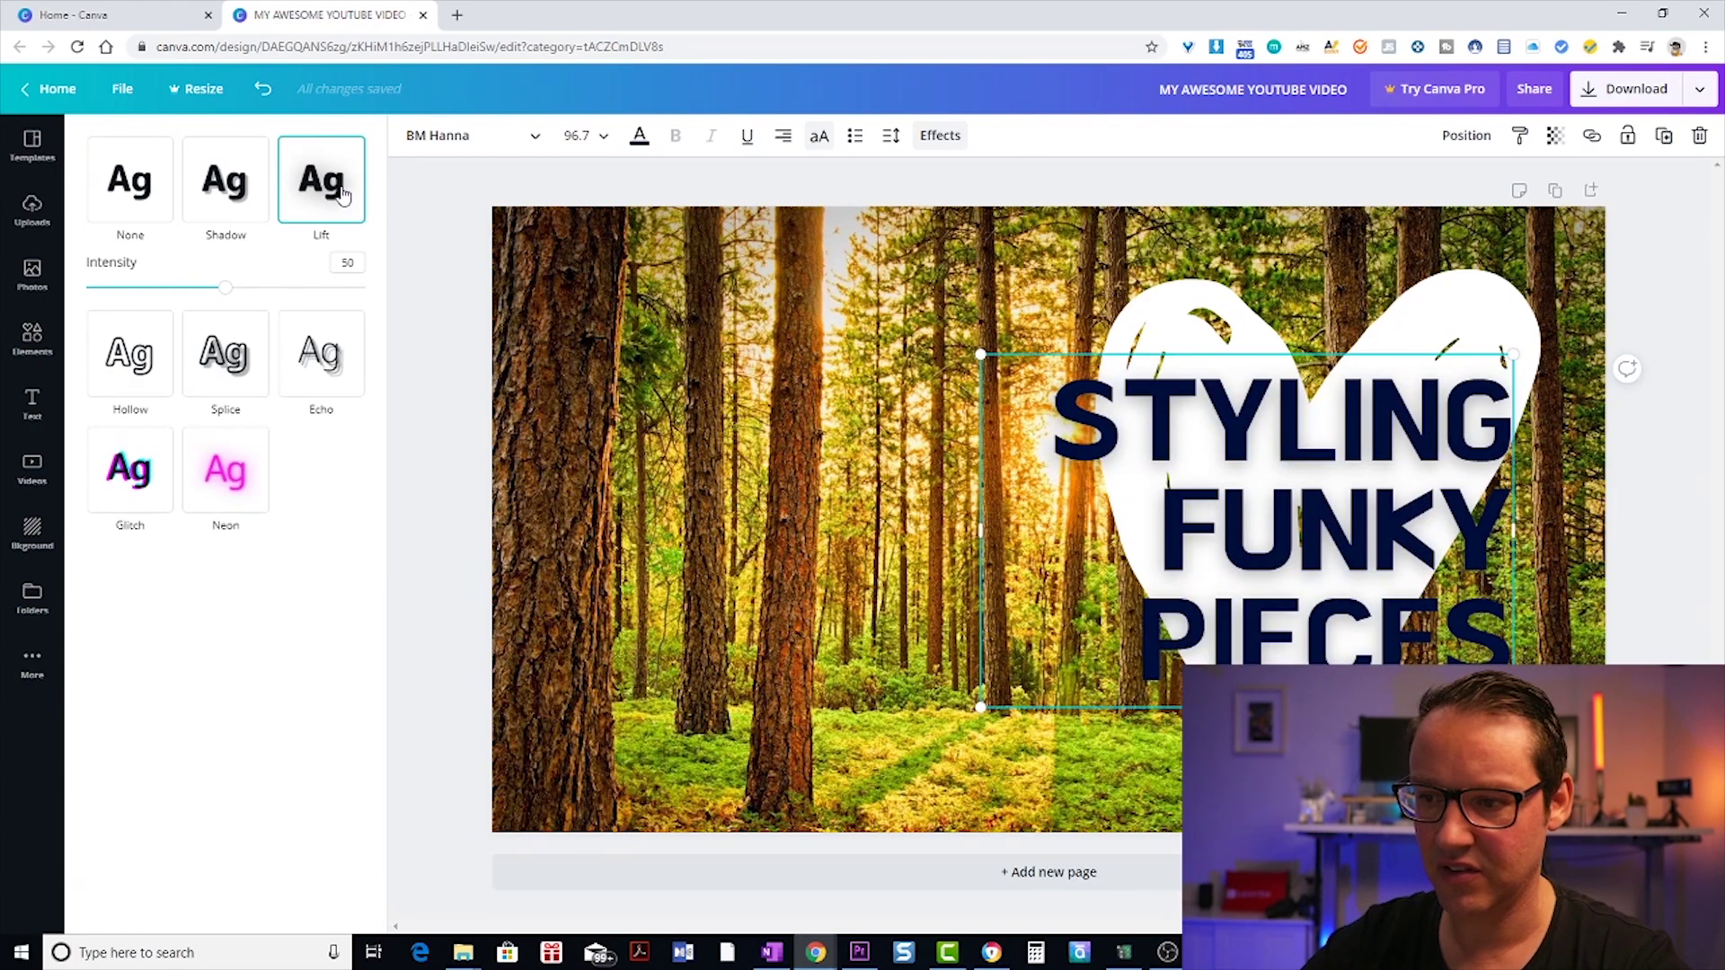
{"action": "left_click", "coordinate": [127, 198]}
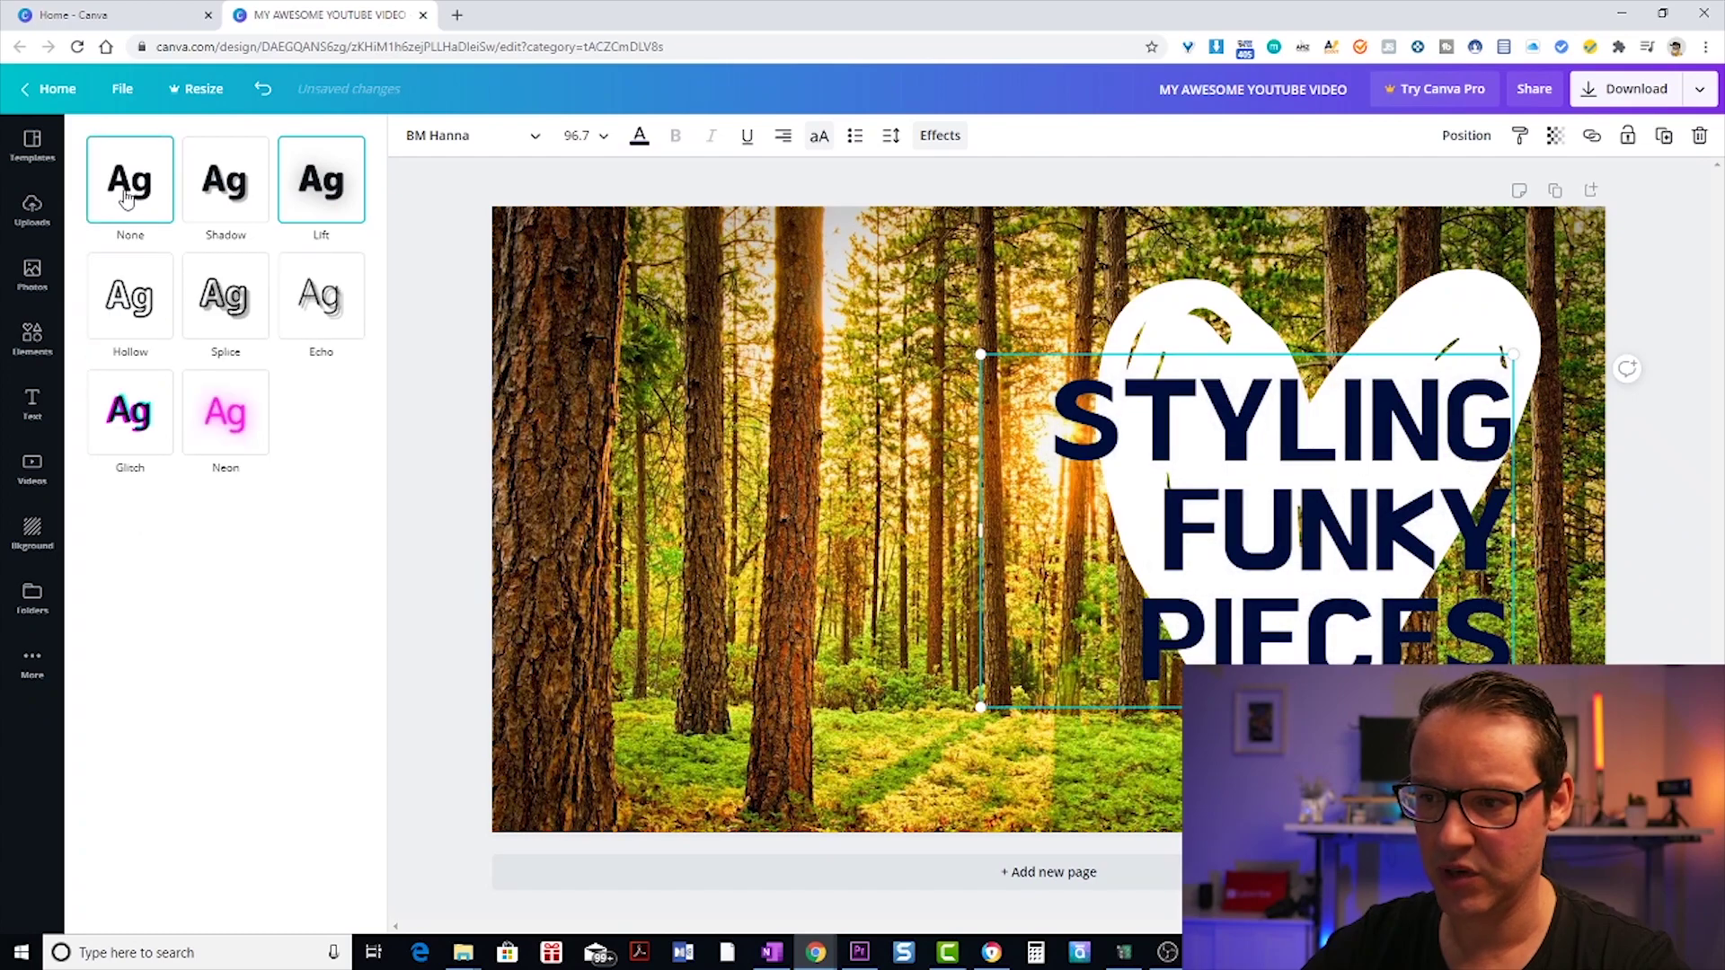
{"action": "left_click", "coordinate": [324, 199]}
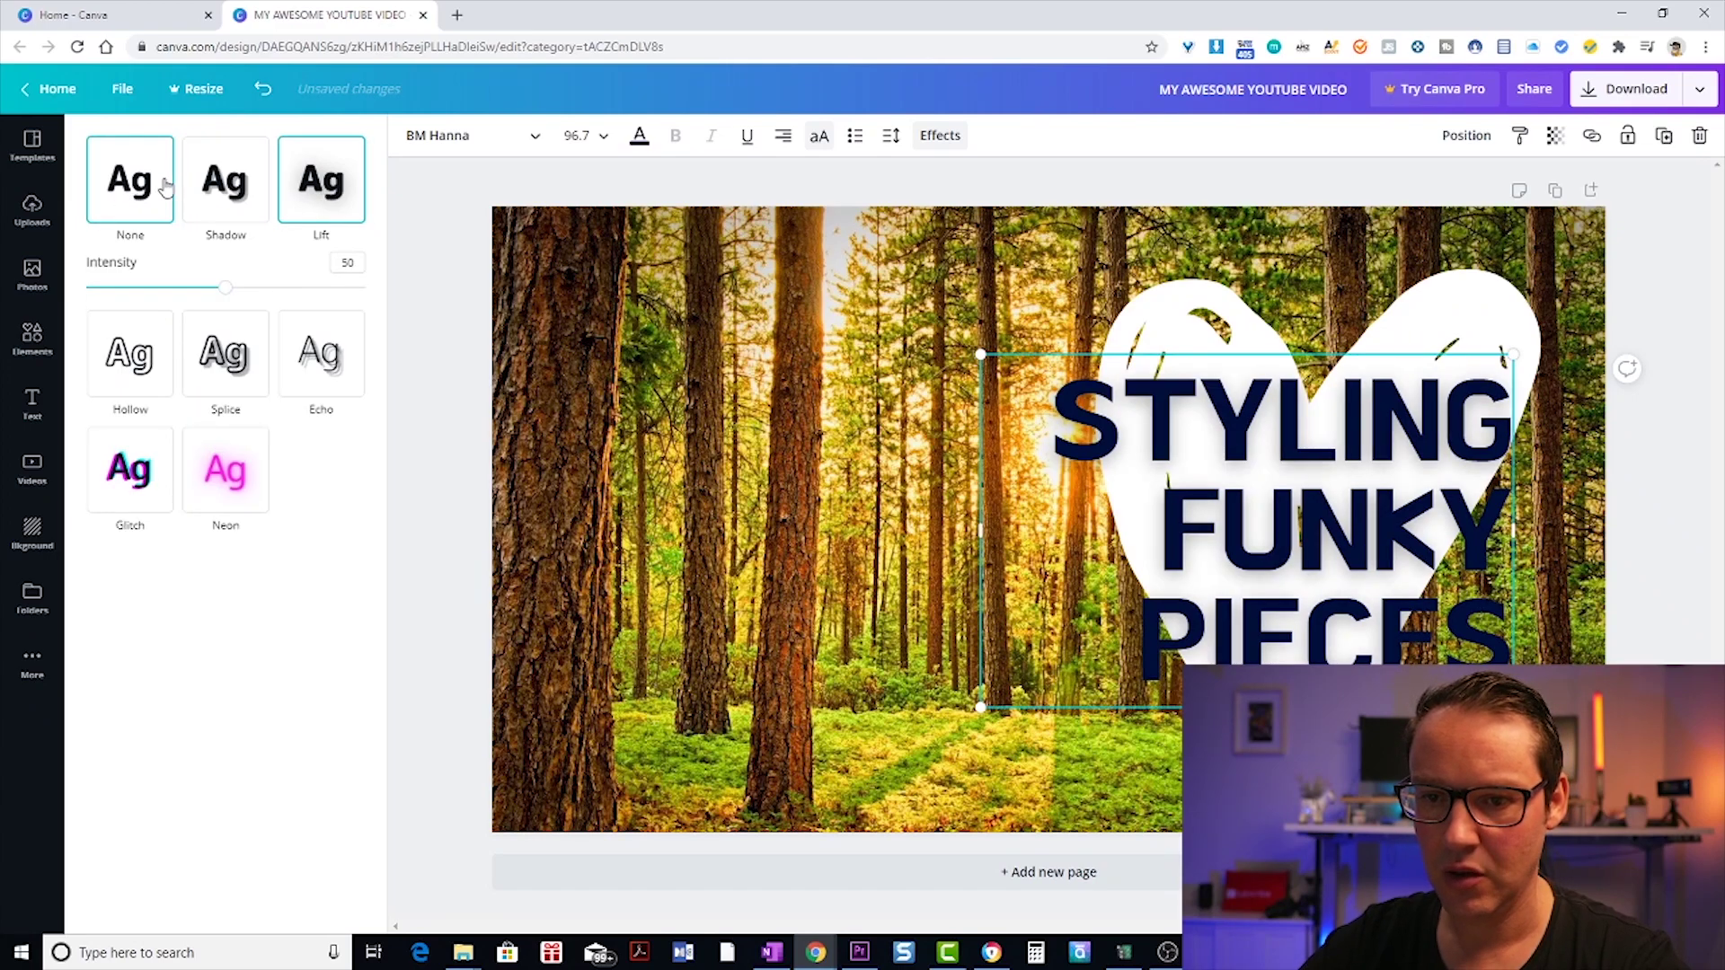
{"action": "left_click", "coordinate": [232, 200]}
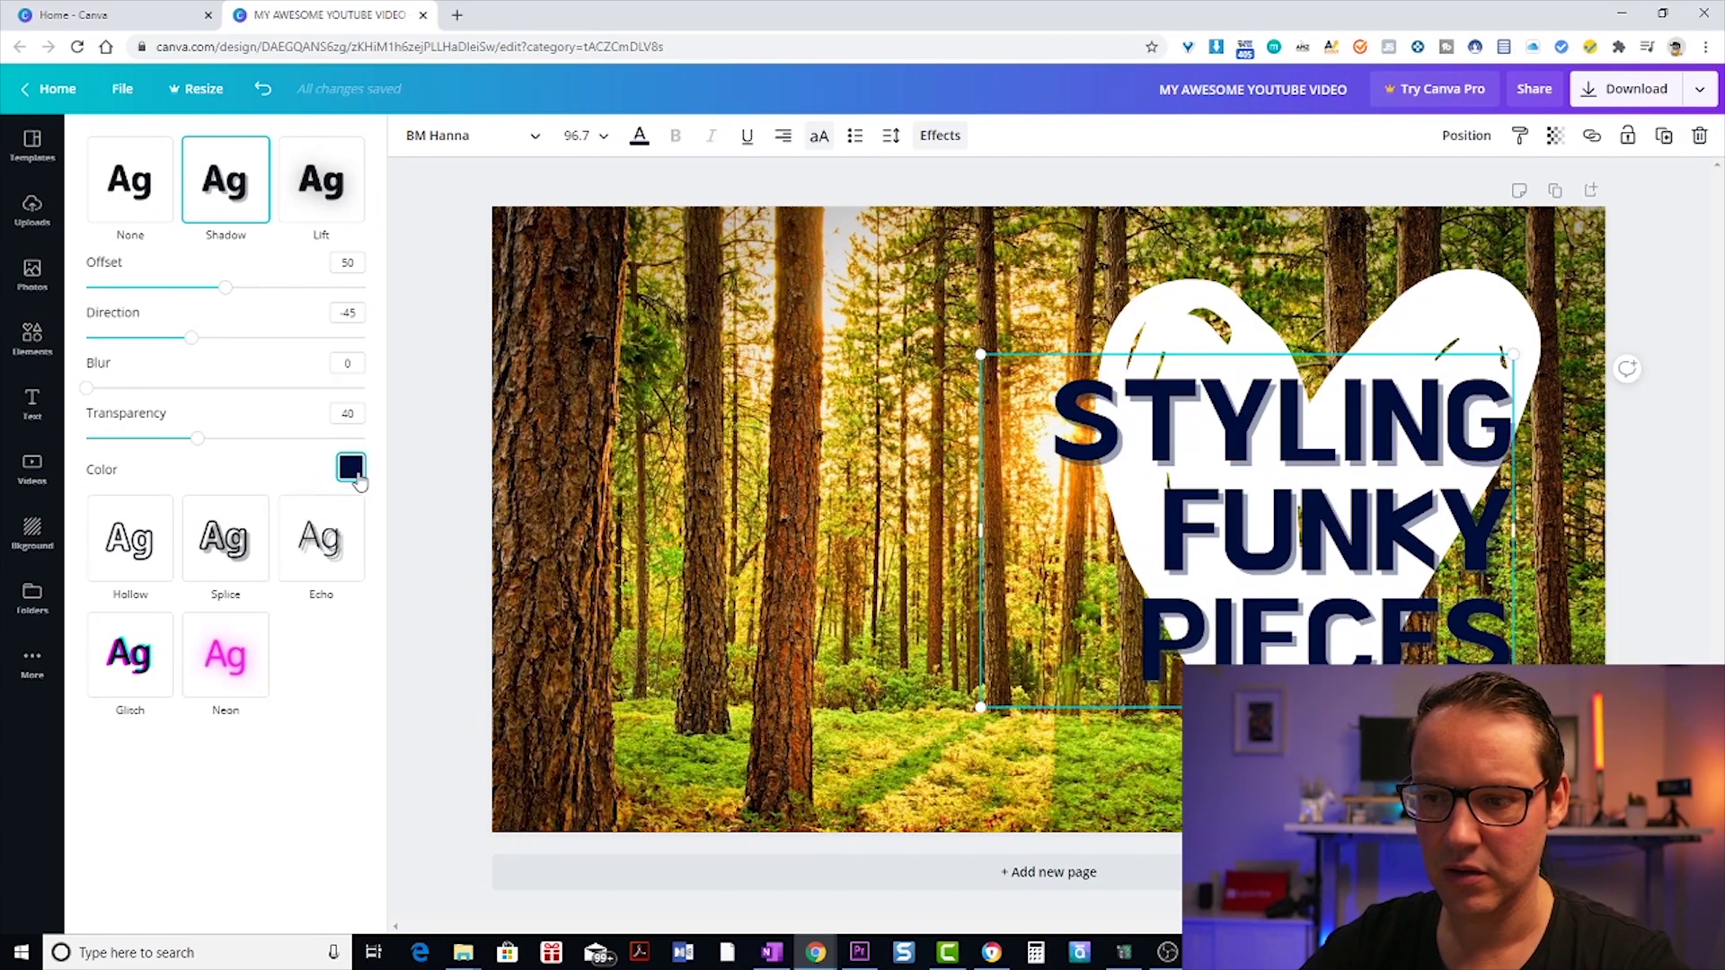
{"action": "left_click", "coordinate": [352, 470]}
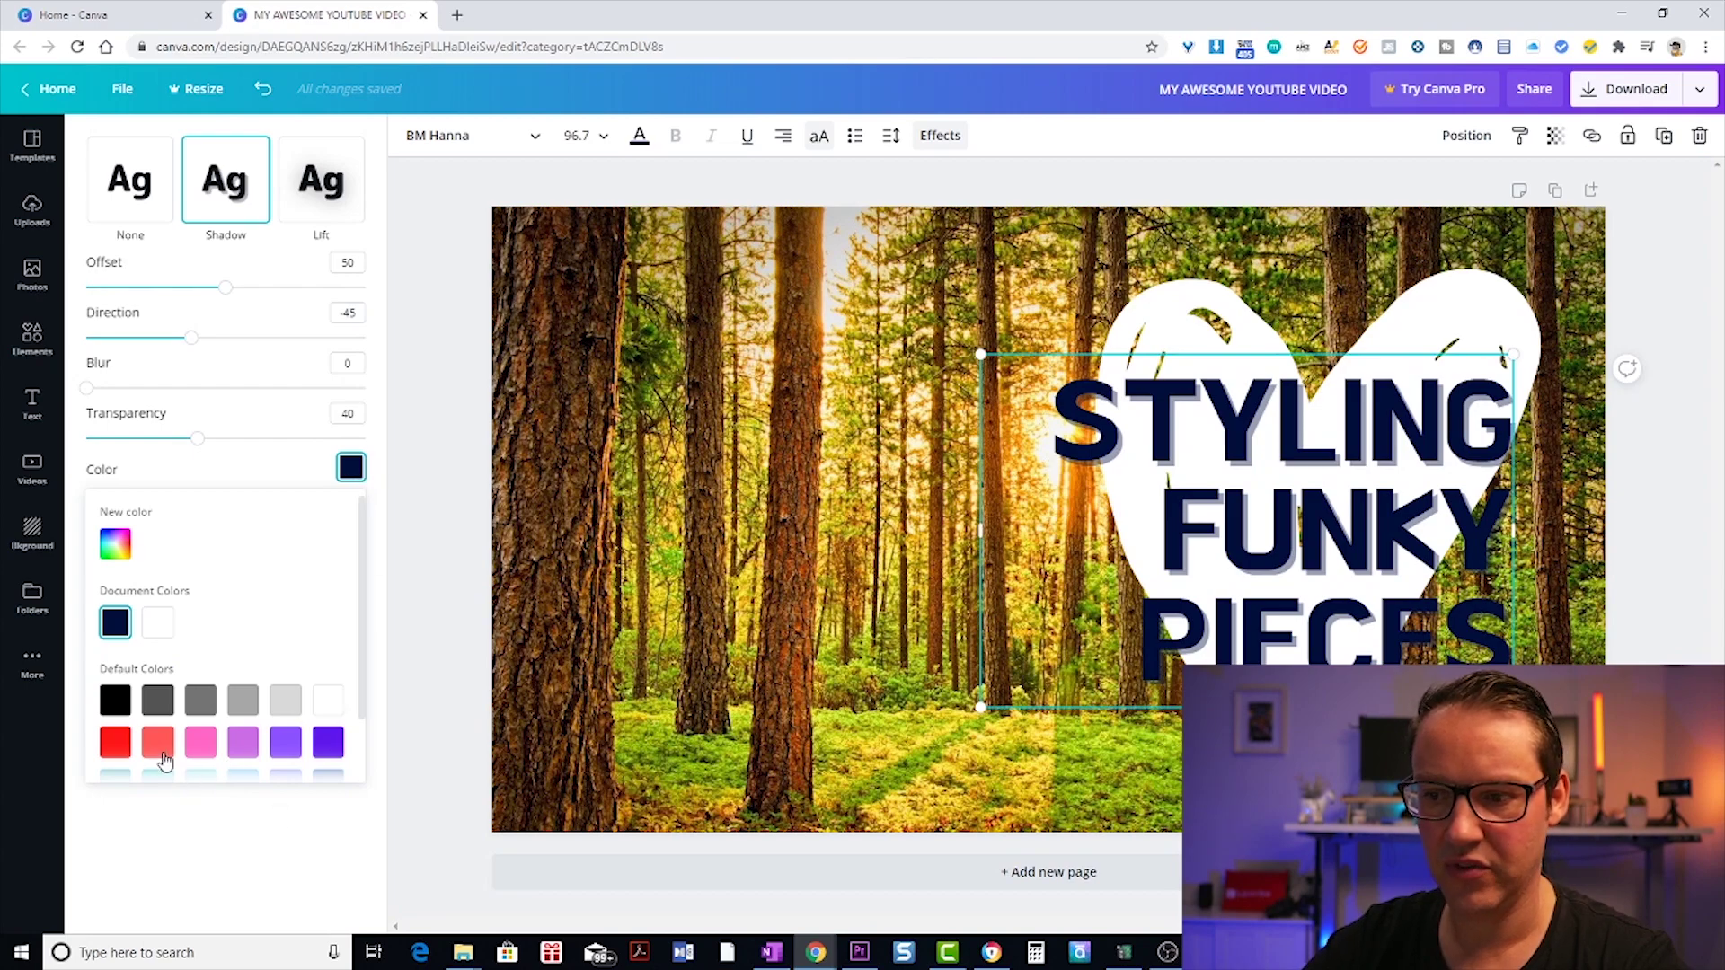
{"action": "left_click", "coordinate": [118, 753]}
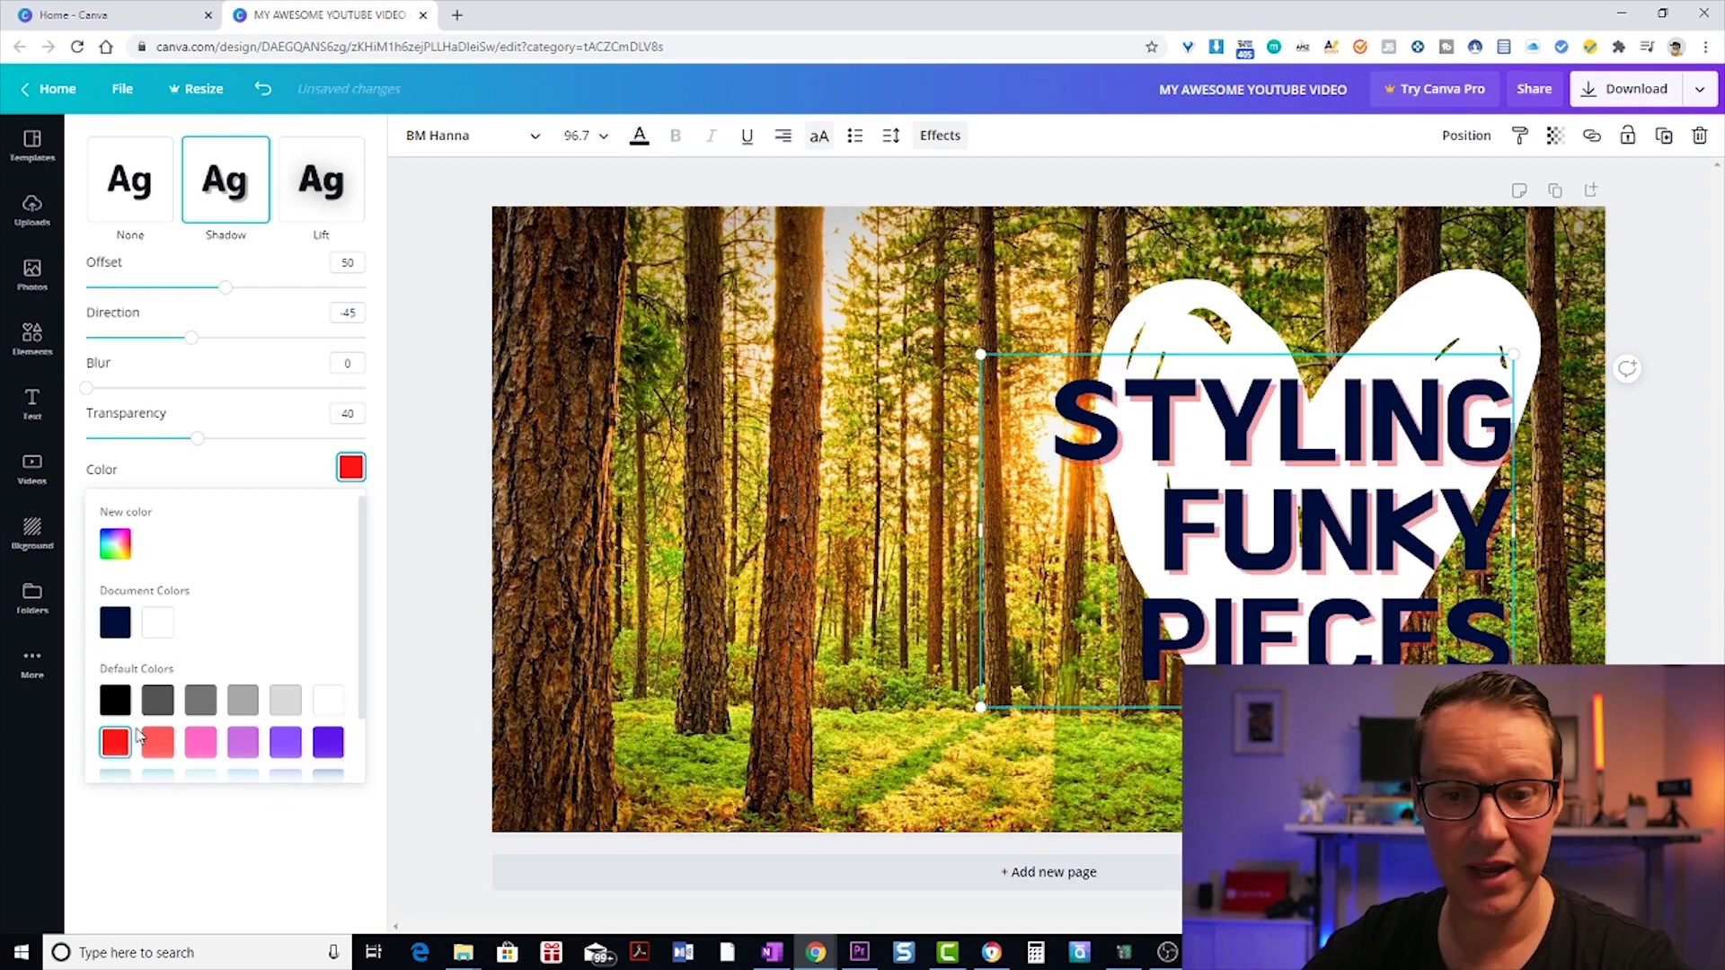
{"action": "left_click_drag", "start_coordinate": [209, 441], "coordinate": [359, 469]}
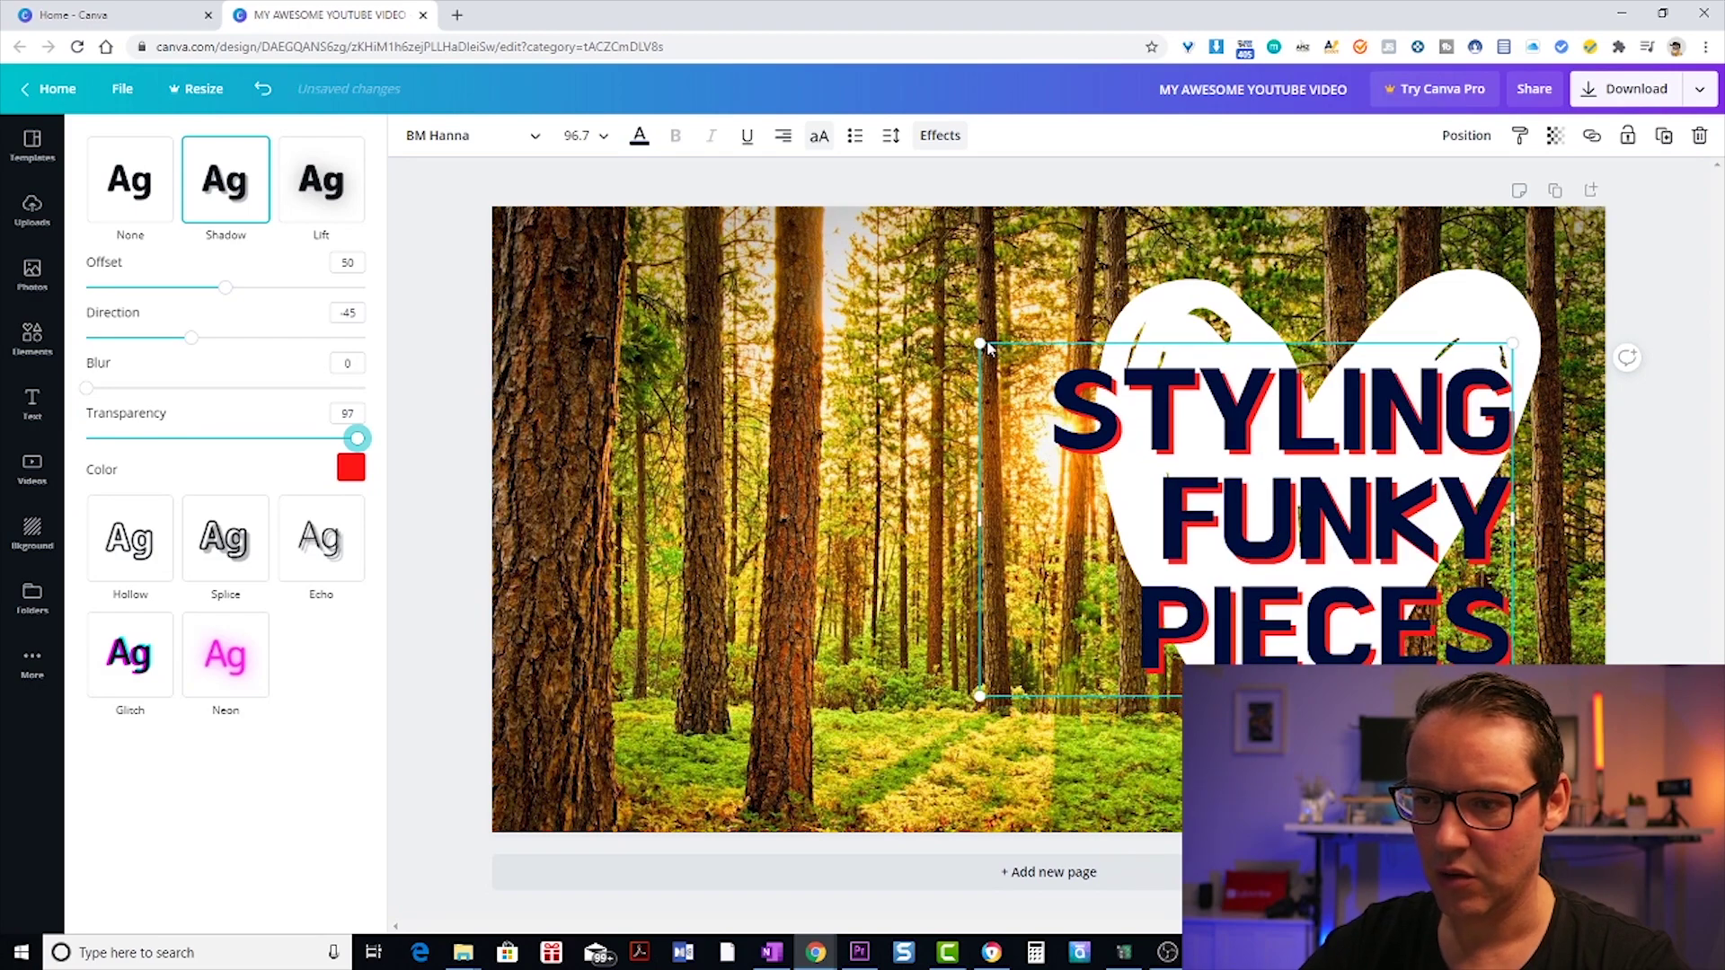
Enlarge the title to size 119 and move it down and right over the heart.
{"action": "left_click_drag", "start_coordinate": [981, 341], "coordinate": [1075, 335]}
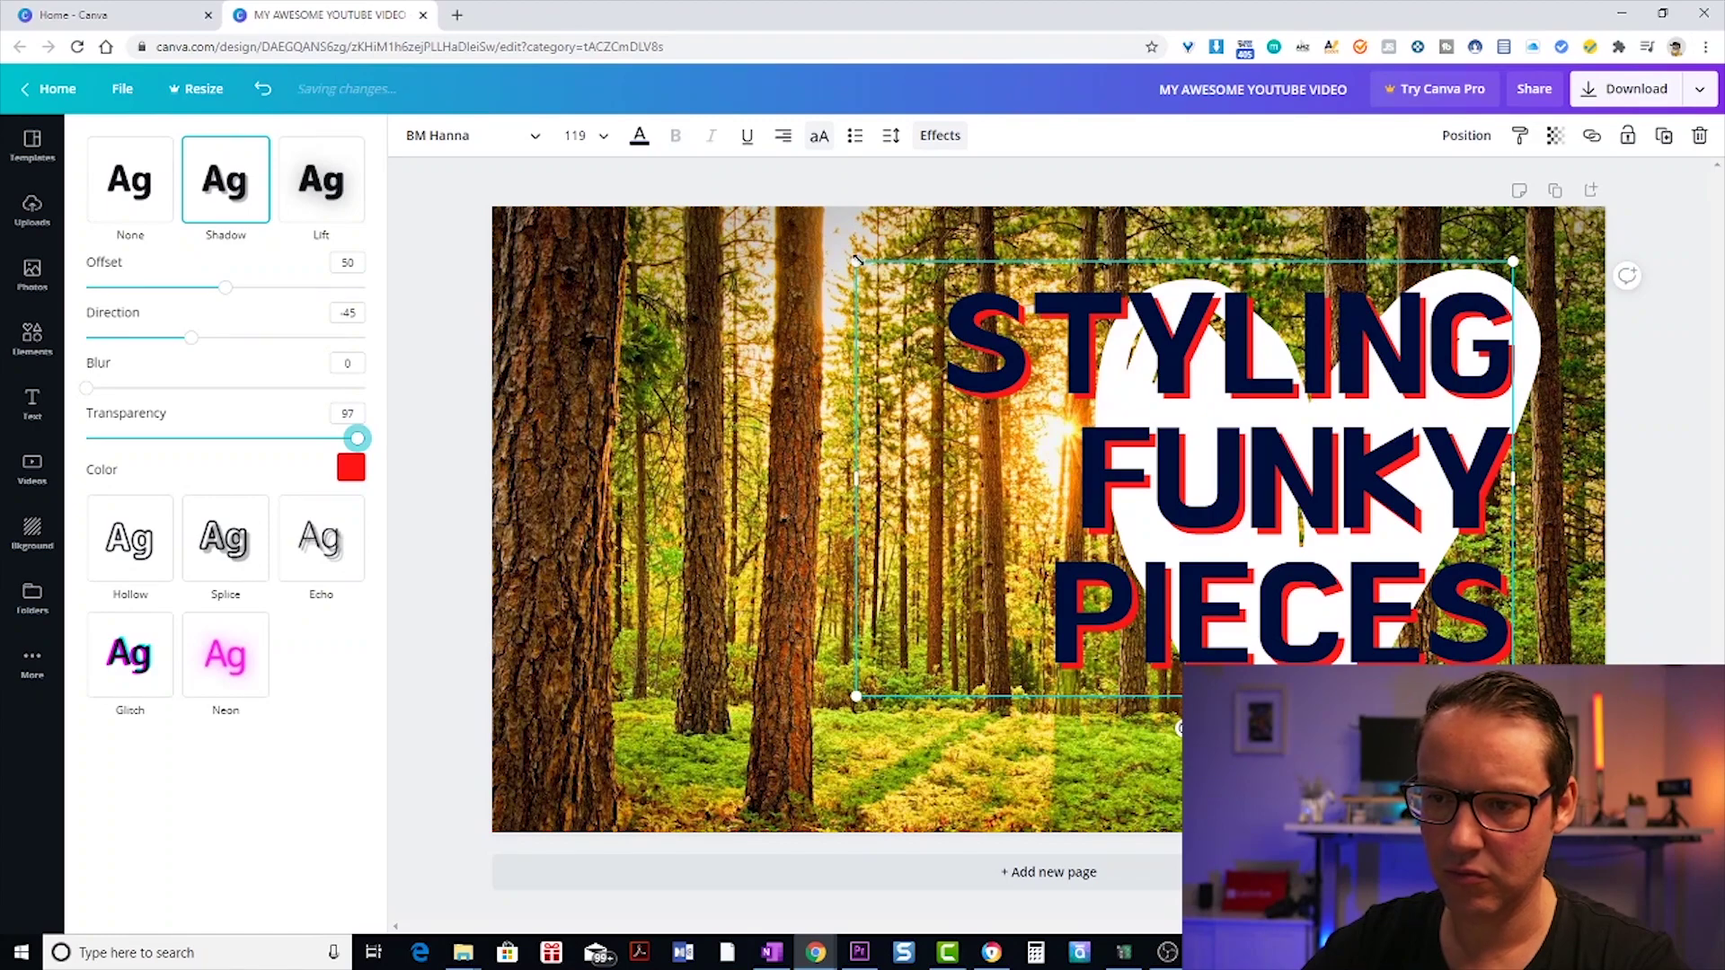
{"action": "left_click_drag", "start_coordinate": [1105, 346], "coordinate": [1129, 410]}
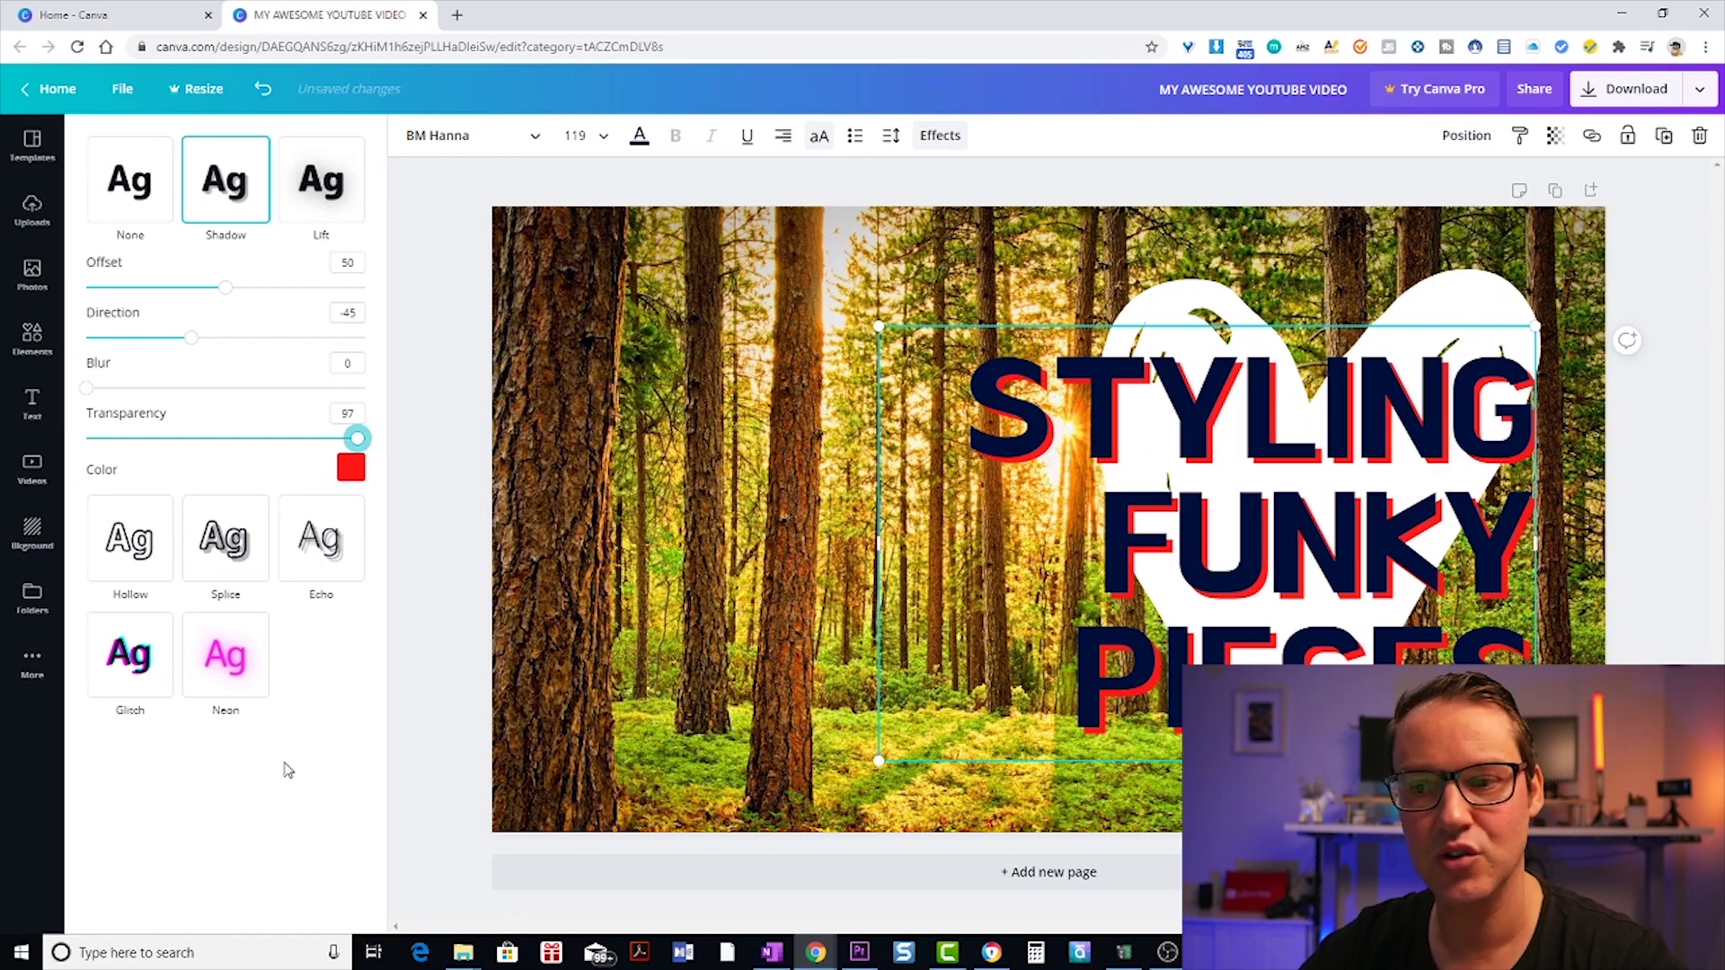
{"action": "key", "text": "Escape"}
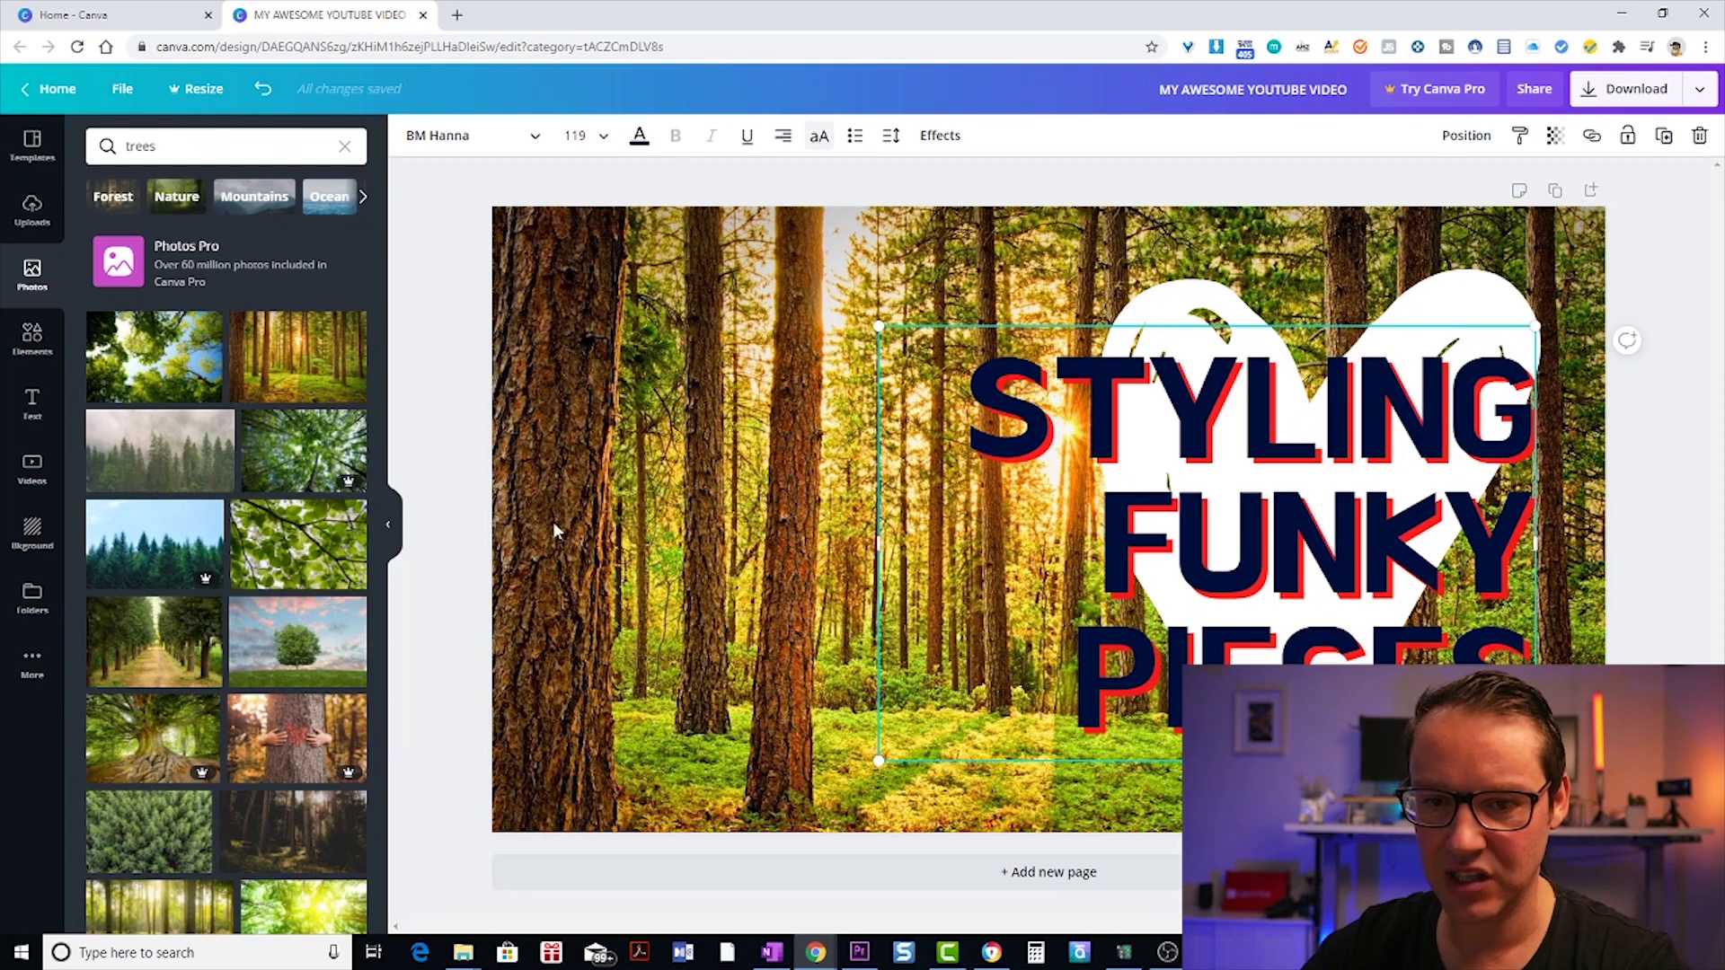
Search the graphic elements for 'heart'.
{"action": "left_click", "coordinate": [29, 346]}
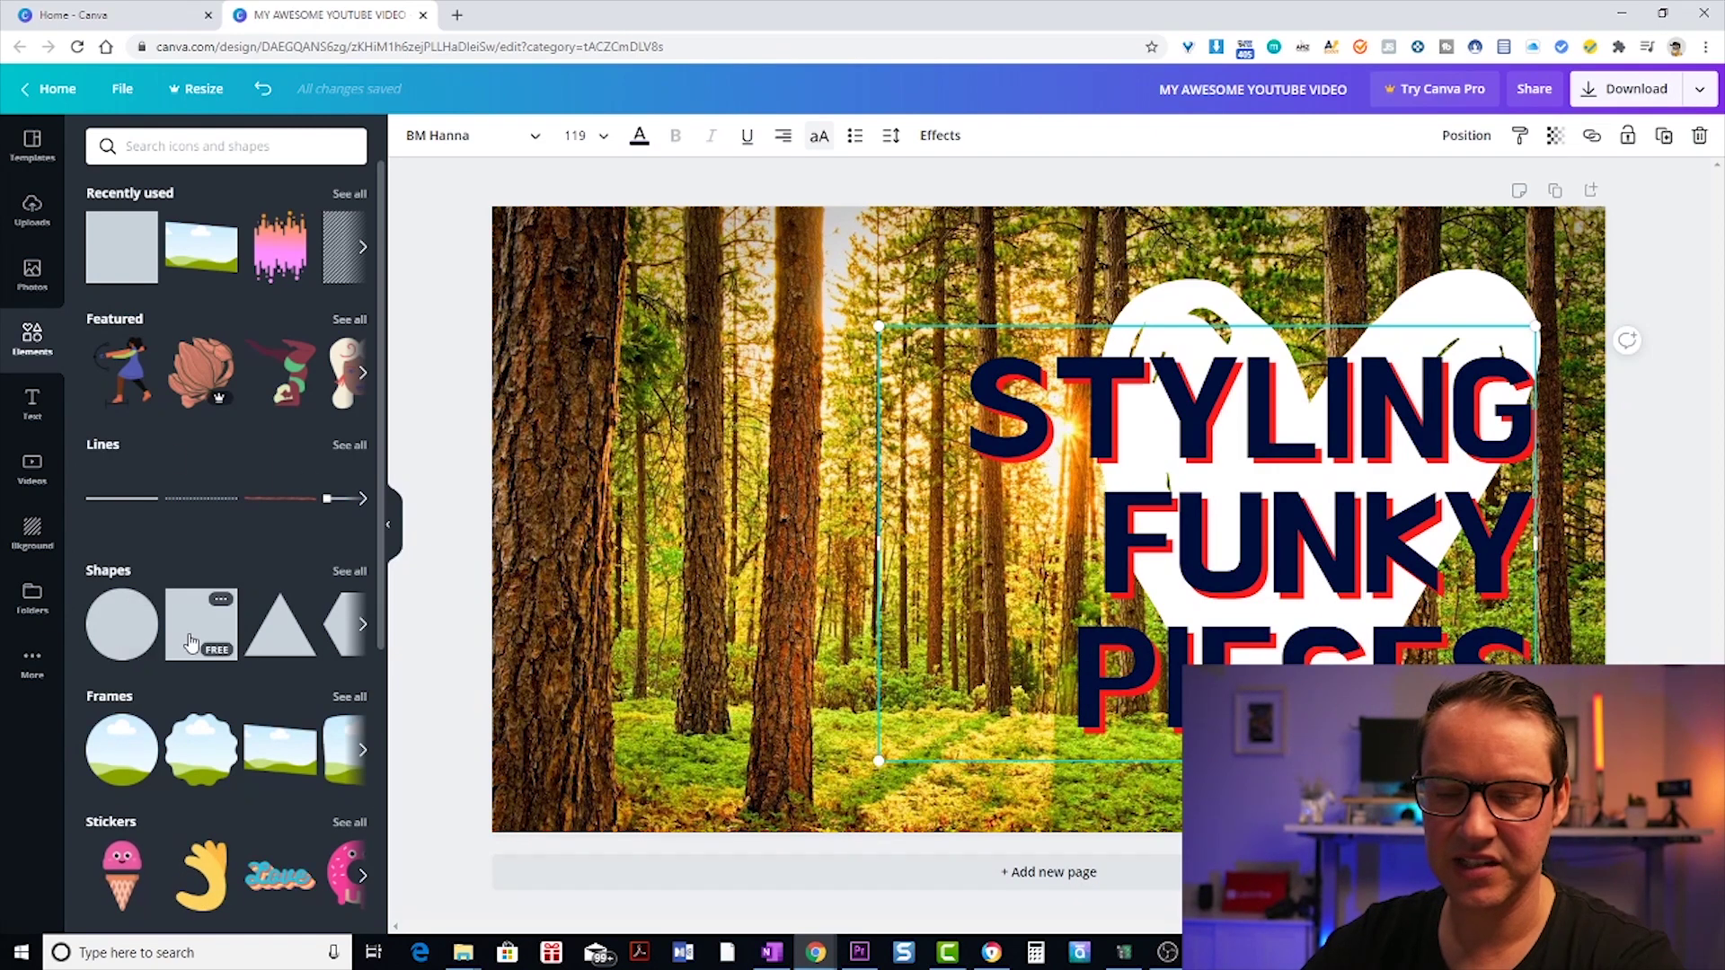
{"action": "left_click", "coordinate": [208, 145]}
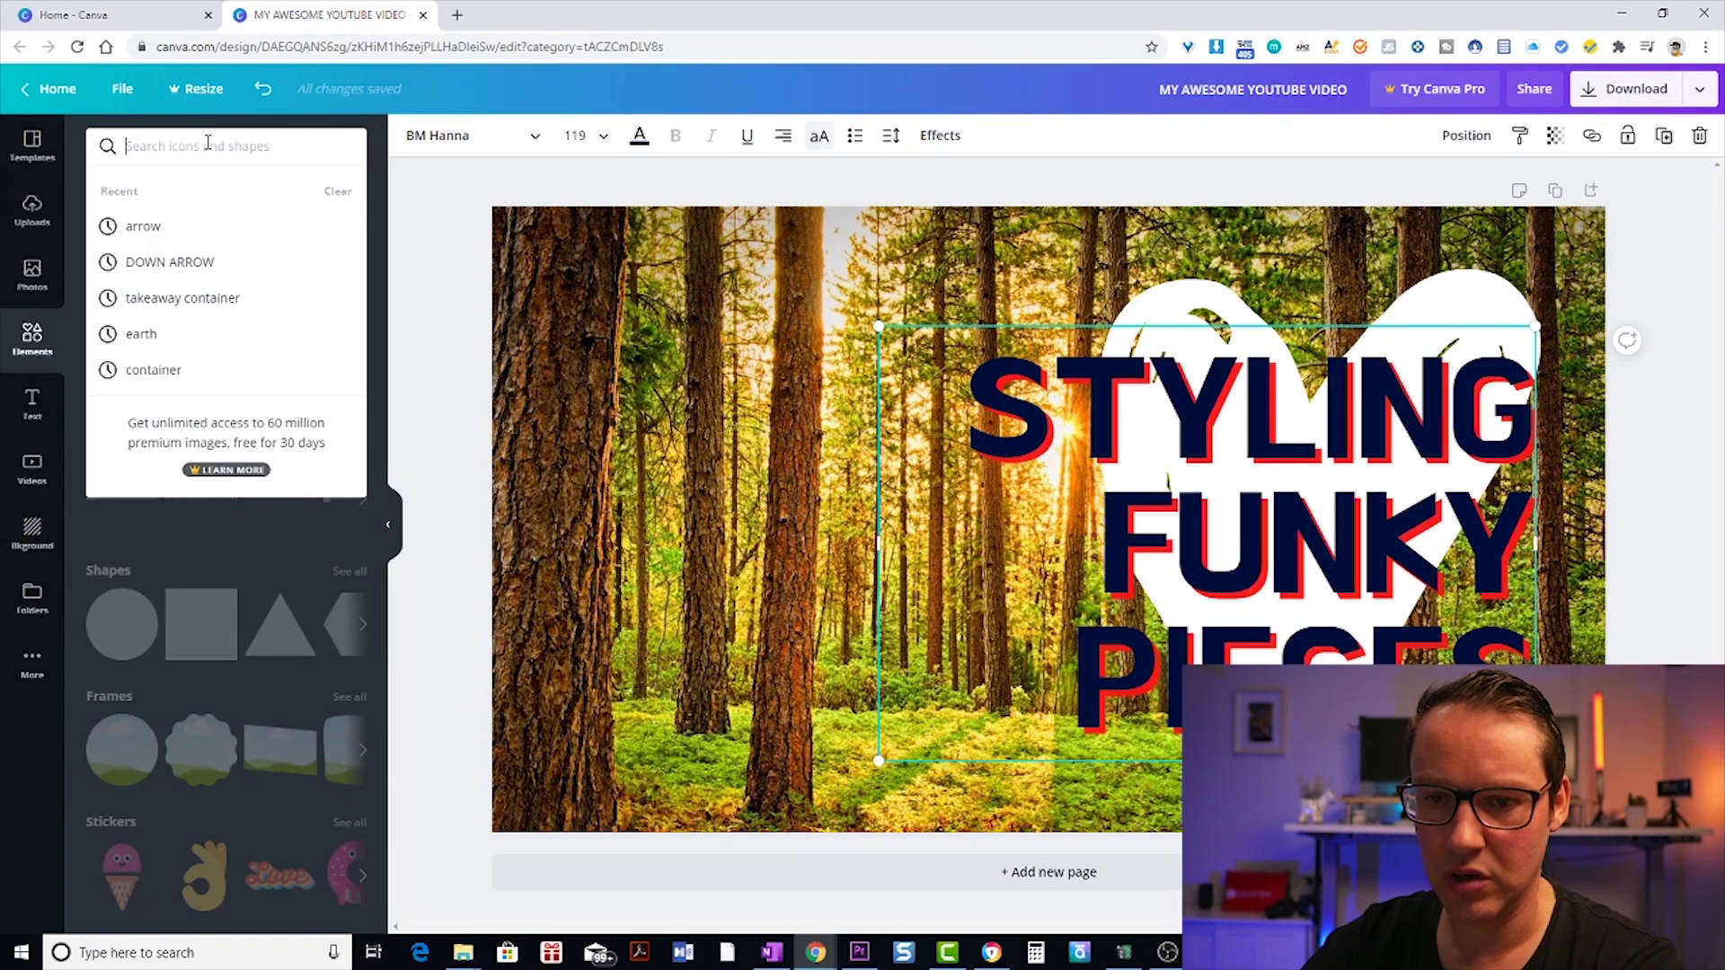
{"action": "type", "text": "hea"}
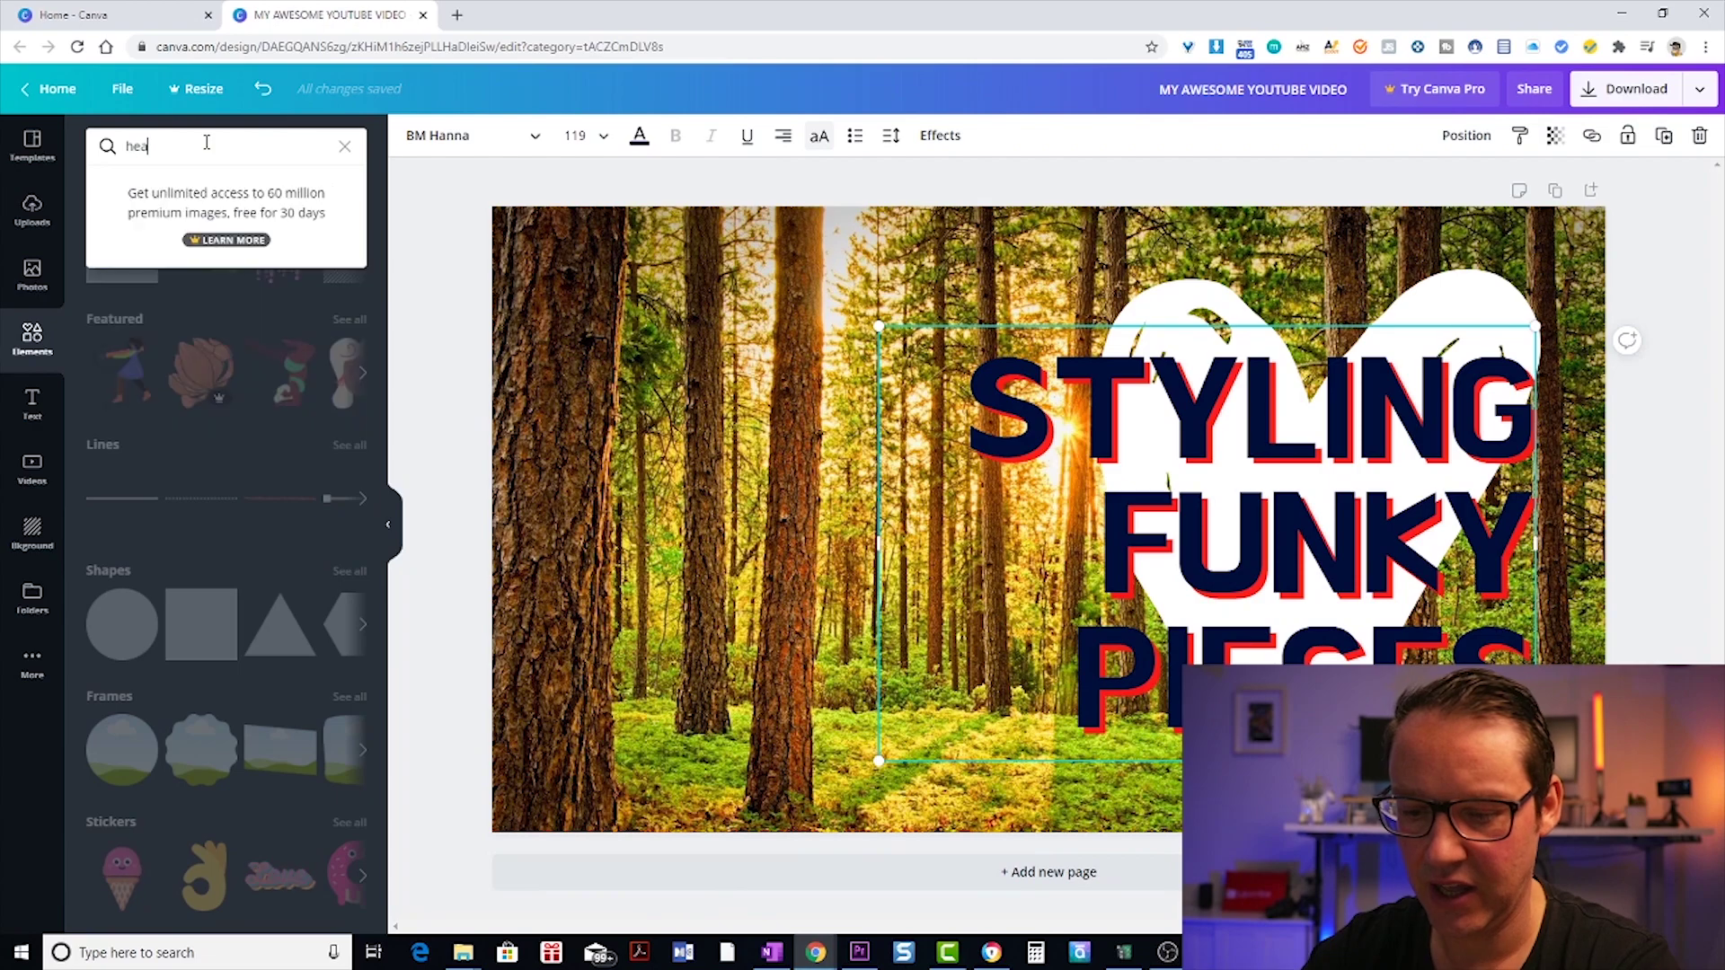
{"action": "type", "text": "rt"}
{"action": "key", "text": "Return"}
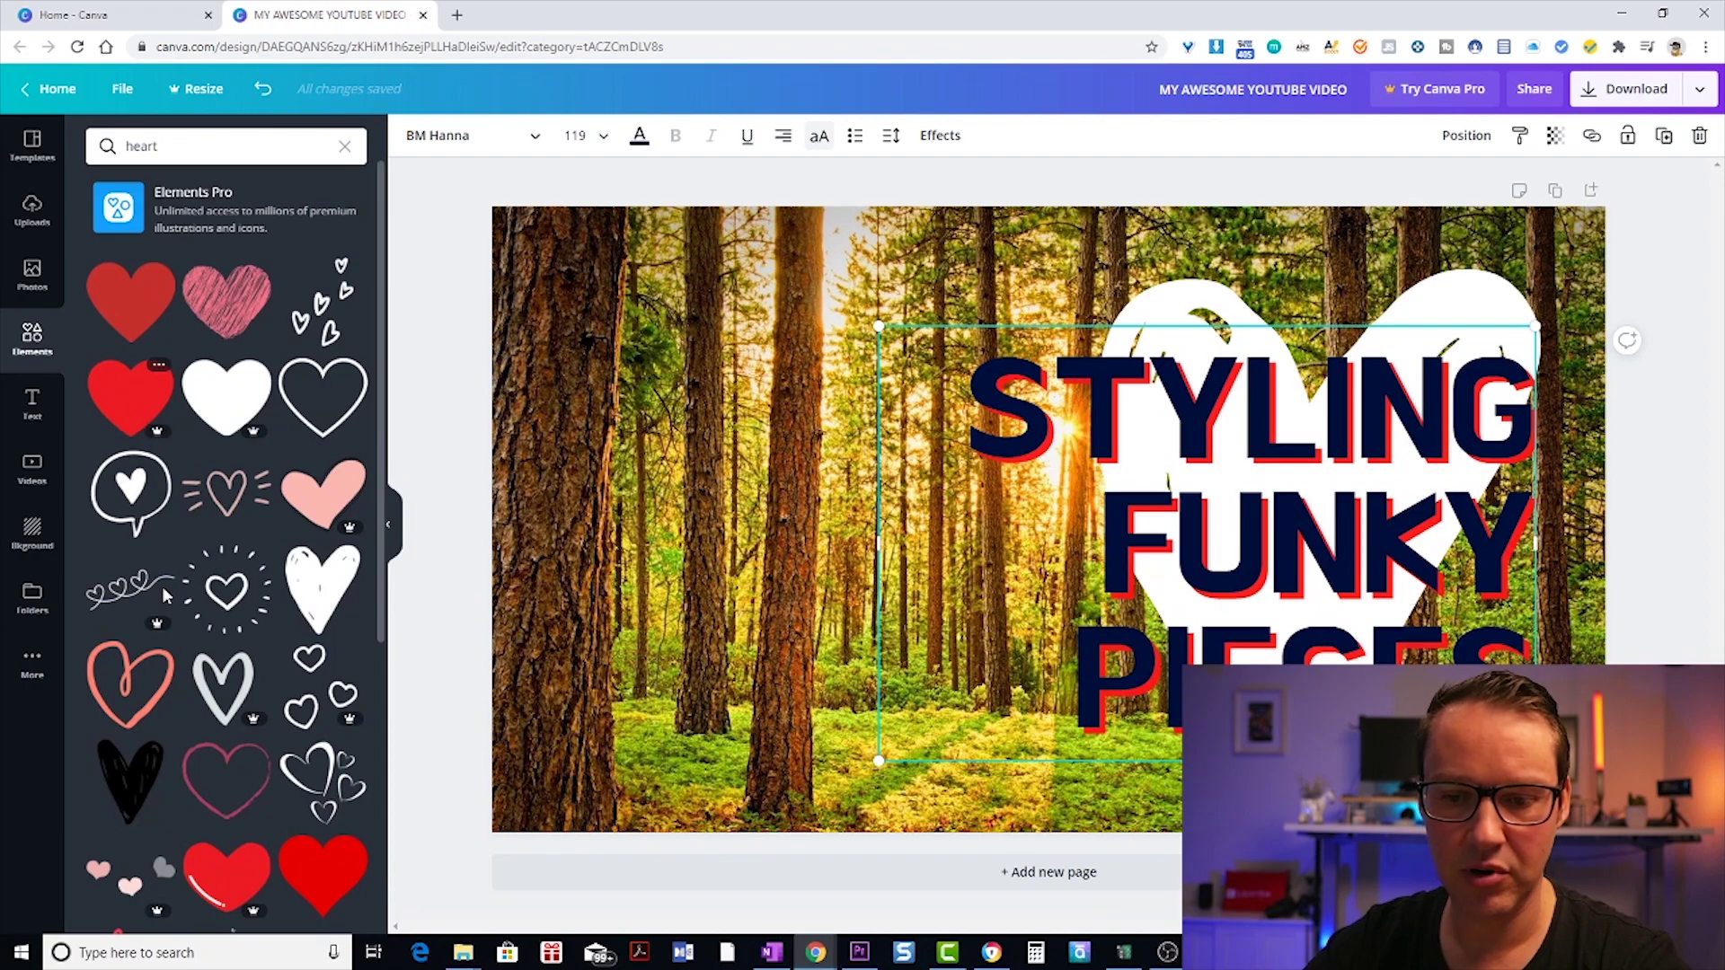
Add the solid red heart, tilt it about -16° and place it upper left on the trees.
{"action": "left_click", "coordinate": [321, 875]}
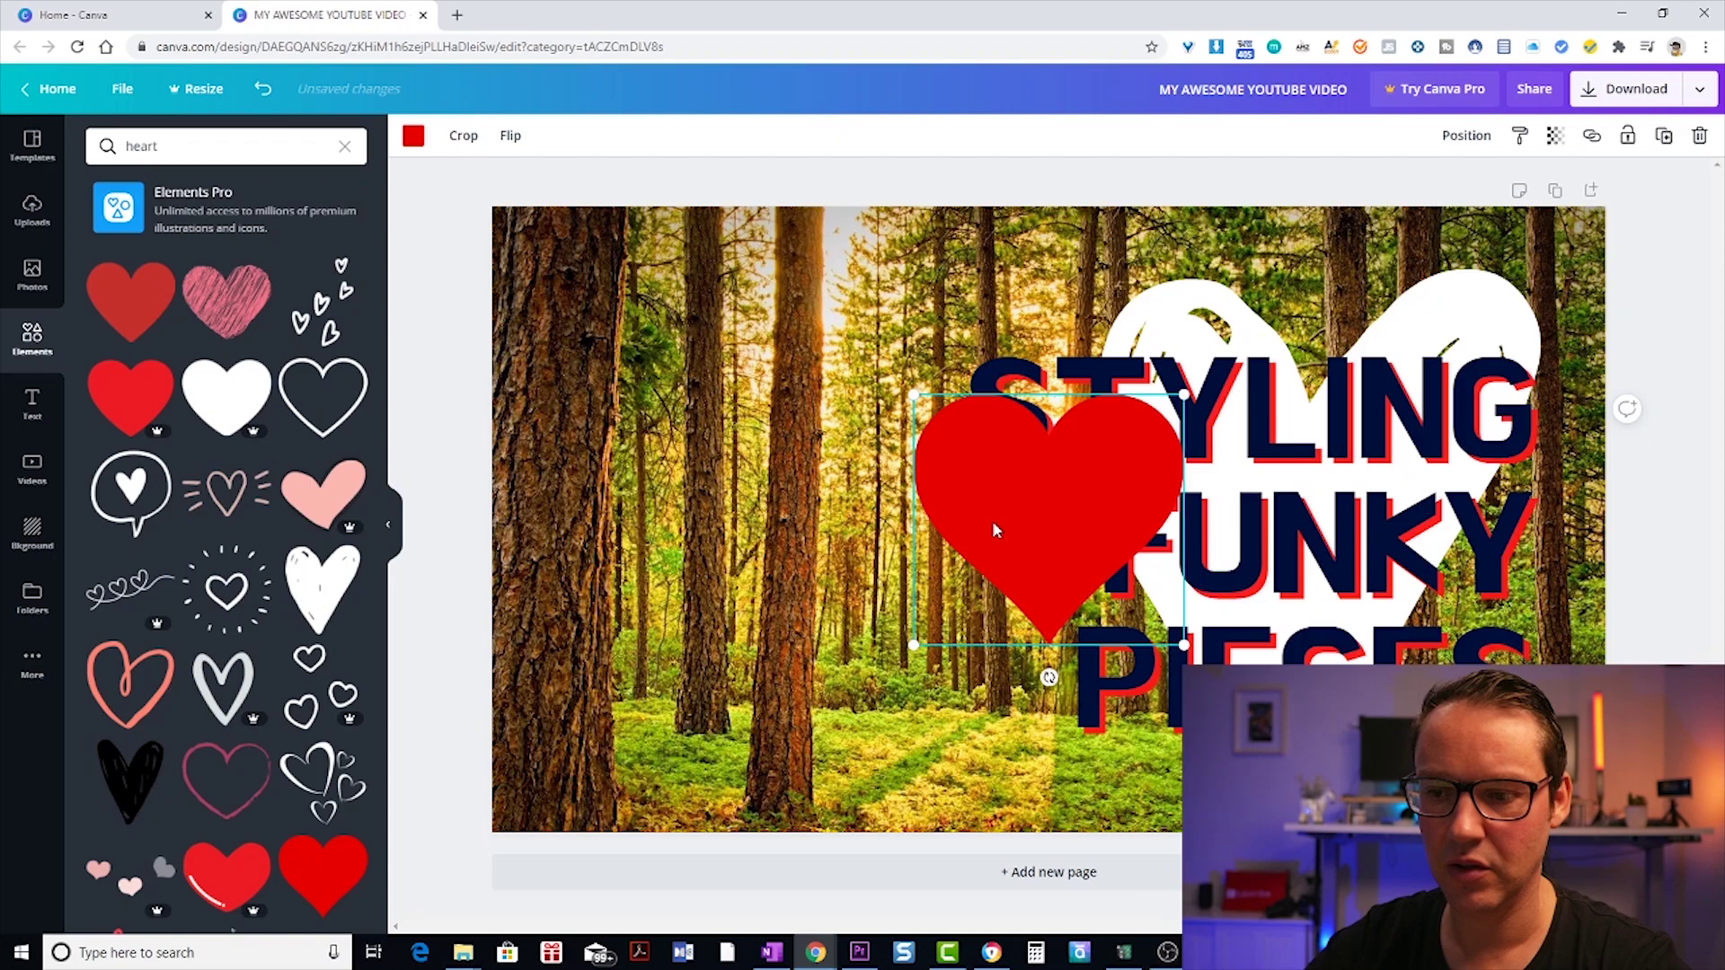
{"action": "left_click_drag", "start_coordinate": [993, 531], "coordinate": [672, 557]}
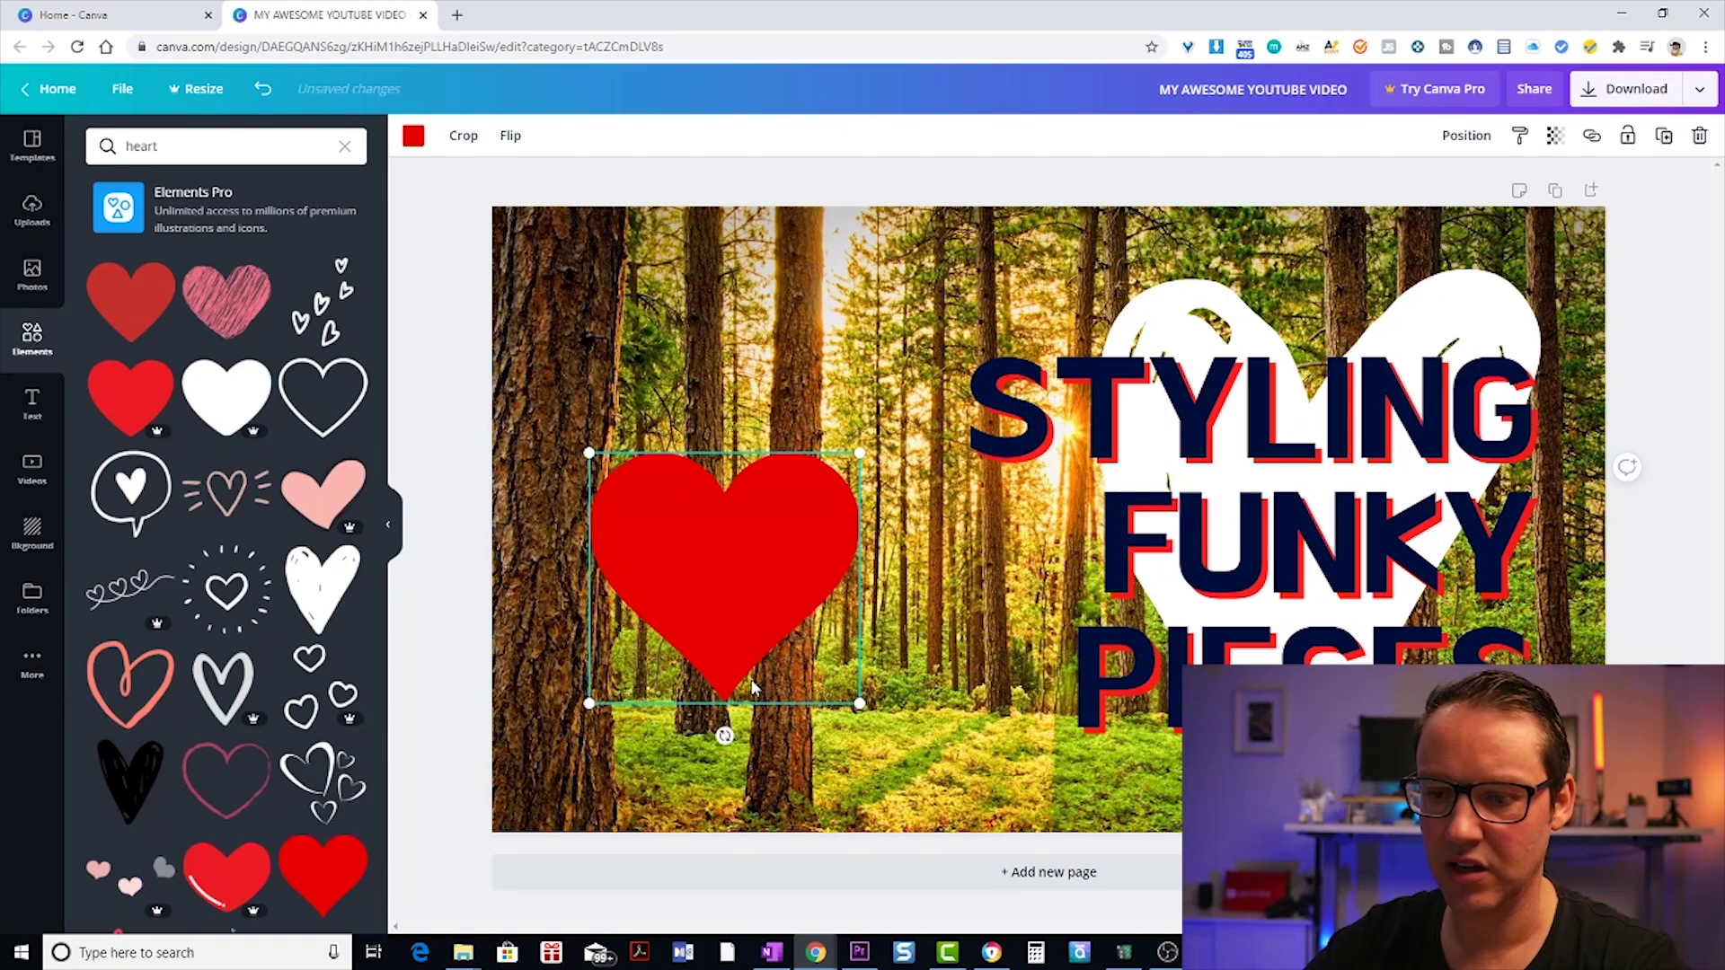
{"action": "left_click_drag", "start_coordinate": [724, 735], "coordinate": [766, 730]}
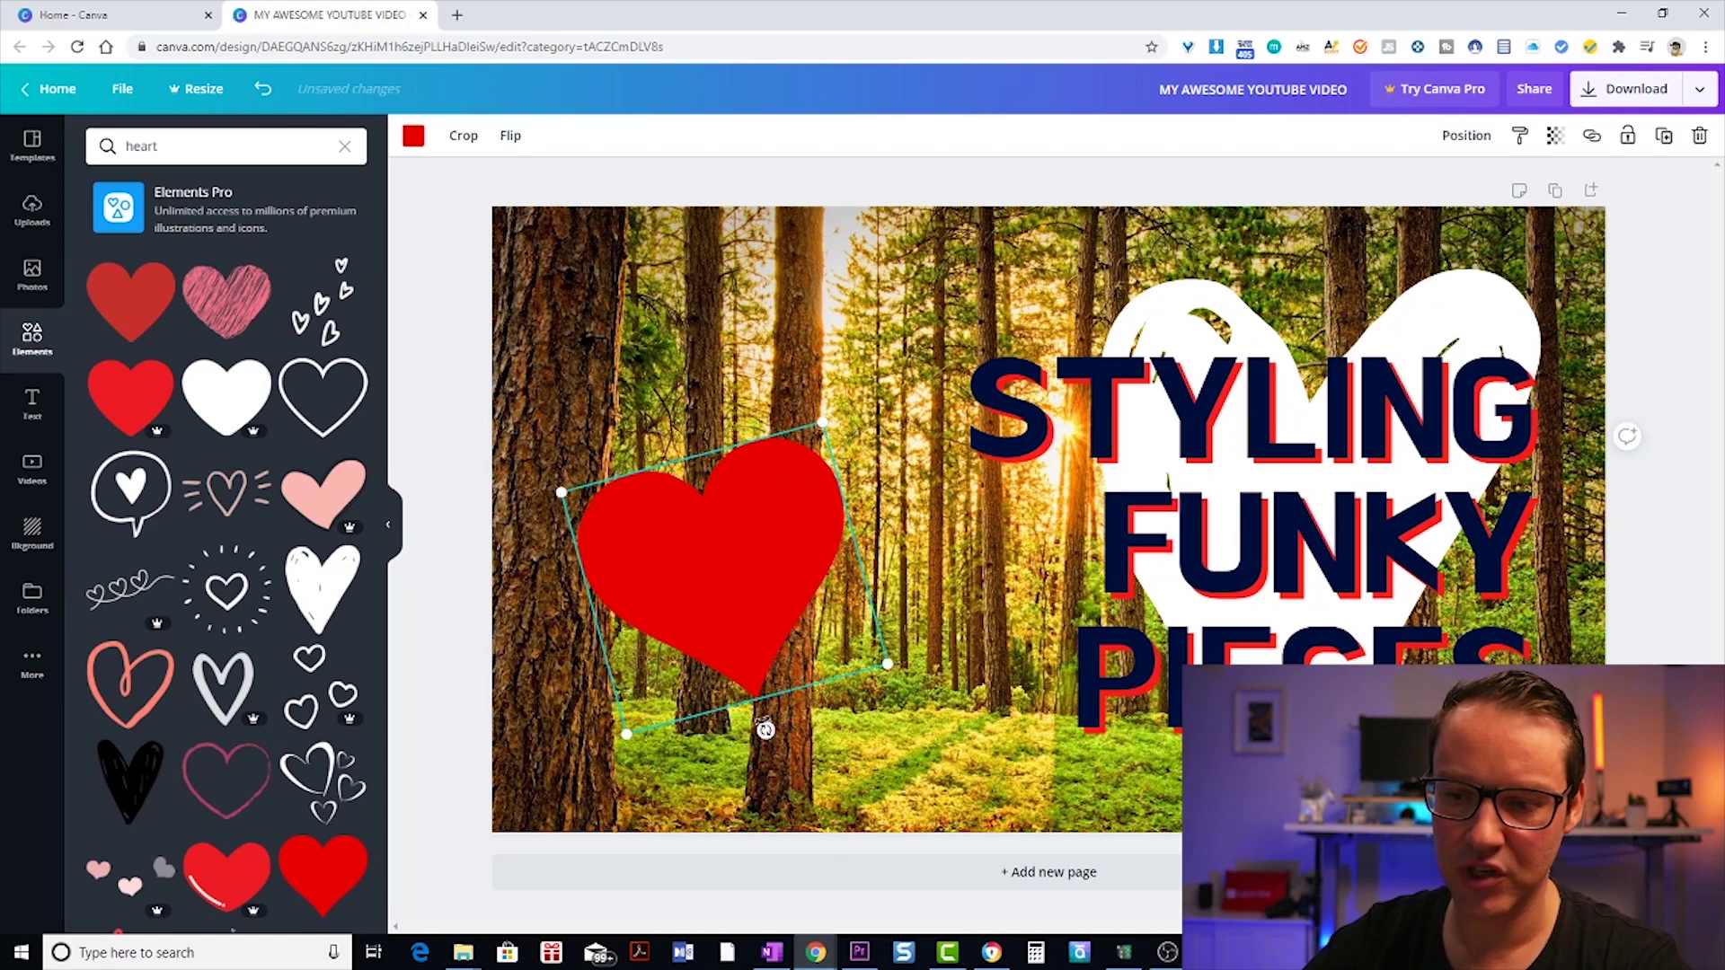
{"action": "left_click_drag", "start_coordinate": [738, 584], "coordinate": [714, 406]}
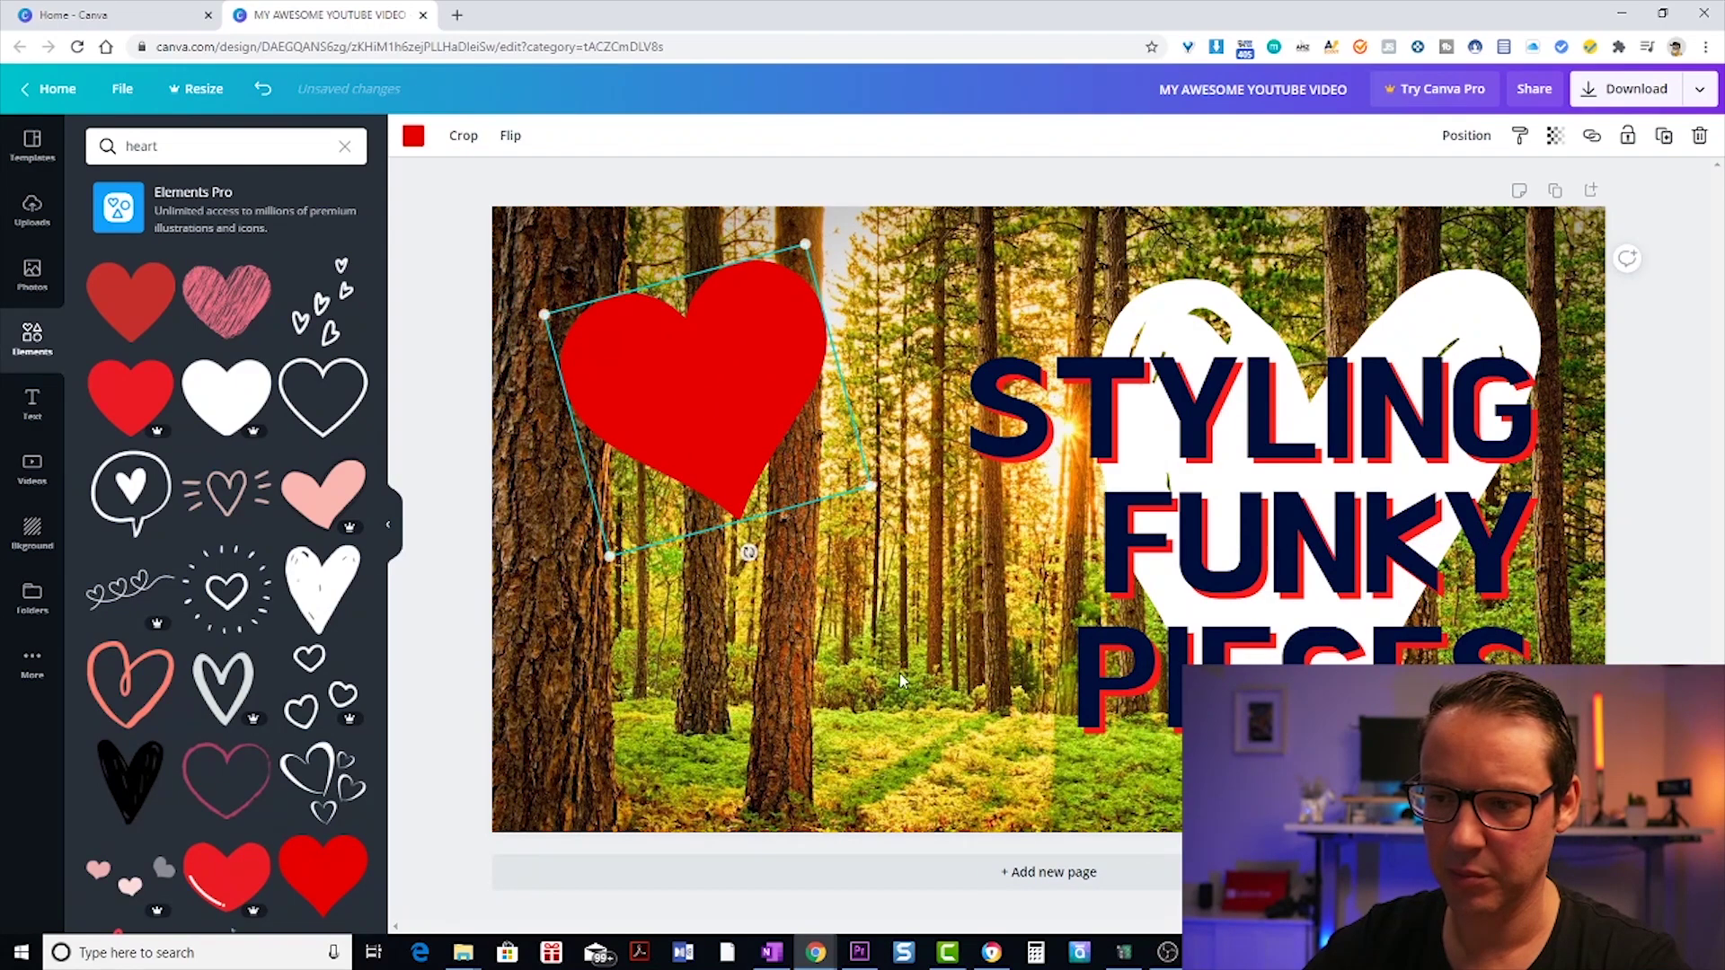
{"action": "left_click", "coordinate": [711, 649]}
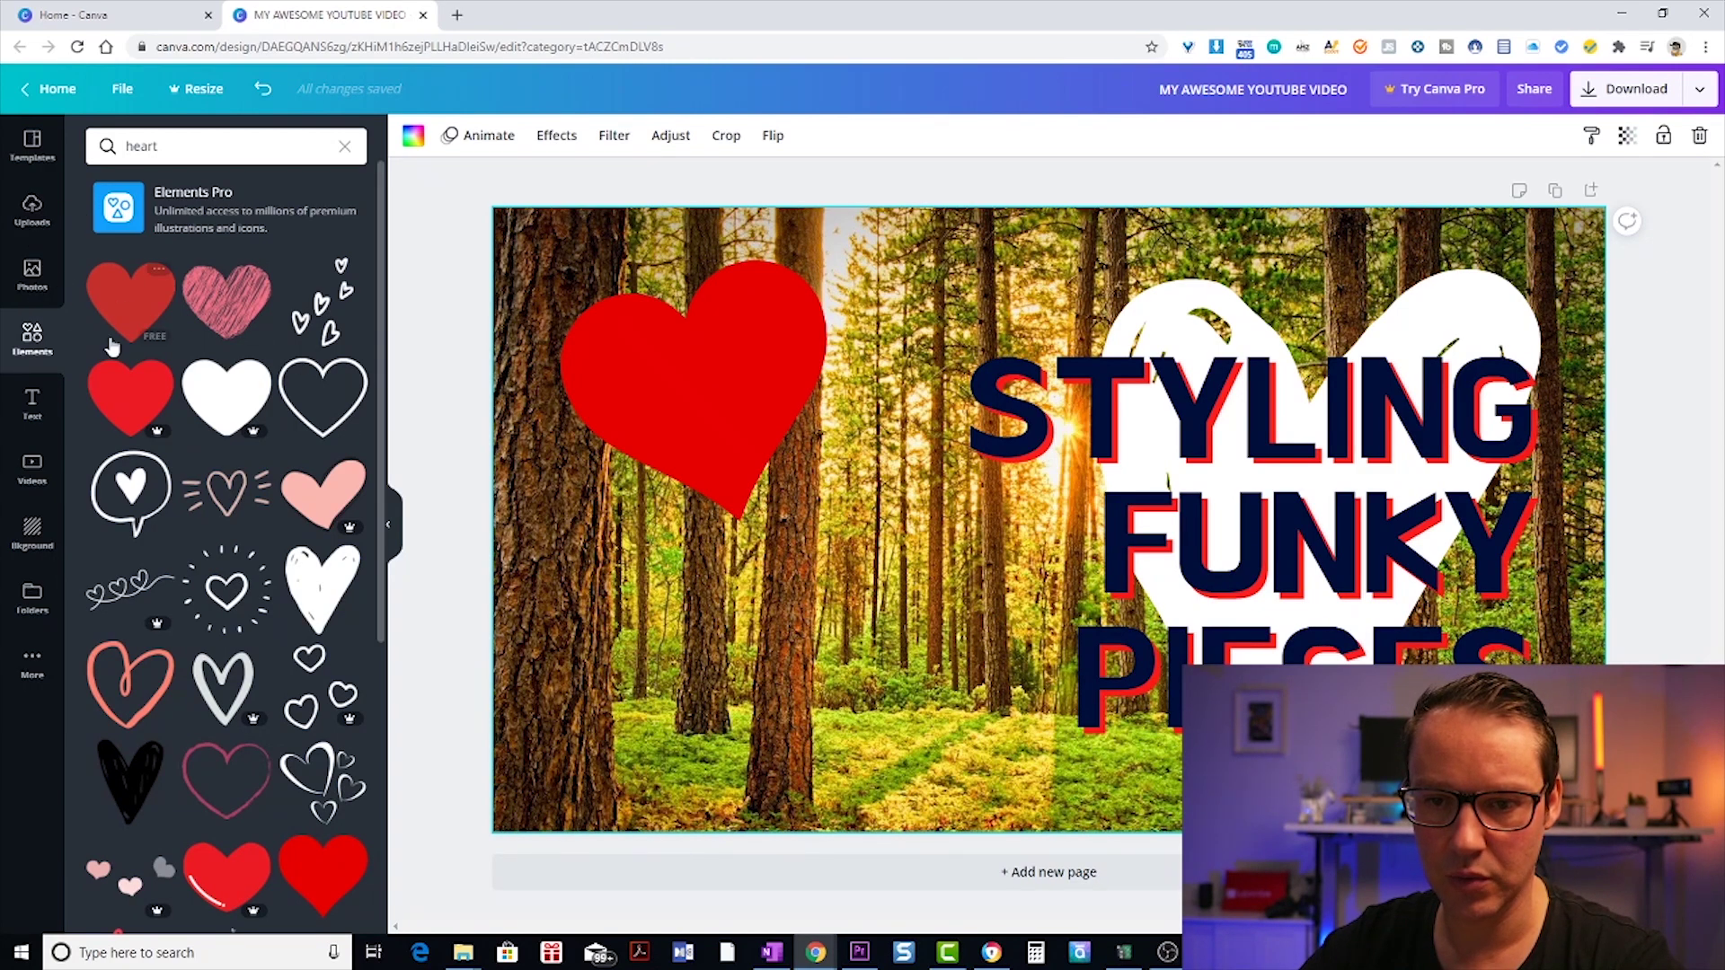
Delete the forest background photo, leaving the heart and title on a white page.
{"action": "left_click", "coordinate": [18, 339]}
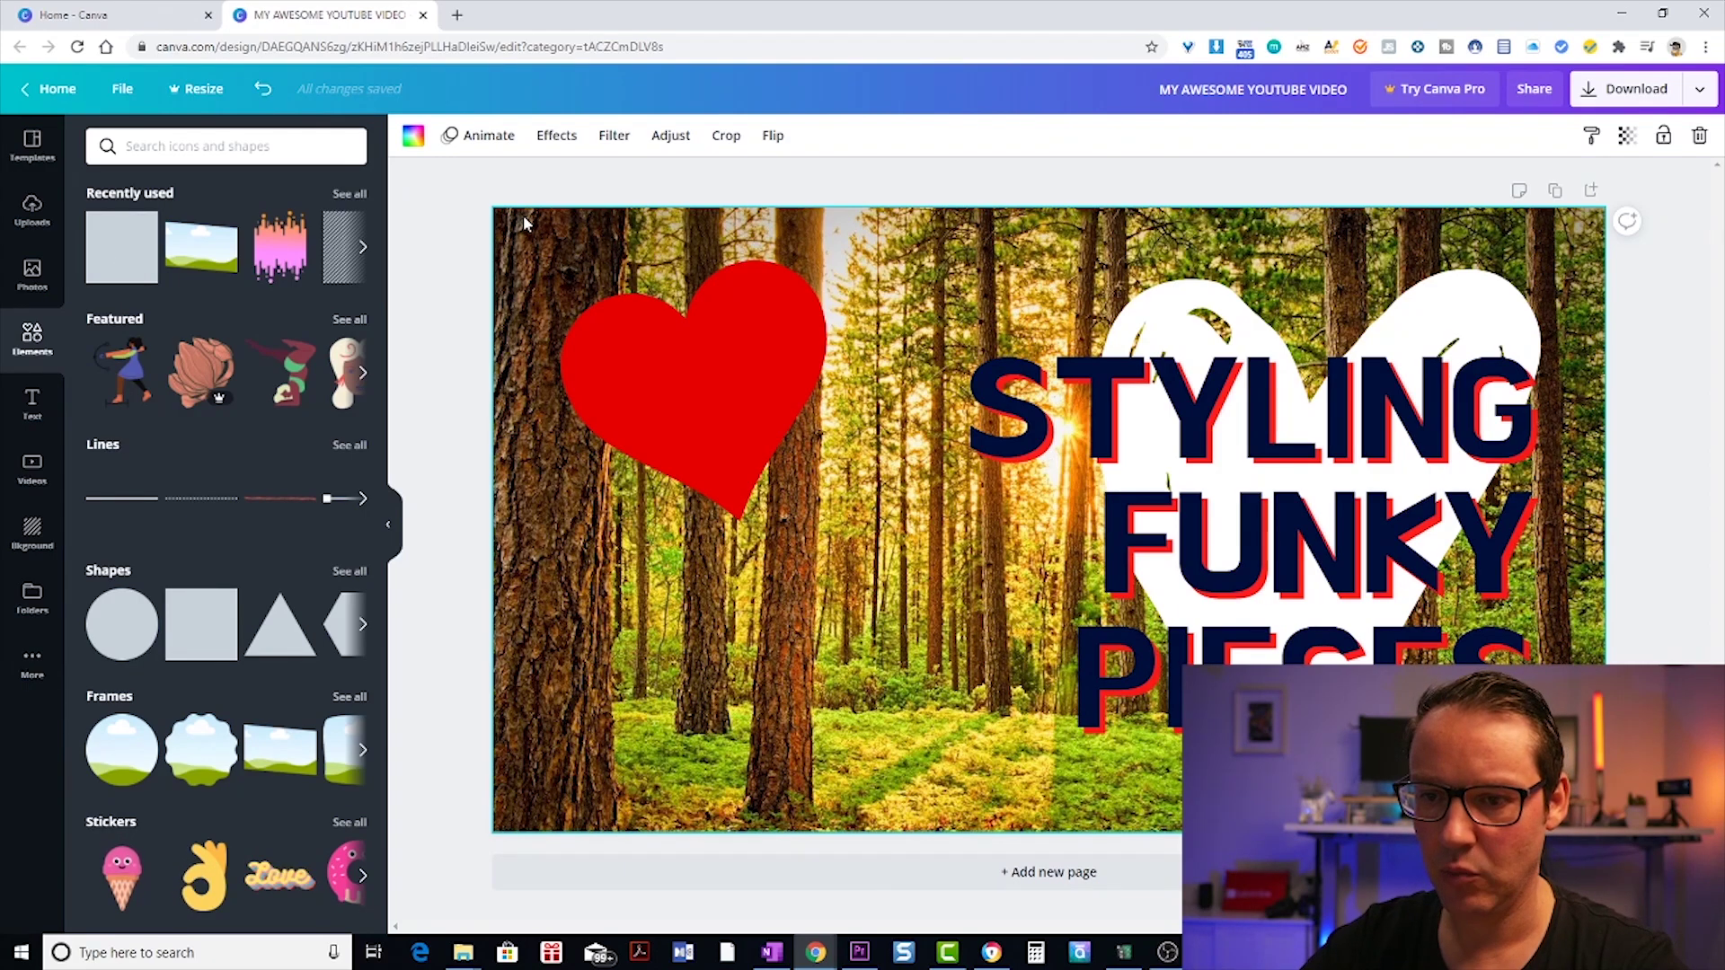
{"action": "double_click", "coordinate": [548, 251]}
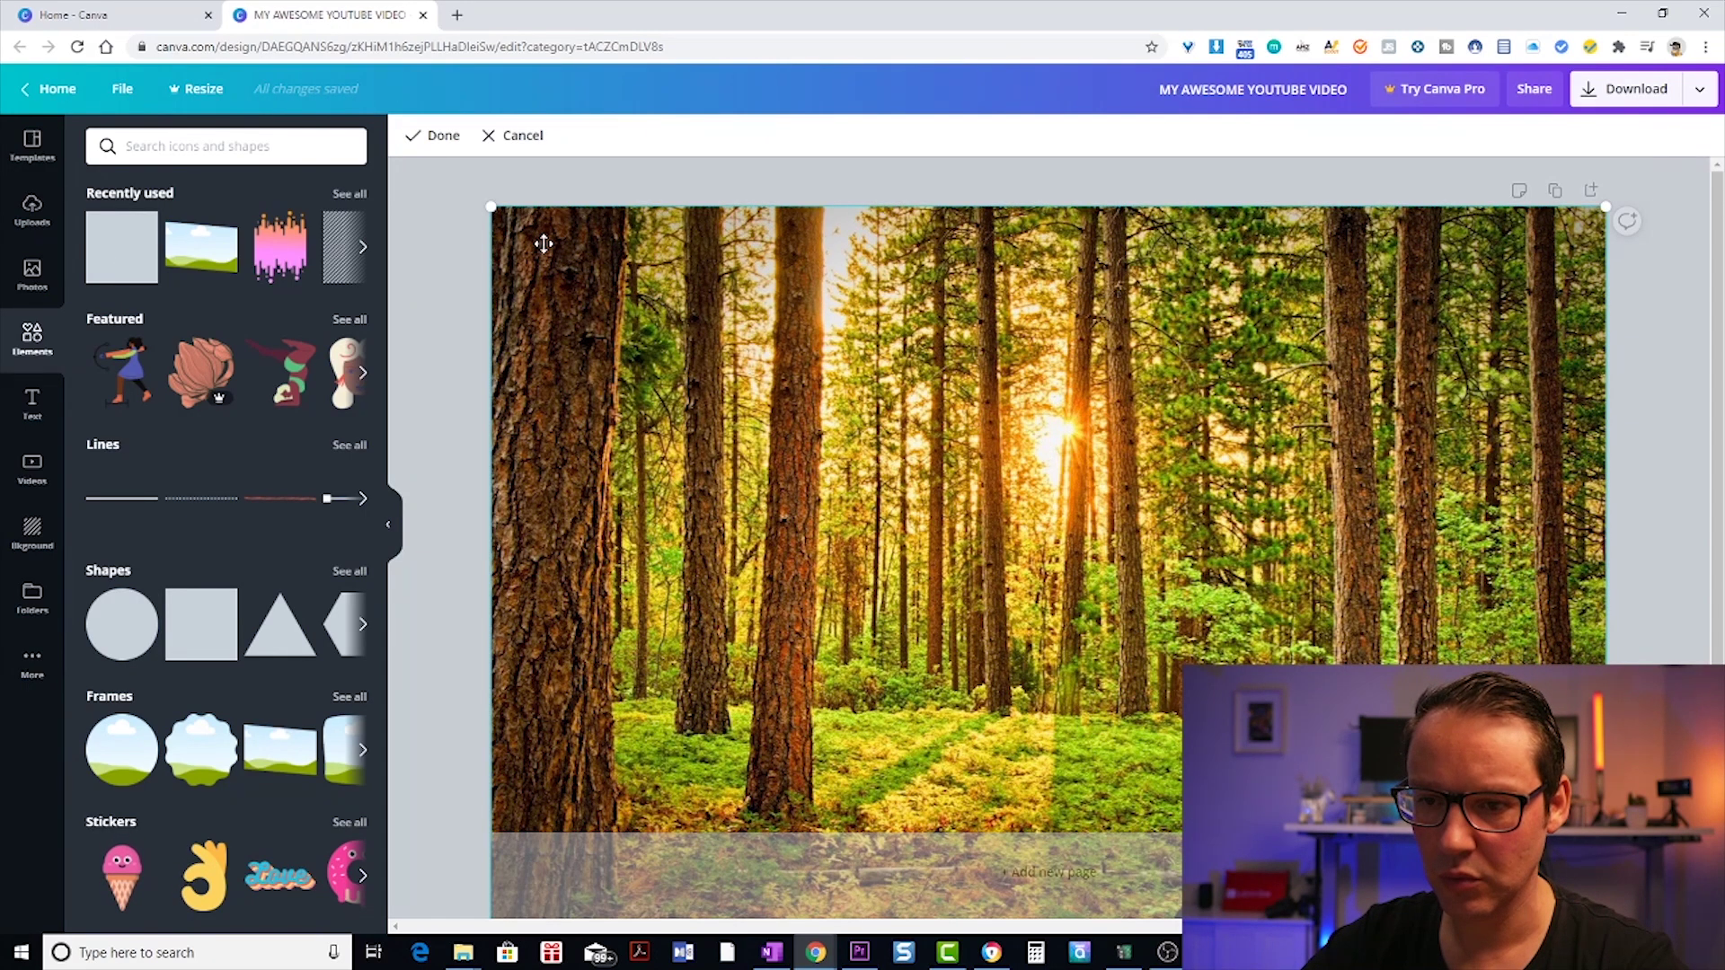
{"action": "left_click", "coordinate": [490, 207]}
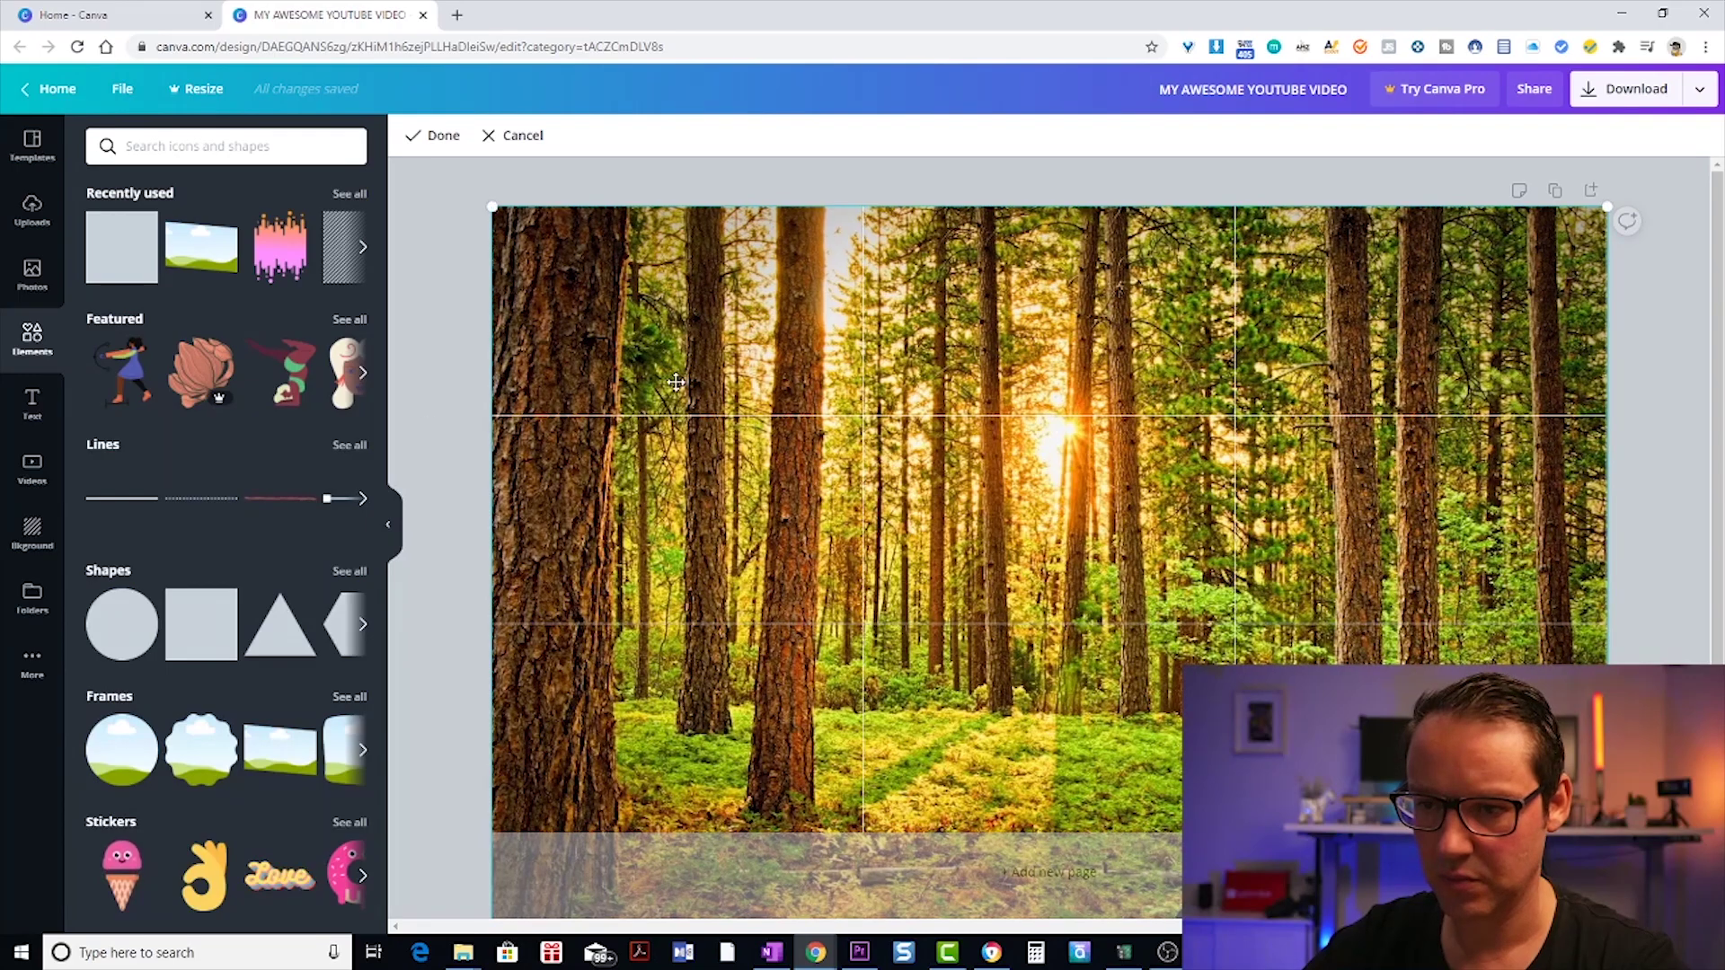
{"action": "scroll", "coordinate": [899, 700], "scroll_direction": "down", "scroll_amount": 2}
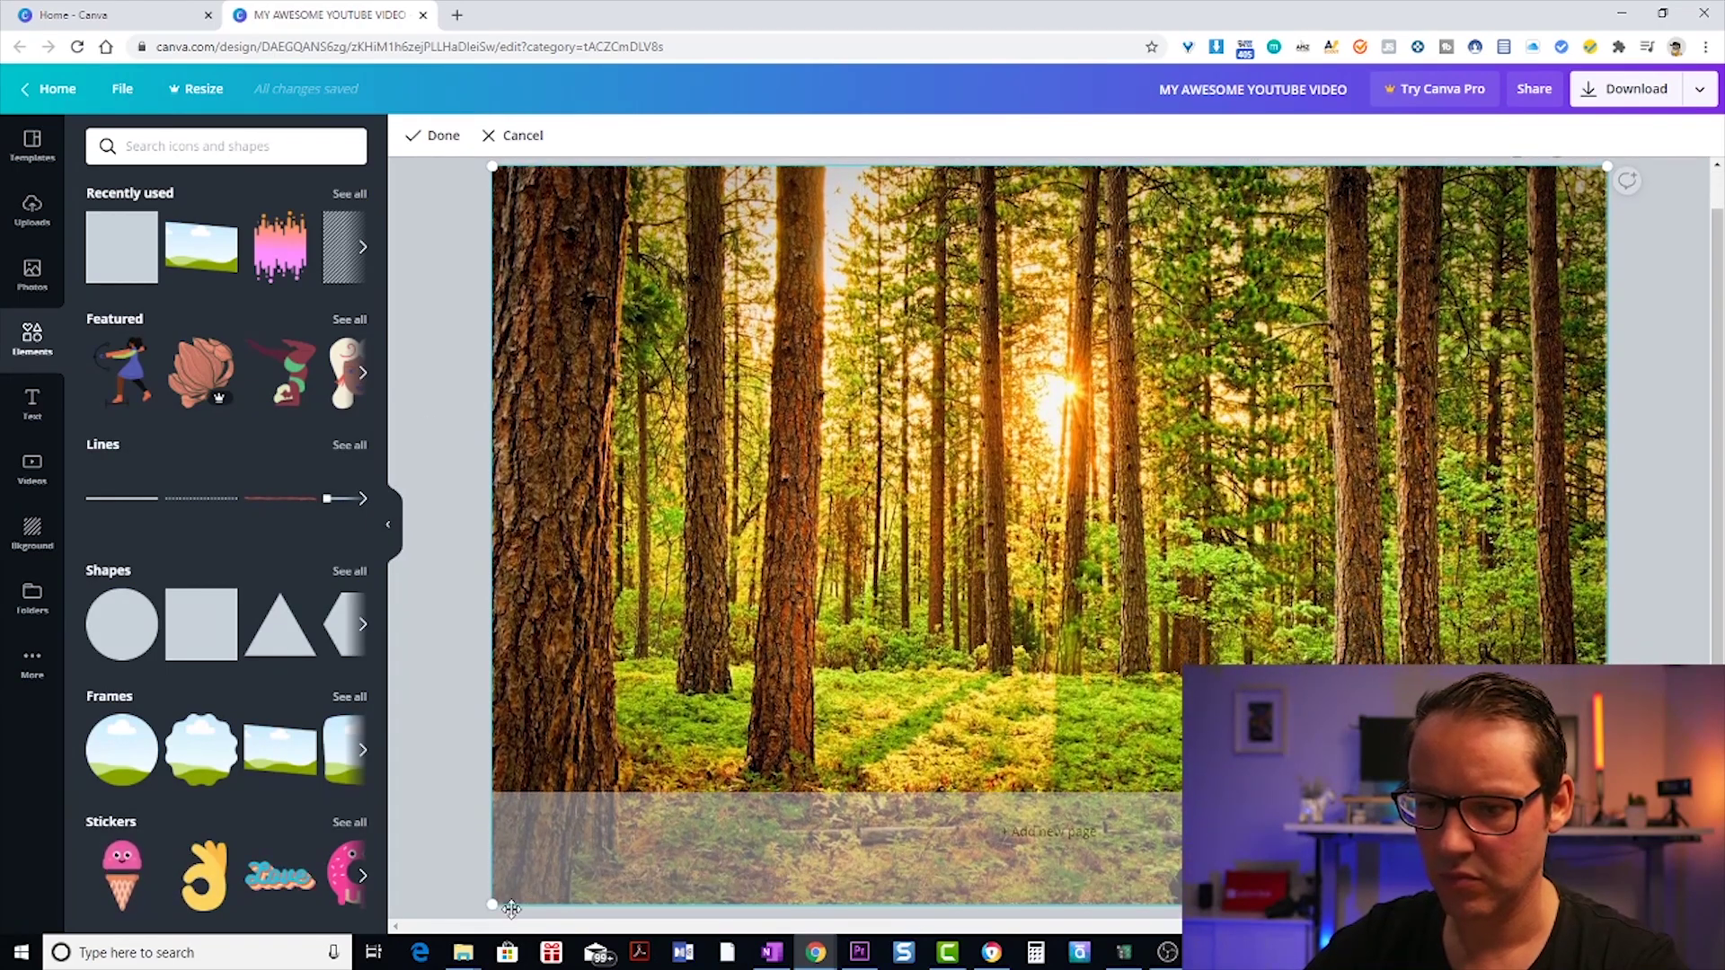
{"action": "left_click", "coordinate": [491, 902]}
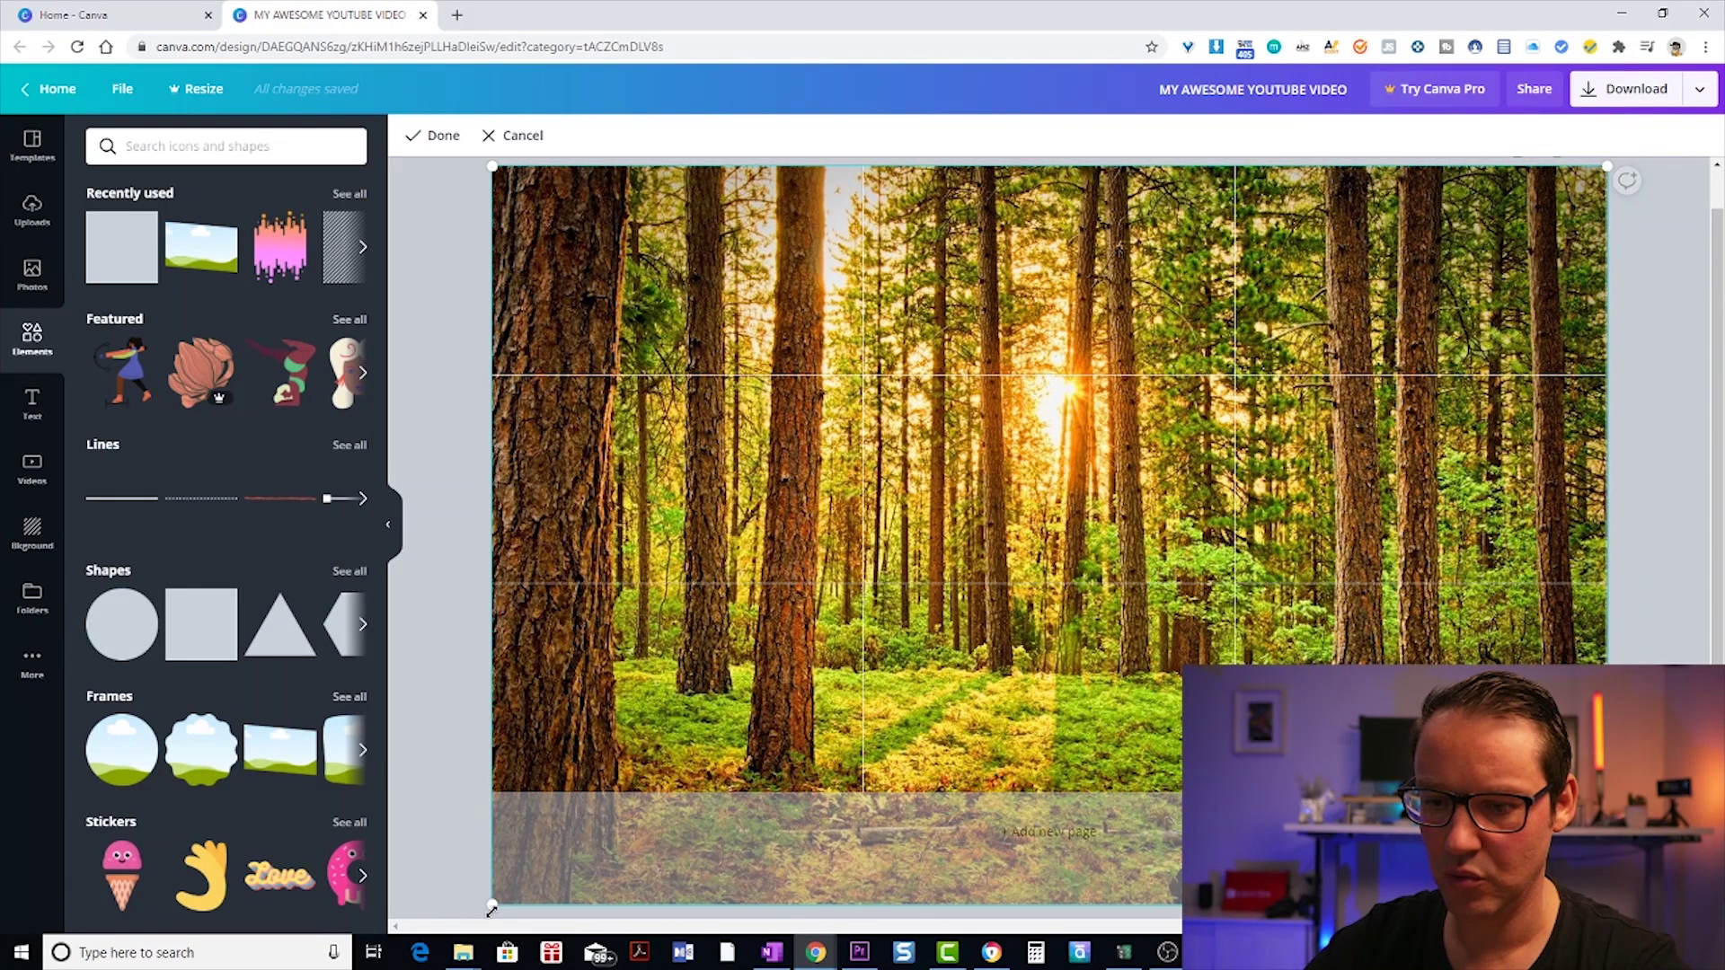
{"action": "key", "text": "Return"}
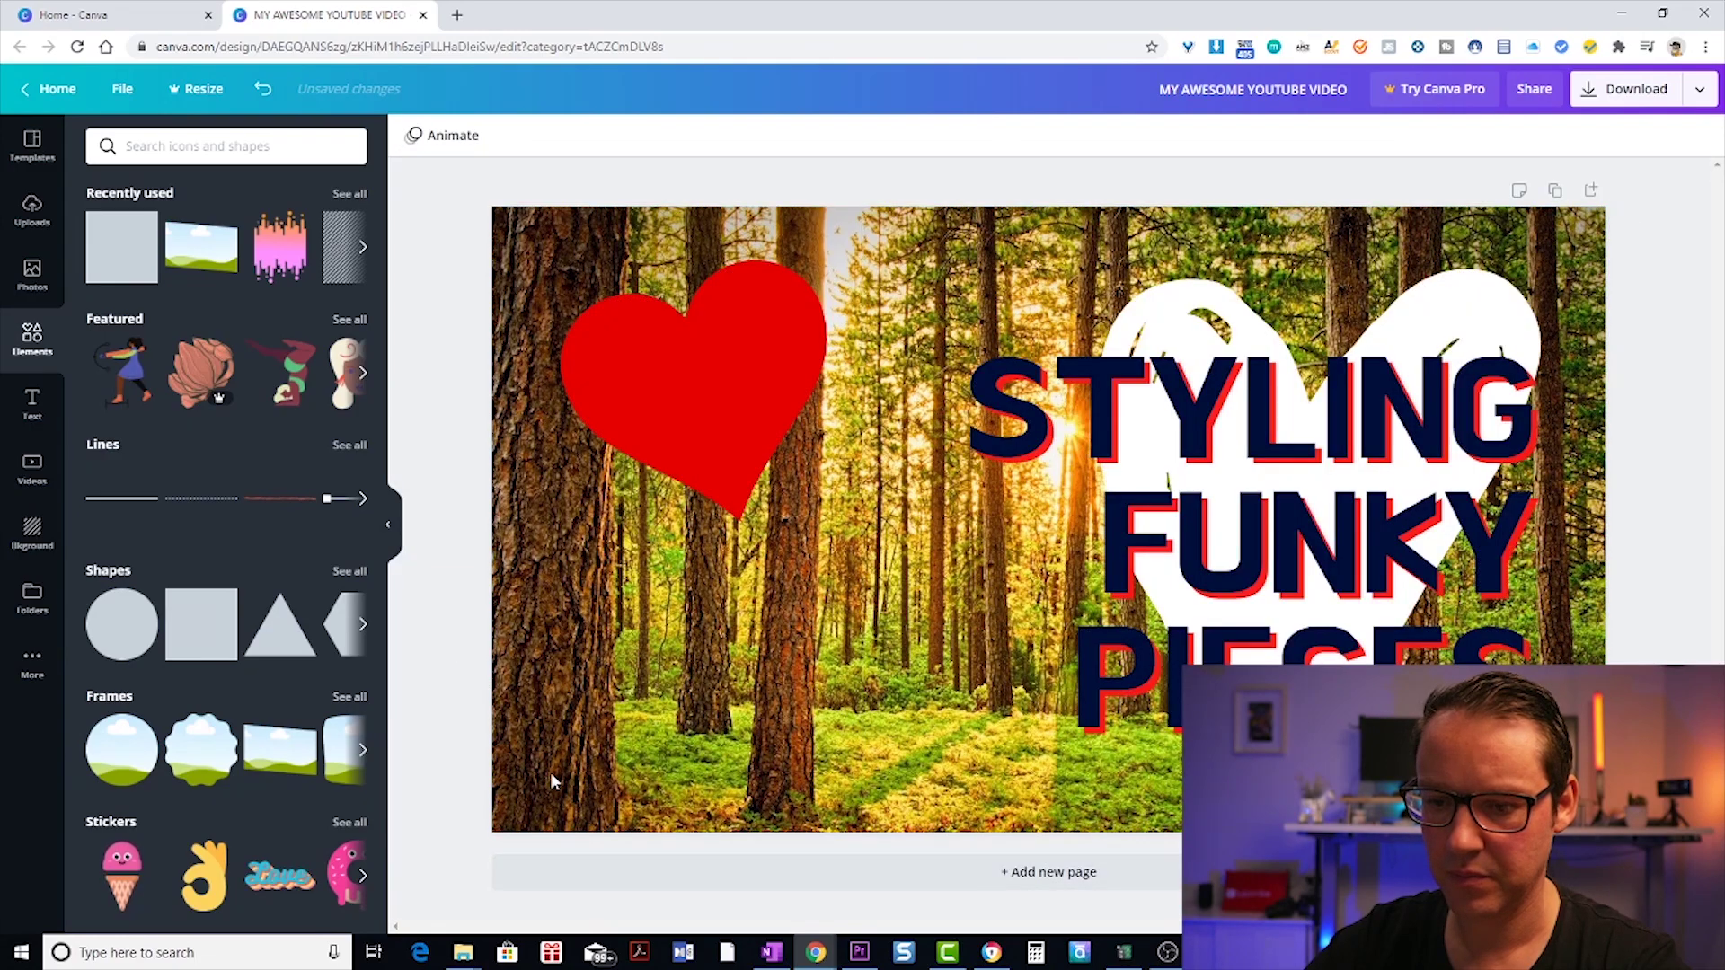
{"action": "double_click", "coordinate": [660, 735]}
{"action": "scroll", "coordinate": [519, 828], "scroll_direction": "down", "scroll_amount": 1}
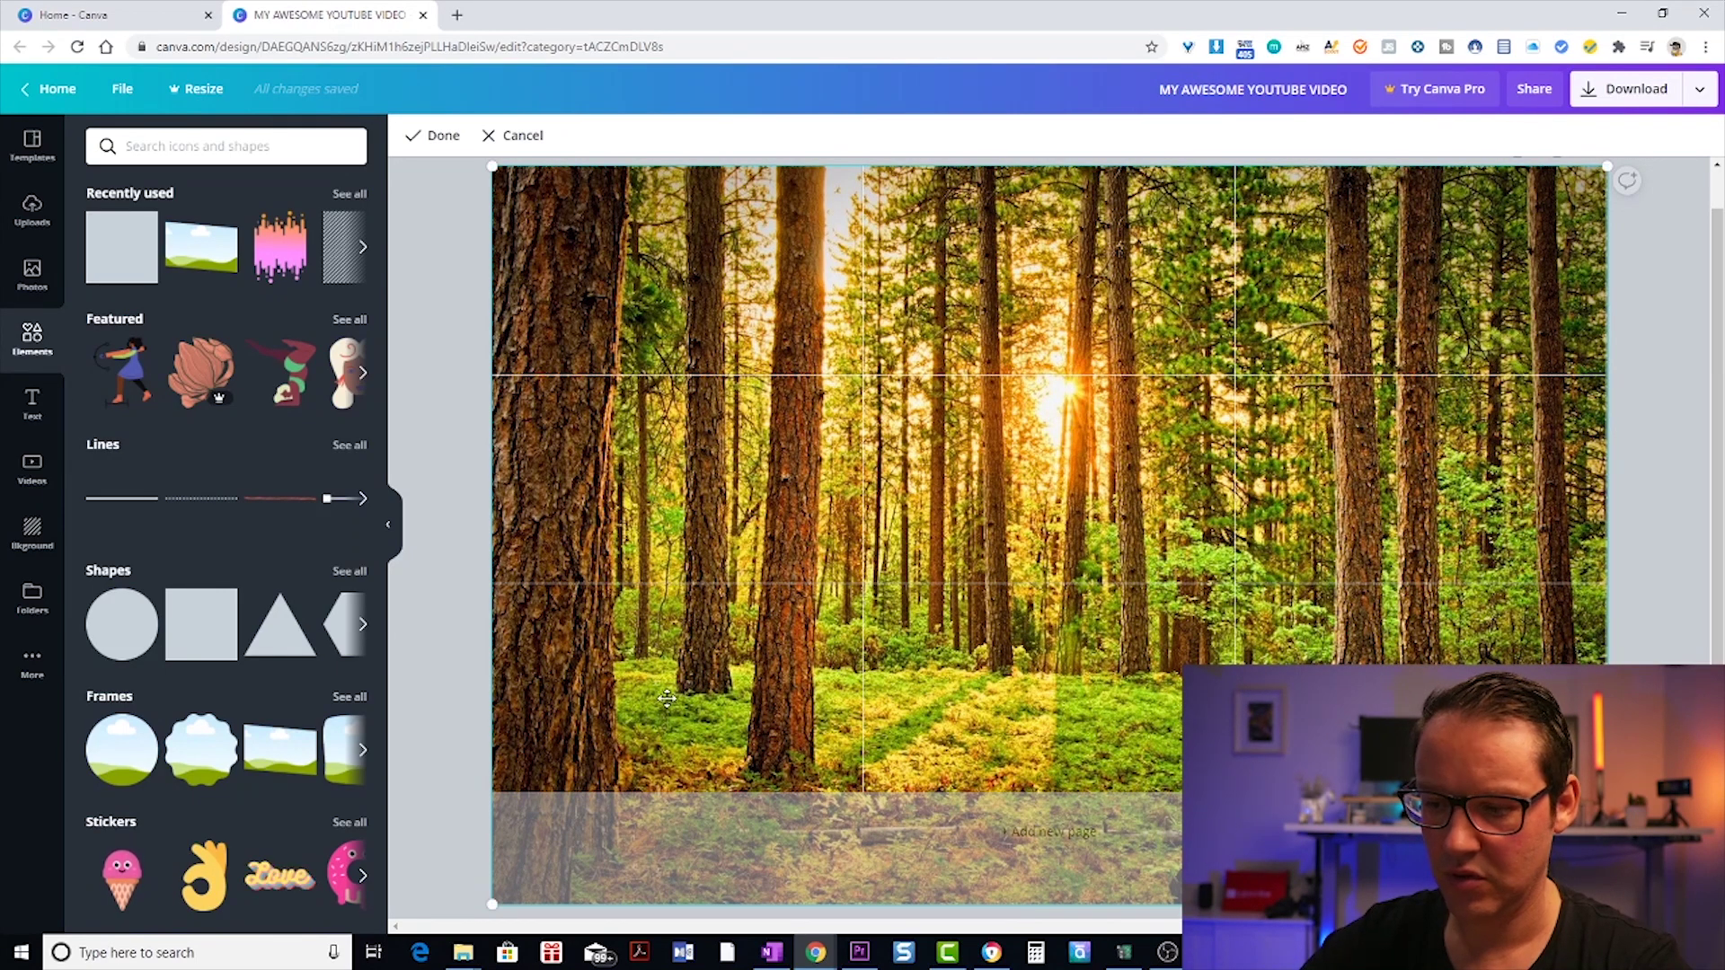
{"action": "key", "text": "Delete"}
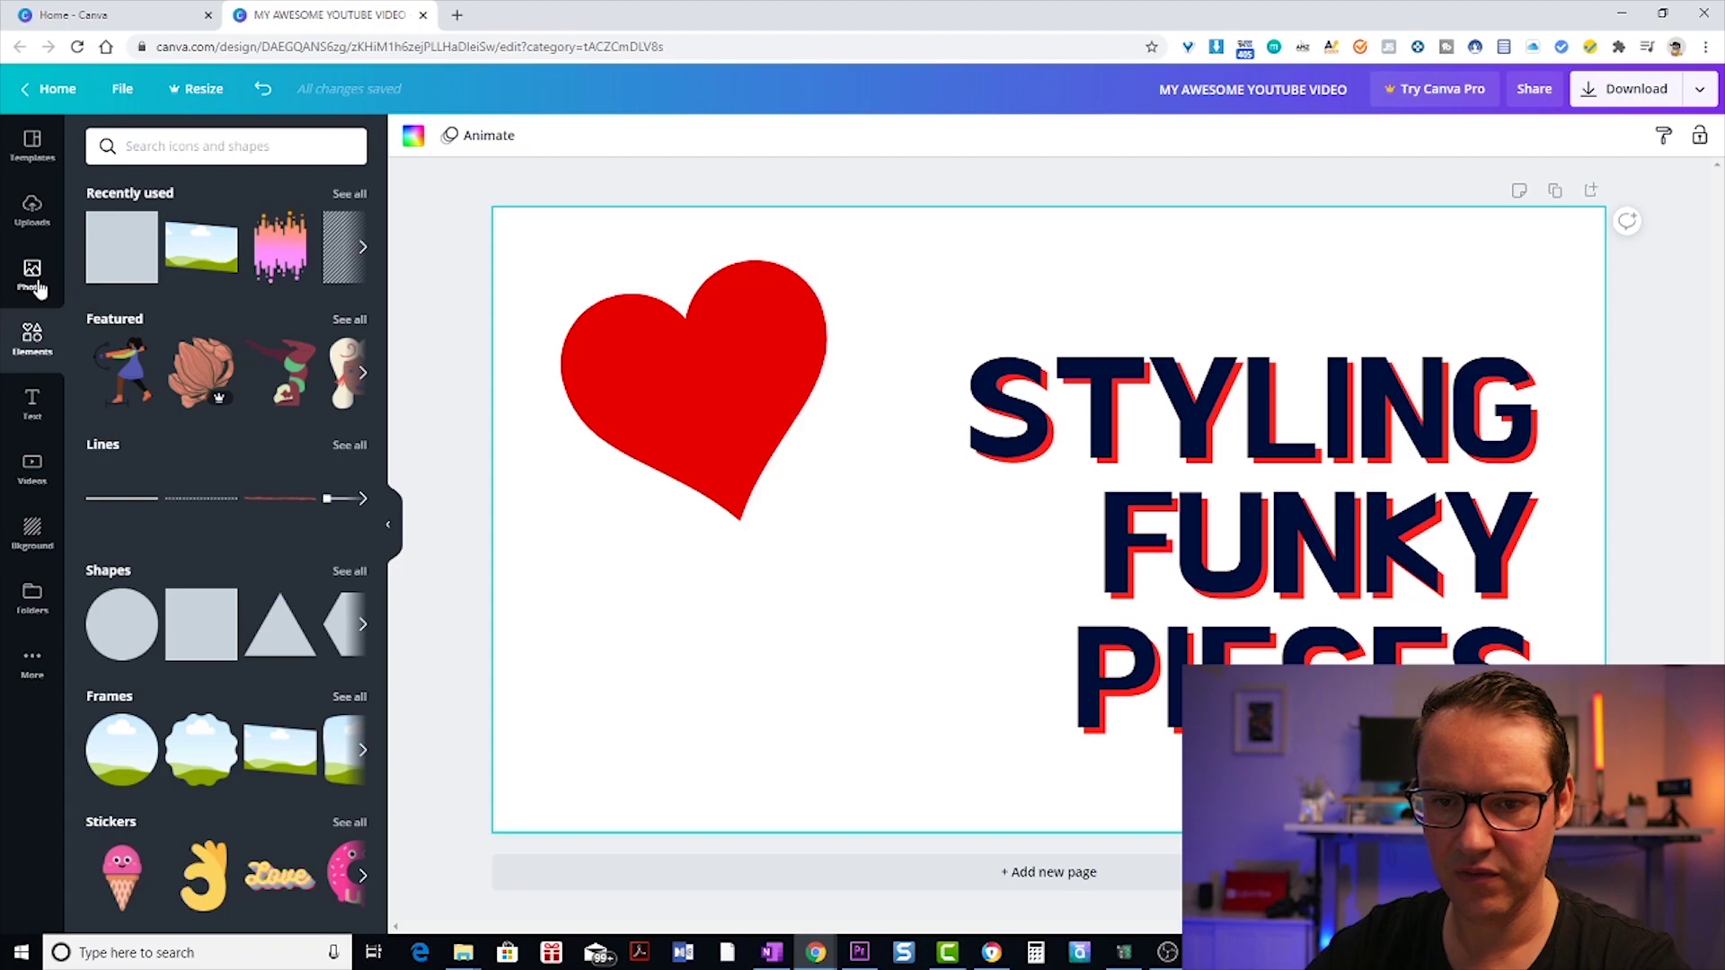
Apply the dark bokeh-lights photo from the Background library as the page background.
{"action": "left_click", "coordinate": [41, 535]}
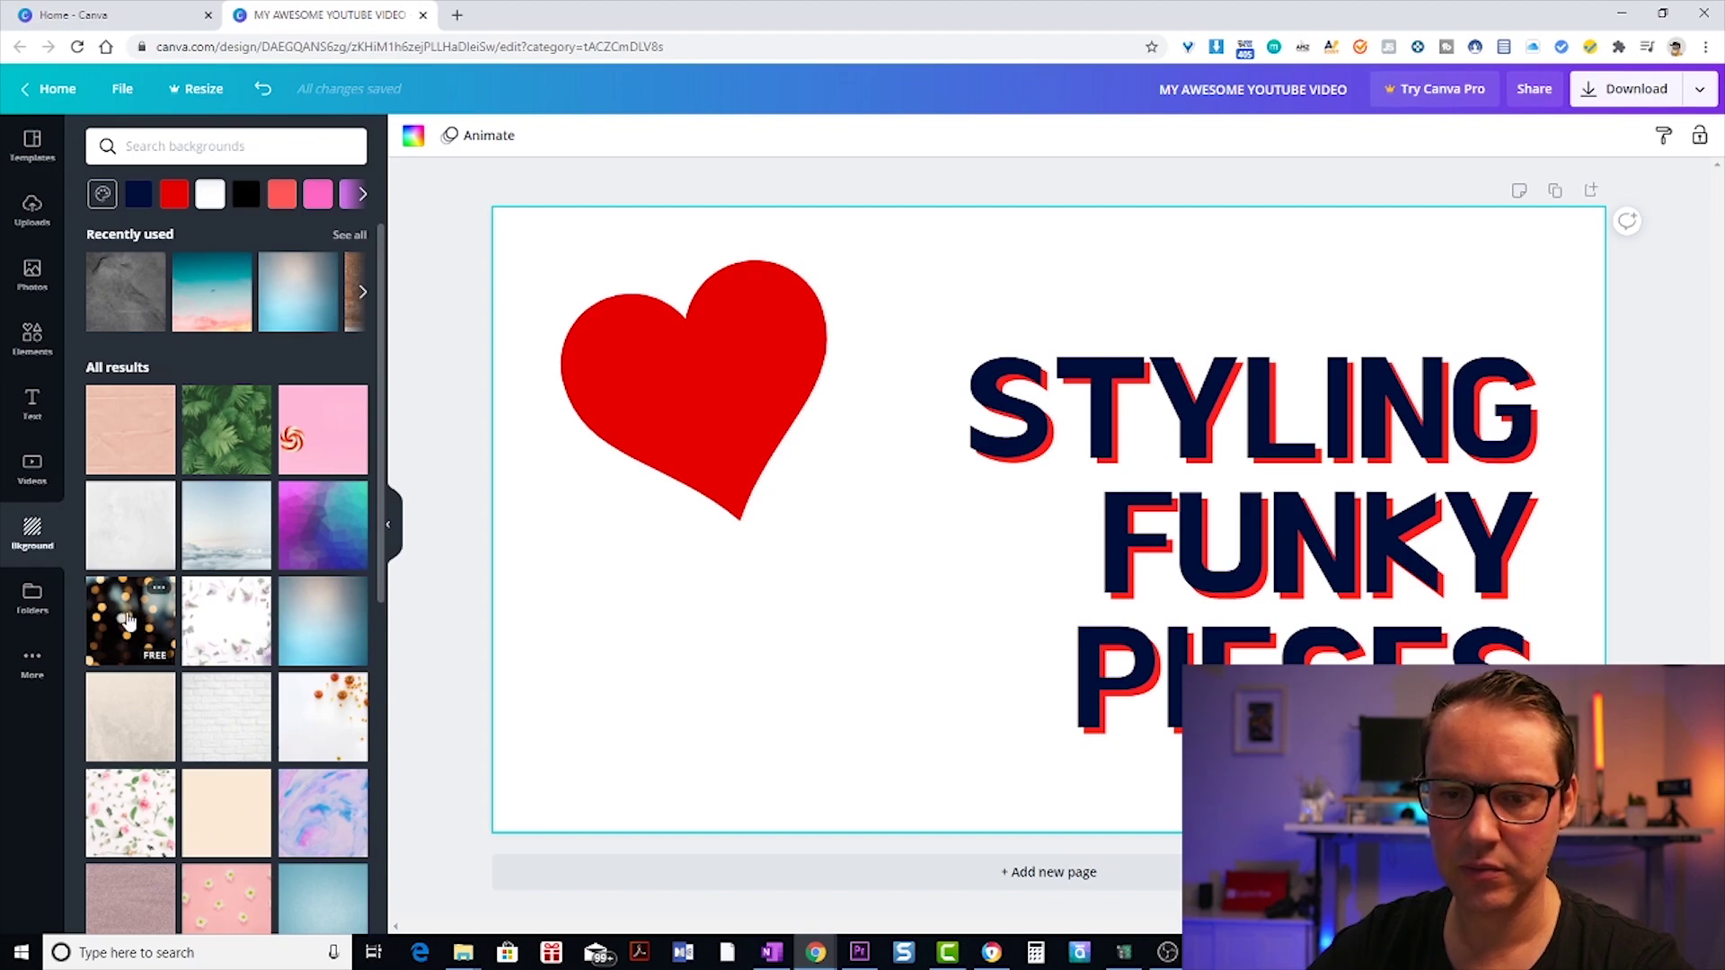
{"action": "left_click", "coordinate": [128, 620]}
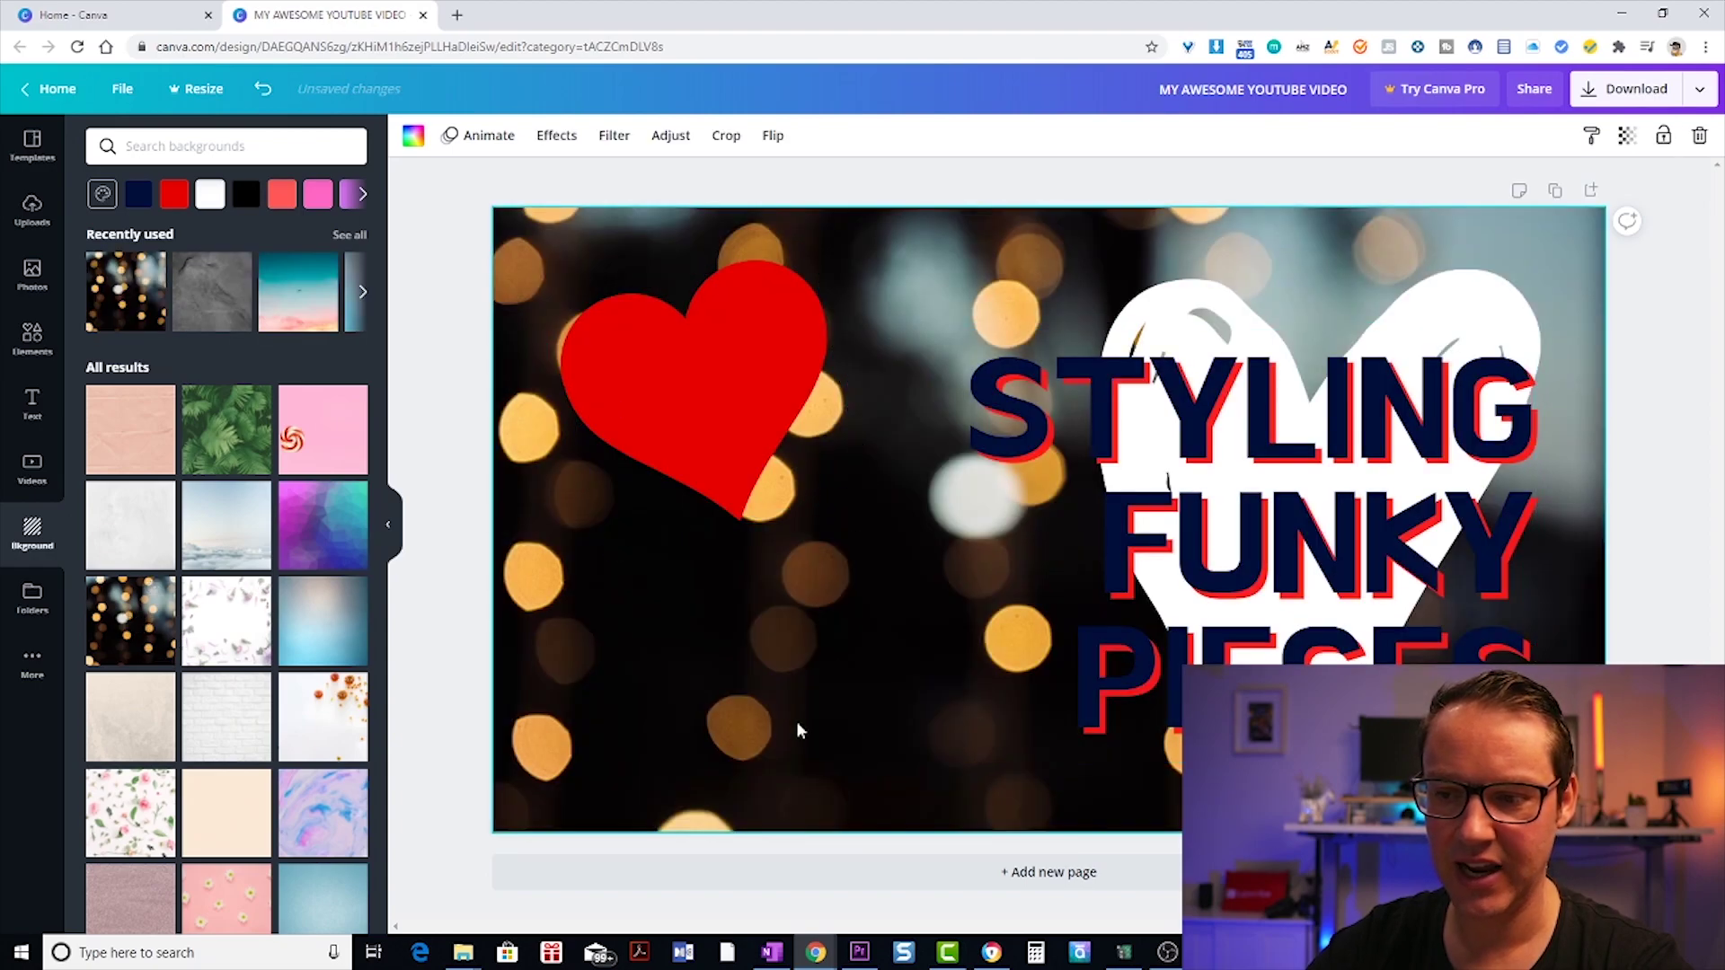
{"action": "left_click", "coordinate": [1470, 633]}
Make all three lines of the STYLING FUNKY PIECES title white.
{"action": "left_click_drag", "start_coordinate": [1527, 719], "coordinate": [1005, 449]}
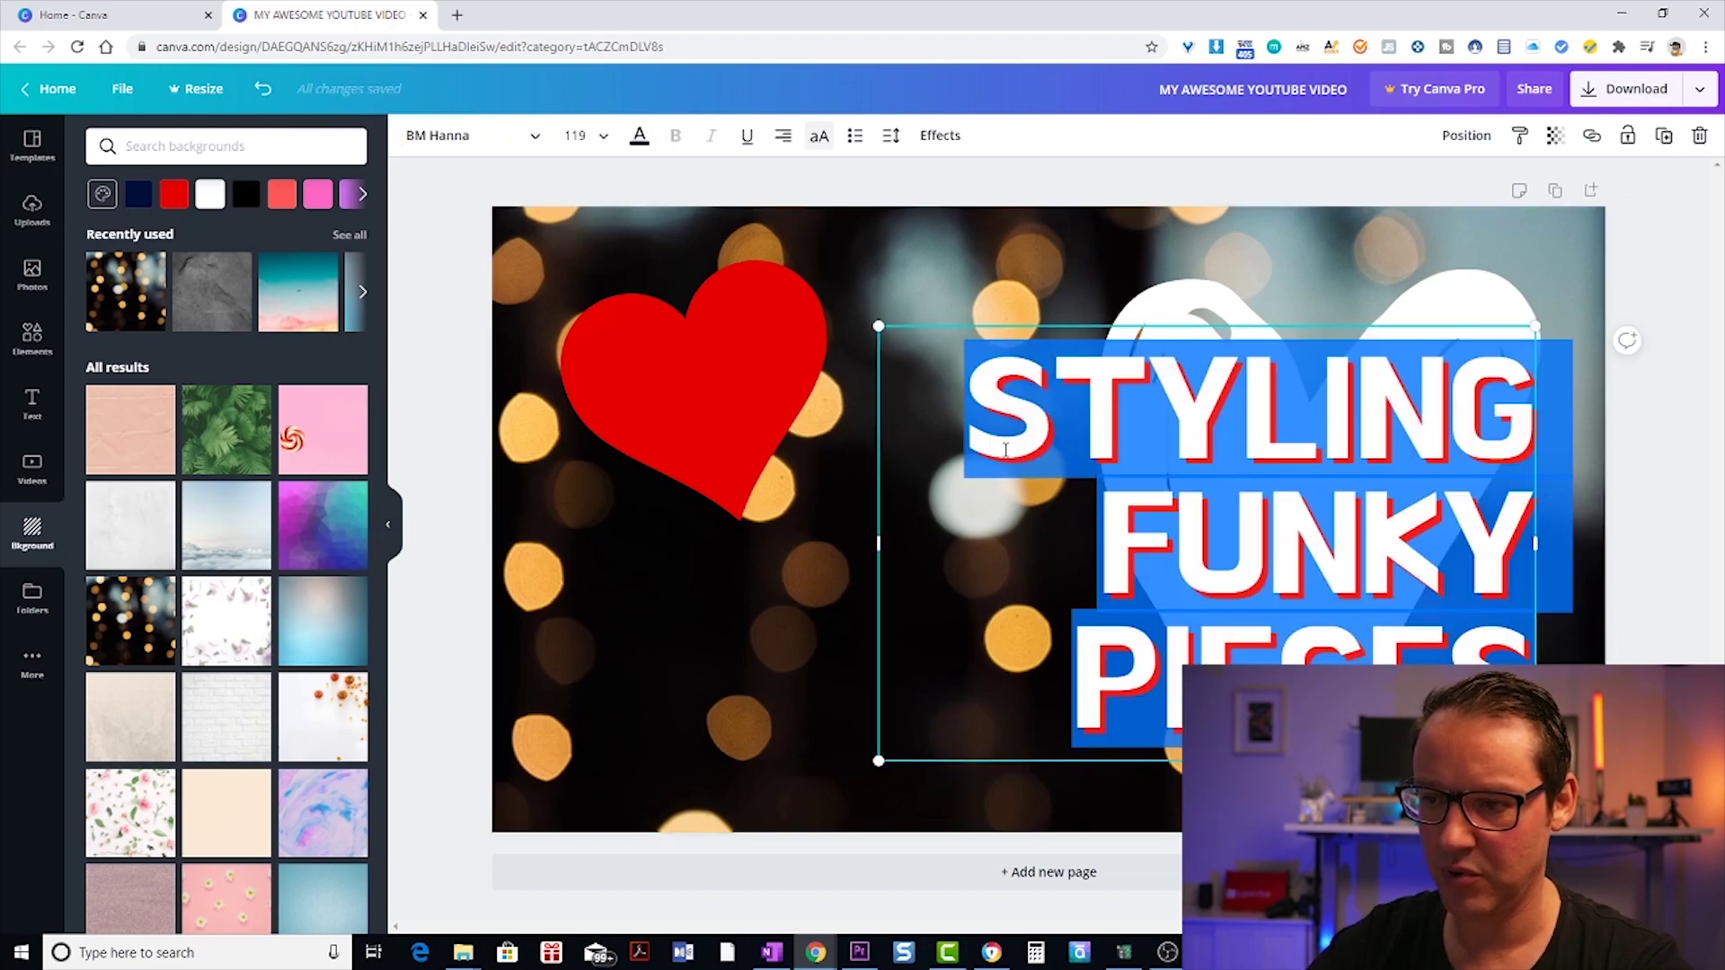
{"action": "left_click", "coordinate": [639, 135]}
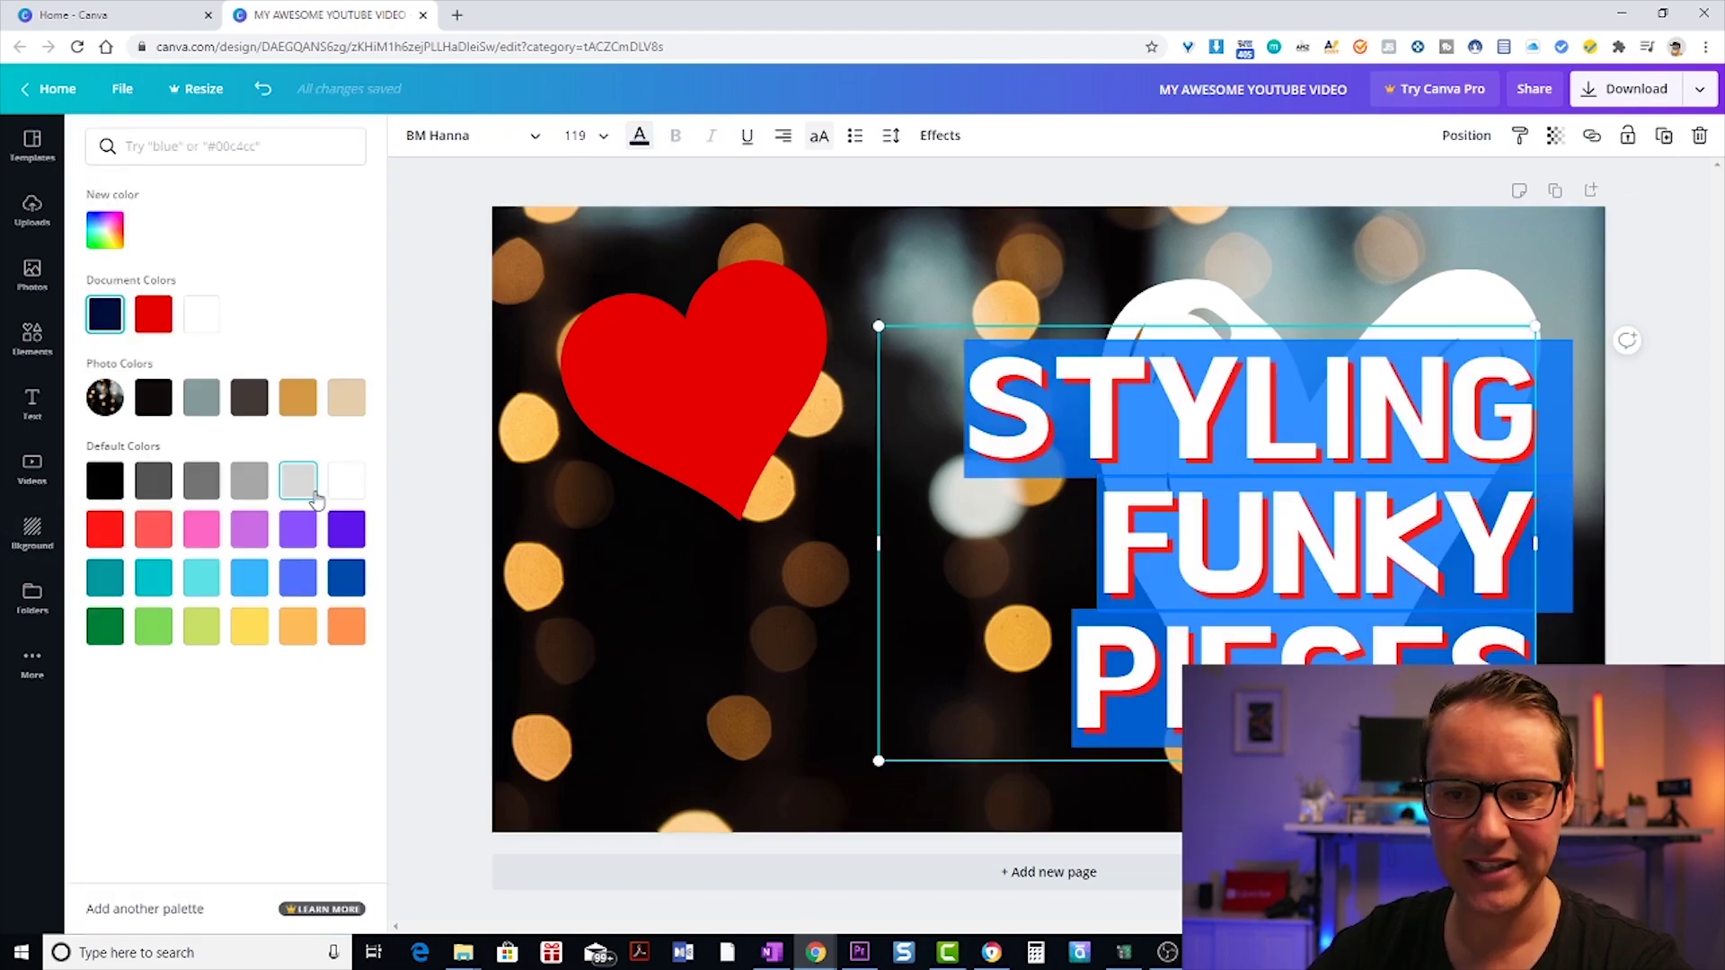
{"action": "left_click", "coordinate": [349, 482]}
{"action": "left_click", "coordinate": [763, 610]}
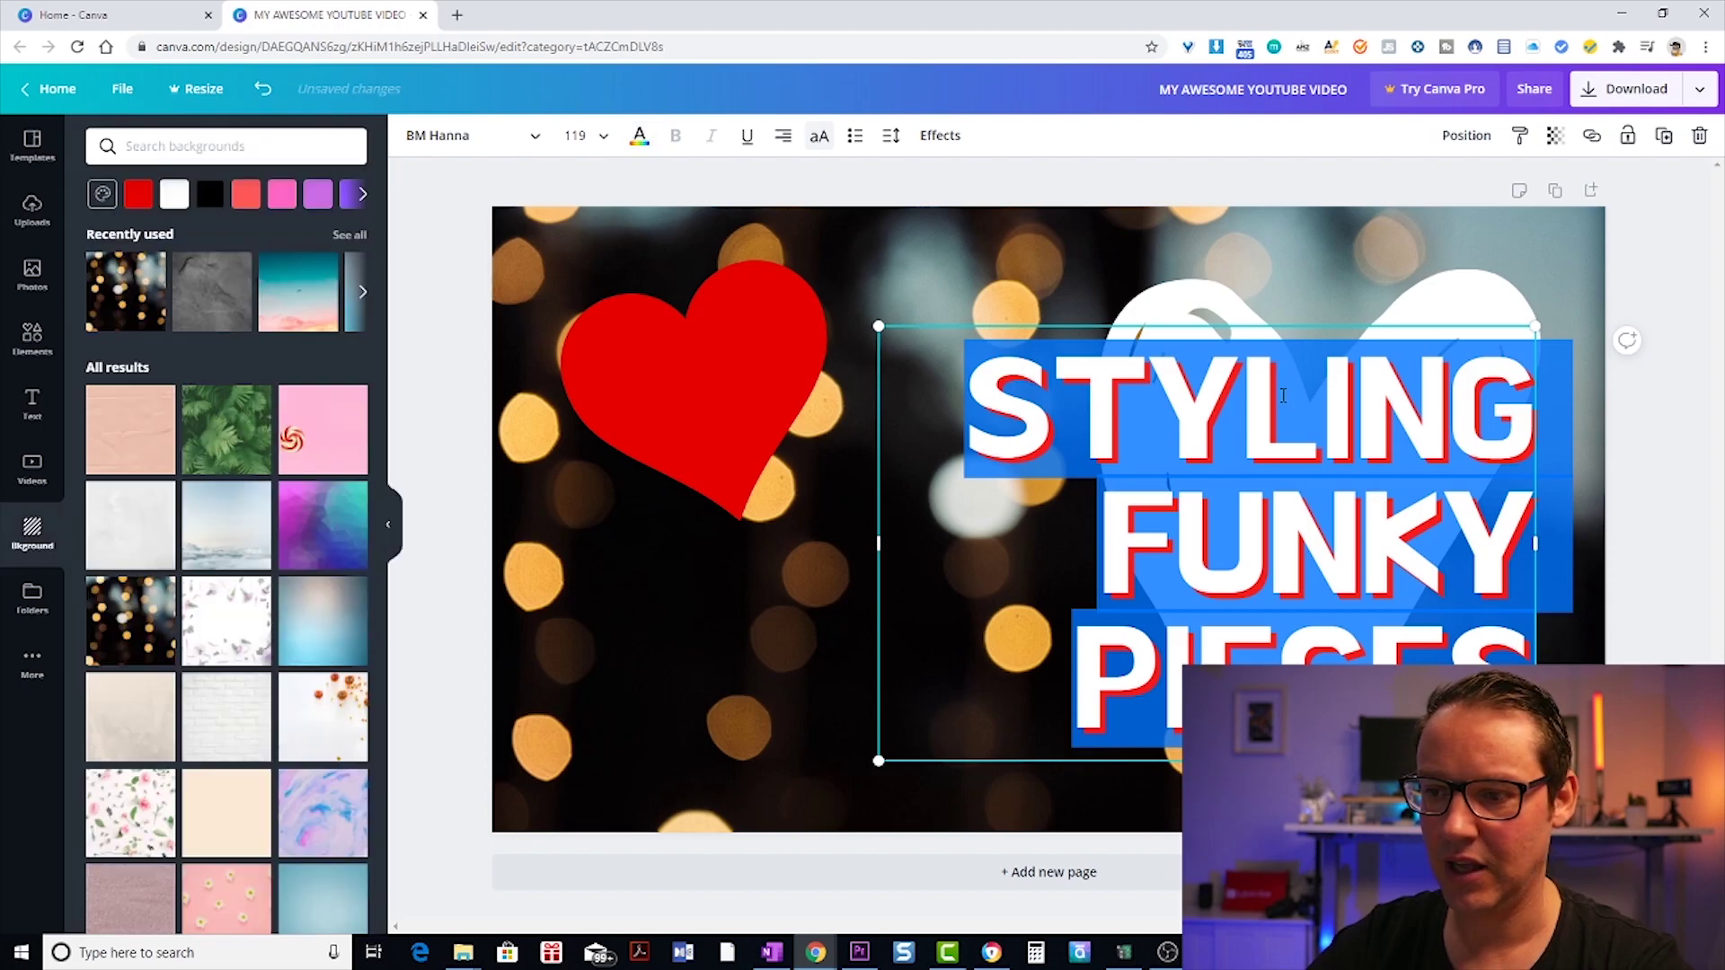
Turn the big heart behind the title red and shift it slightly up-left.
{"action": "left_click", "coordinate": [1276, 303]}
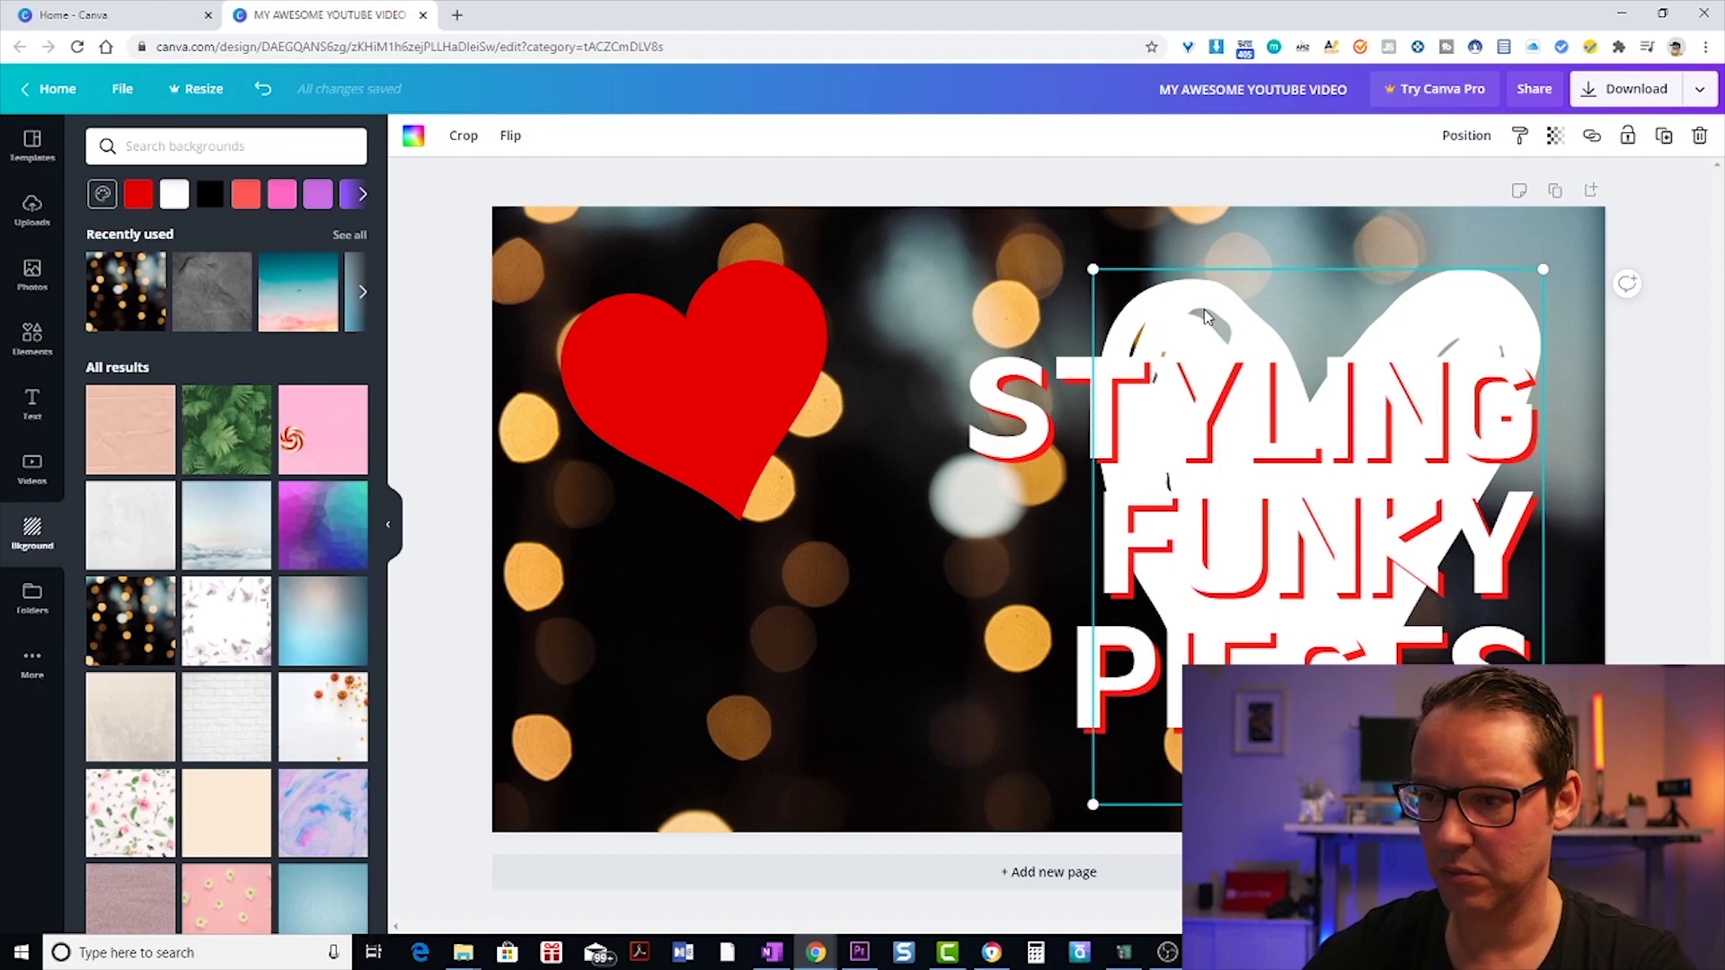
{"action": "left_click", "coordinate": [410, 139]}
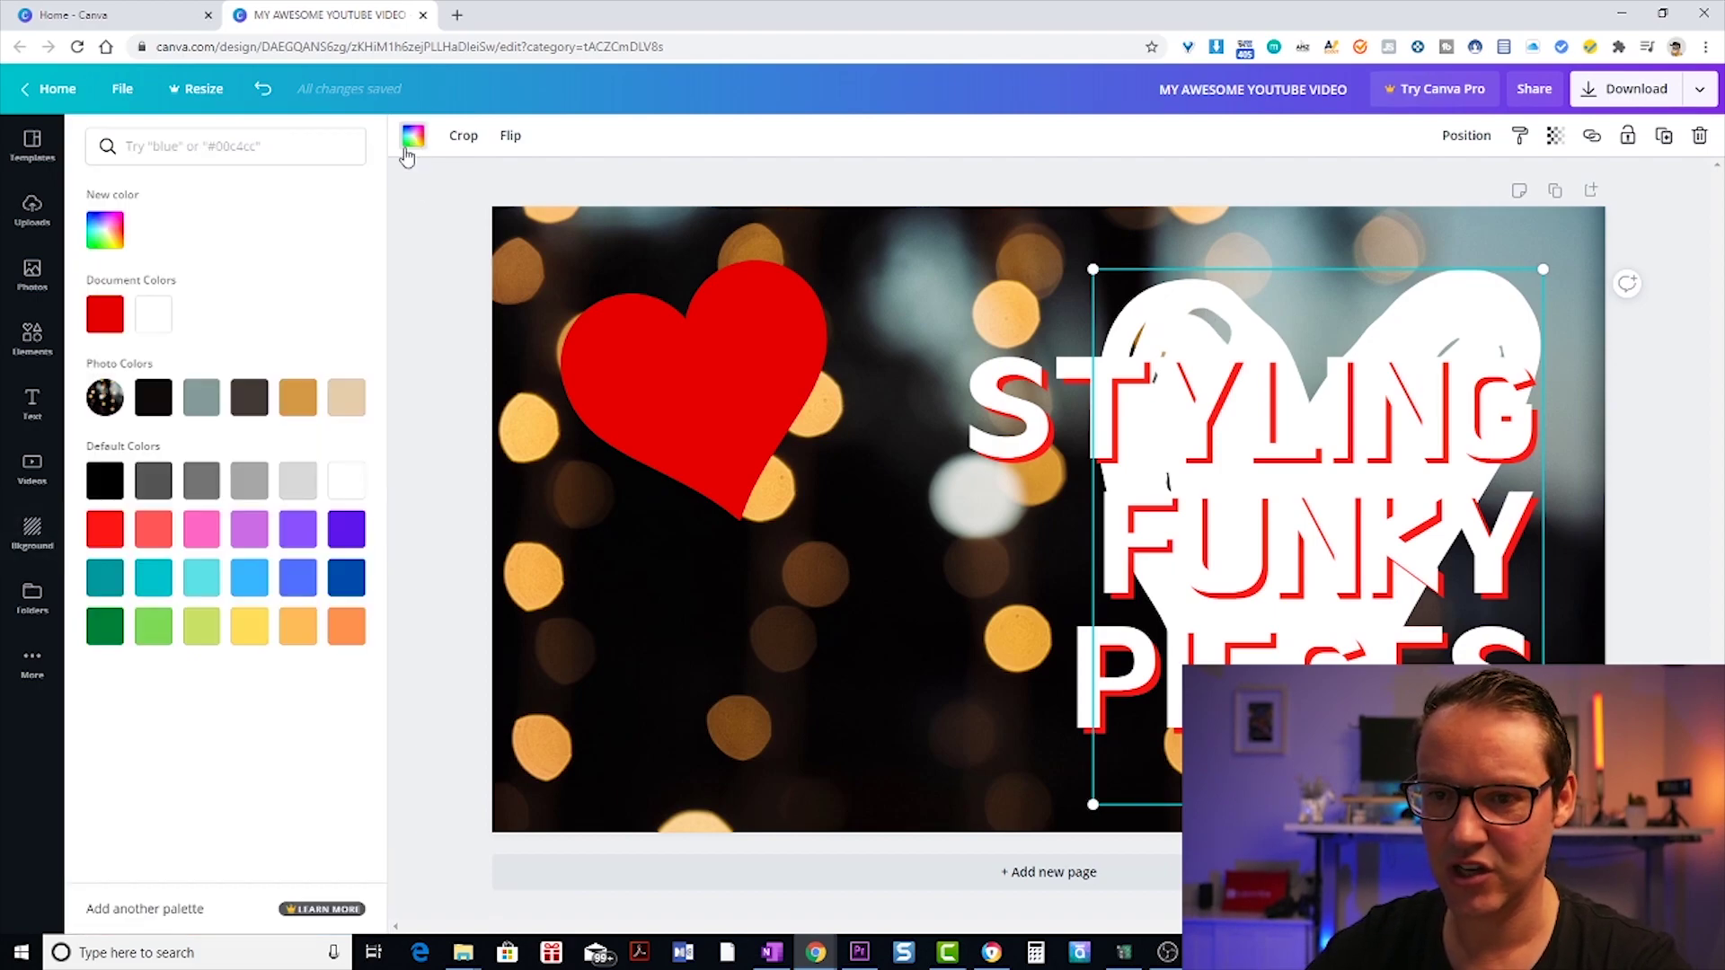
{"action": "left_click", "coordinate": [104, 316]}
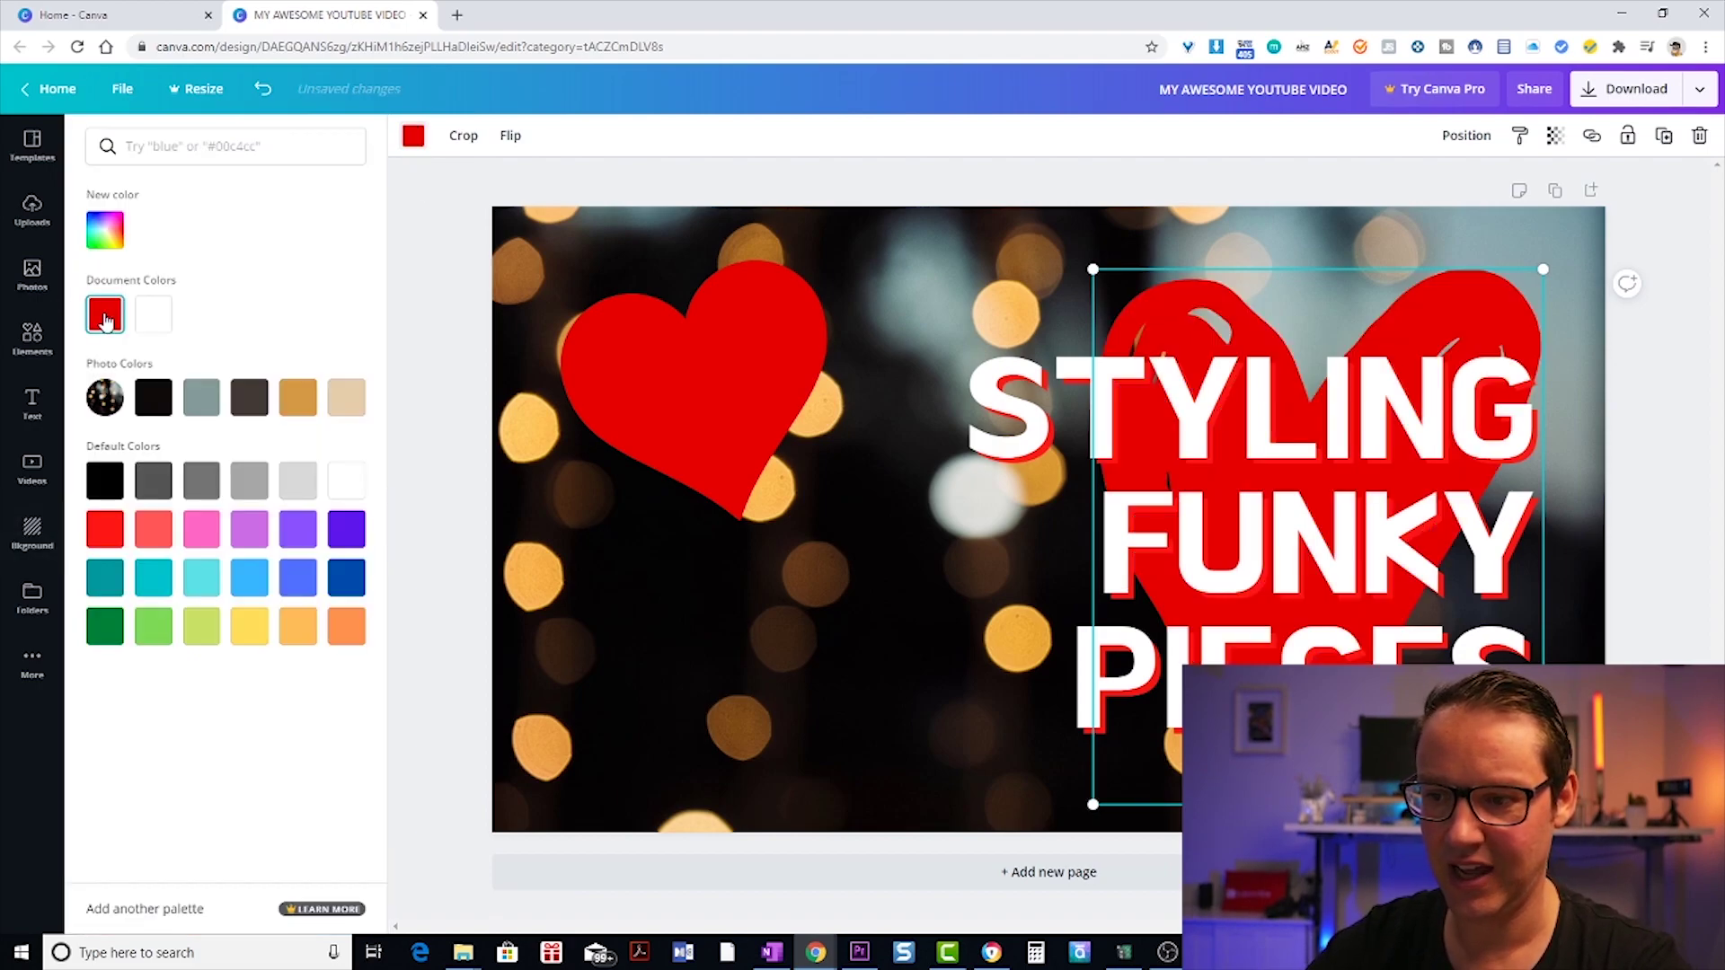
{"action": "left_click", "coordinate": [1037, 241]}
{"action": "left_click", "coordinate": [1132, 281]}
{"action": "left_click_drag", "start_coordinate": [1194, 314], "coordinate": [1156, 297]}
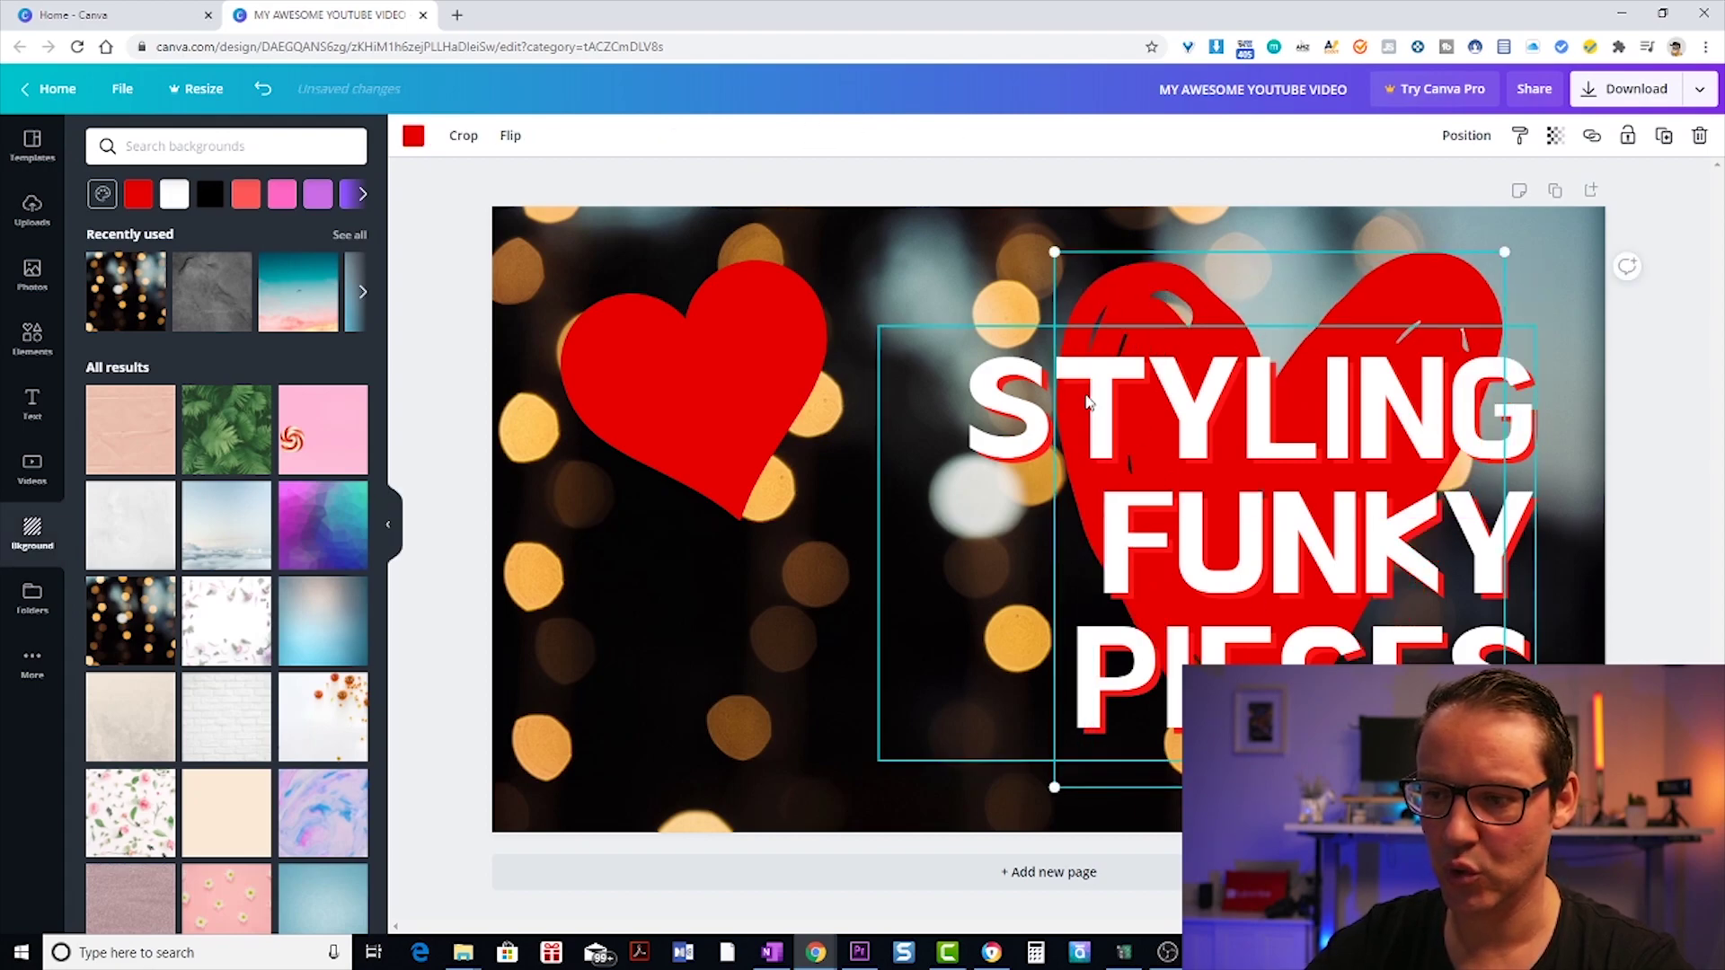
Try light blue as the title text colour.
{"action": "left_click", "coordinate": [1024, 422]}
{"action": "double_click", "coordinate": [979, 393]}
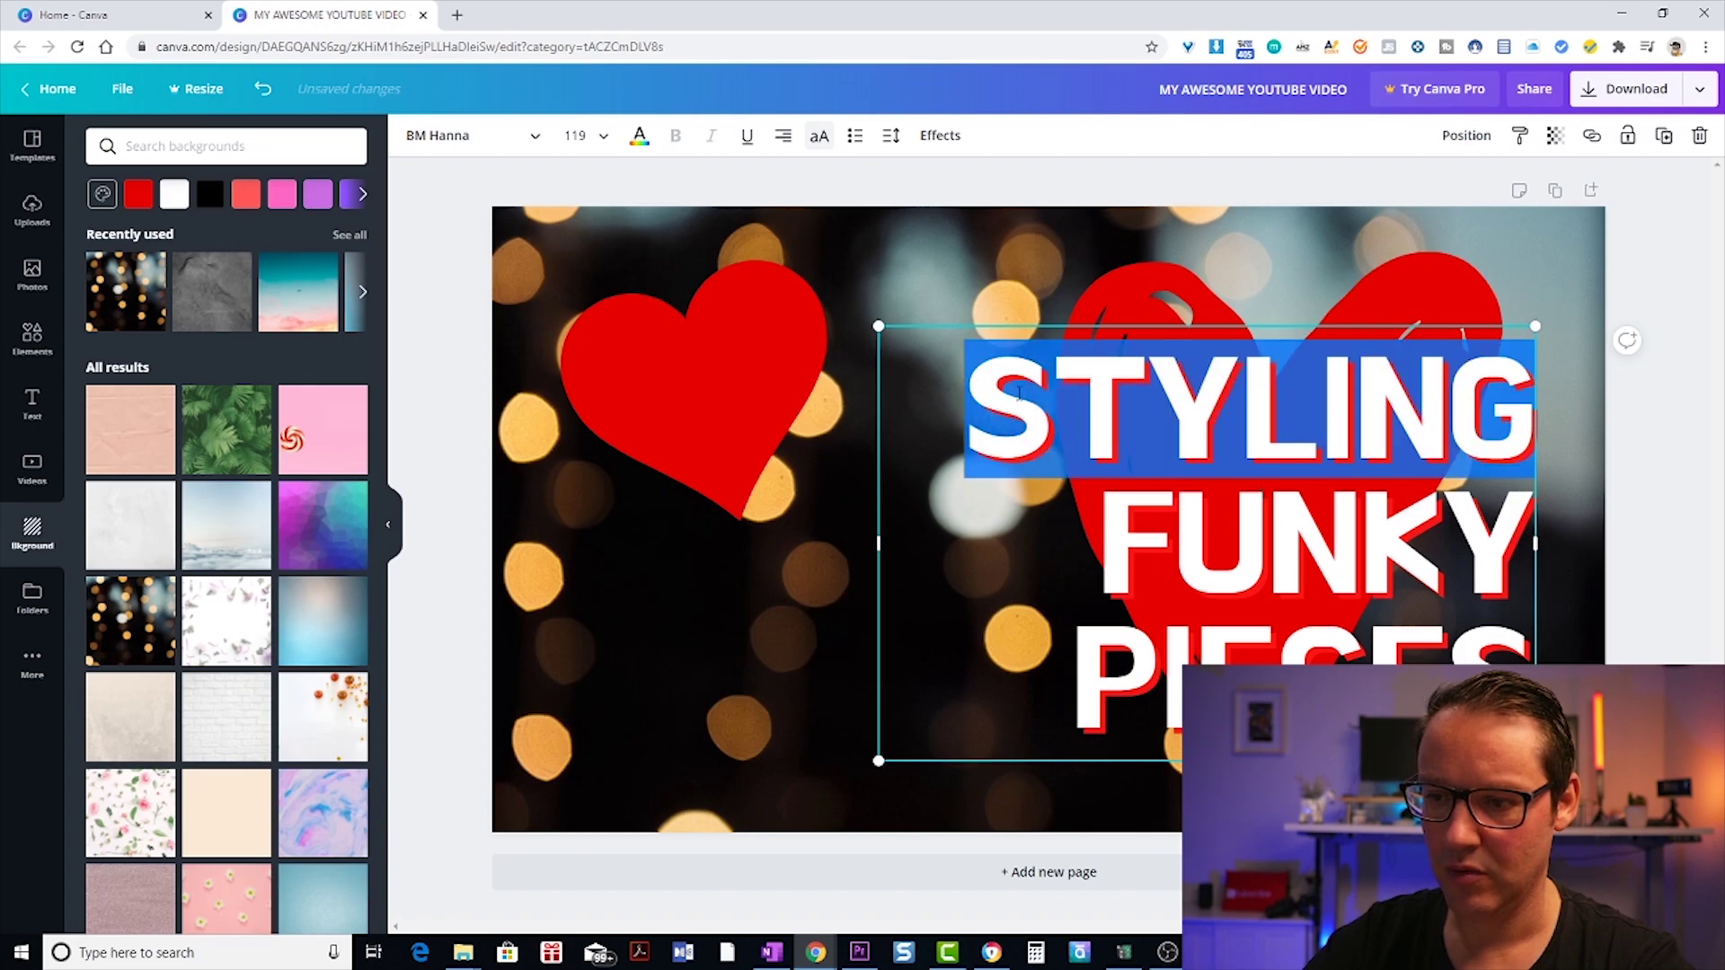
{"action": "left_click_drag", "start_coordinate": [979, 392], "coordinate": [1437, 633]}
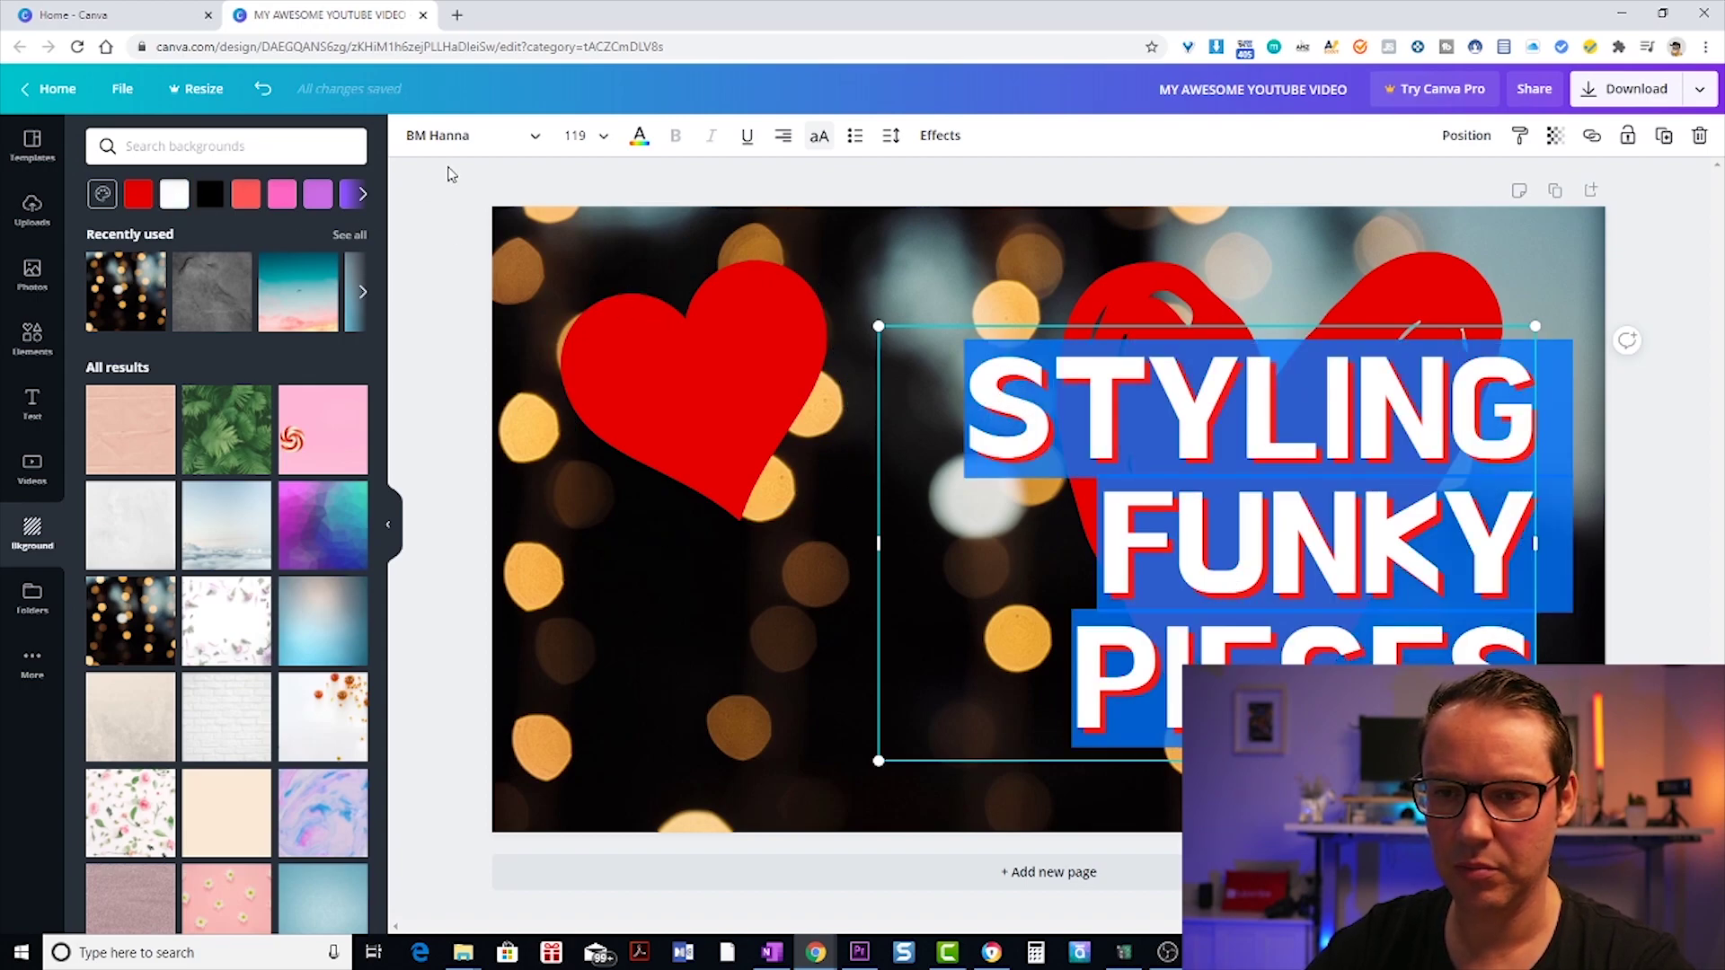
{"action": "left_click", "coordinate": [639, 137]}
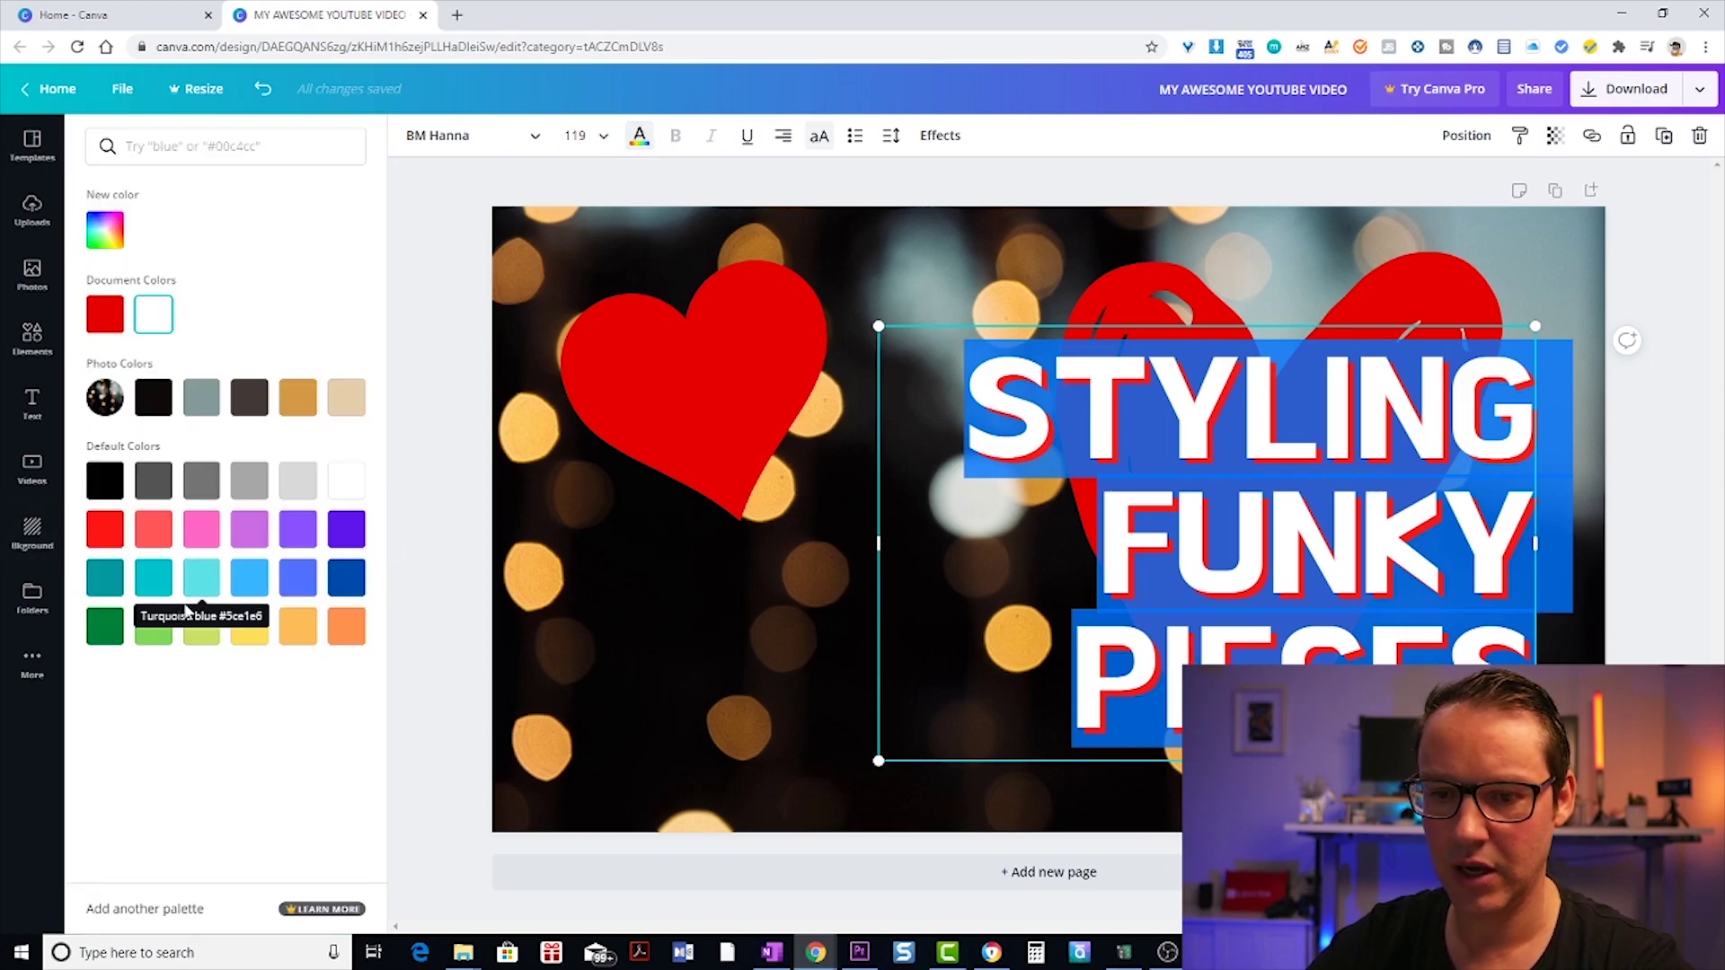
{"action": "left_click", "coordinate": [251, 578]}
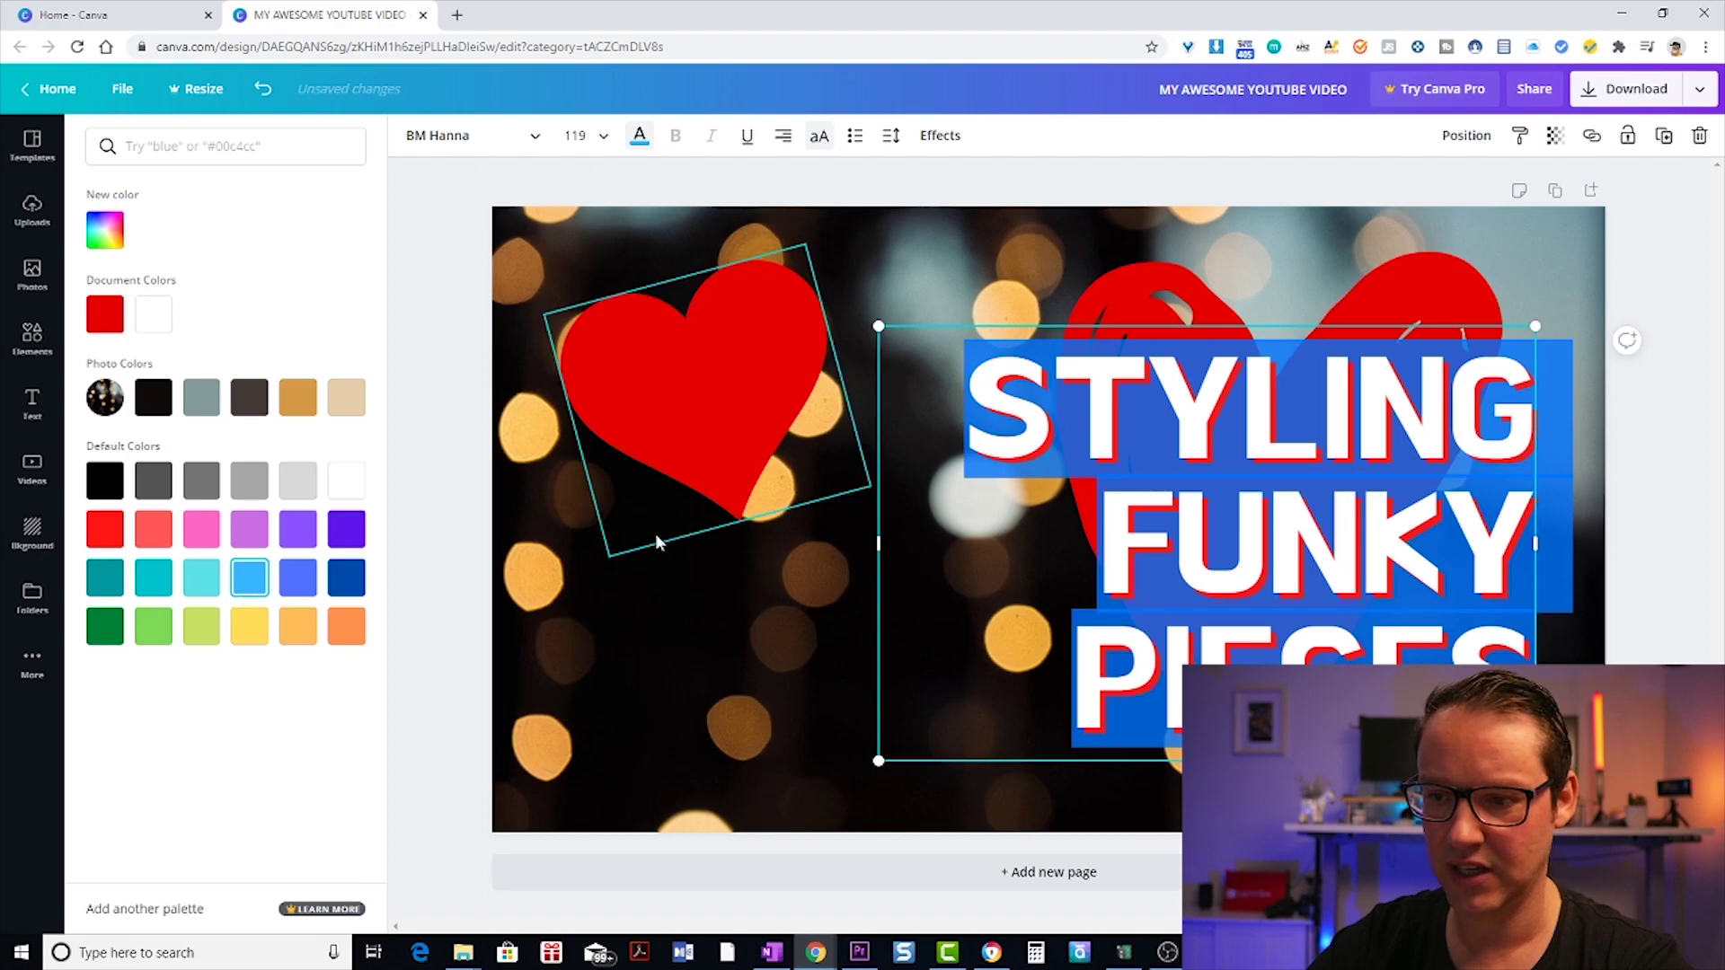
{"action": "left_click", "coordinate": [760, 640]}
{"action": "left_click", "coordinate": [854, 613]}
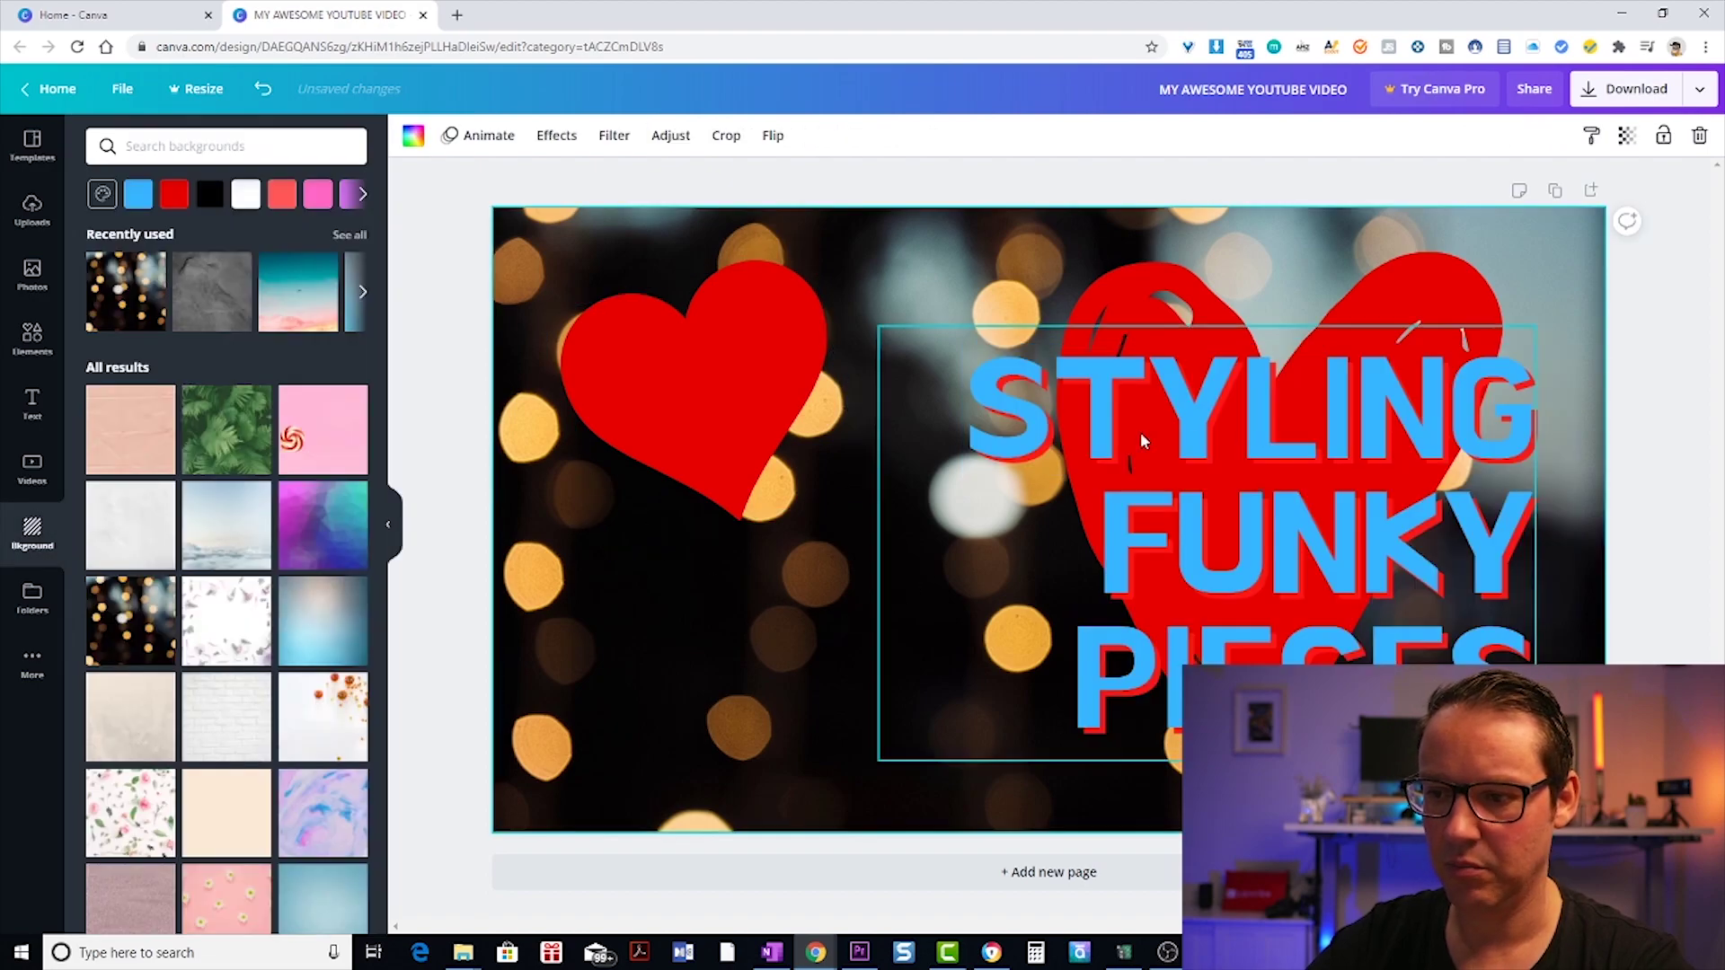
Return the whole title text to white.
{"action": "left_click", "coordinate": [1182, 480]}
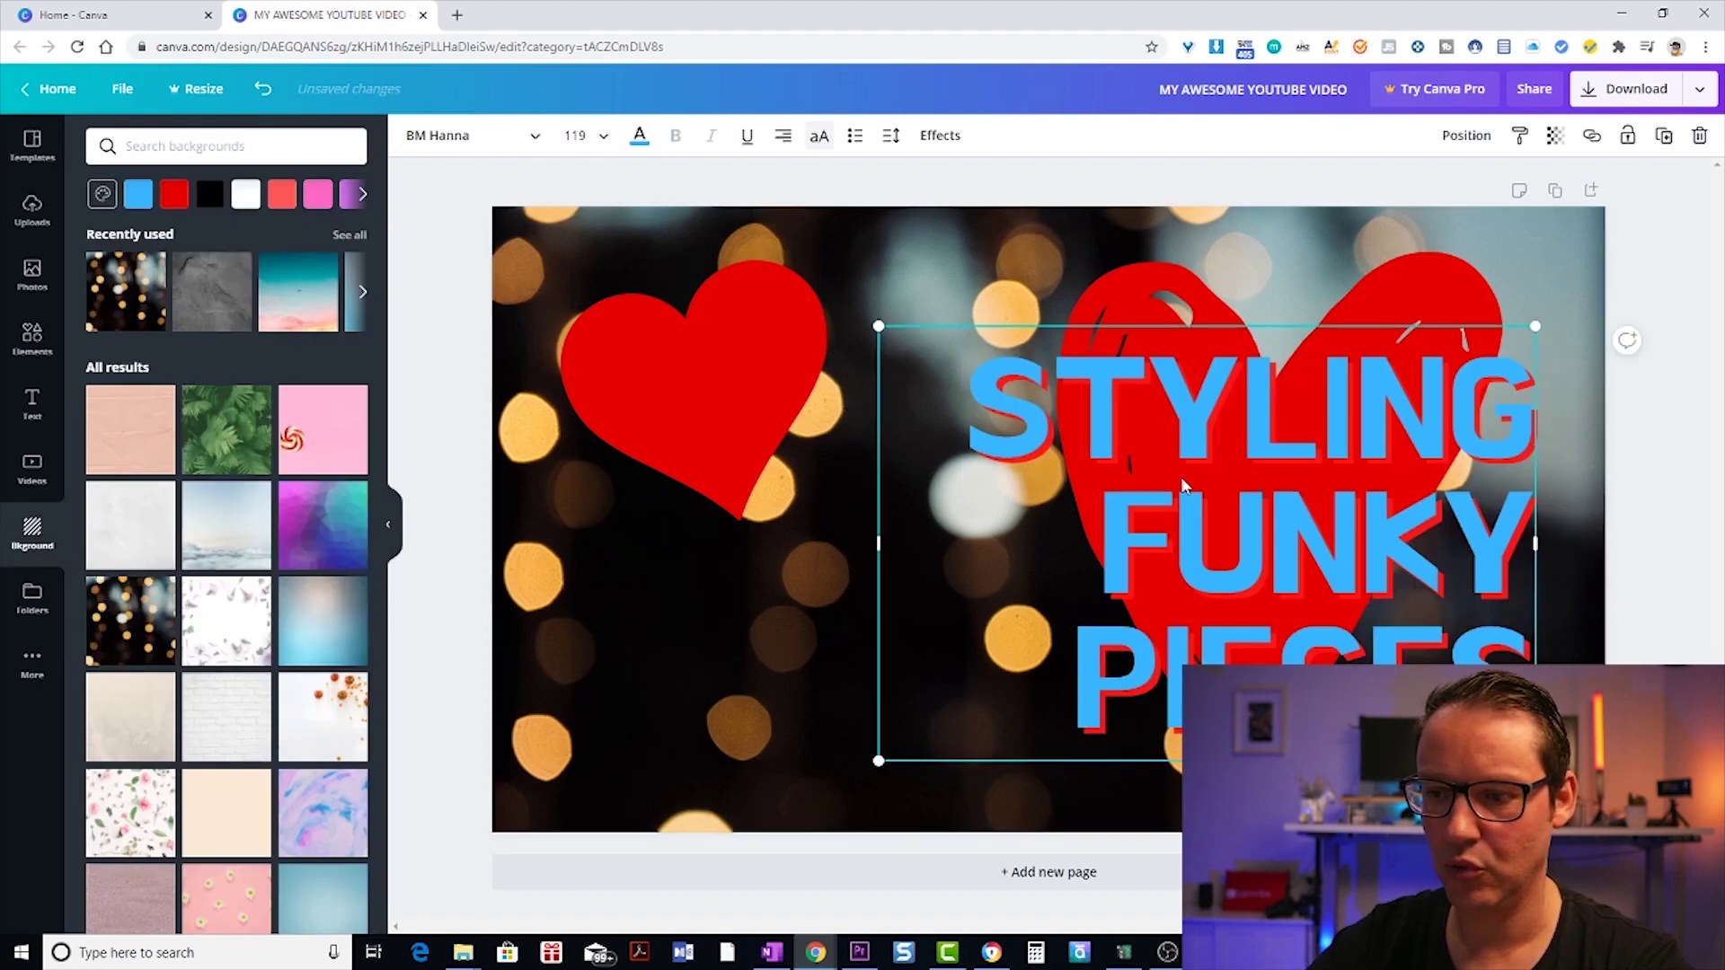
{"action": "key", "text": "ctrl+a"}
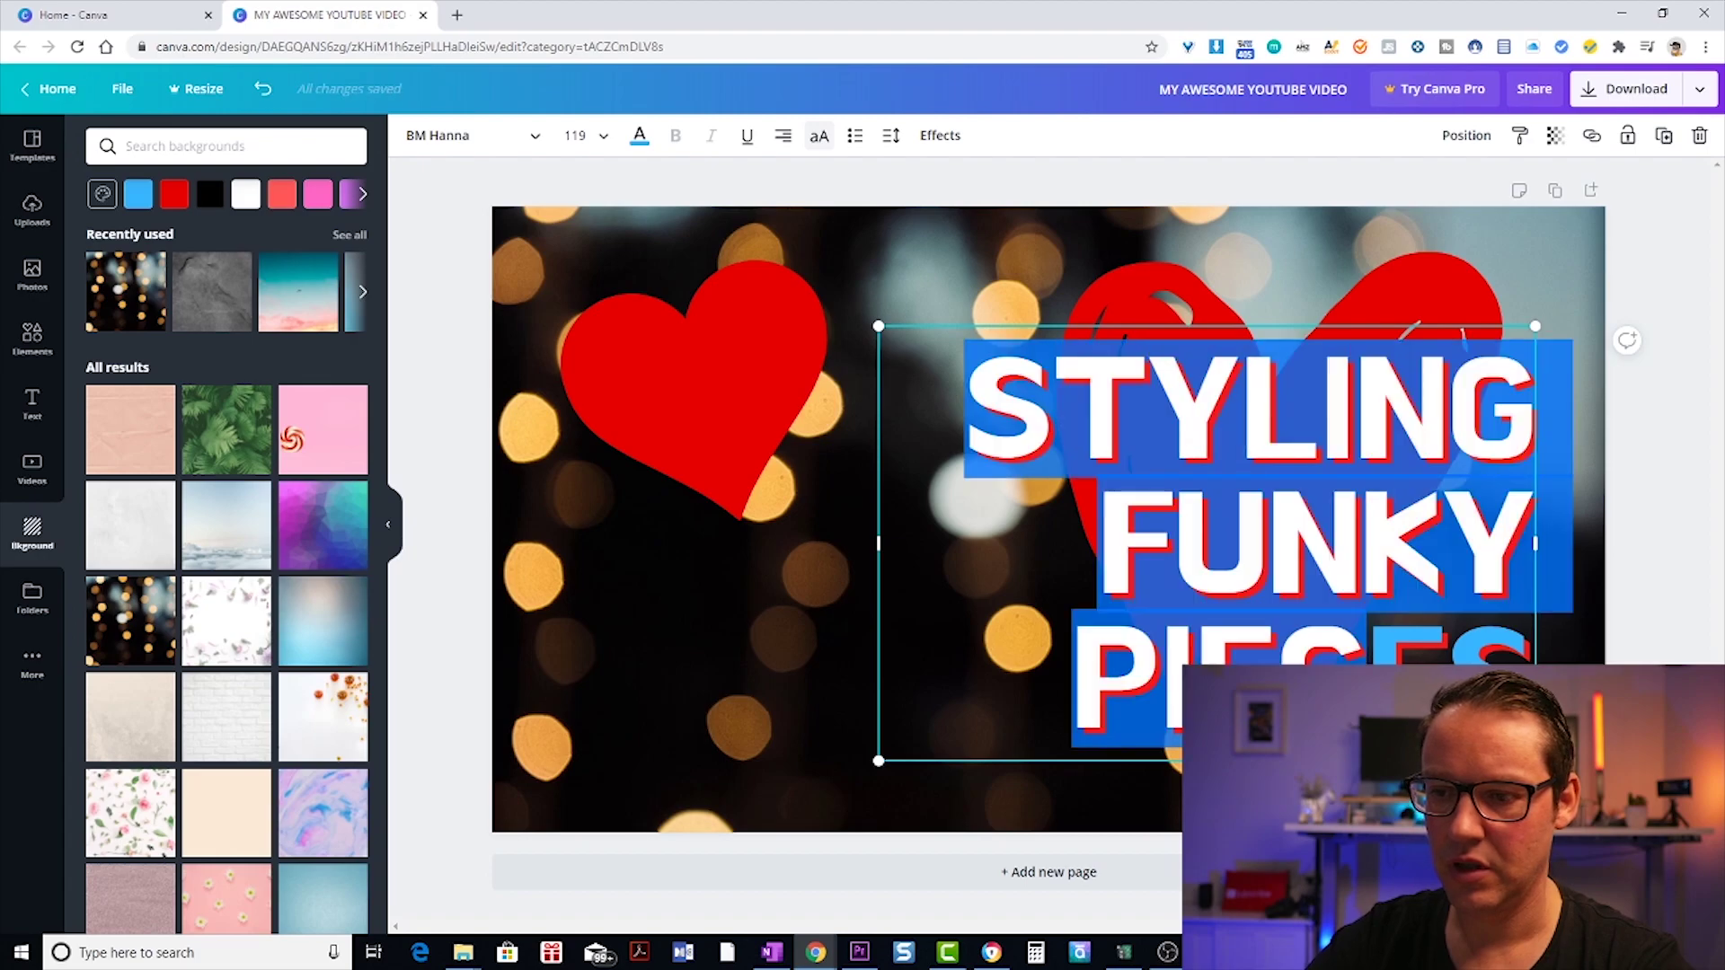
{"action": "left_click", "coordinate": [640, 136]}
{"action": "left_click", "coordinate": [348, 484]}
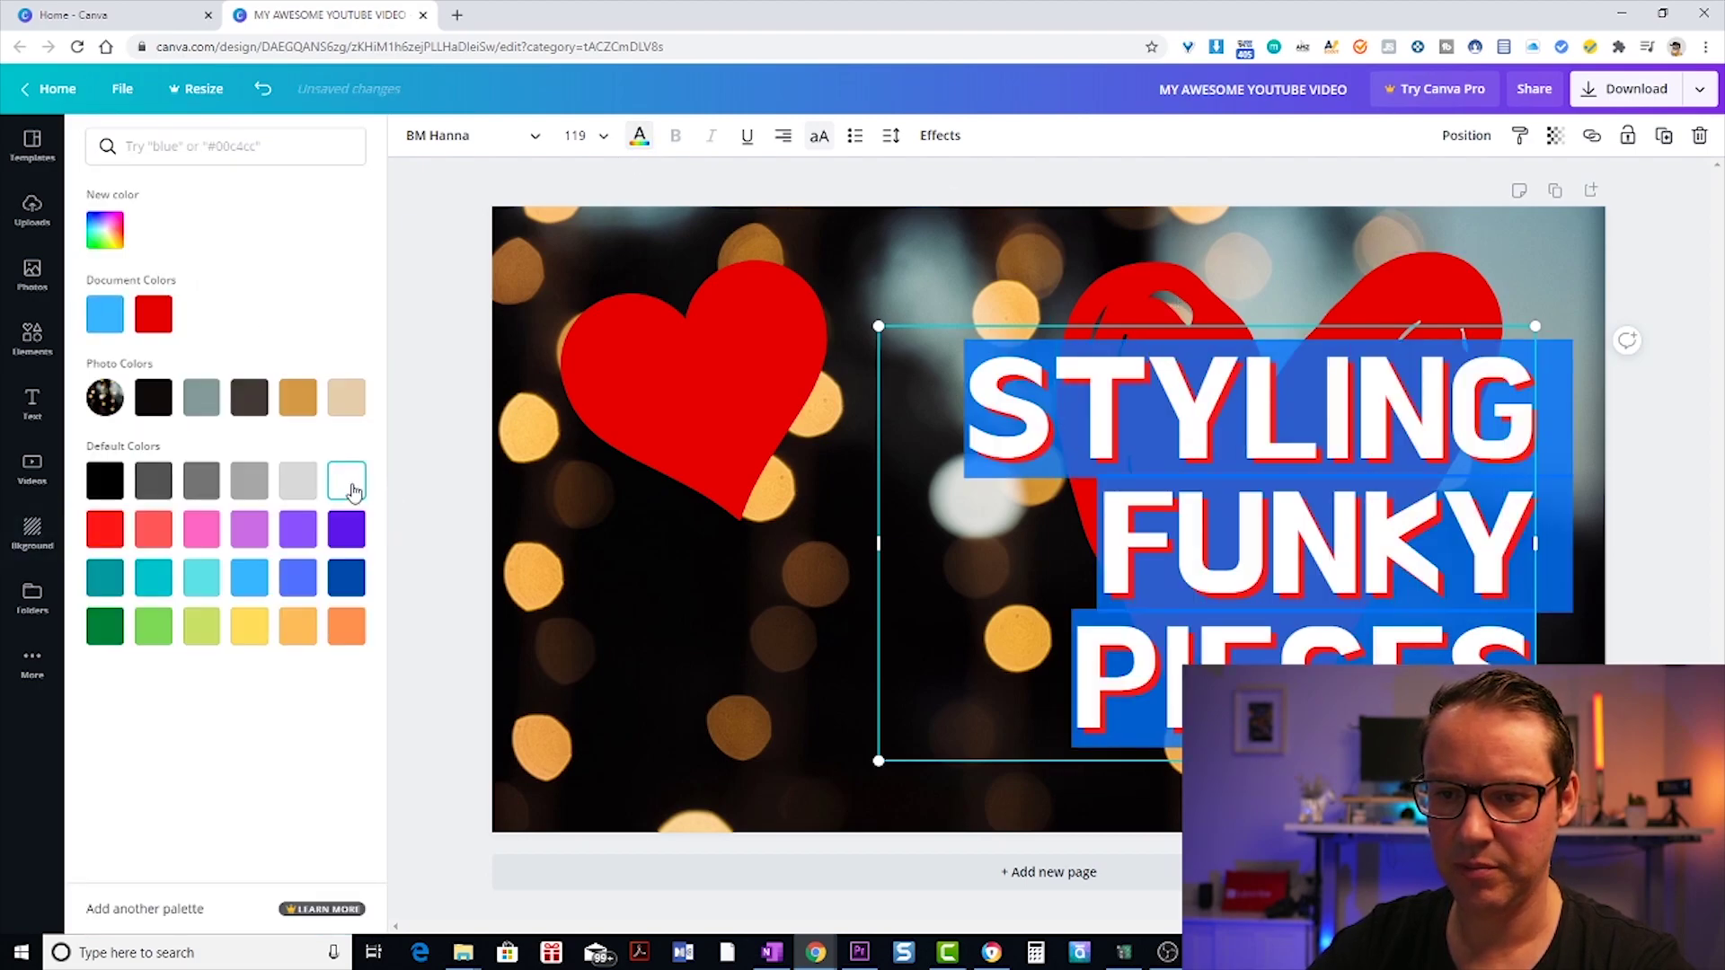
Change the title's drop shadow colour from red to light blue.
{"action": "left_click", "coordinate": [952, 138]}
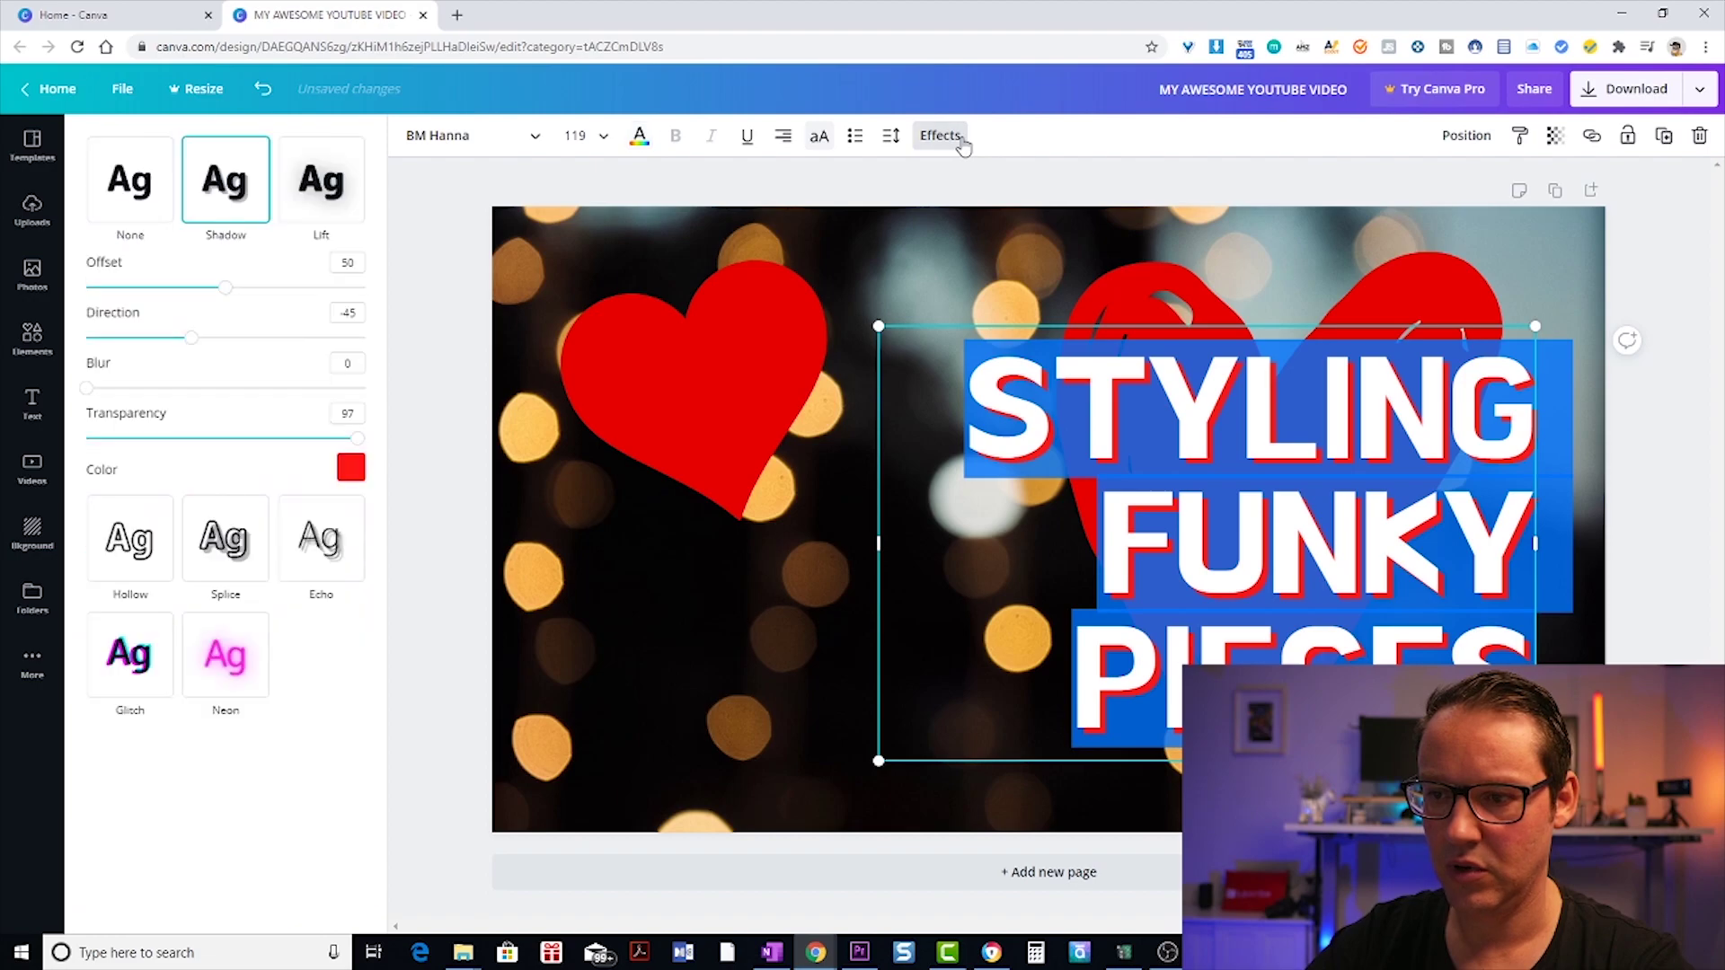
{"action": "left_click", "coordinate": [350, 468]}
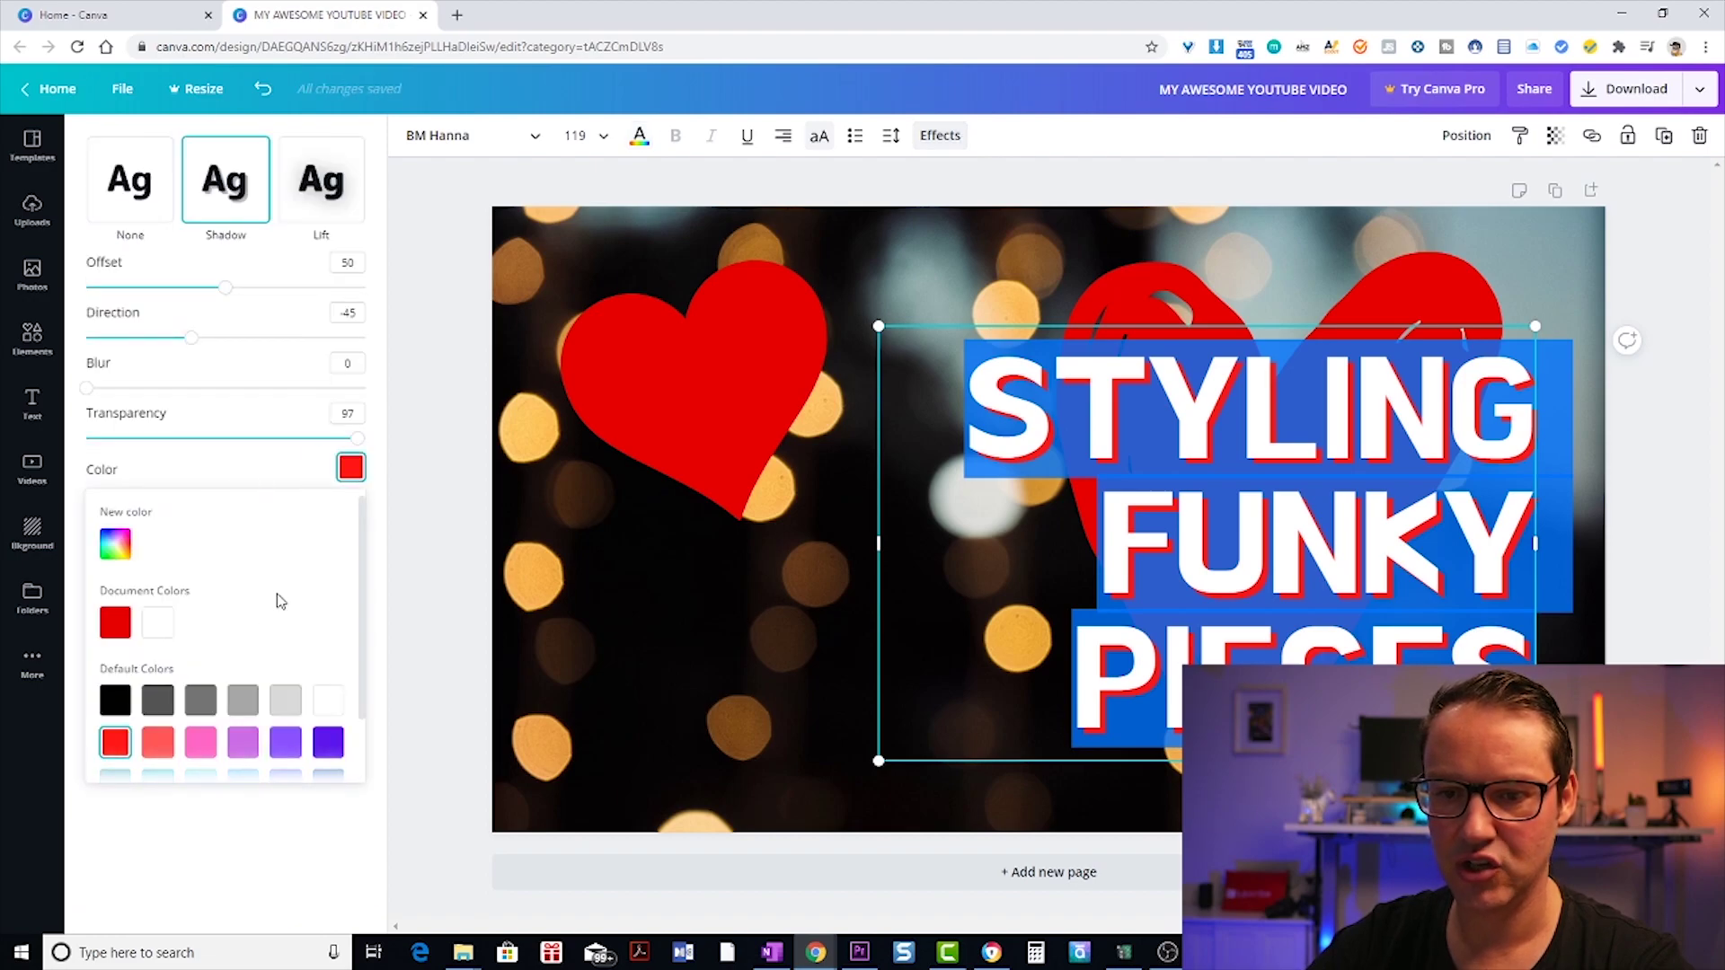
{"action": "scroll", "coordinate": [278, 764], "scroll_direction": "down", "scroll_amount": 1}
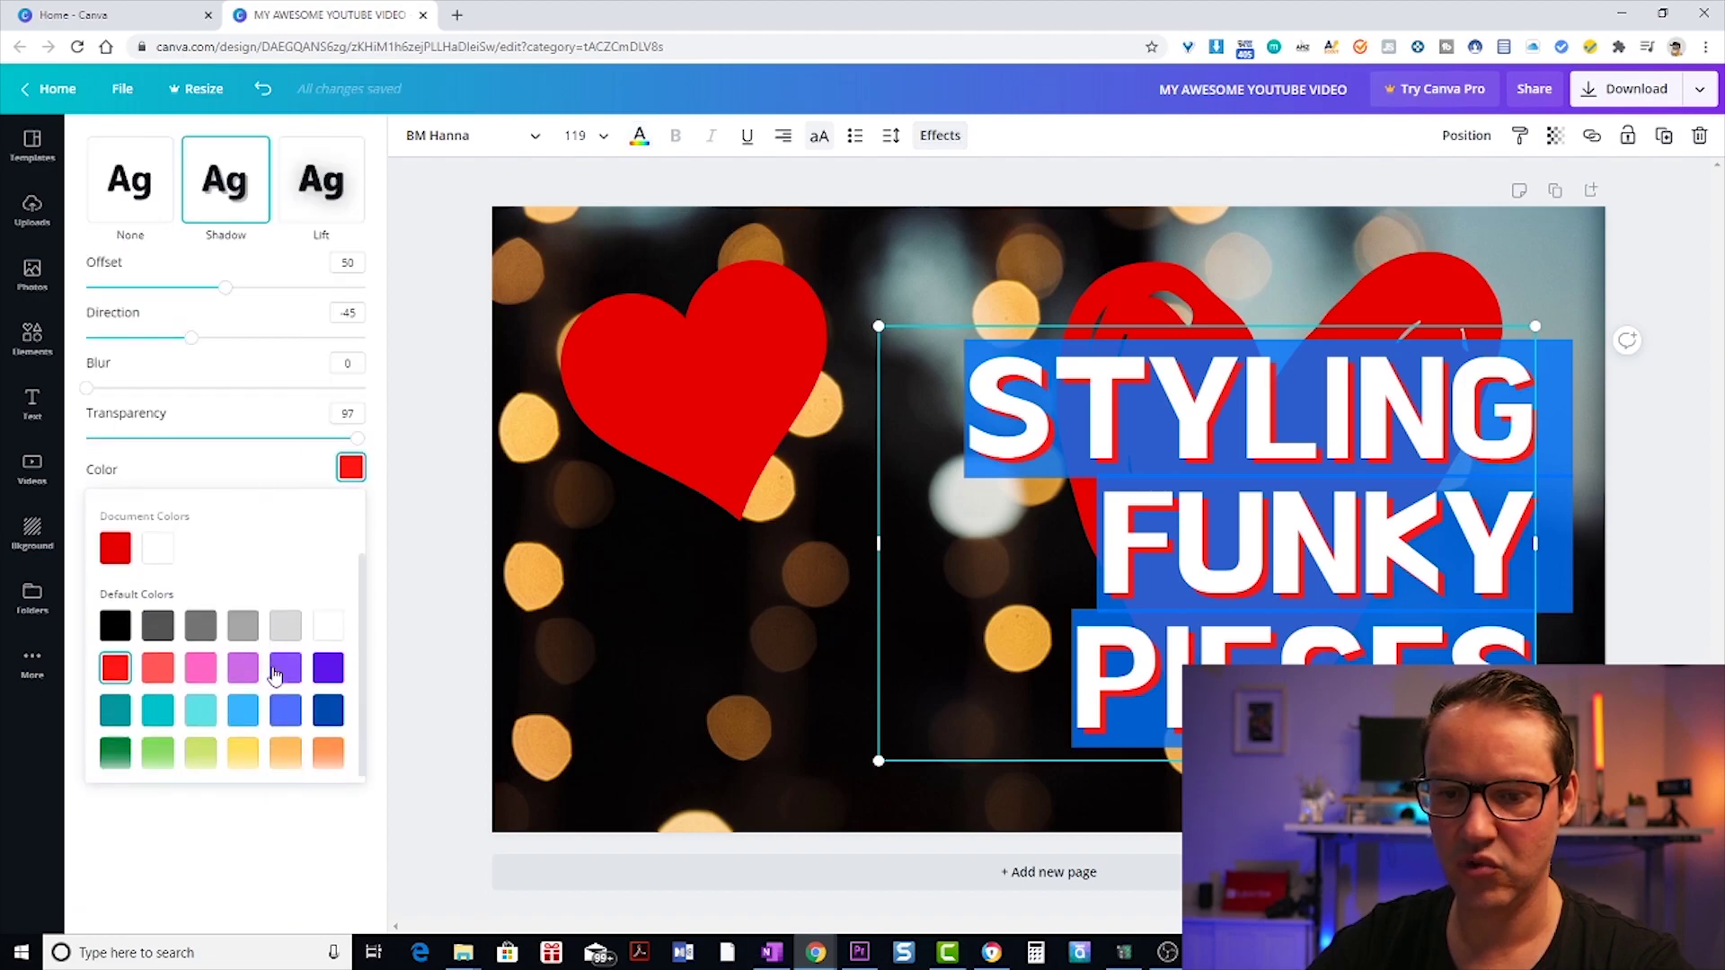
{"action": "left_click", "coordinate": [242, 705]}
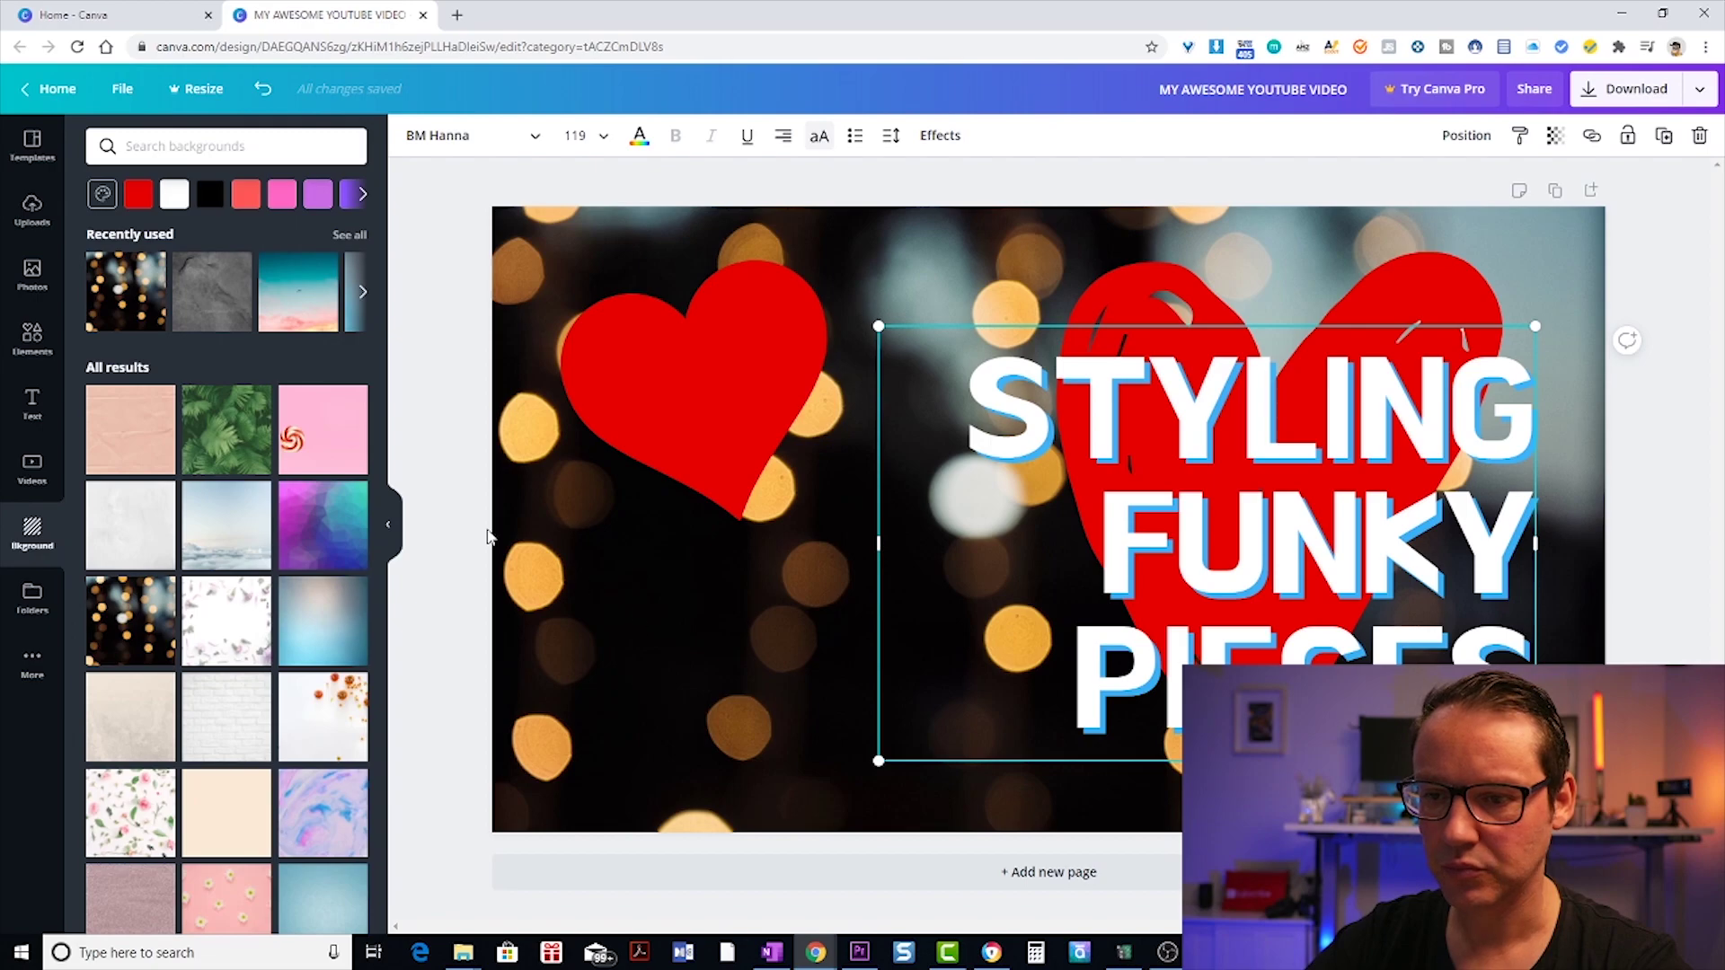
{"action": "left_click", "coordinate": [442, 389]}
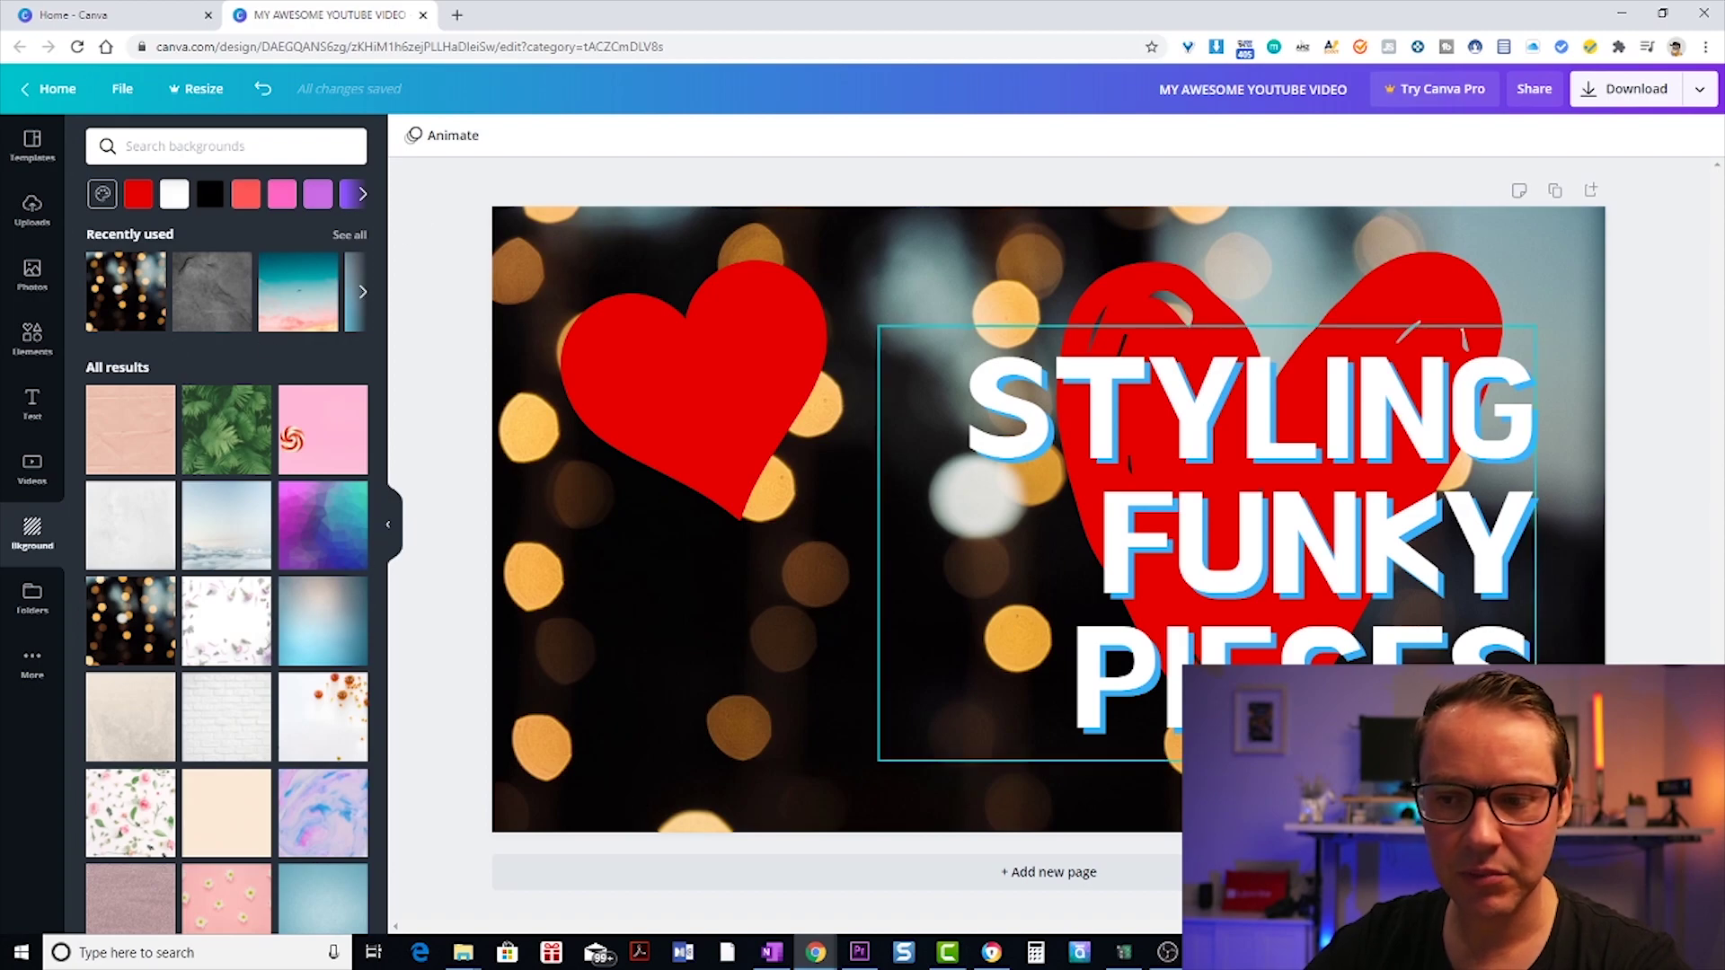
{"action": "left_click", "coordinate": [31, 337]}
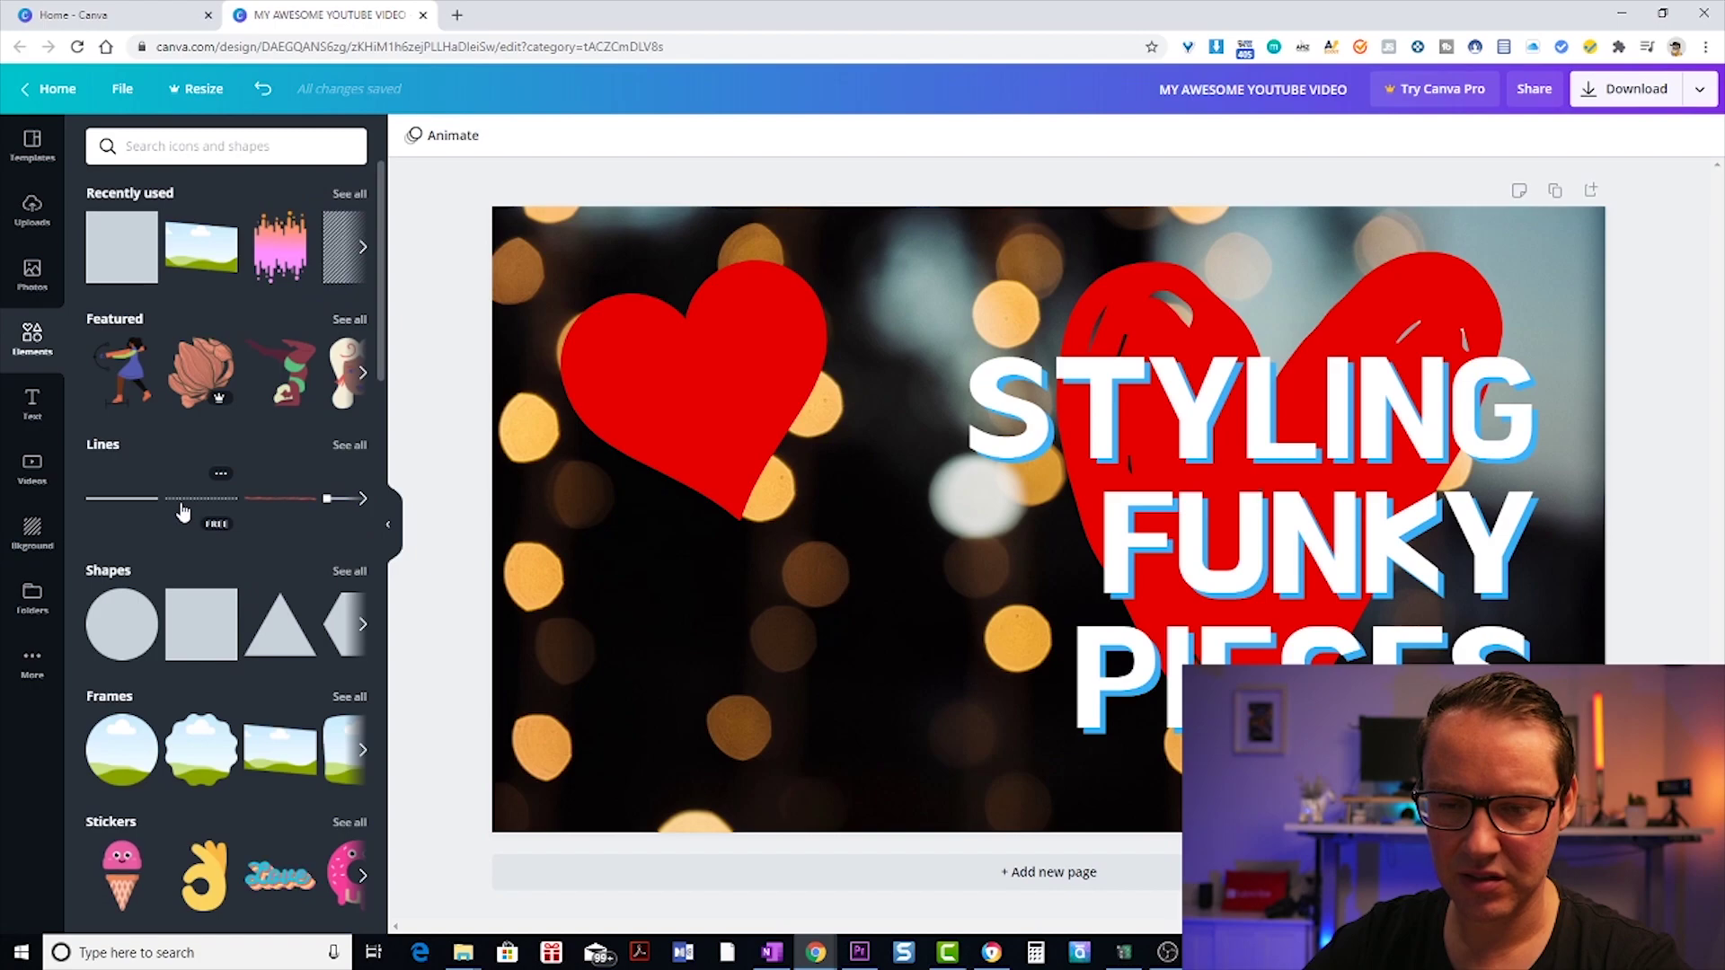
Scroll down to Monoline Elements and show its full set of line-art shapes.
{"action": "scroll", "coordinate": [223, 539], "scroll_direction": "down", "scroll_amount": 5}
{"action": "scroll", "coordinate": [225, 563], "scroll_direction": "down", "scroll_amount": 1}
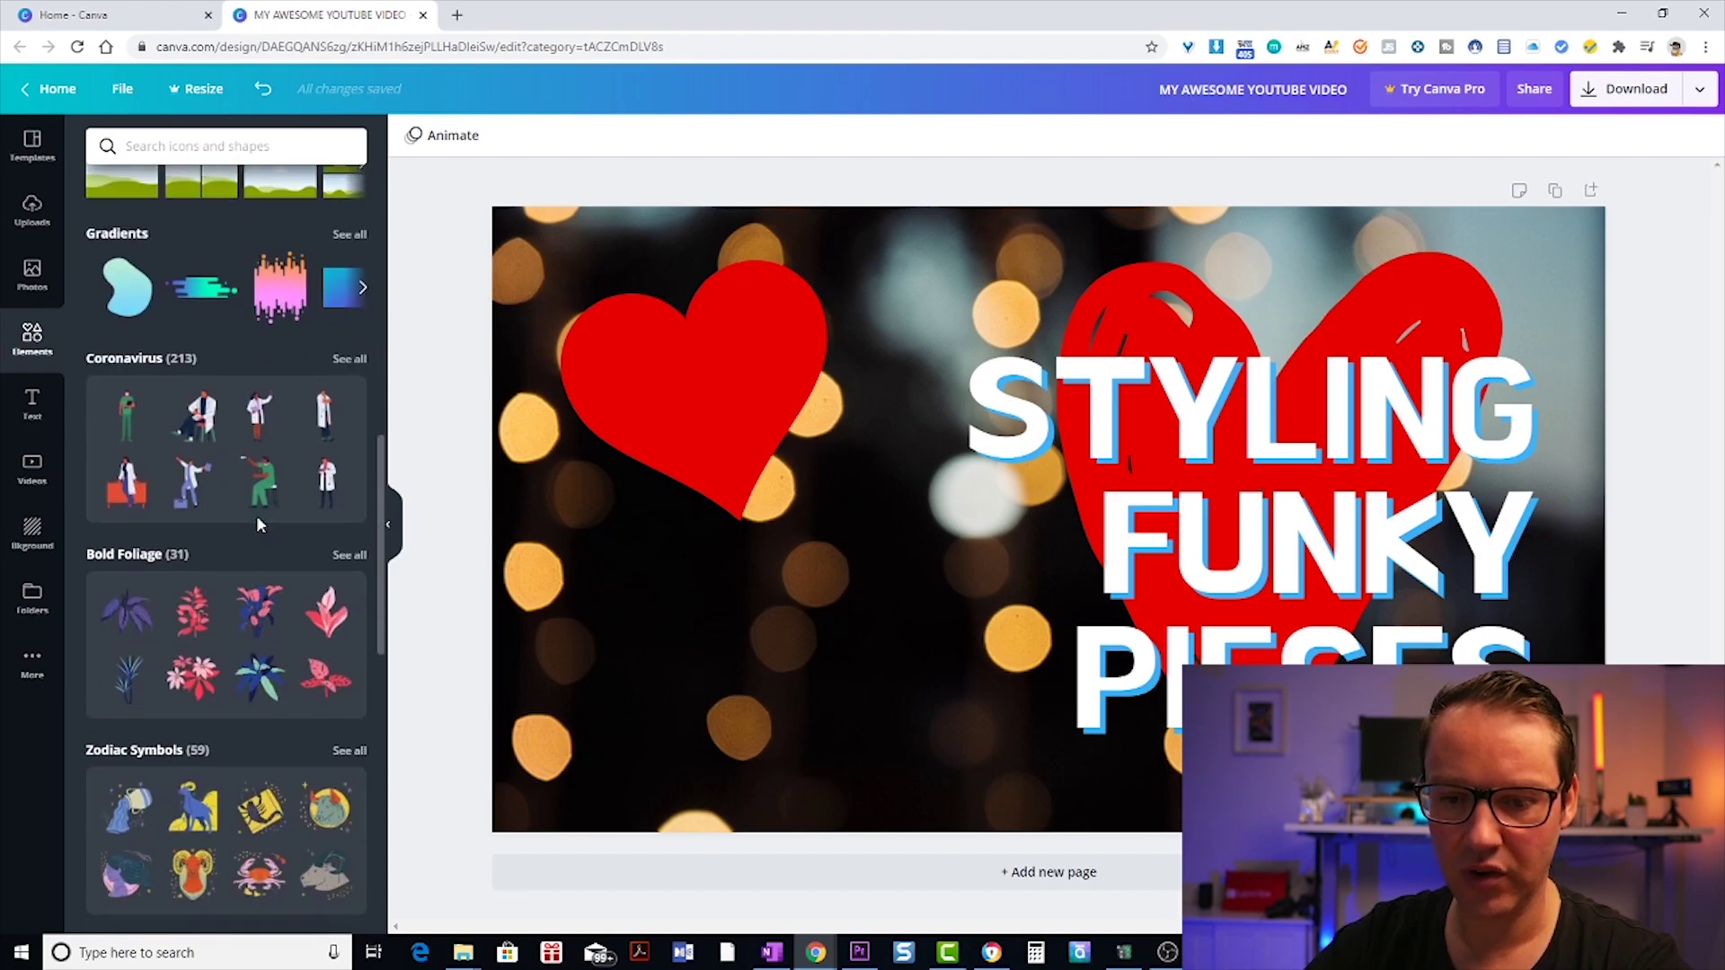
{"action": "scroll", "coordinate": [258, 523], "scroll_direction": "down", "scroll_amount": 7}
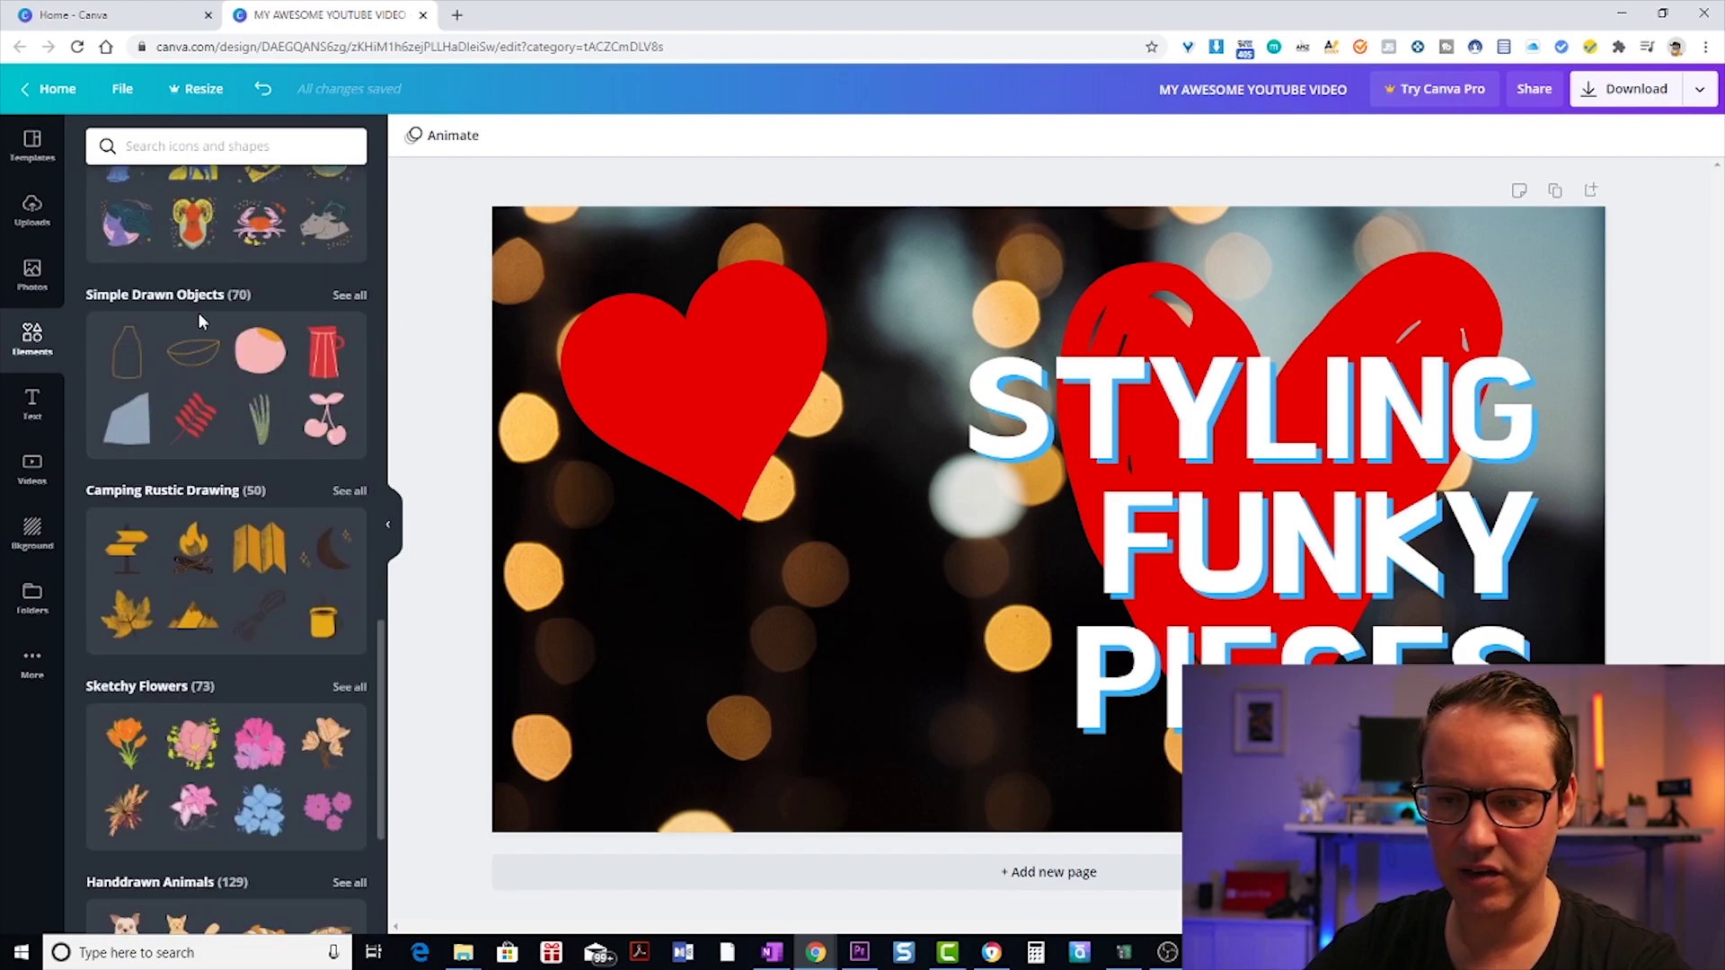
{"action": "scroll", "coordinate": [193, 350], "scroll_direction": "down", "scroll_amount": 10}
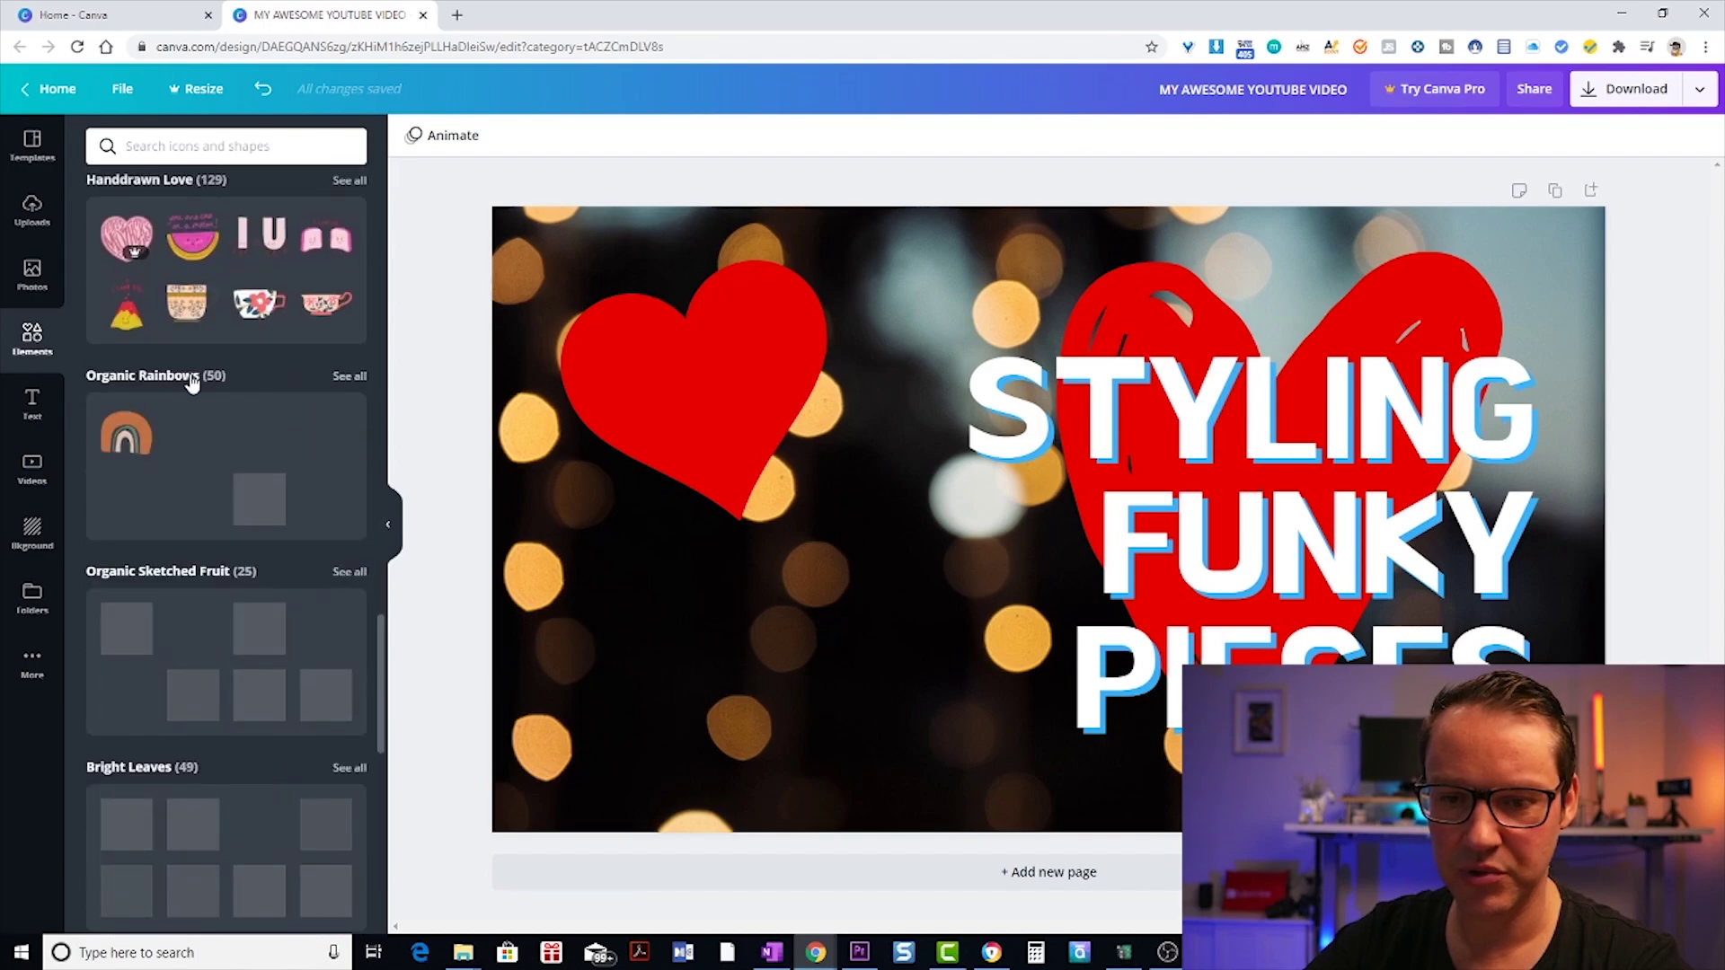
{"action": "scroll", "coordinate": [207, 405], "scroll_direction": "down", "scroll_amount": 2}
{"action": "scroll", "coordinate": [280, 454], "scroll_direction": "down", "scroll_amount": 1}
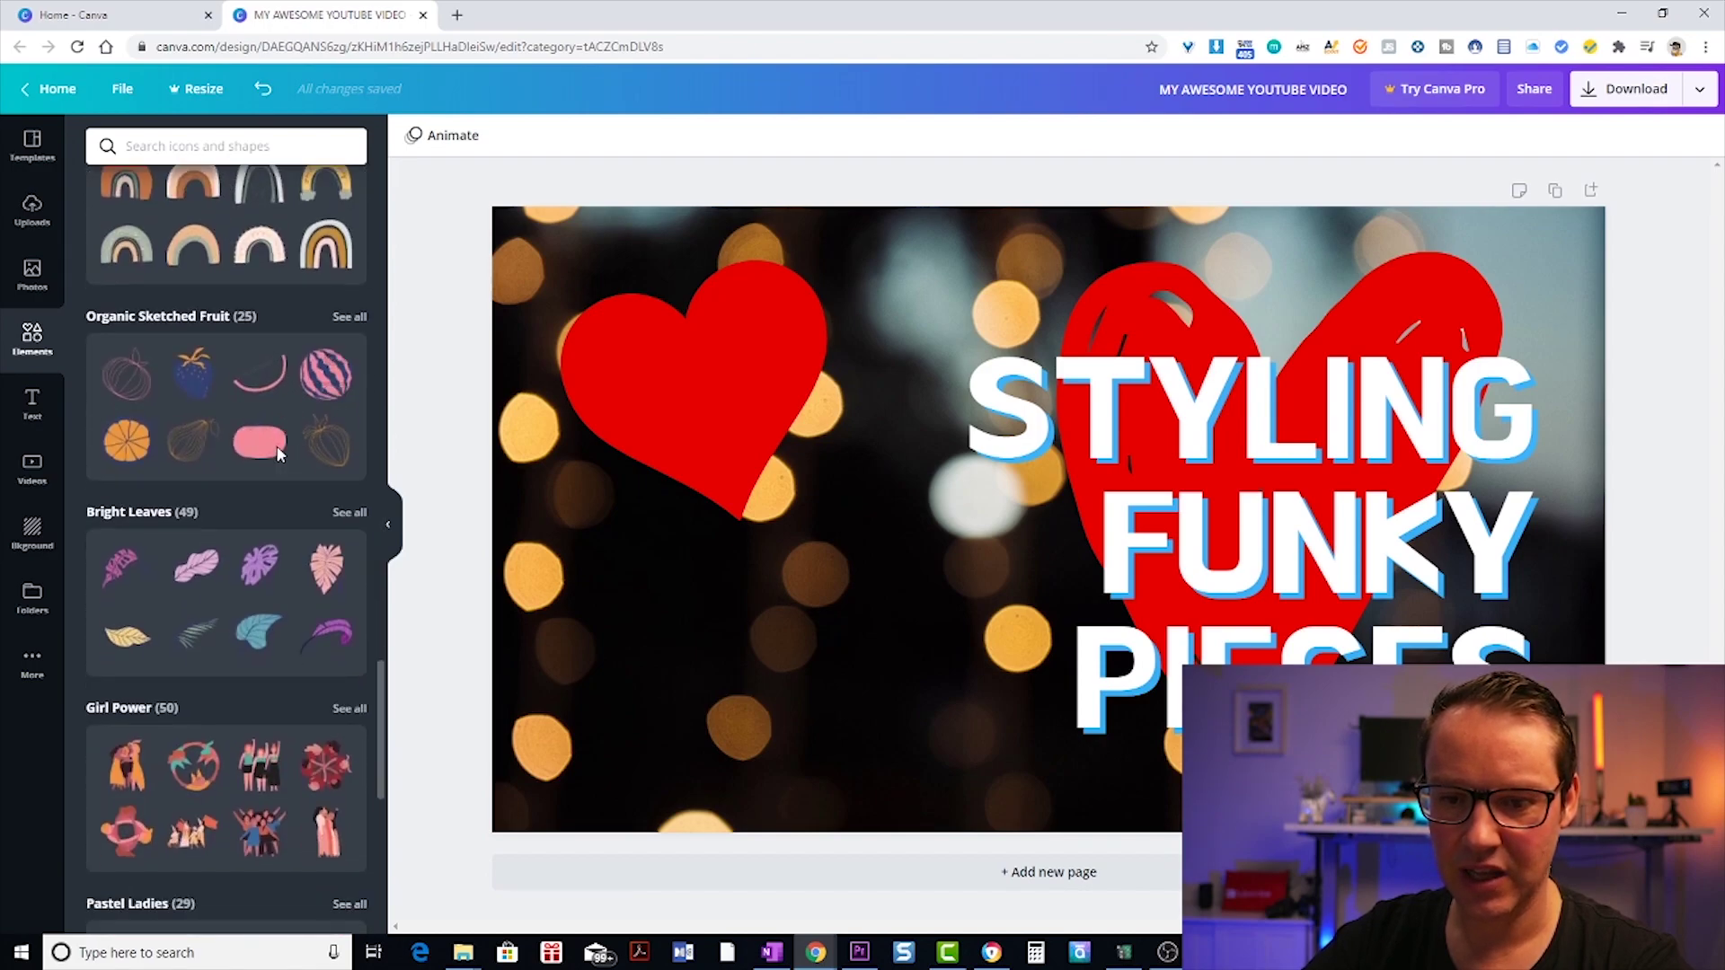
{"action": "scroll", "coordinate": [270, 454], "scroll_direction": "down", "scroll_amount": 14}
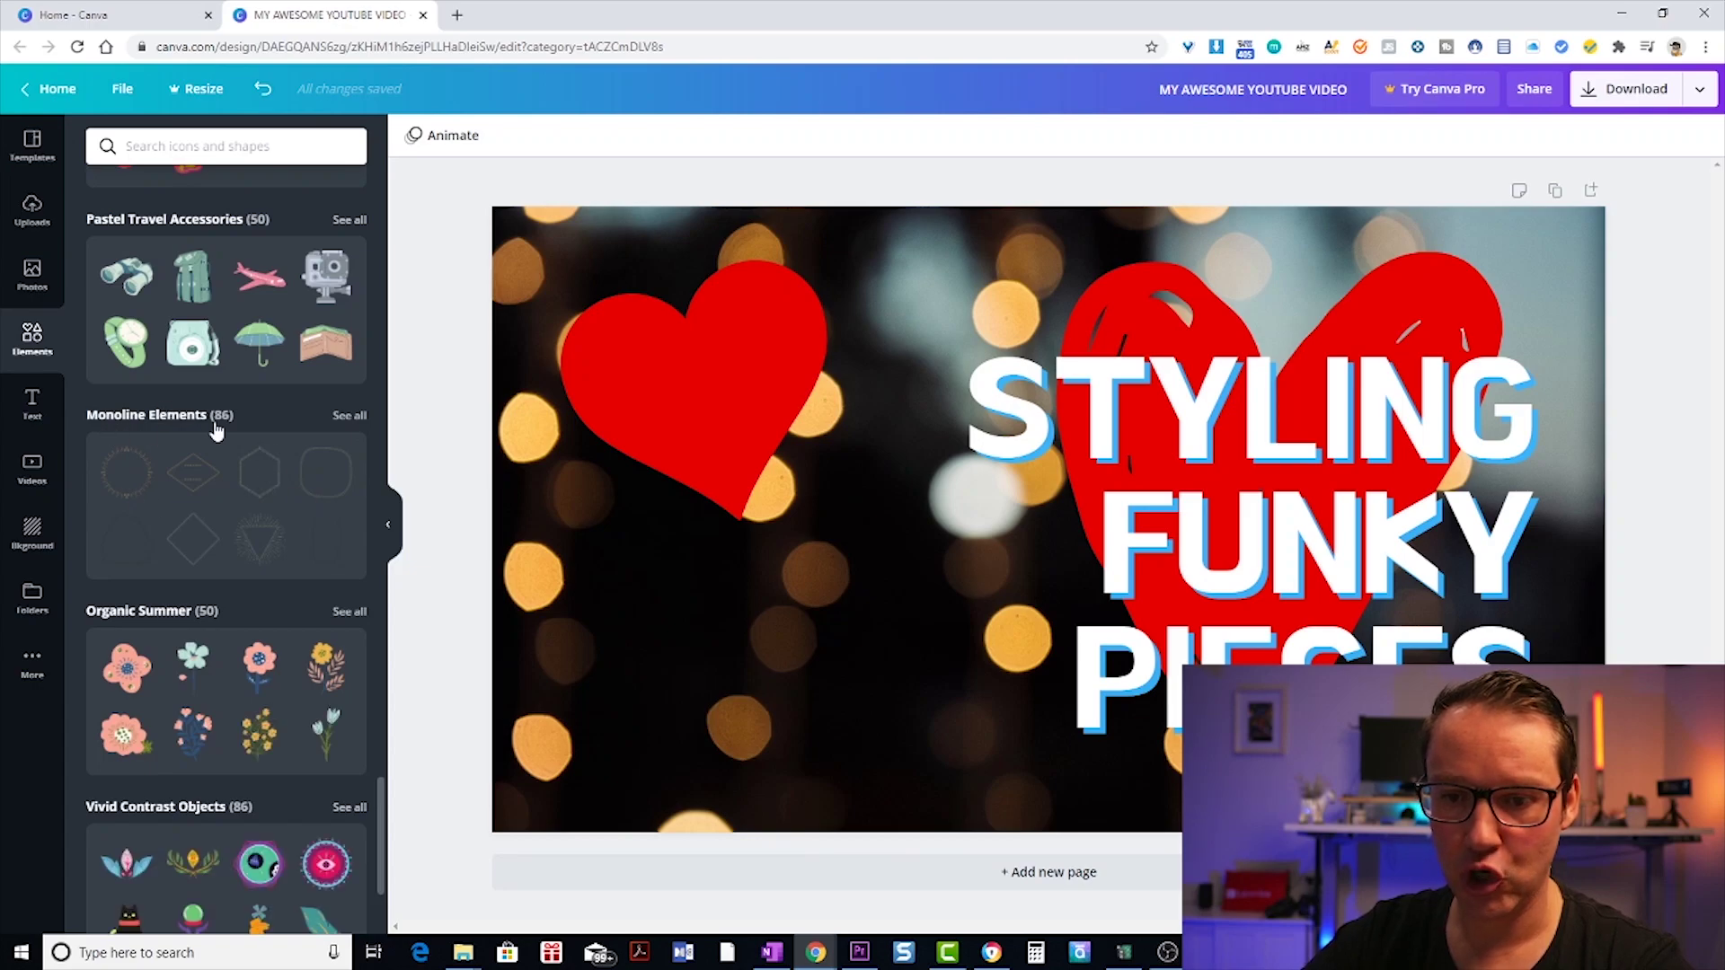
{"action": "left_click", "coordinate": [343, 419]}
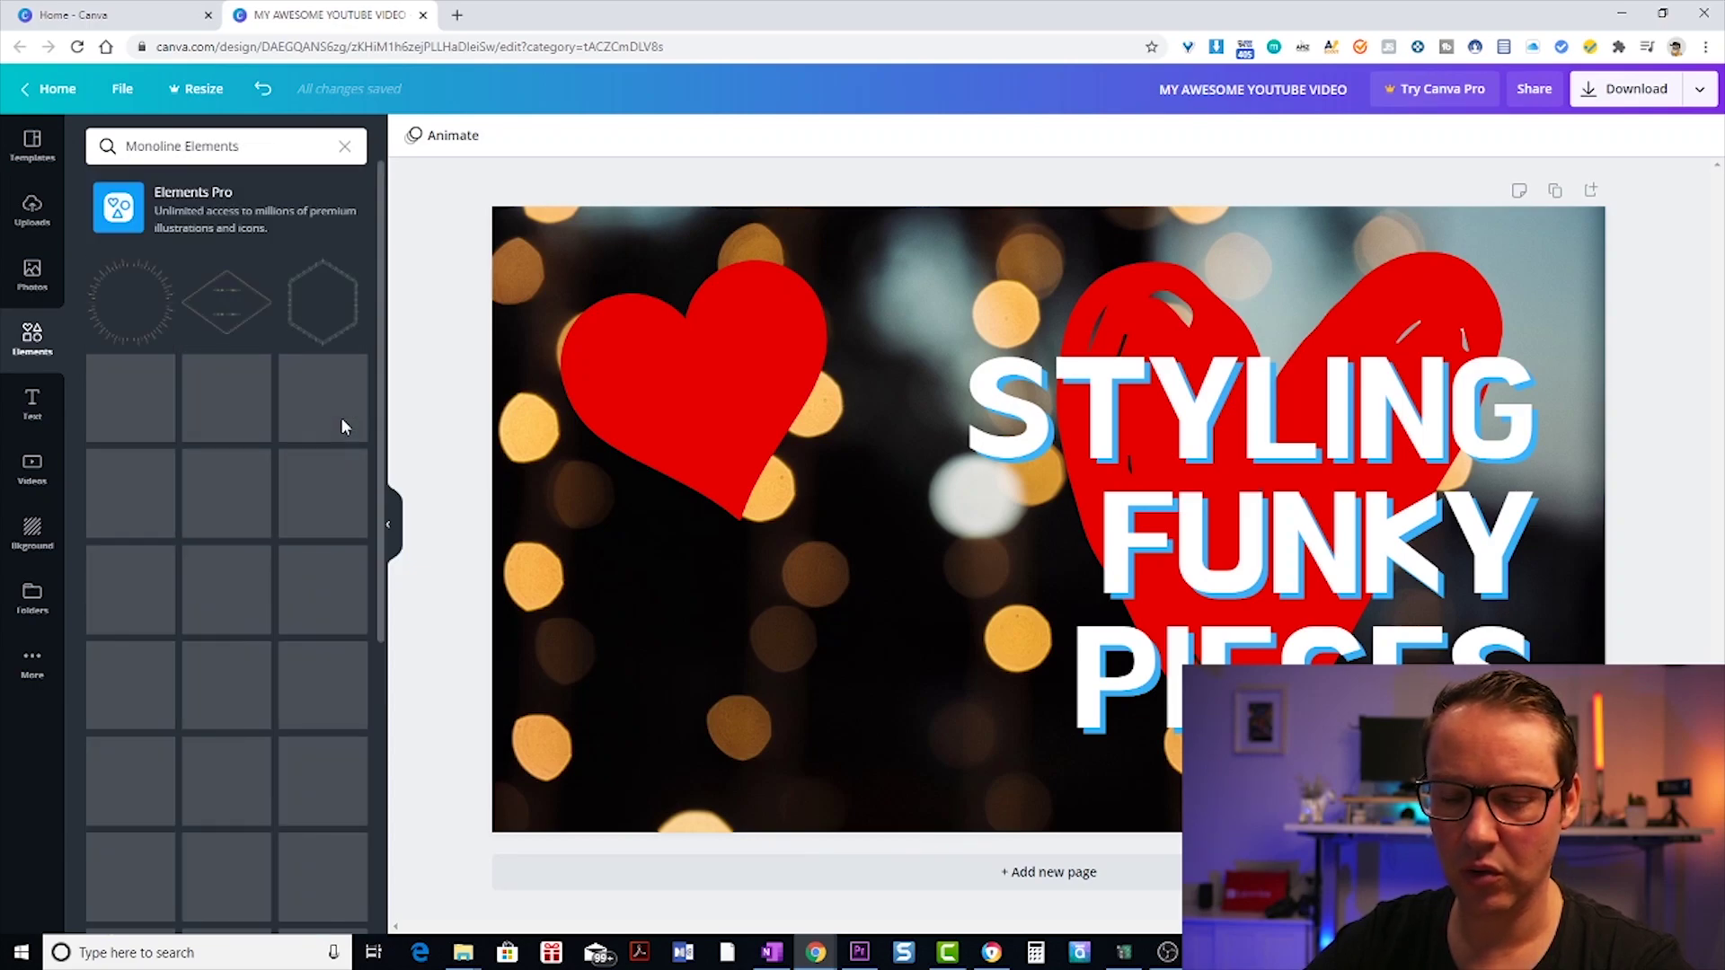
{"action": "scroll", "coordinate": [188, 449], "scroll_direction": "down", "scroll_amount": 1}
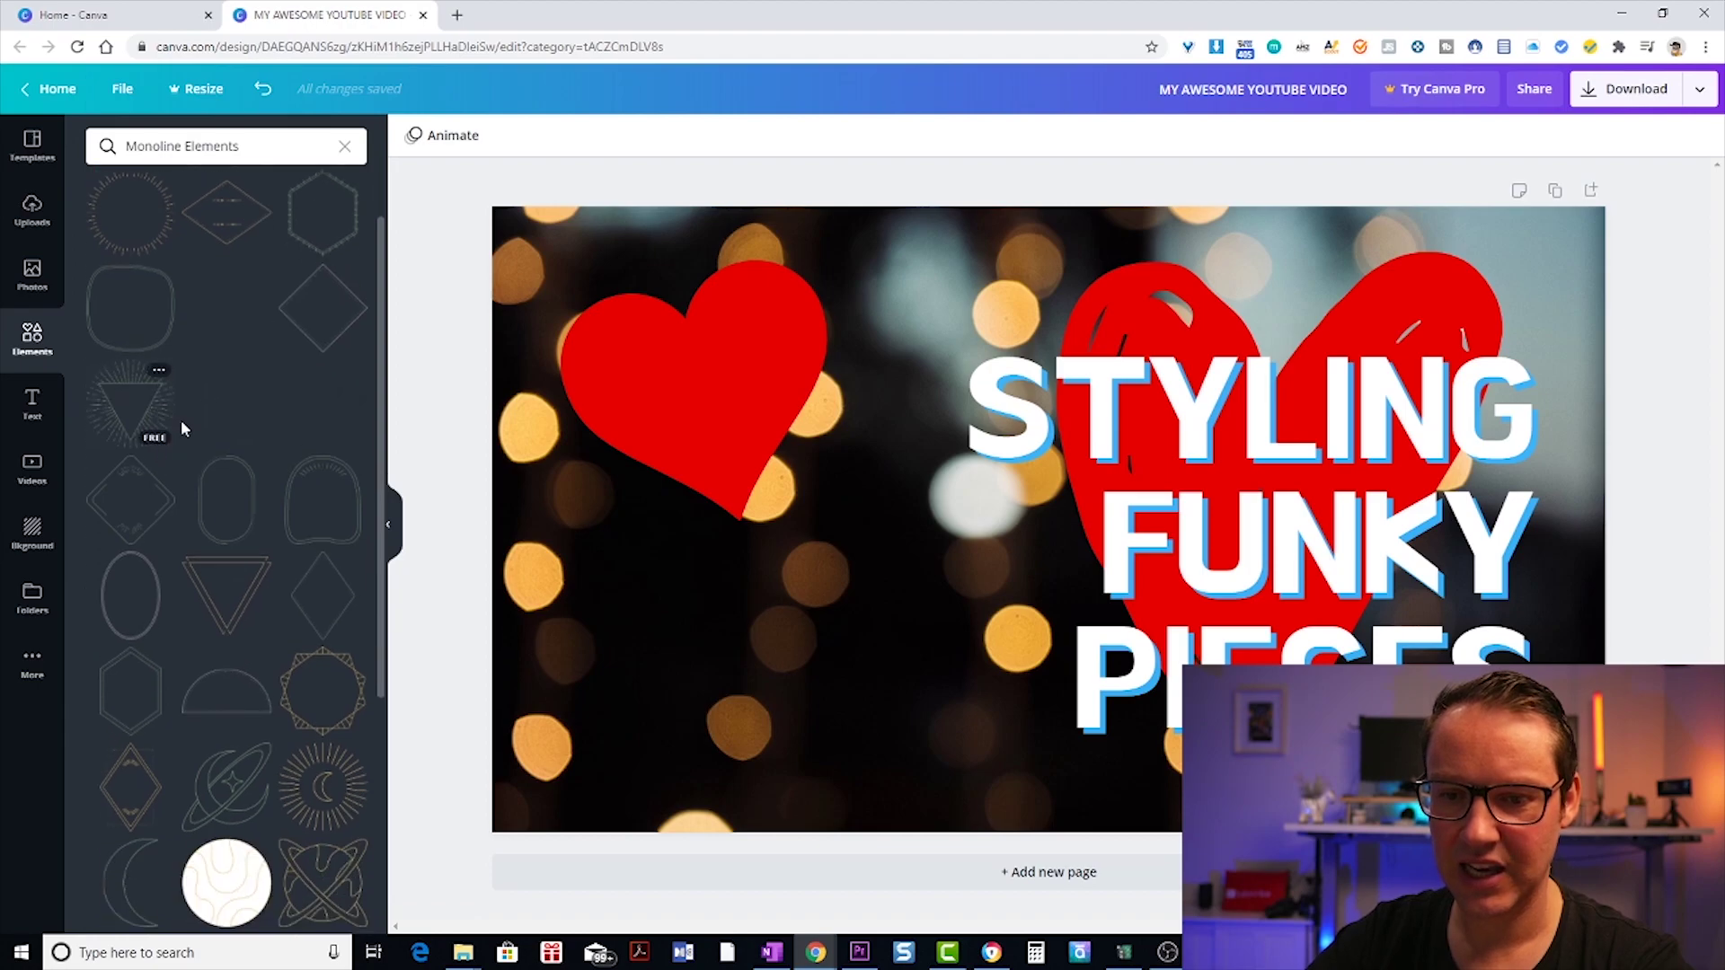
{"action": "scroll", "coordinate": [270, 628], "scroll_direction": "down", "scroll_amount": 3}
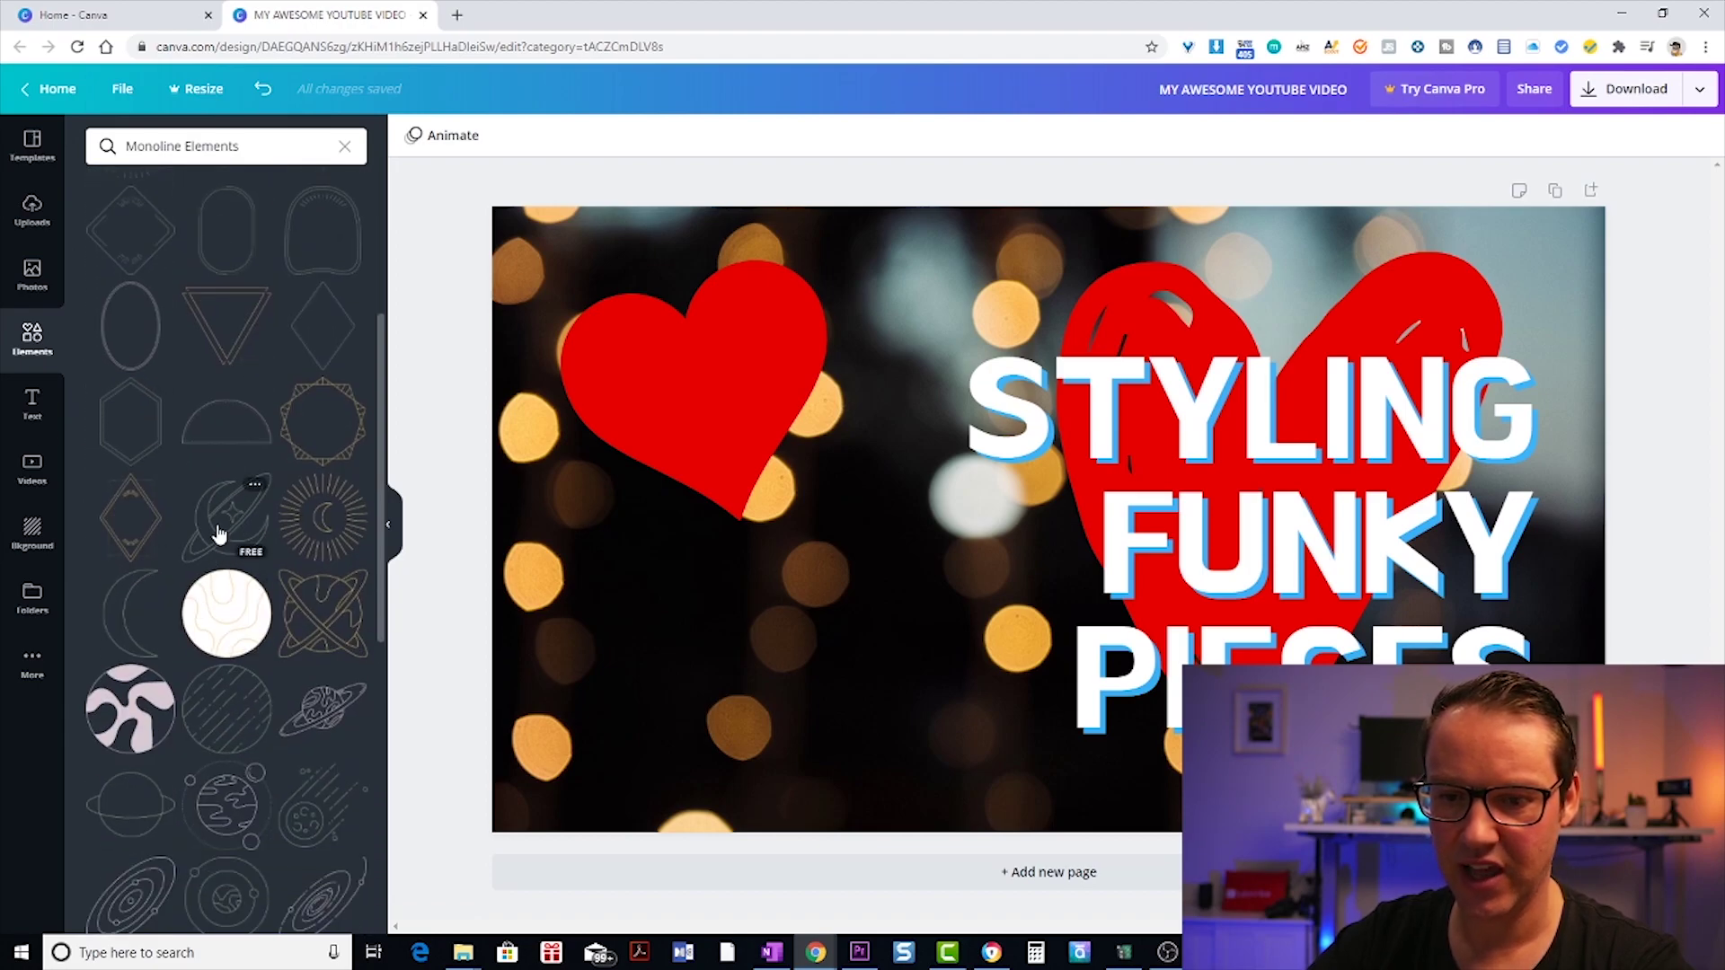
{"action": "scroll", "coordinate": [252, 584], "scroll_direction": "down", "scroll_amount": 1}
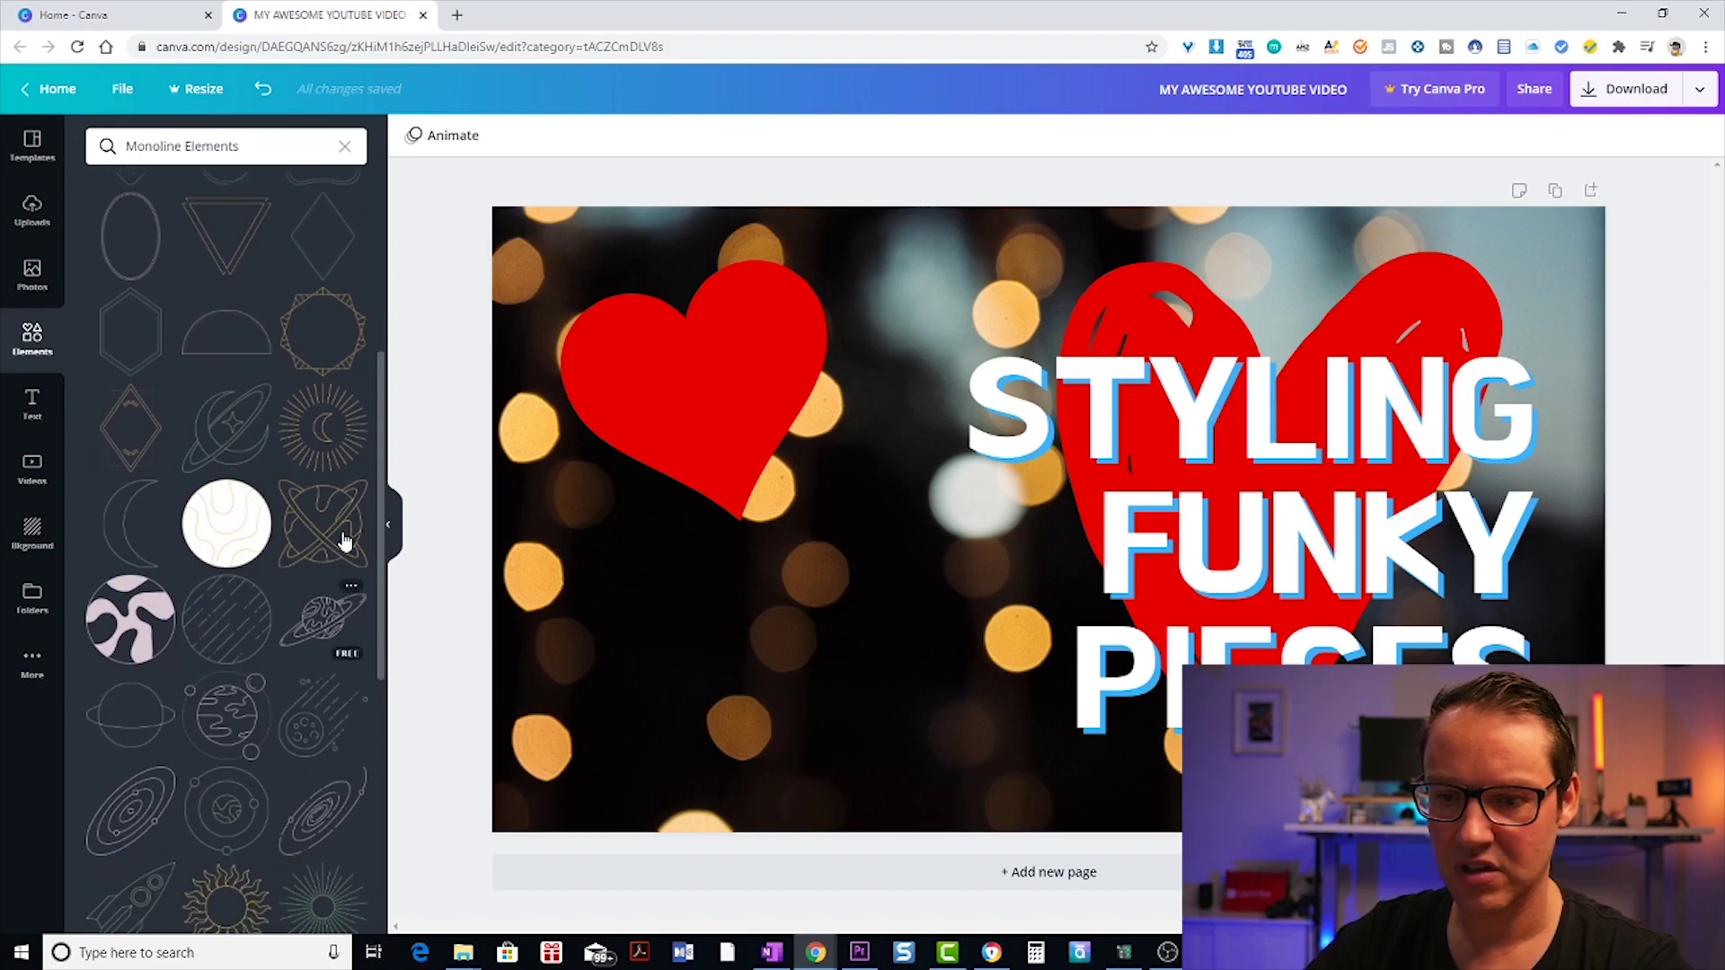
Add the striped circle, enlarge it around the left heart, and tilt and centre the heart.
{"action": "left_click", "coordinate": [225, 629]}
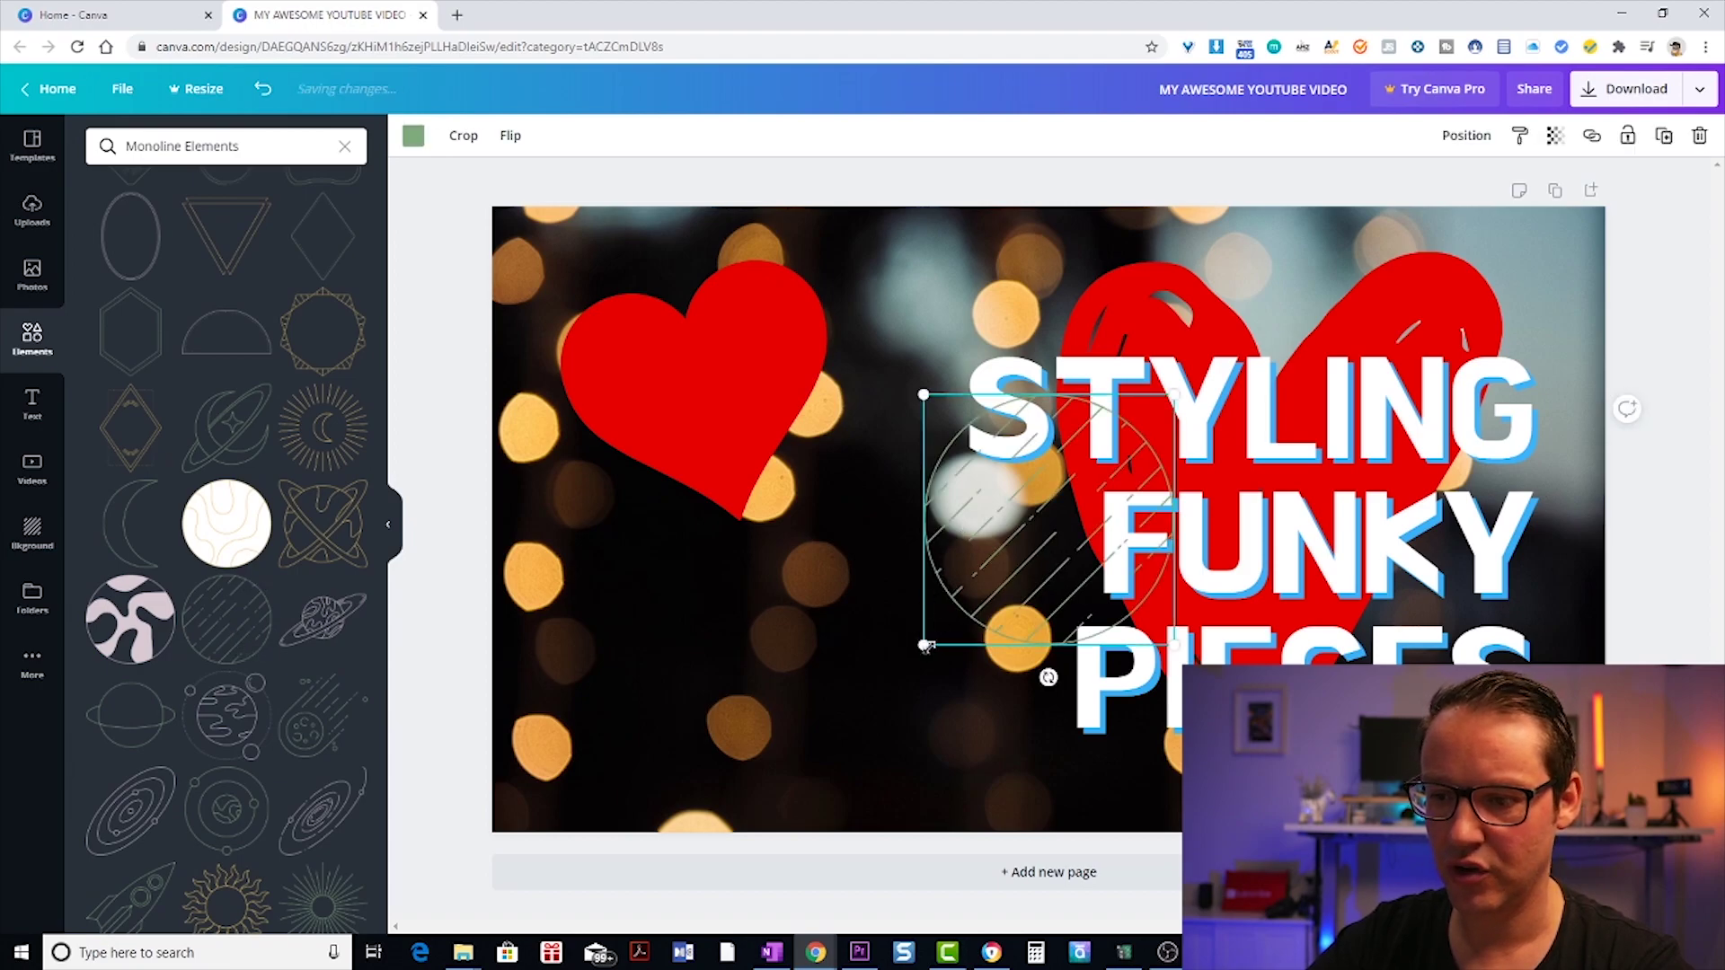
{"action": "left_click_drag", "start_coordinate": [925, 645], "coordinate": [833, 735]}
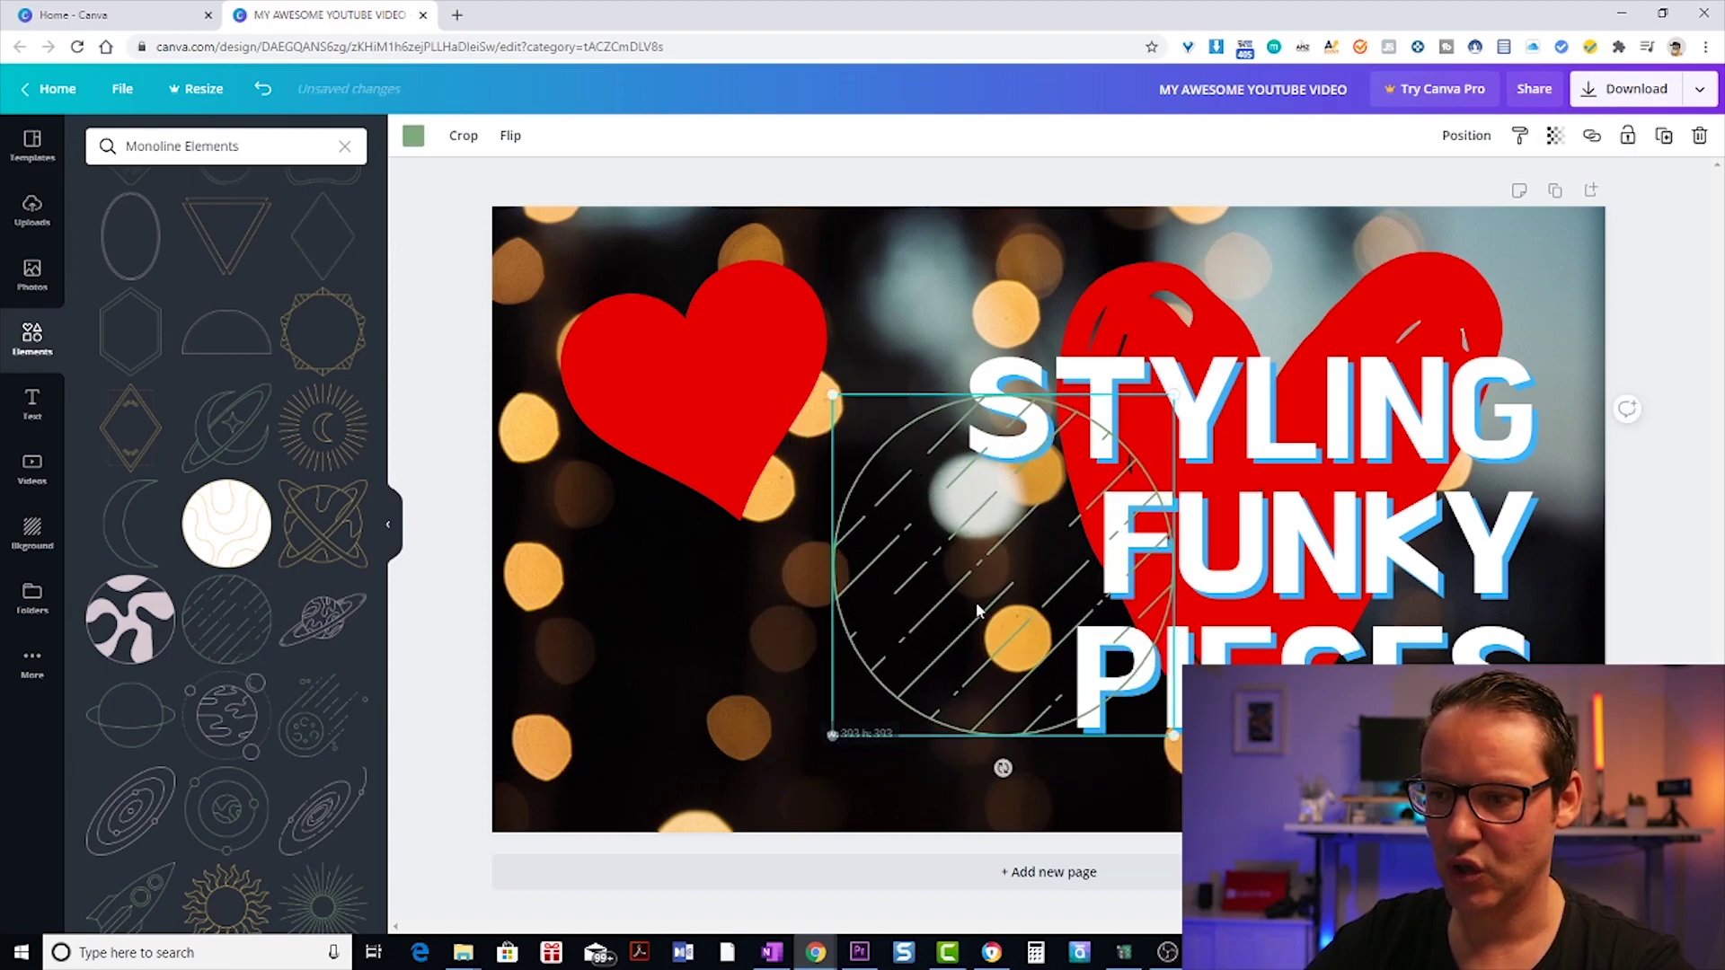
{"action": "left_click_drag", "start_coordinate": [976, 602], "coordinate": [683, 501]}
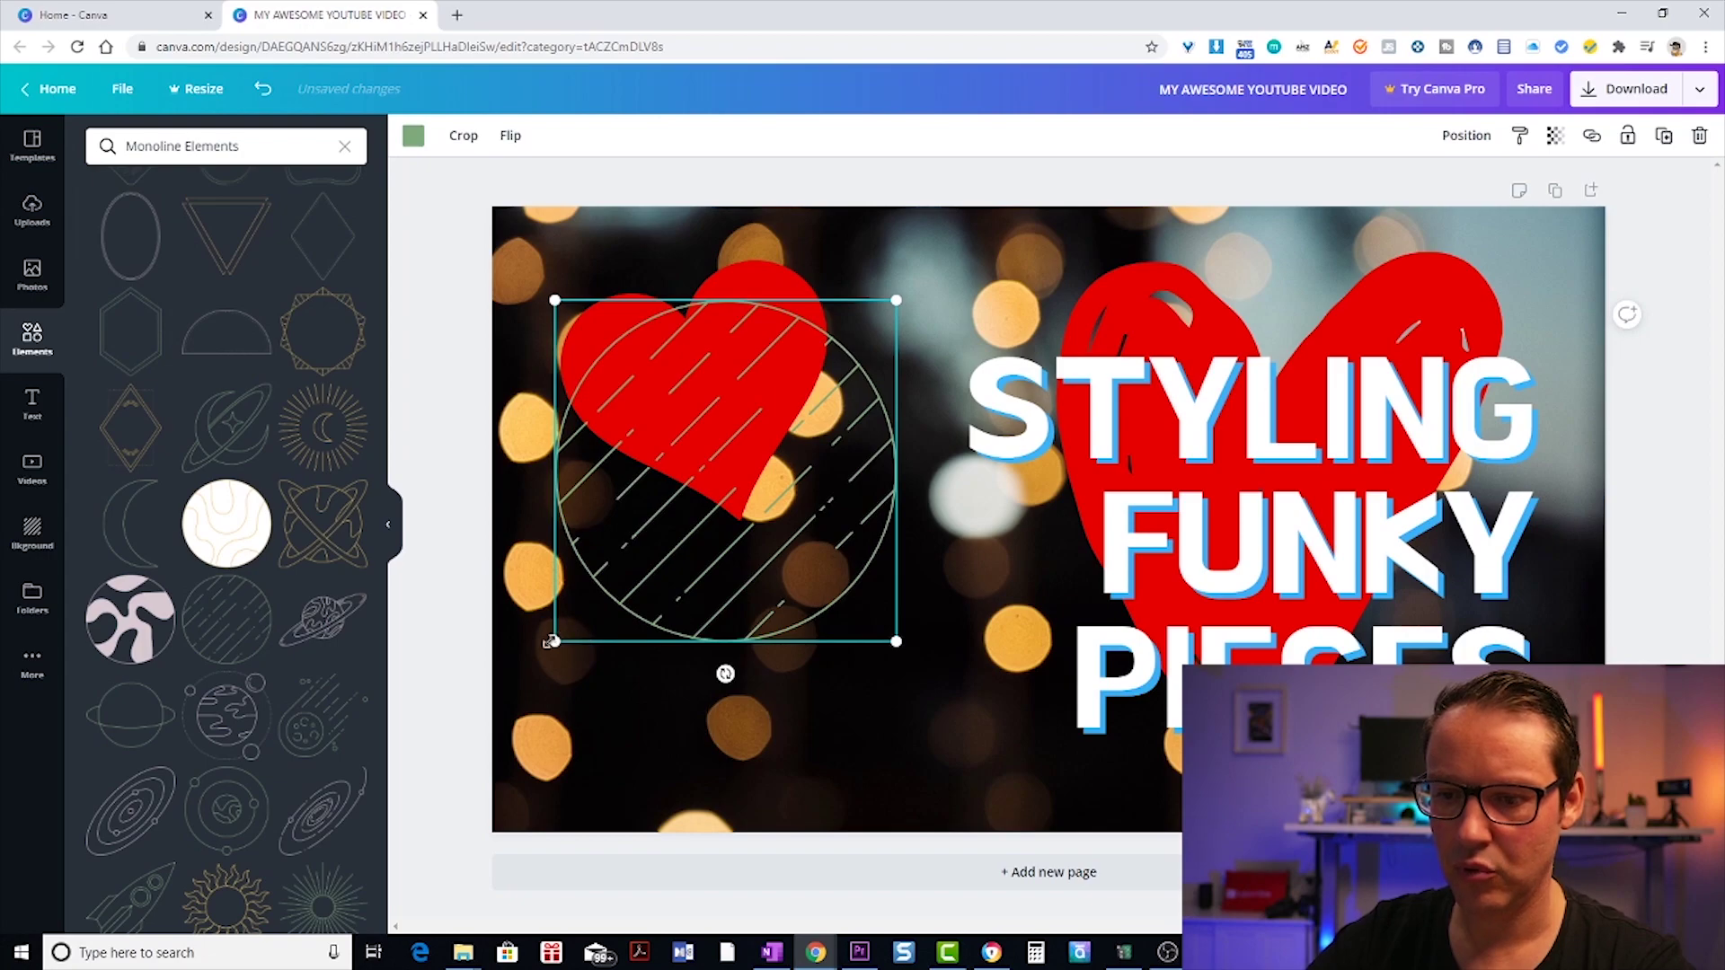
{"action": "left_click_drag", "start_coordinate": [550, 641], "coordinate": [523, 674]}
{"action": "left_click", "coordinate": [682, 422]}
{"action": "left_click_drag", "start_coordinate": [691, 553], "coordinate": [751, 551]}
{"action": "left_click_drag", "start_coordinate": [764, 422], "coordinate": [783, 373]}
Send the striped circle backward so it sits behind the heart.
{"action": "left_click", "coordinate": [710, 342]}
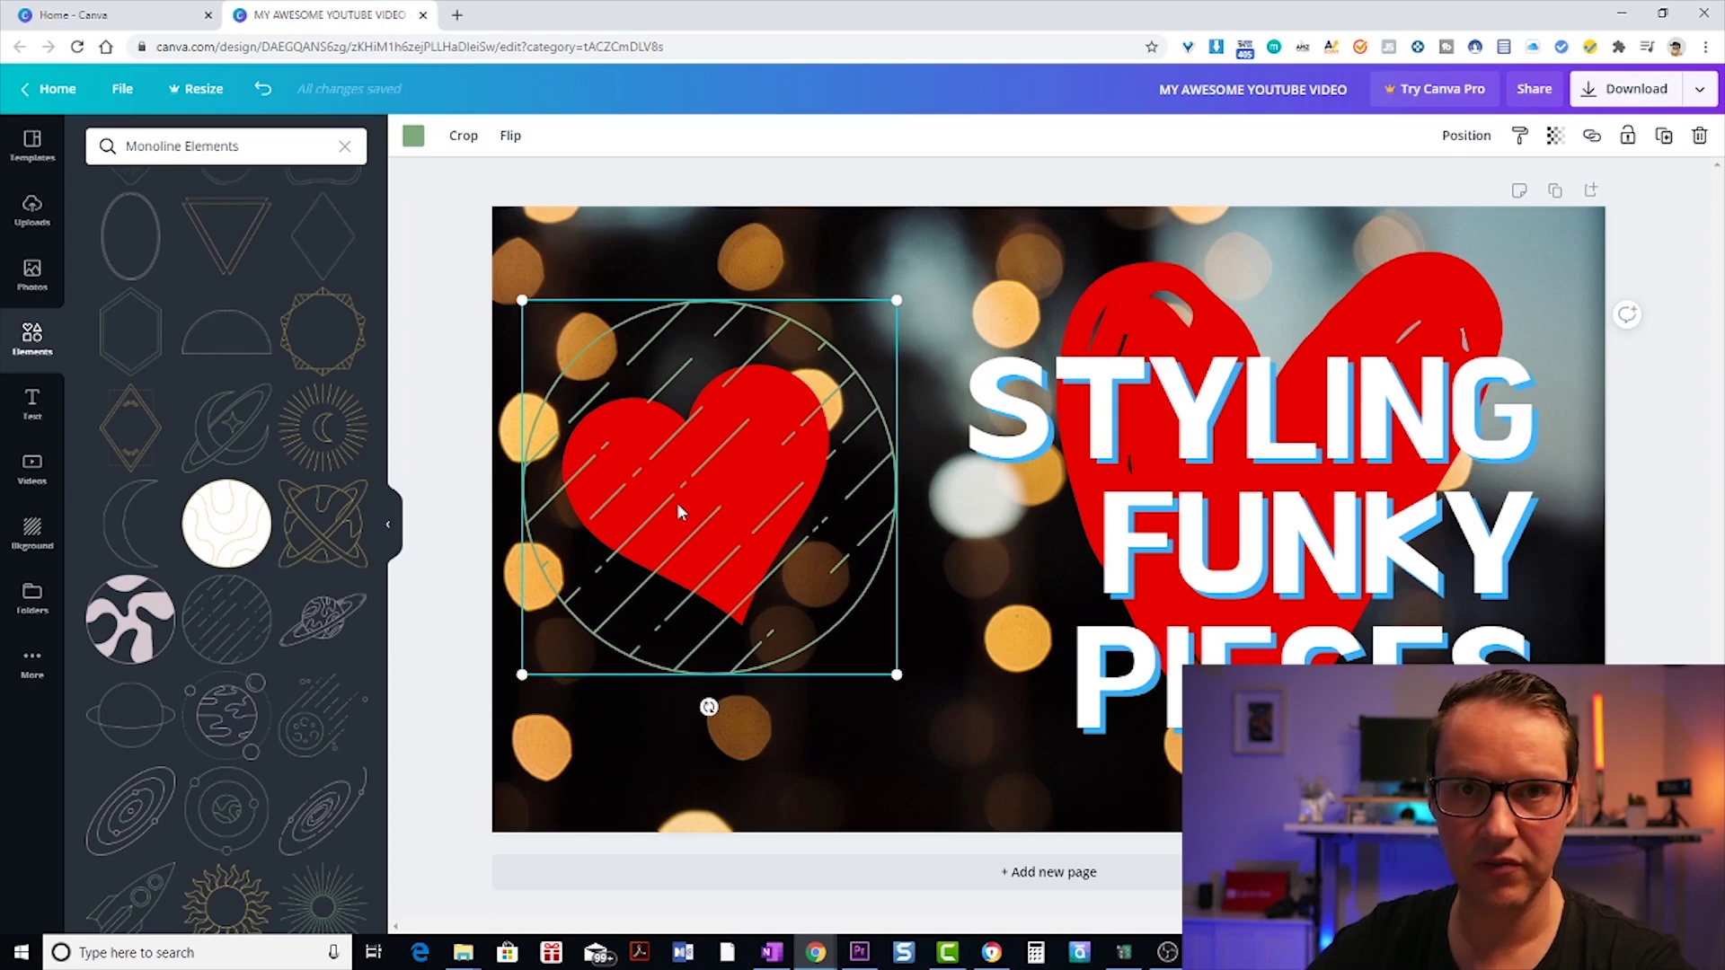
{"action": "left_click", "coordinate": [1466, 137]}
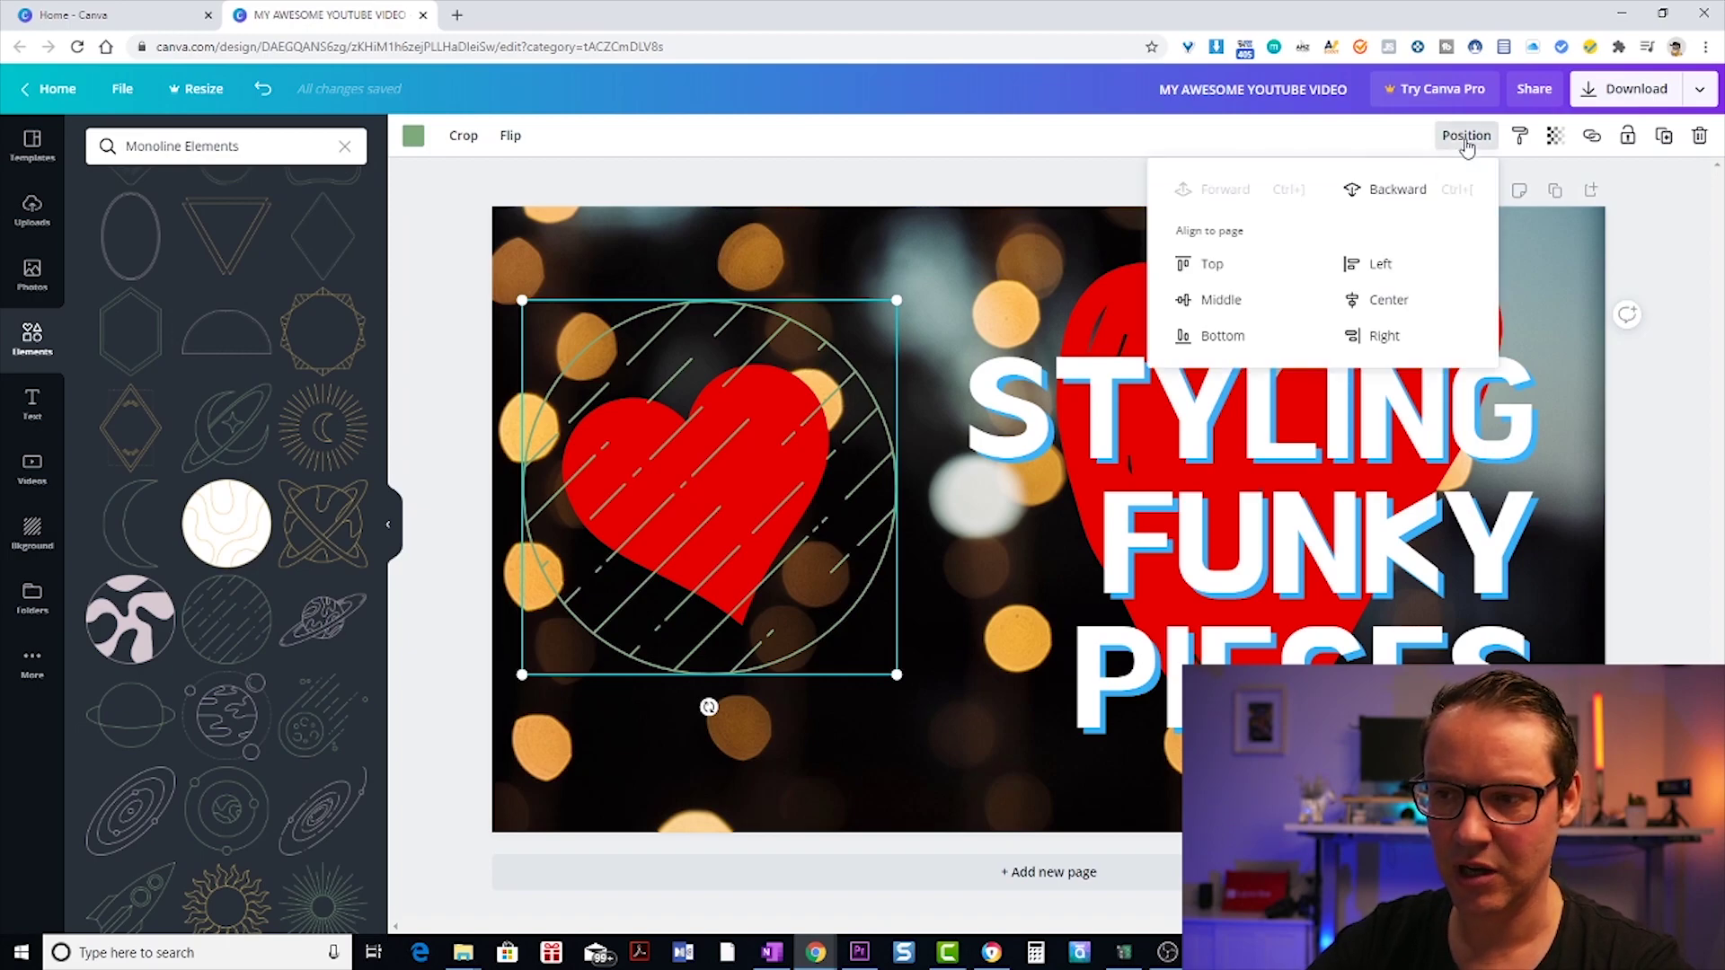
{"action": "left_click", "coordinate": [1397, 189]}
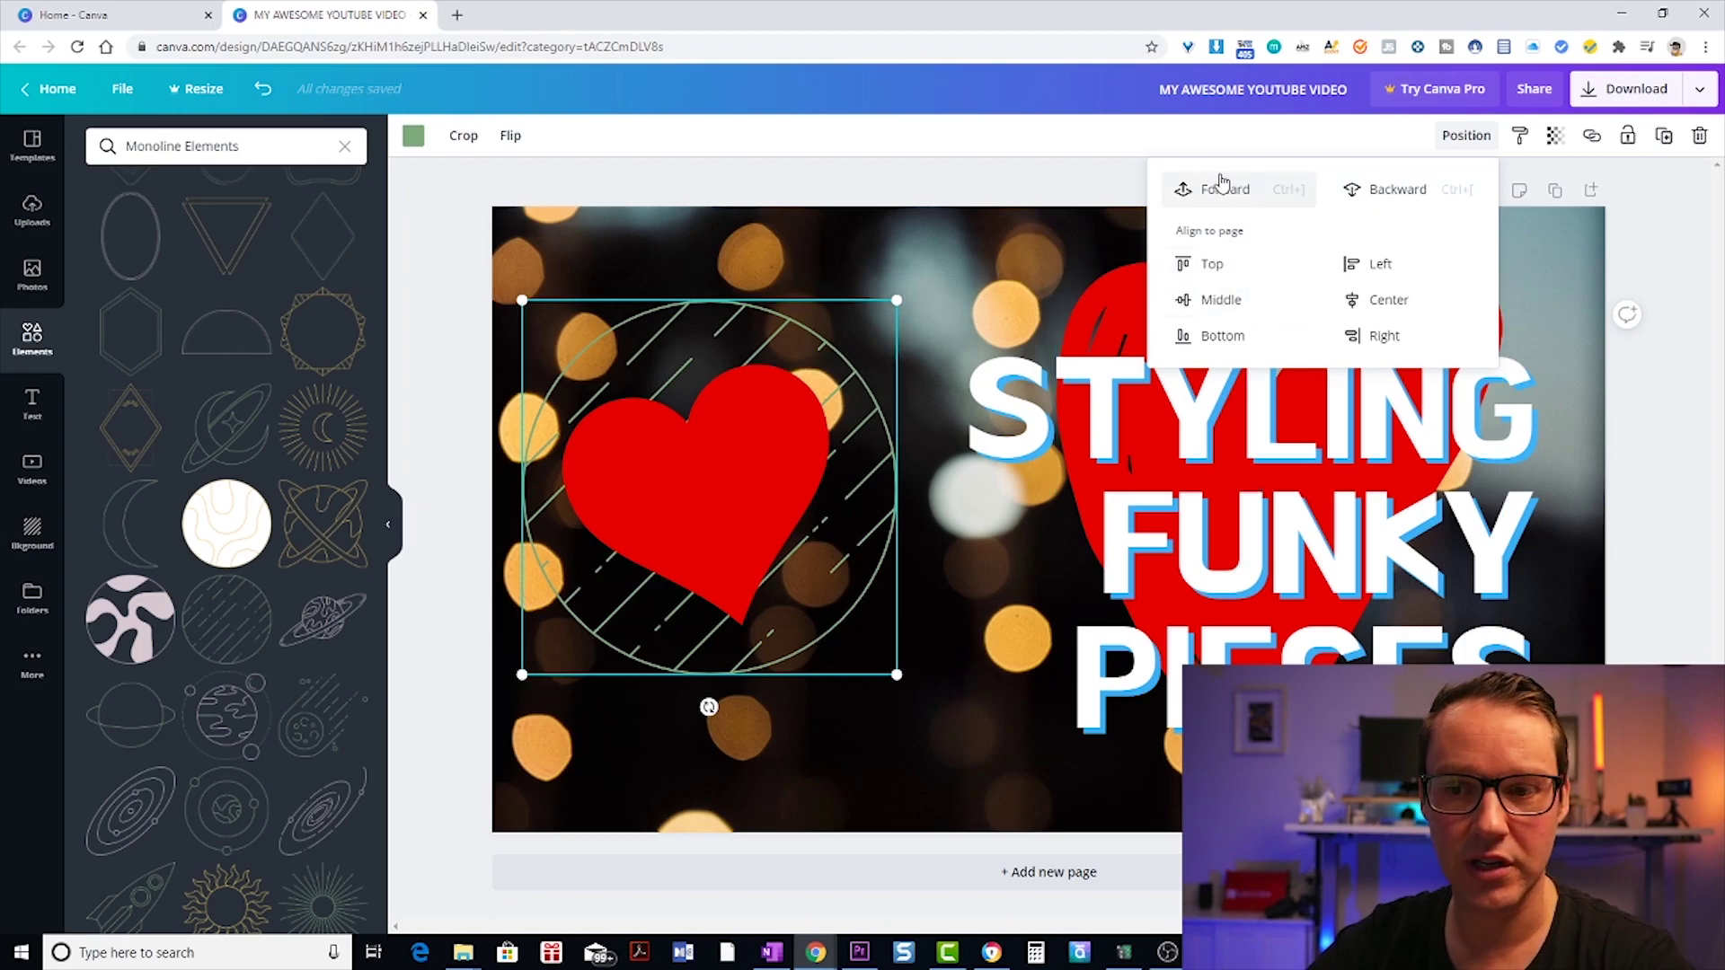
{"action": "left_click", "coordinate": [1643, 473]}
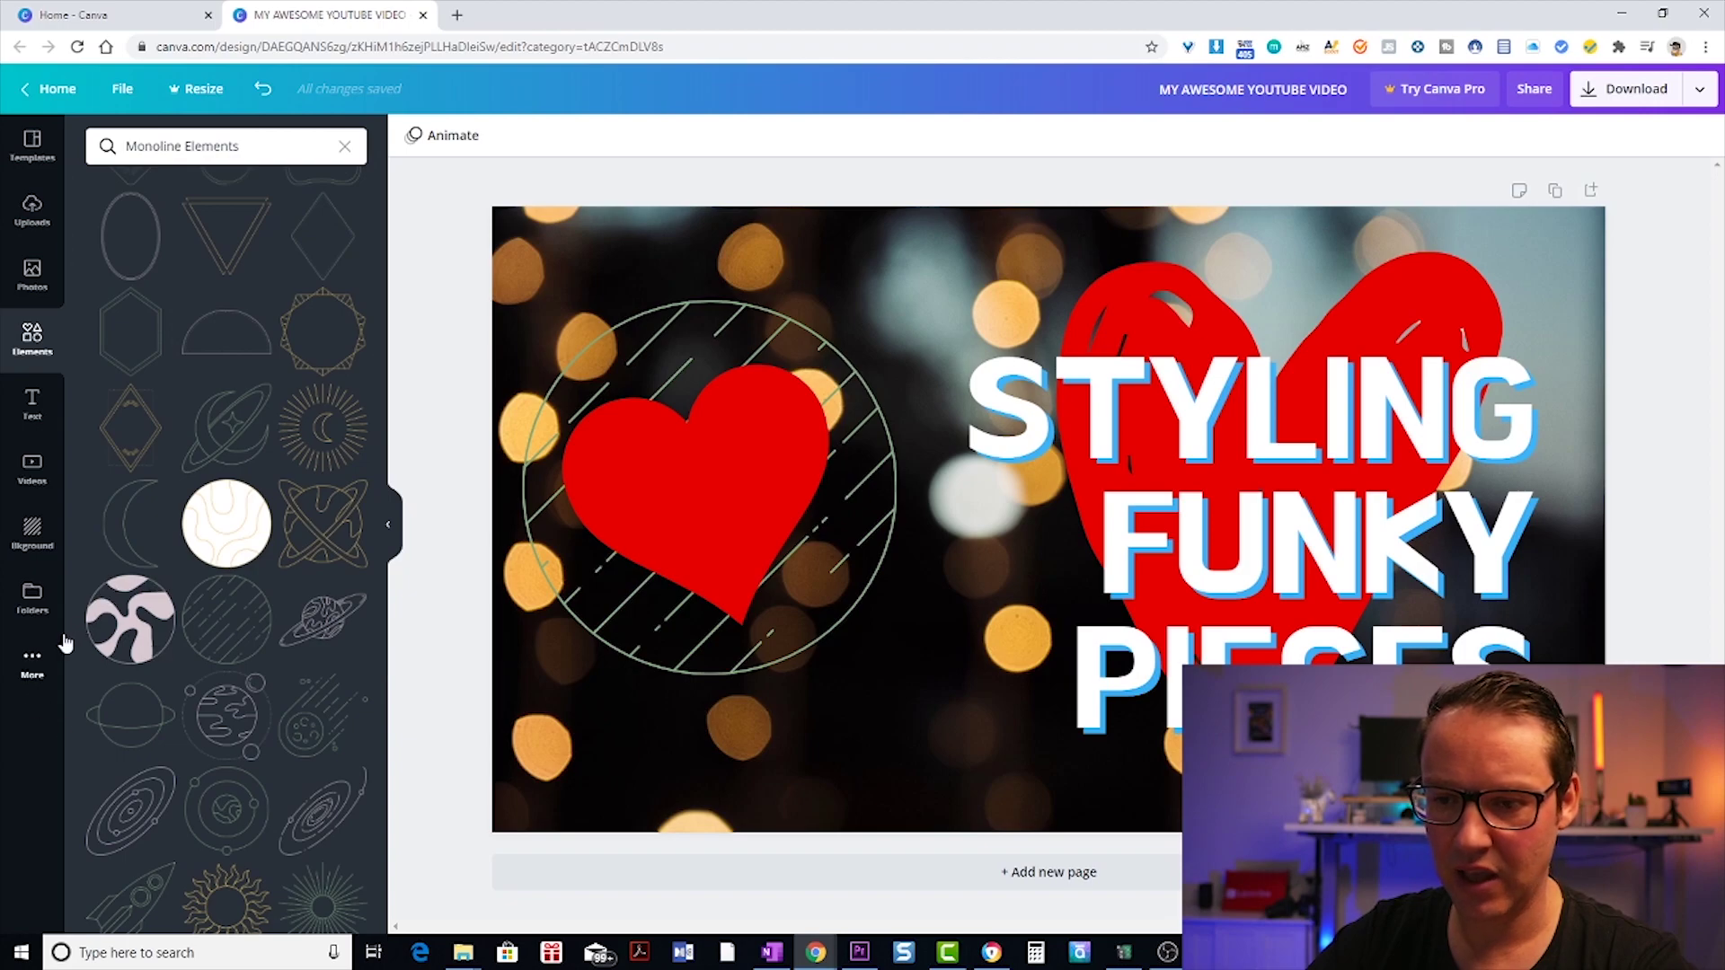
Upload a cartoon figure image from the computer and add it to the design.
{"action": "left_click", "coordinate": [463, 954]}
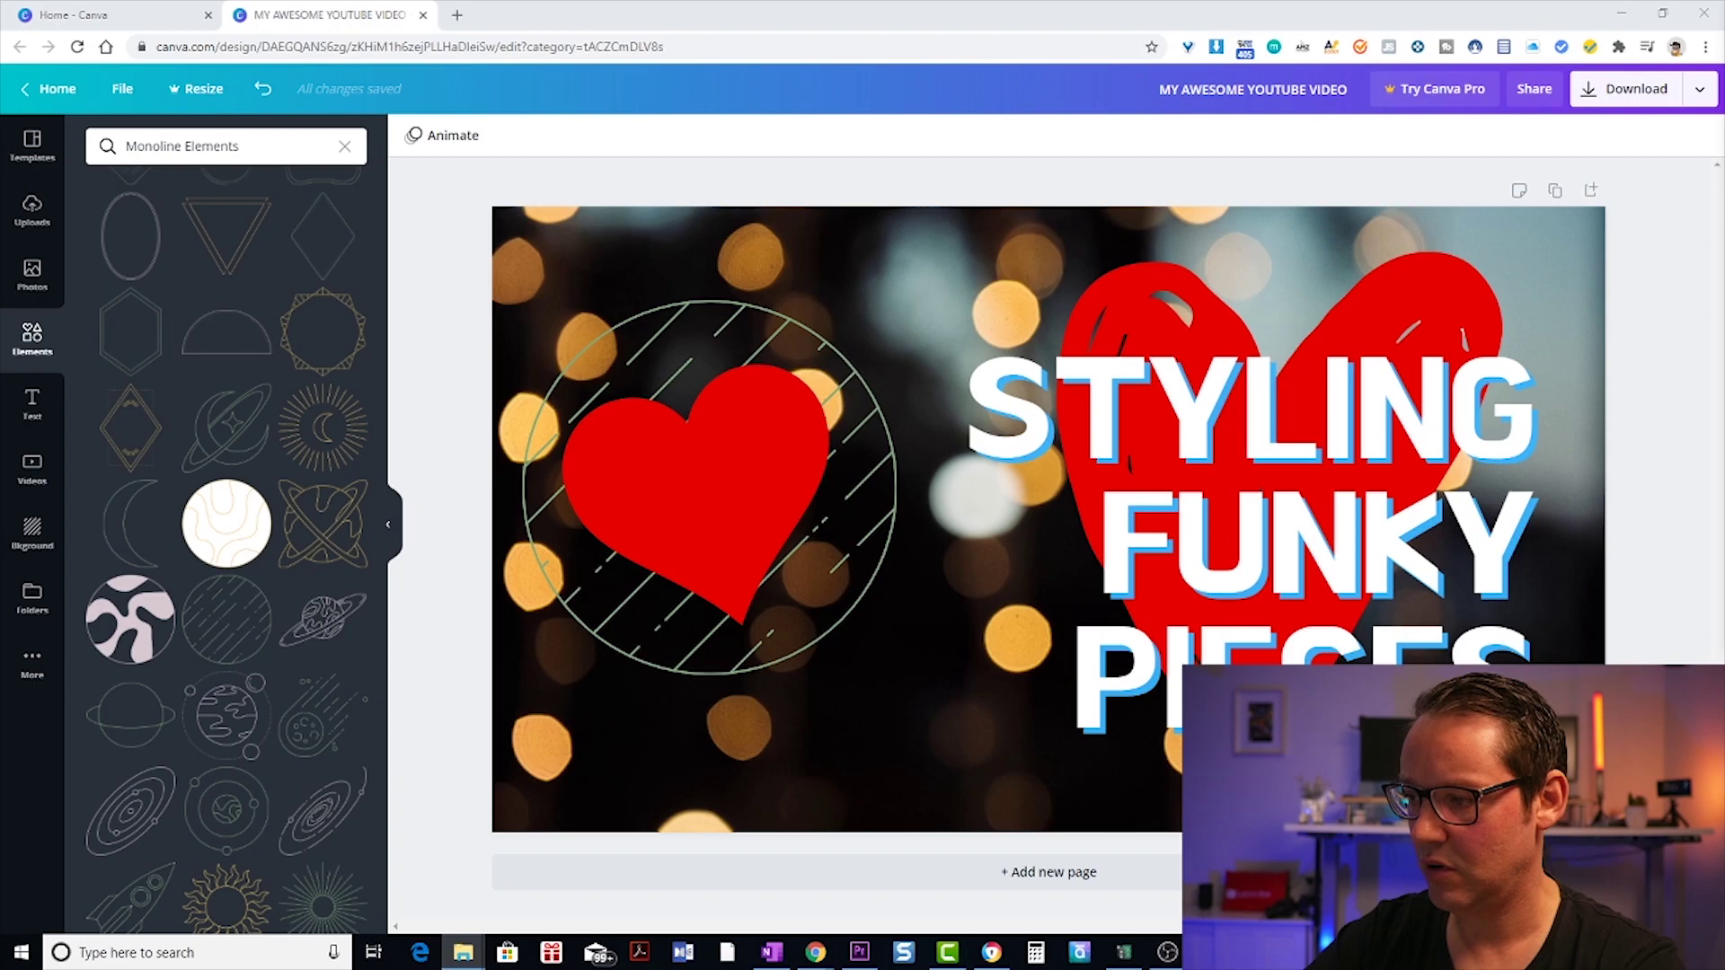
{"action": "left_click_drag", "start_coordinate": [1707, 387], "coordinate": [332, 604]}
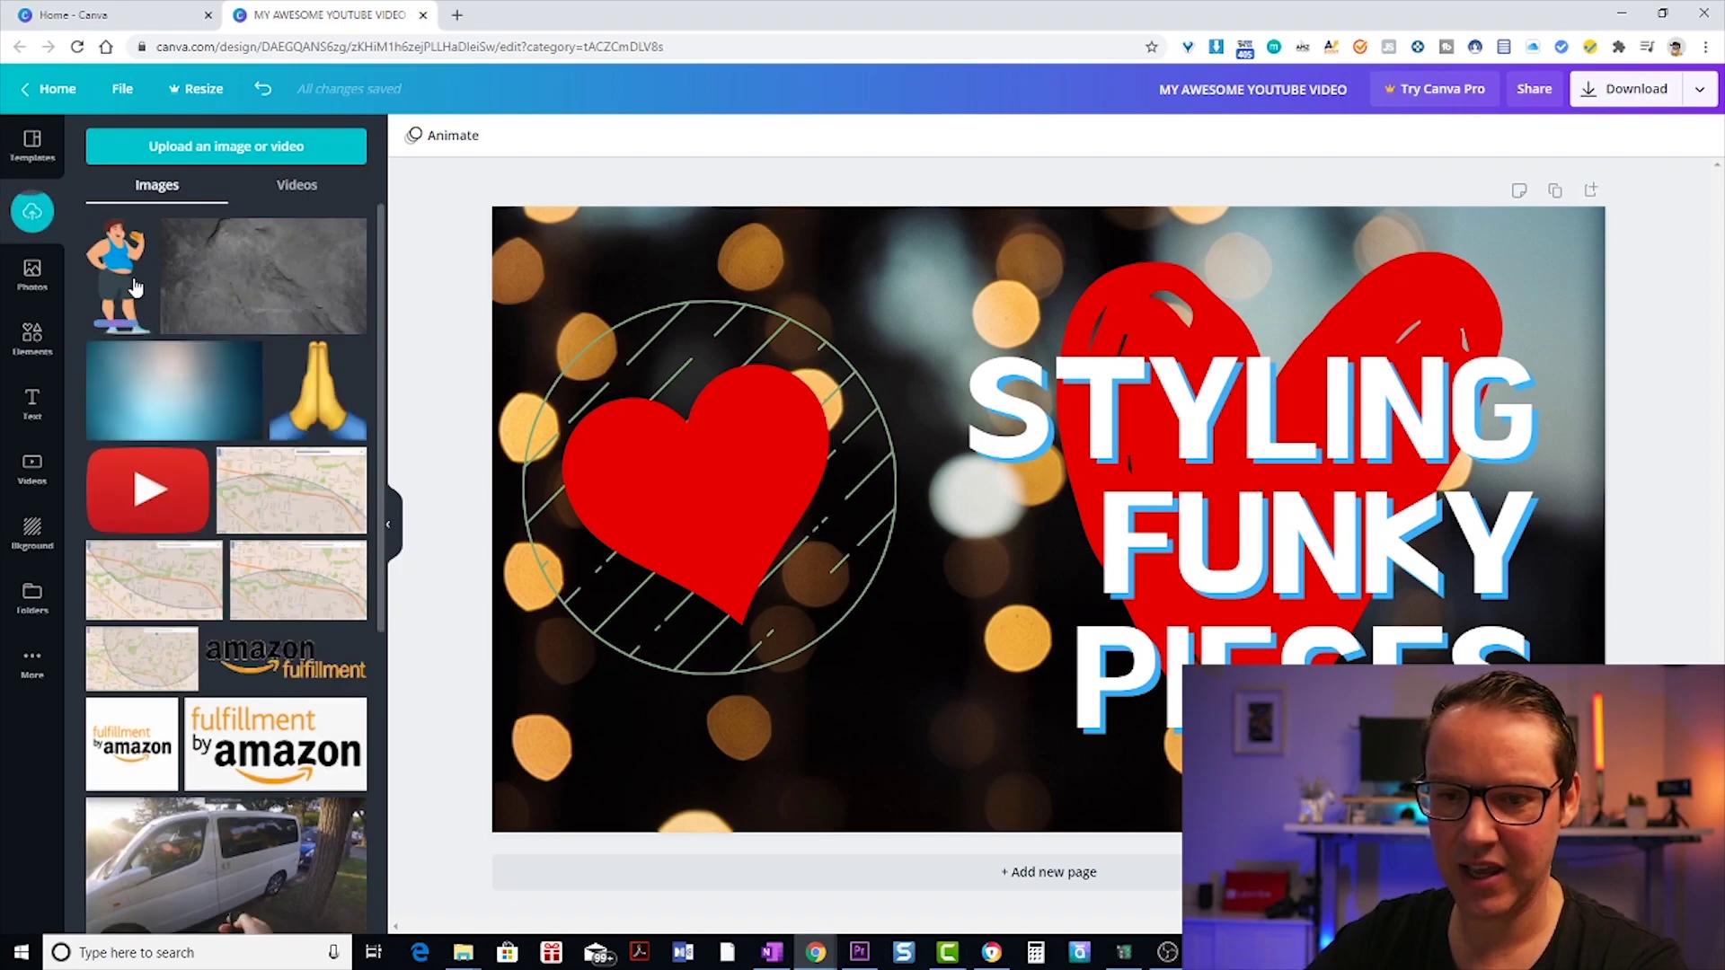
{"action": "left_click", "coordinate": [126, 279]}
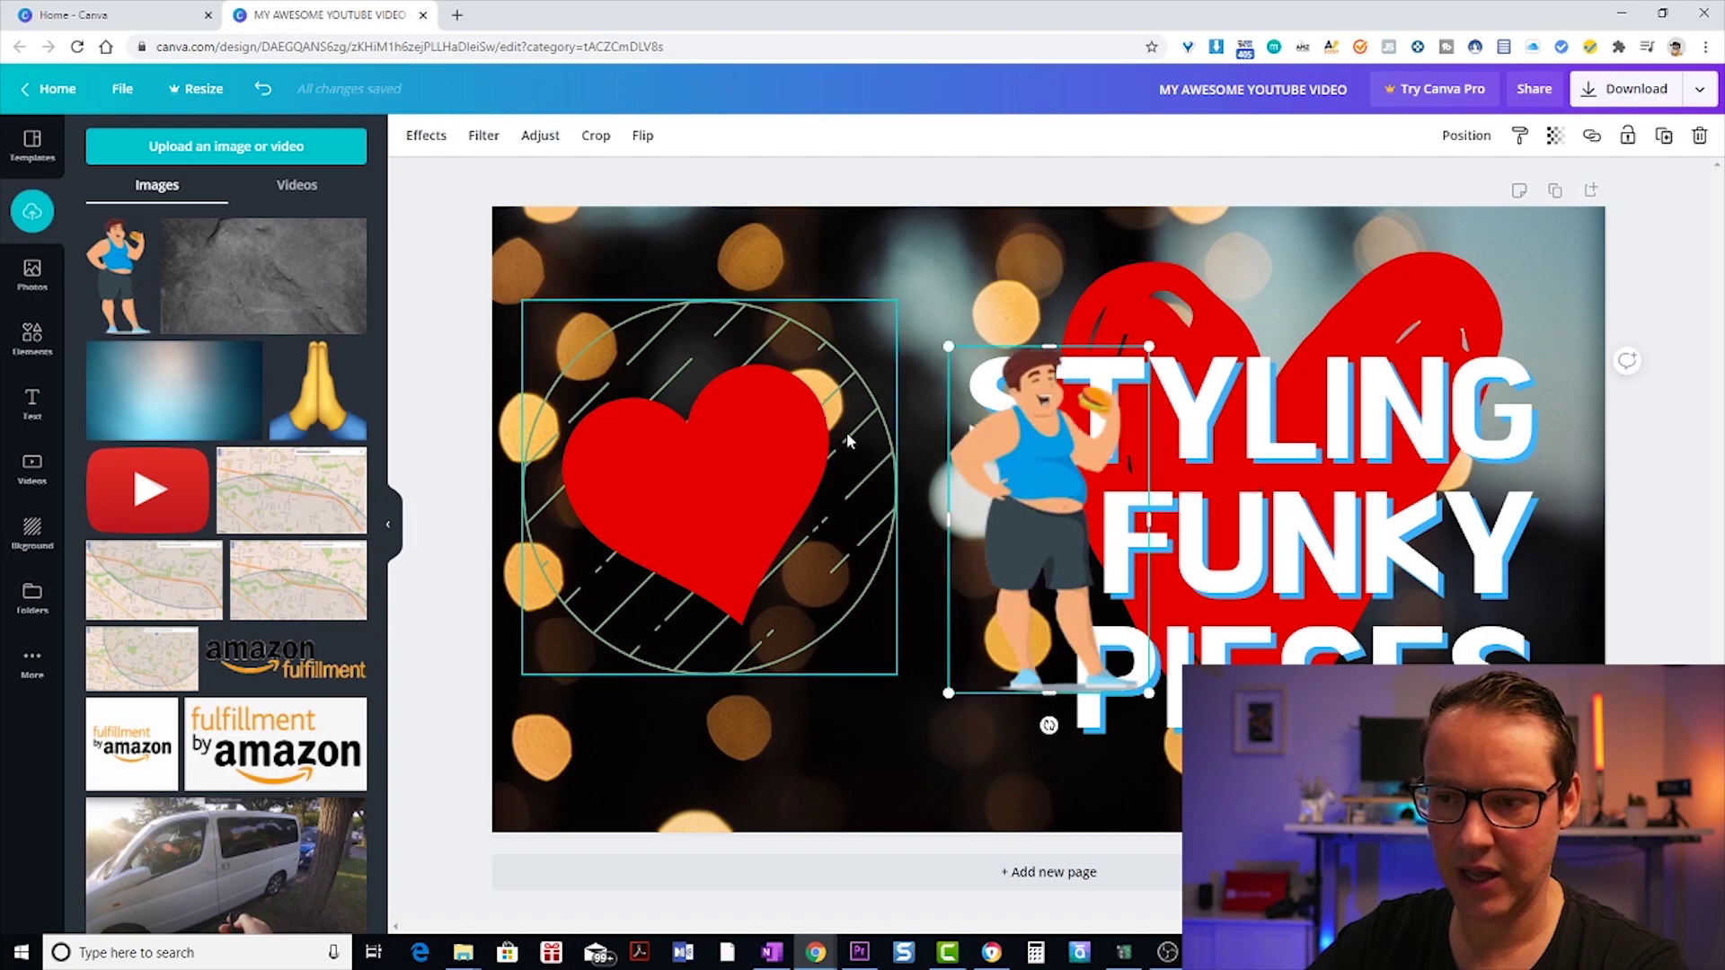
{"action": "left_click", "coordinate": [36, 151]}
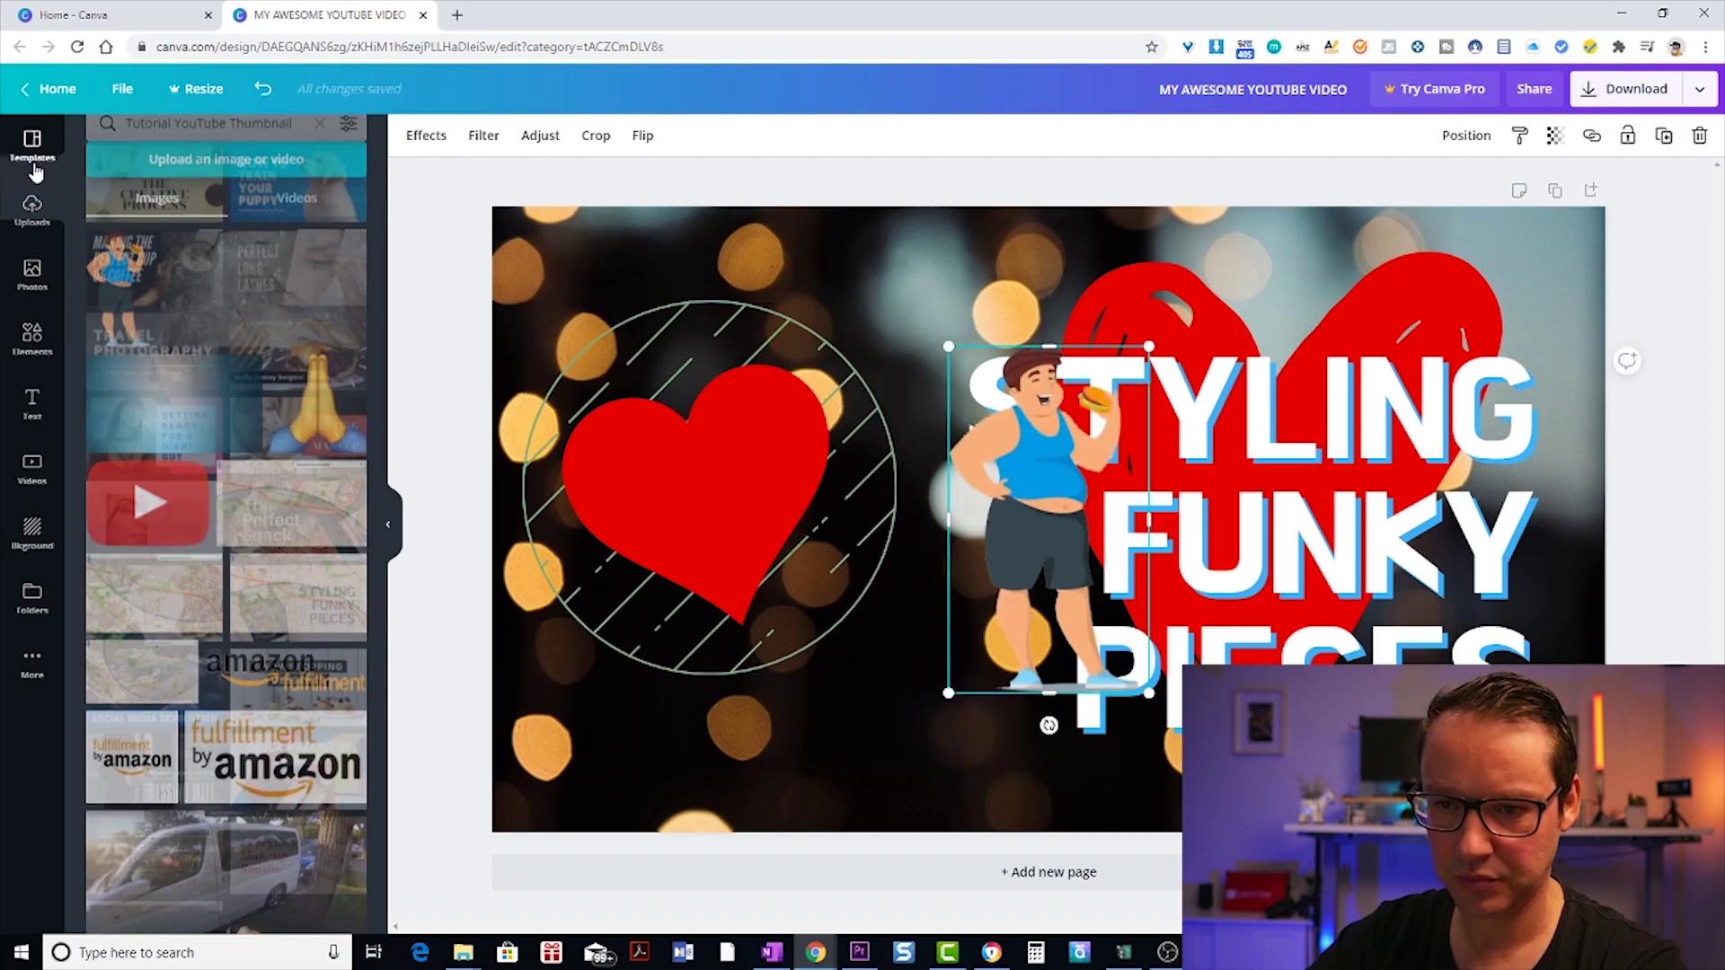
Position and resize the cartoon figure over the striped heart circle.
{"action": "left_click_drag", "start_coordinate": [1039, 466], "coordinate": [890, 582]}
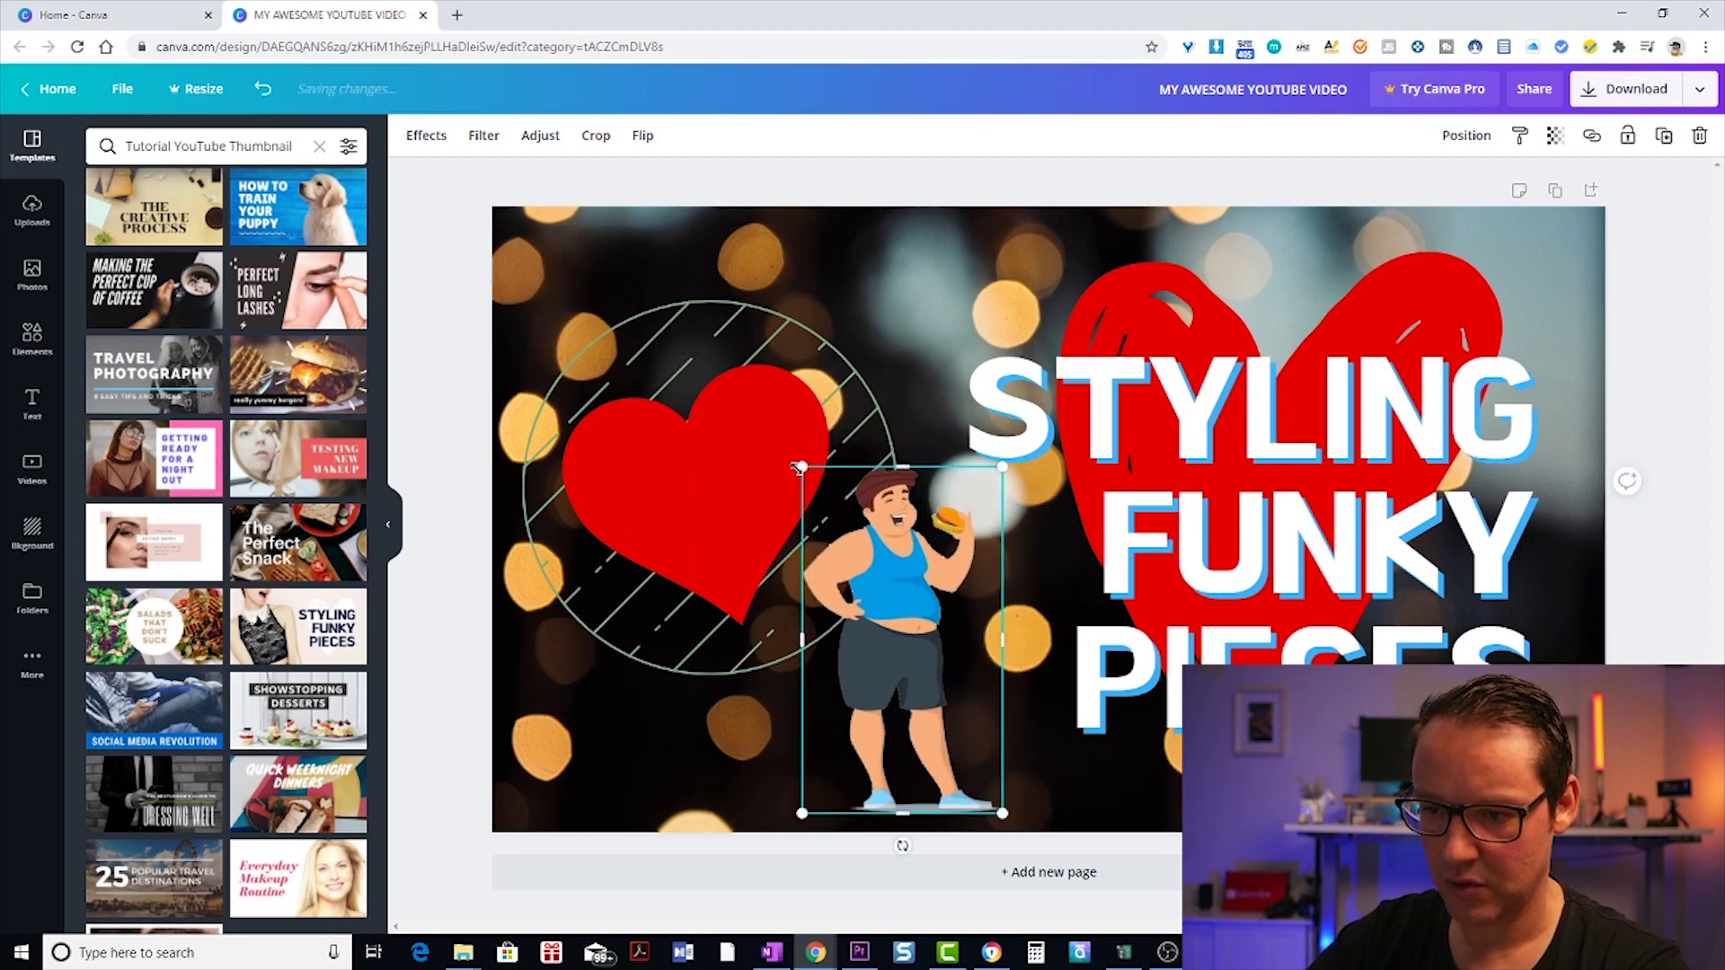
{"action": "left_click_drag", "start_coordinate": [798, 465], "coordinate": [692, 352]}
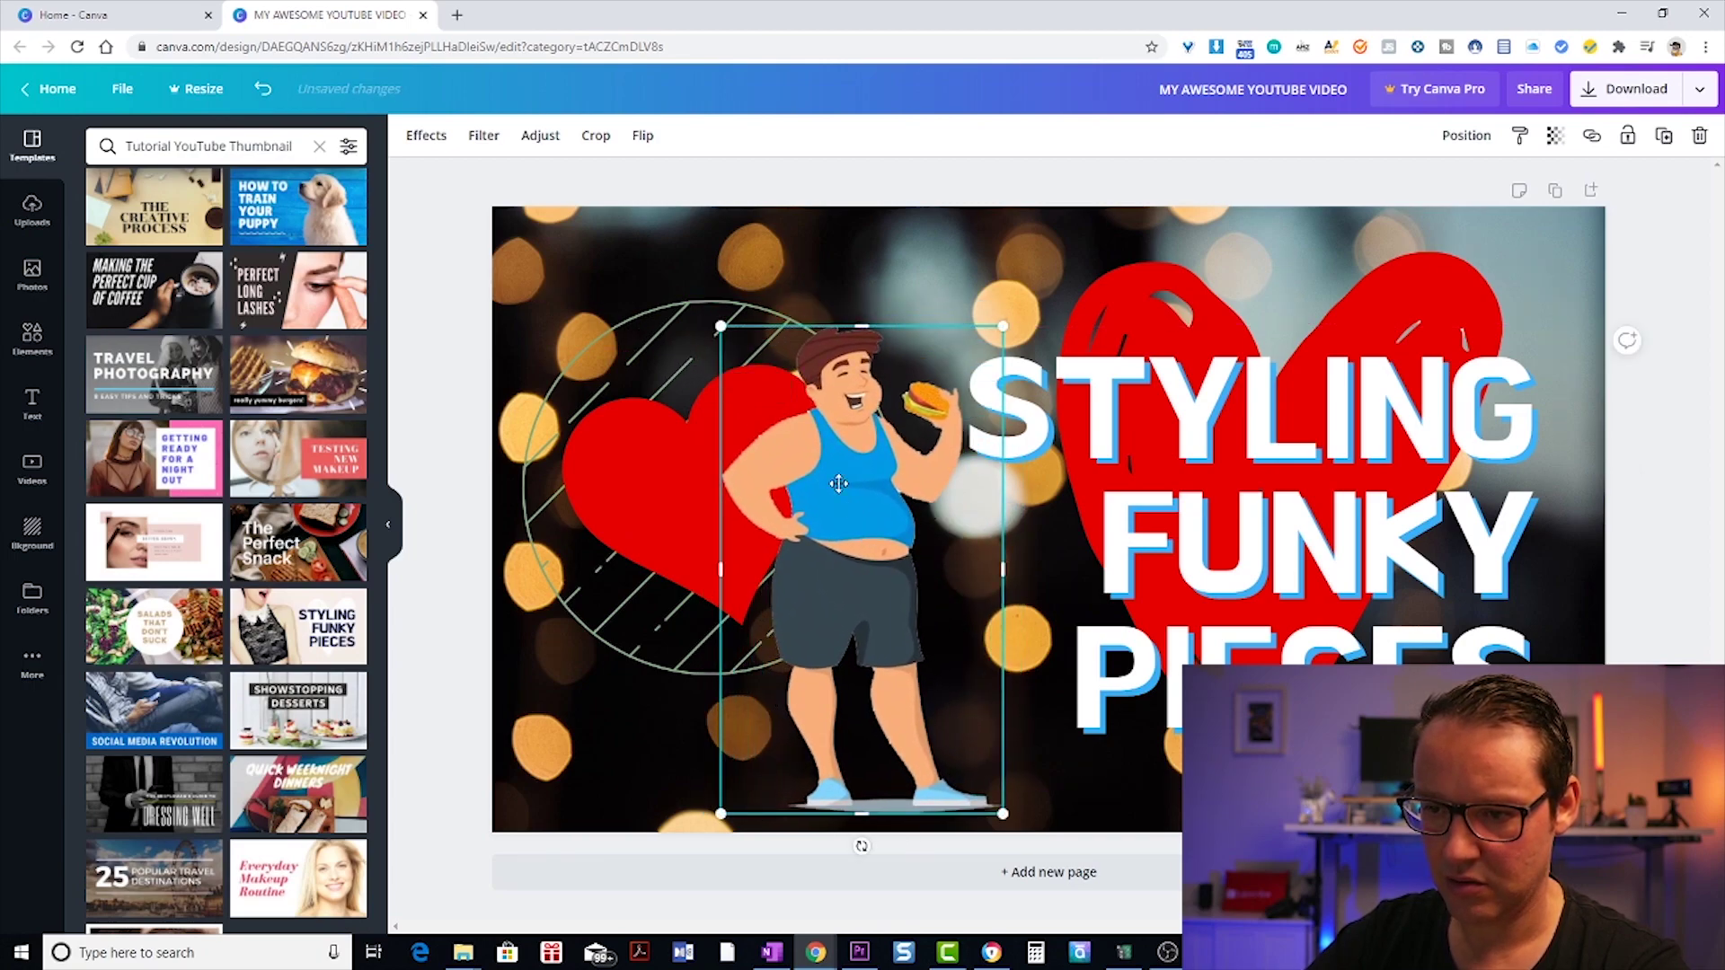
{"action": "left_click_drag", "start_coordinate": [859, 521], "coordinate": [843, 514]}
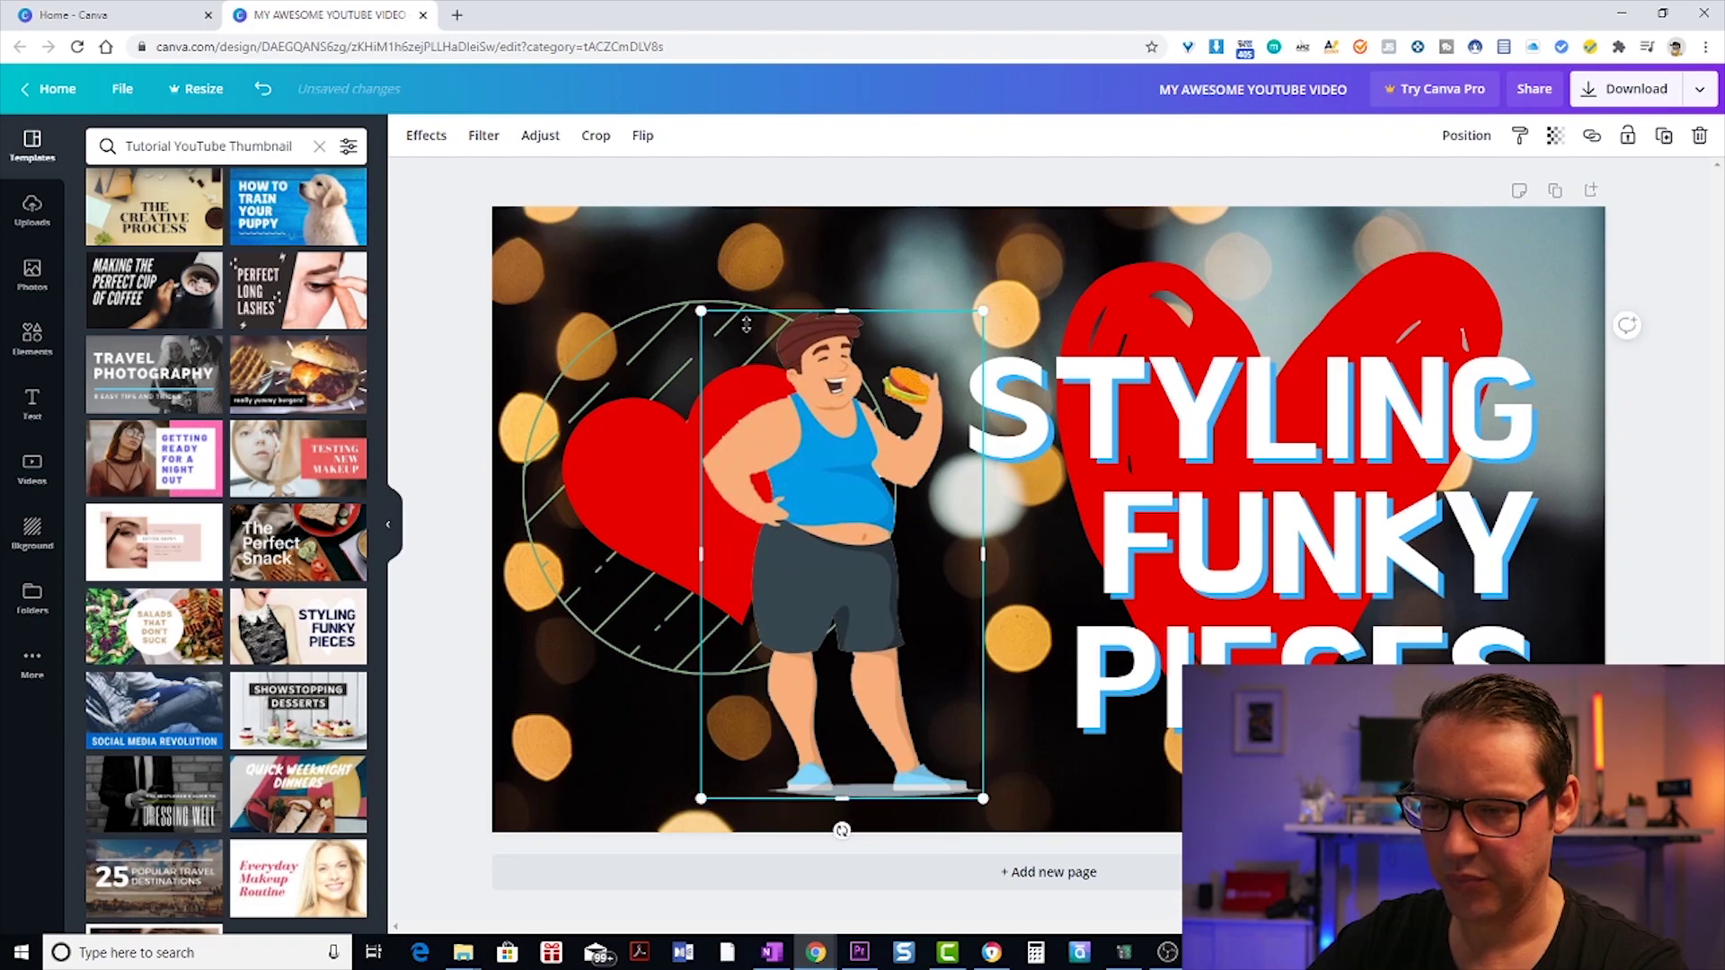
{"action": "left_click_drag", "start_coordinate": [706, 314], "coordinate": [728, 358]}
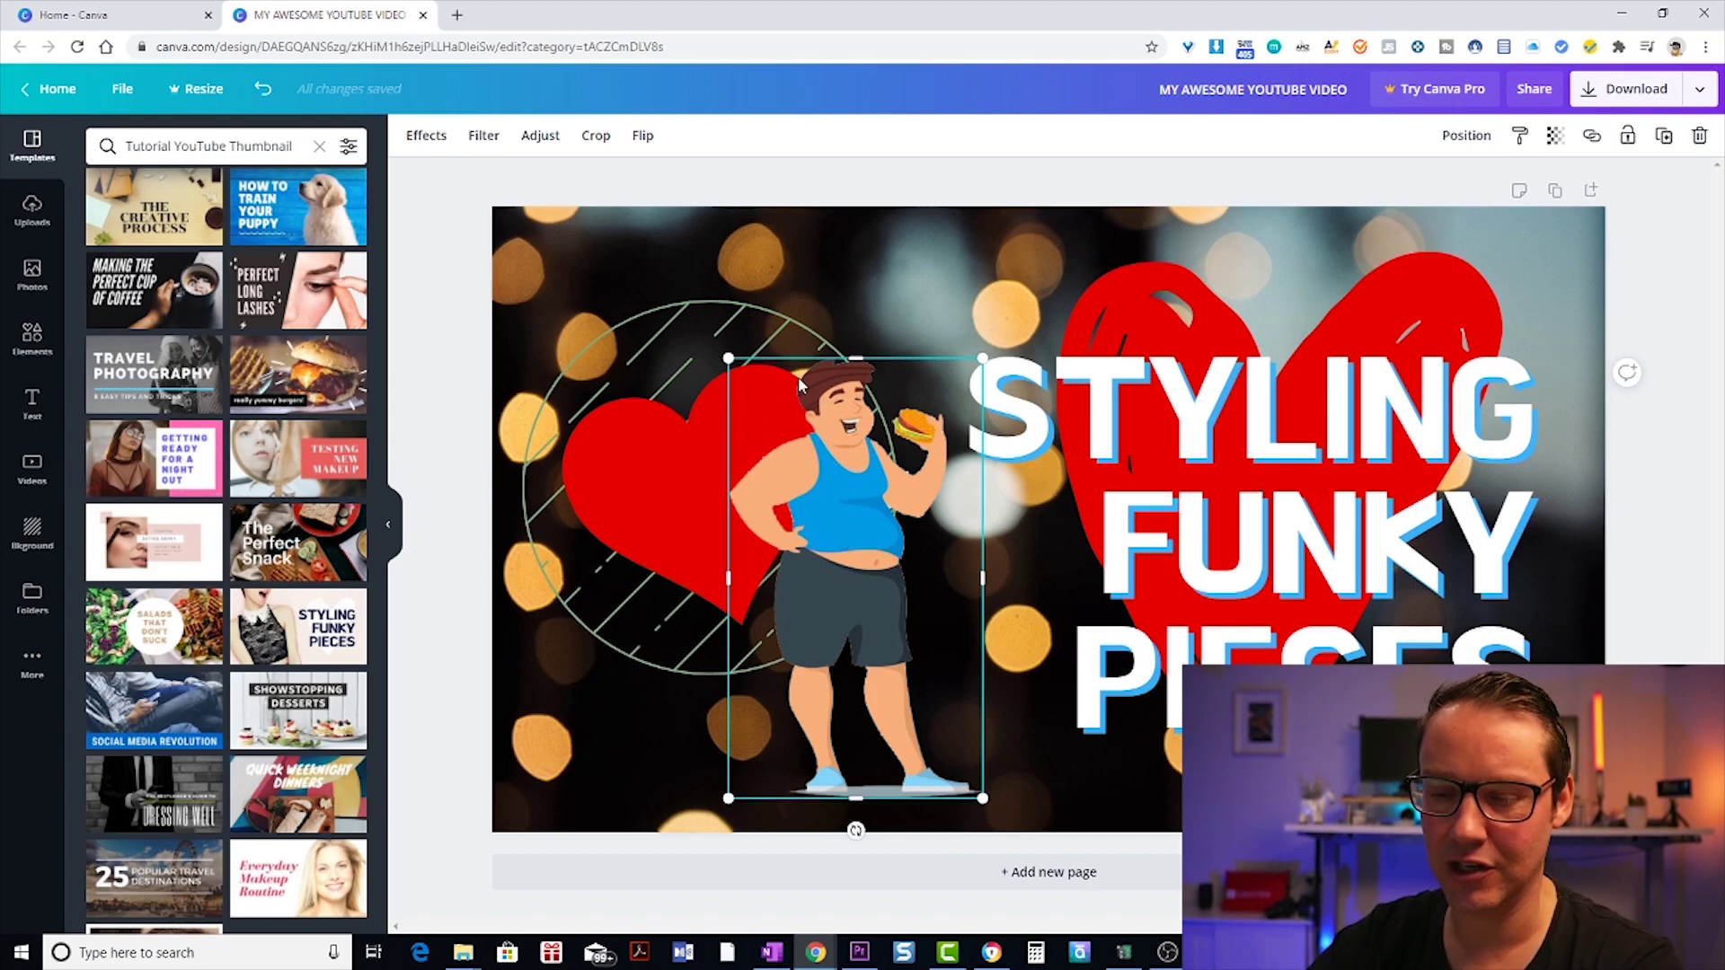
{"action": "left_click_drag", "start_coordinate": [728, 358], "coordinate": [661, 275]}
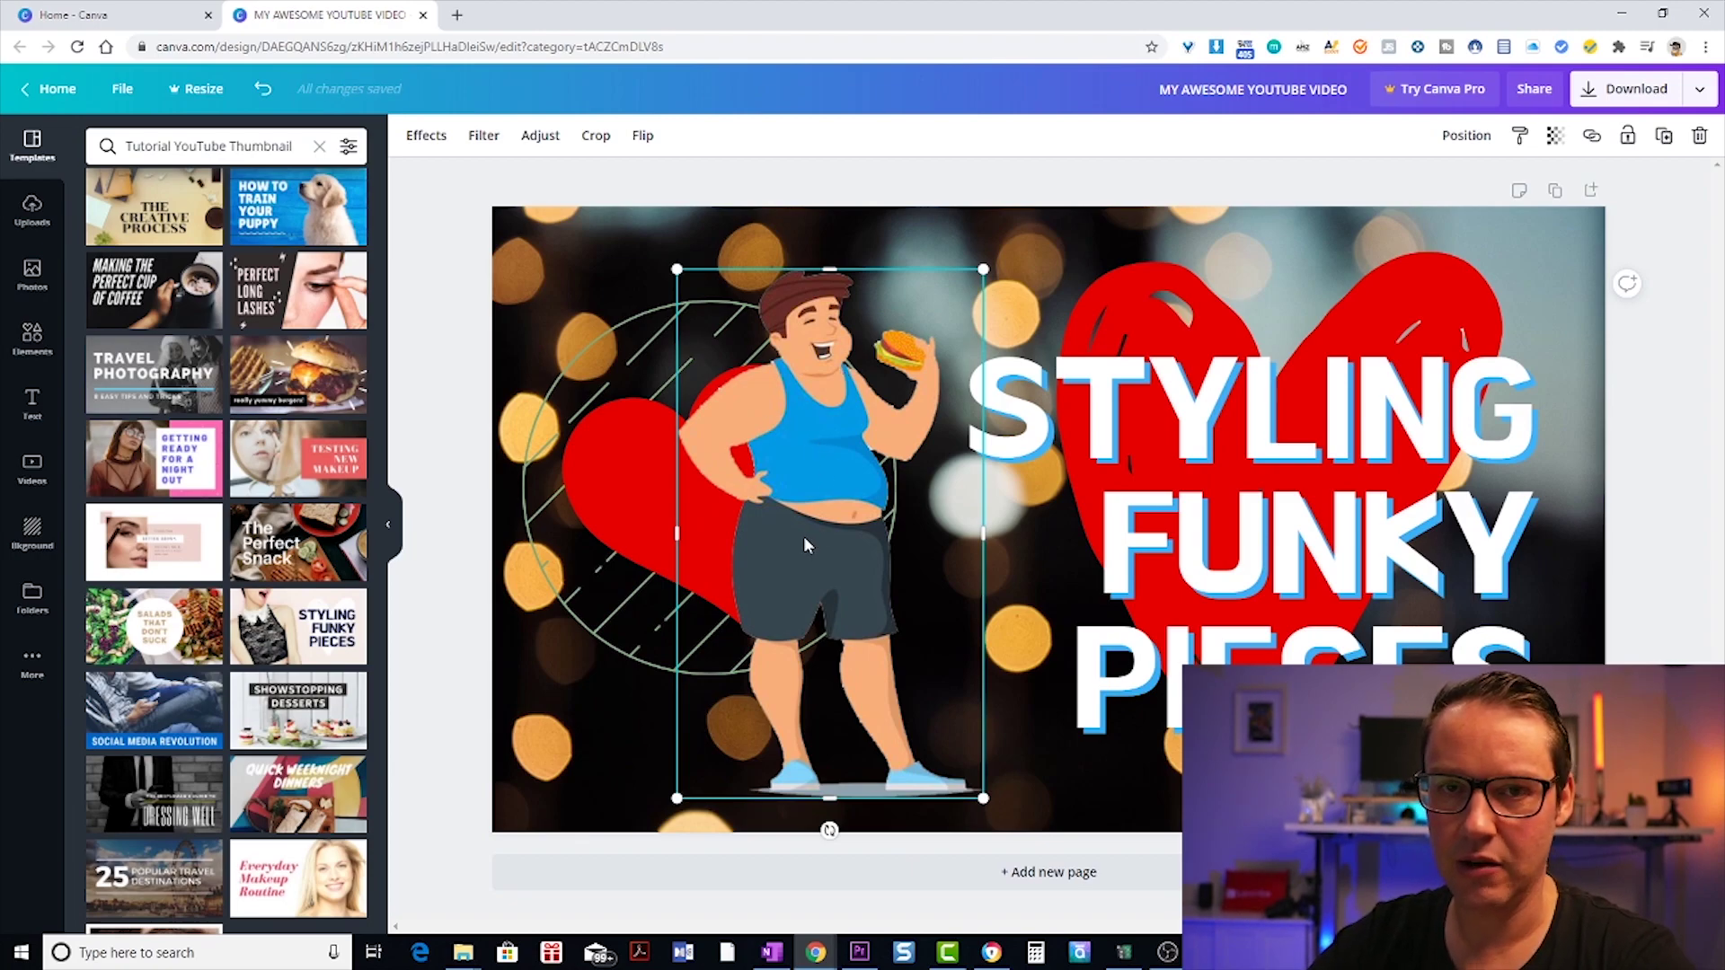
{"action": "left_click_drag", "start_coordinate": [836, 536], "coordinate": [834, 546]}
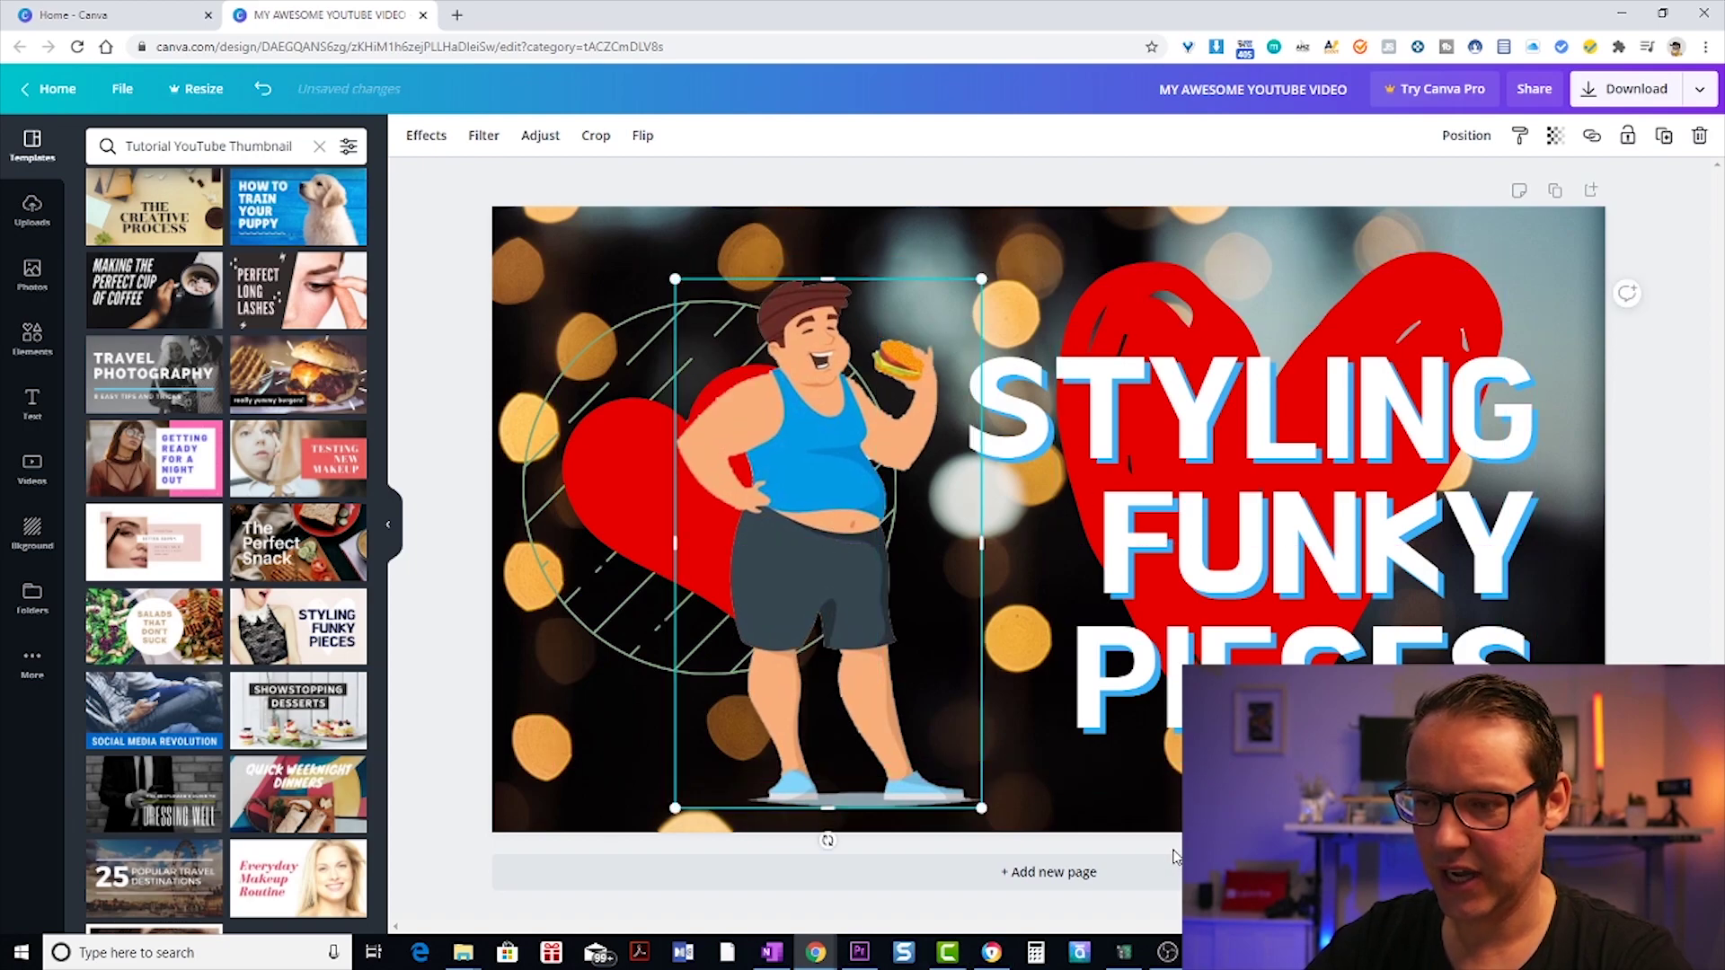
{"action": "left_click_drag", "start_coordinate": [673, 281], "coordinate": [715, 341]}
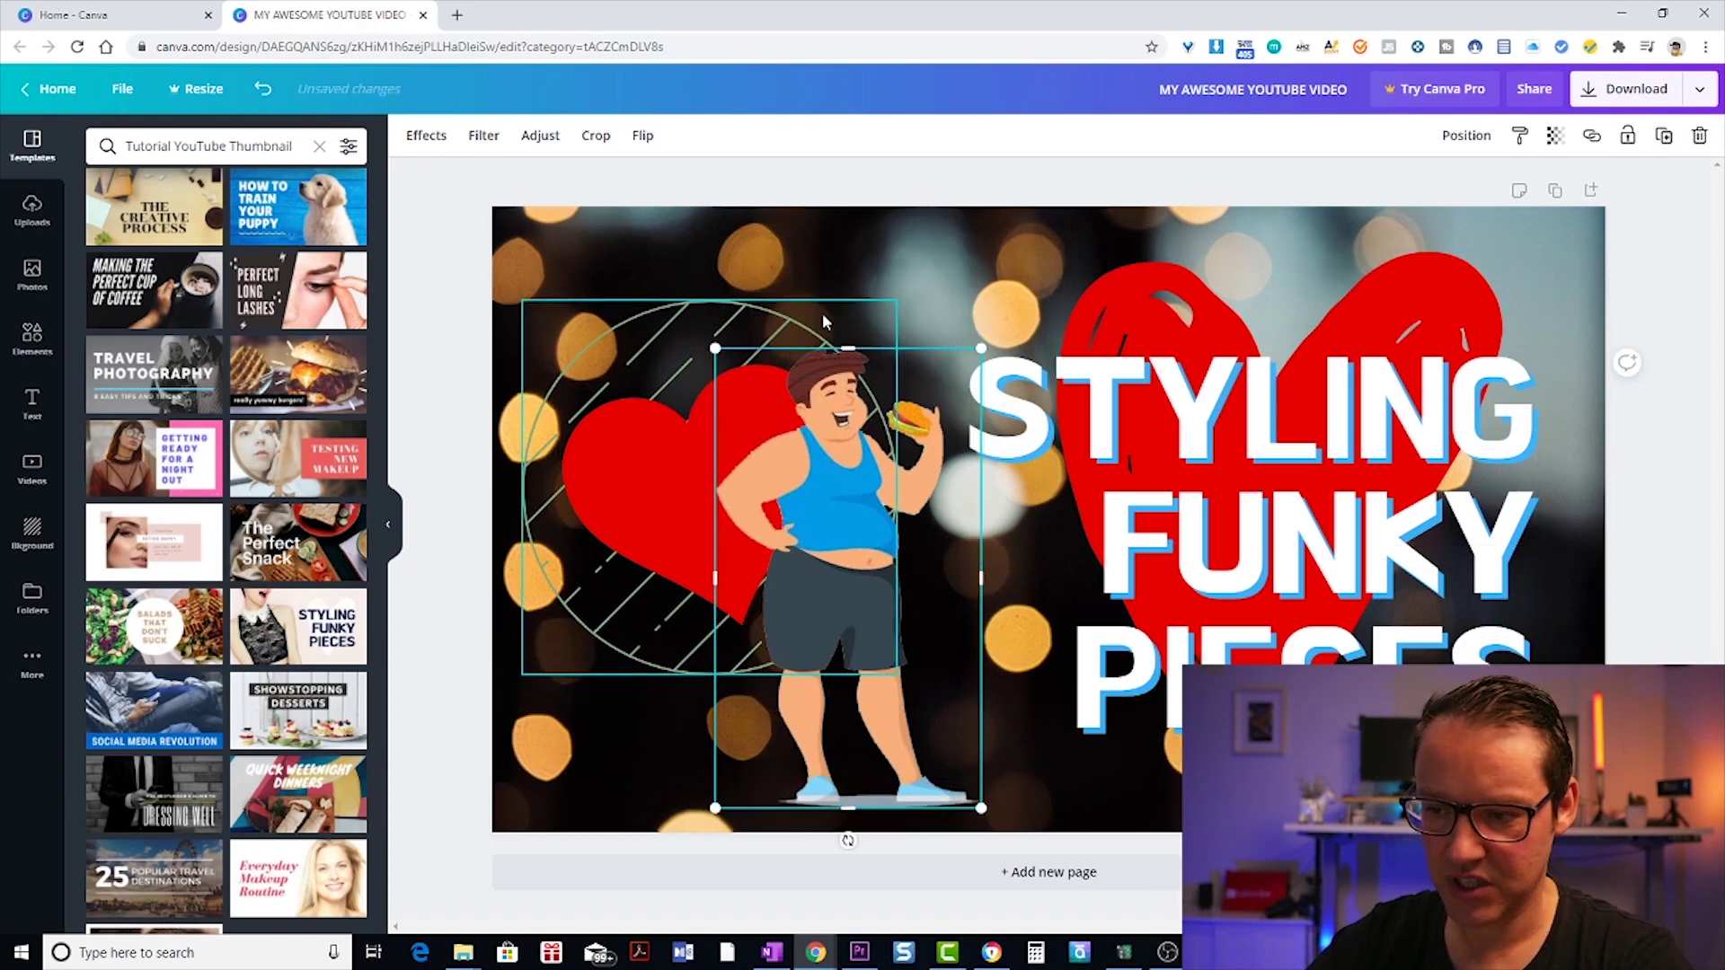
Delete the cartoon figure and change the title text to 'MY YOUTUBE VIDEO'.
{"action": "key", "text": "Delete"}
{"action": "left_click", "coordinate": [1175, 539]}
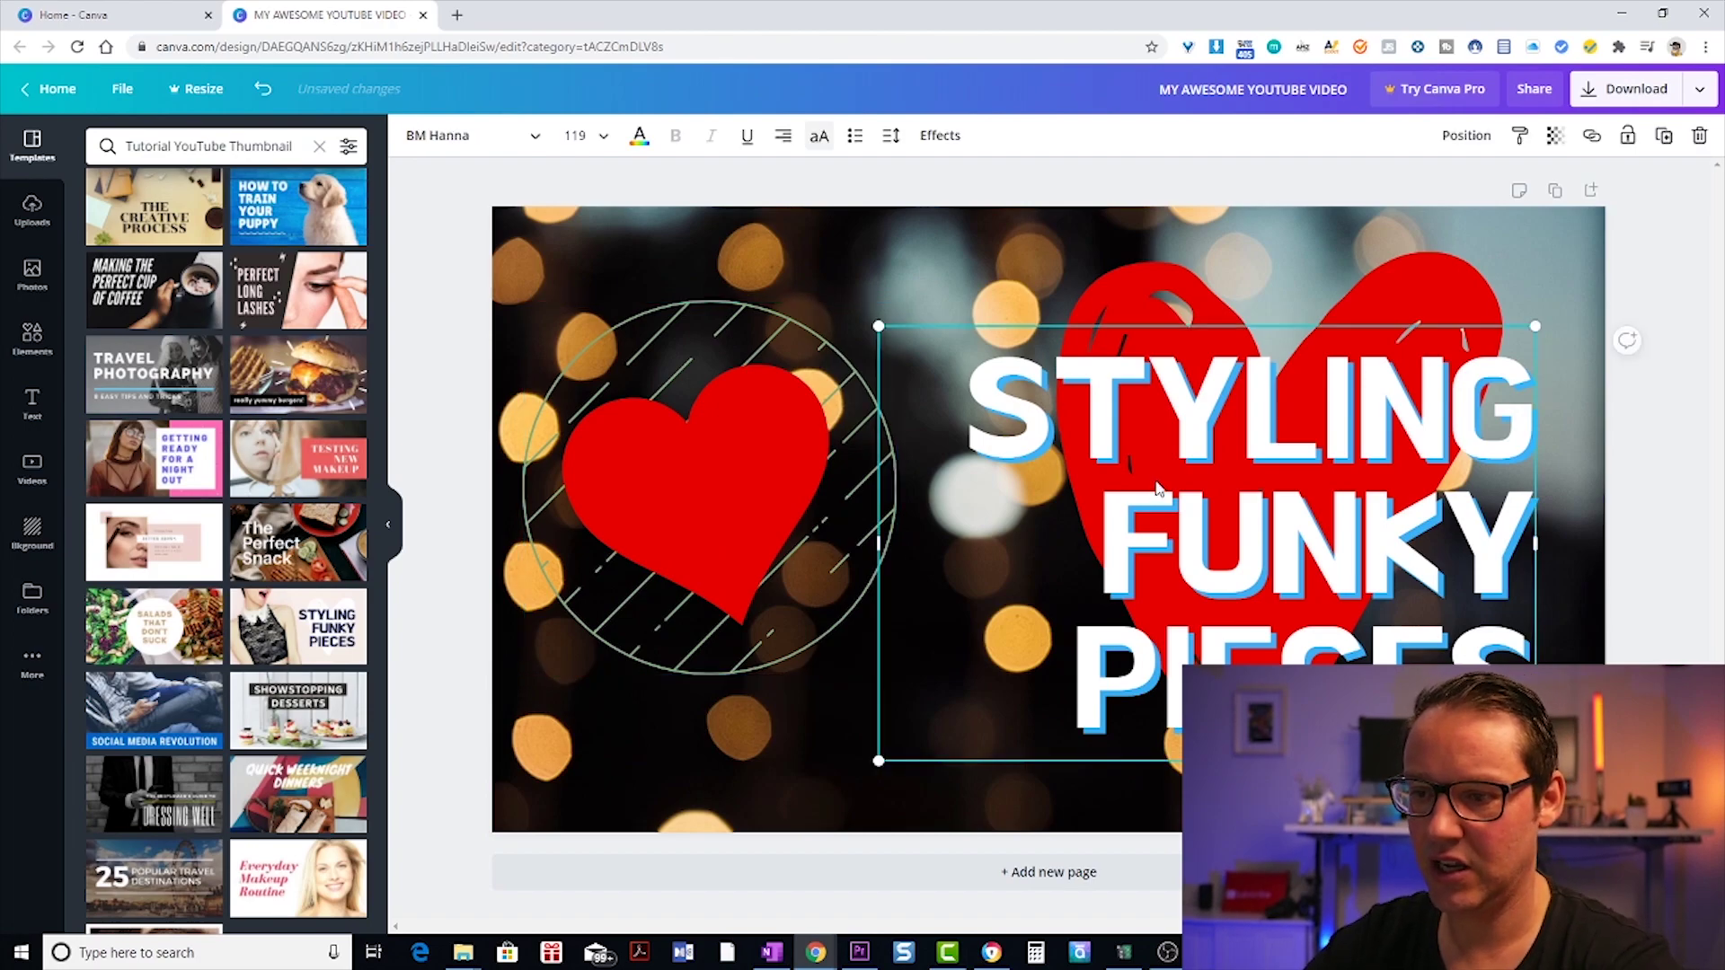
{"action": "left_click_drag", "start_coordinate": [965, 404], "coordinate": [1447, 691]}
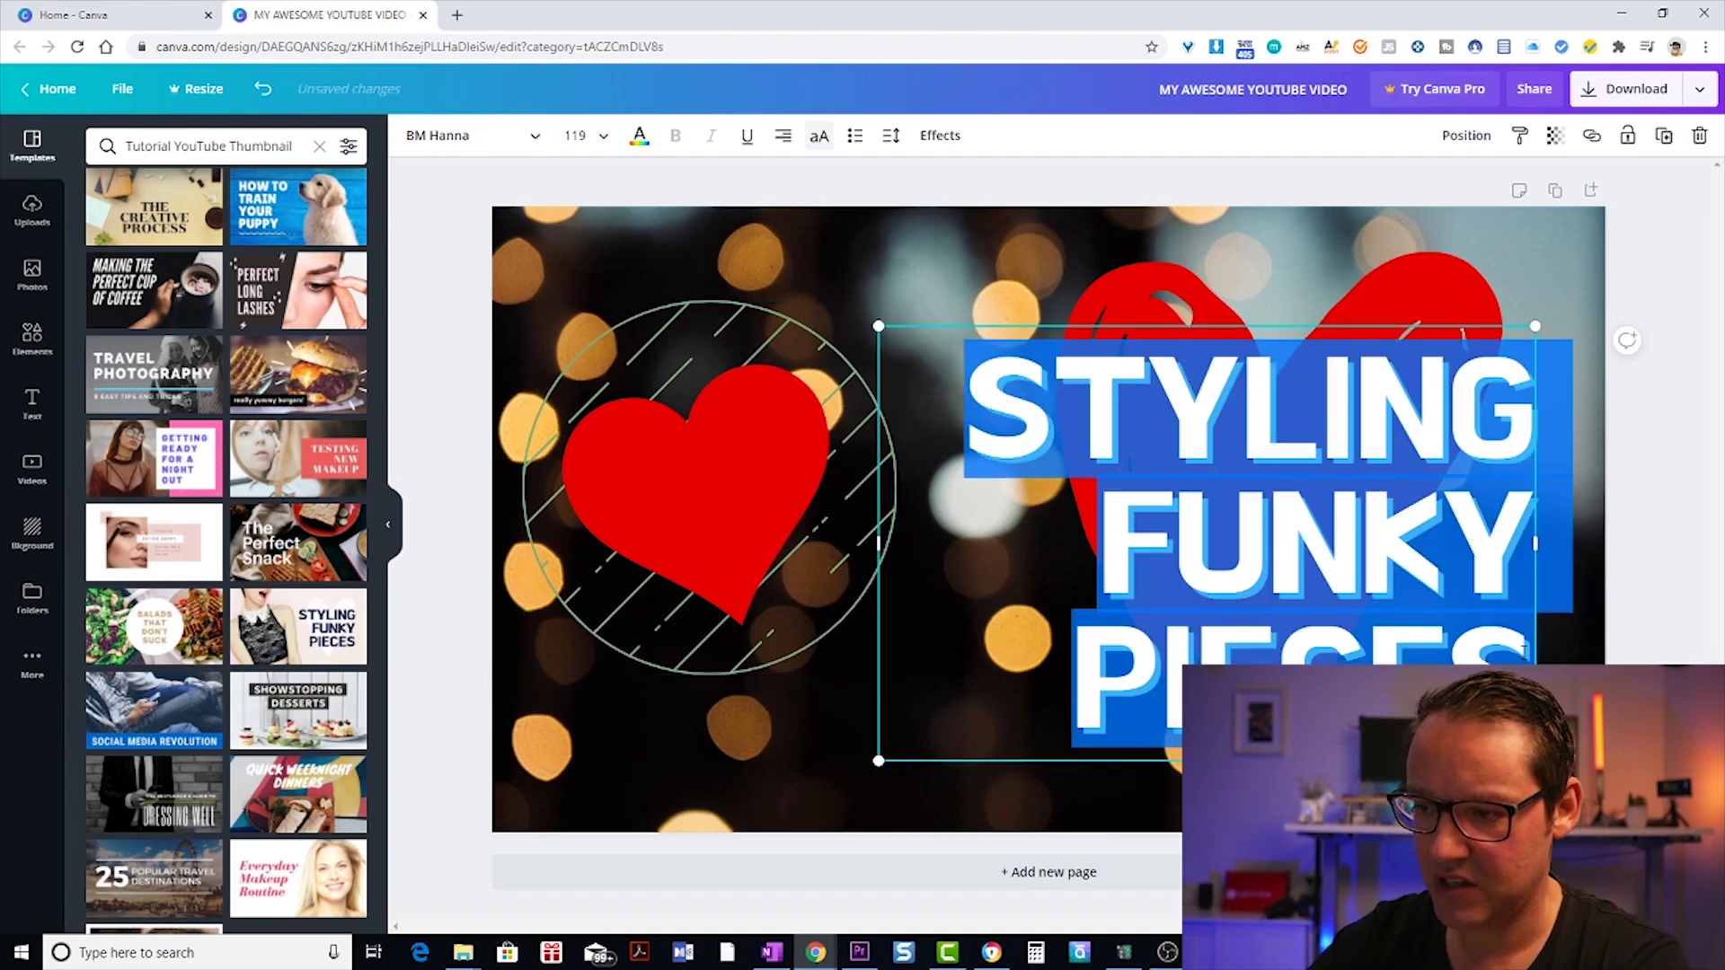
{"action": "type", "text": "MY YOUTUBE"}
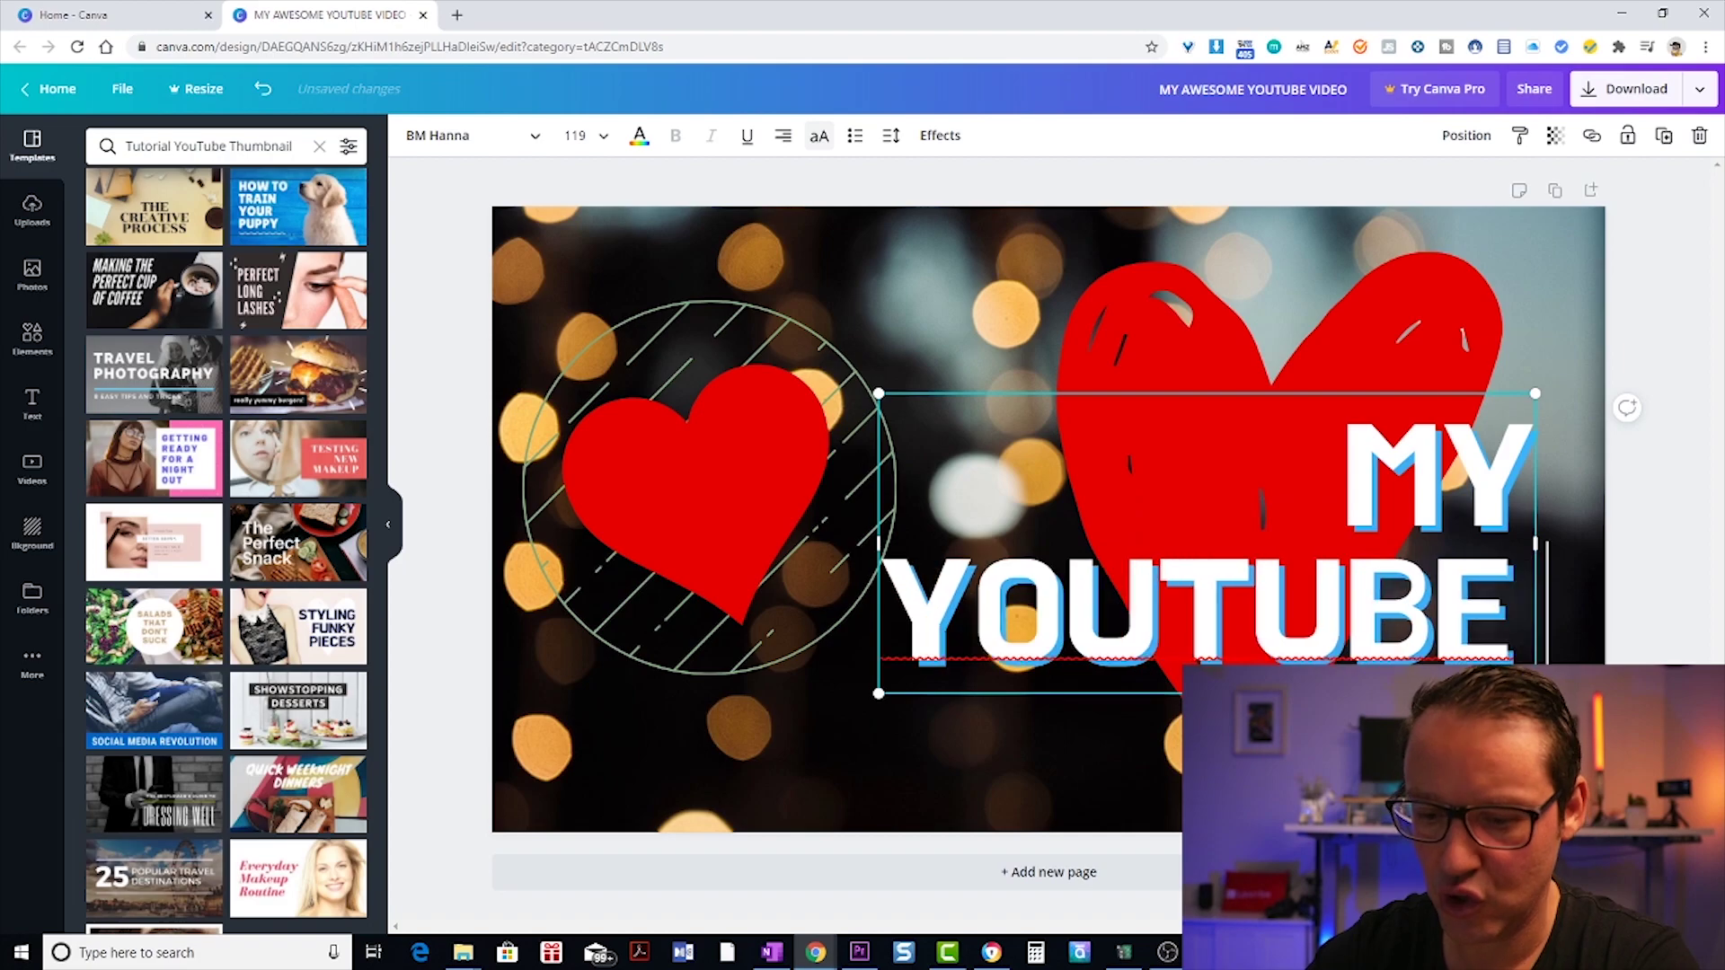
{"action": "type", "text": " VIDEO"}
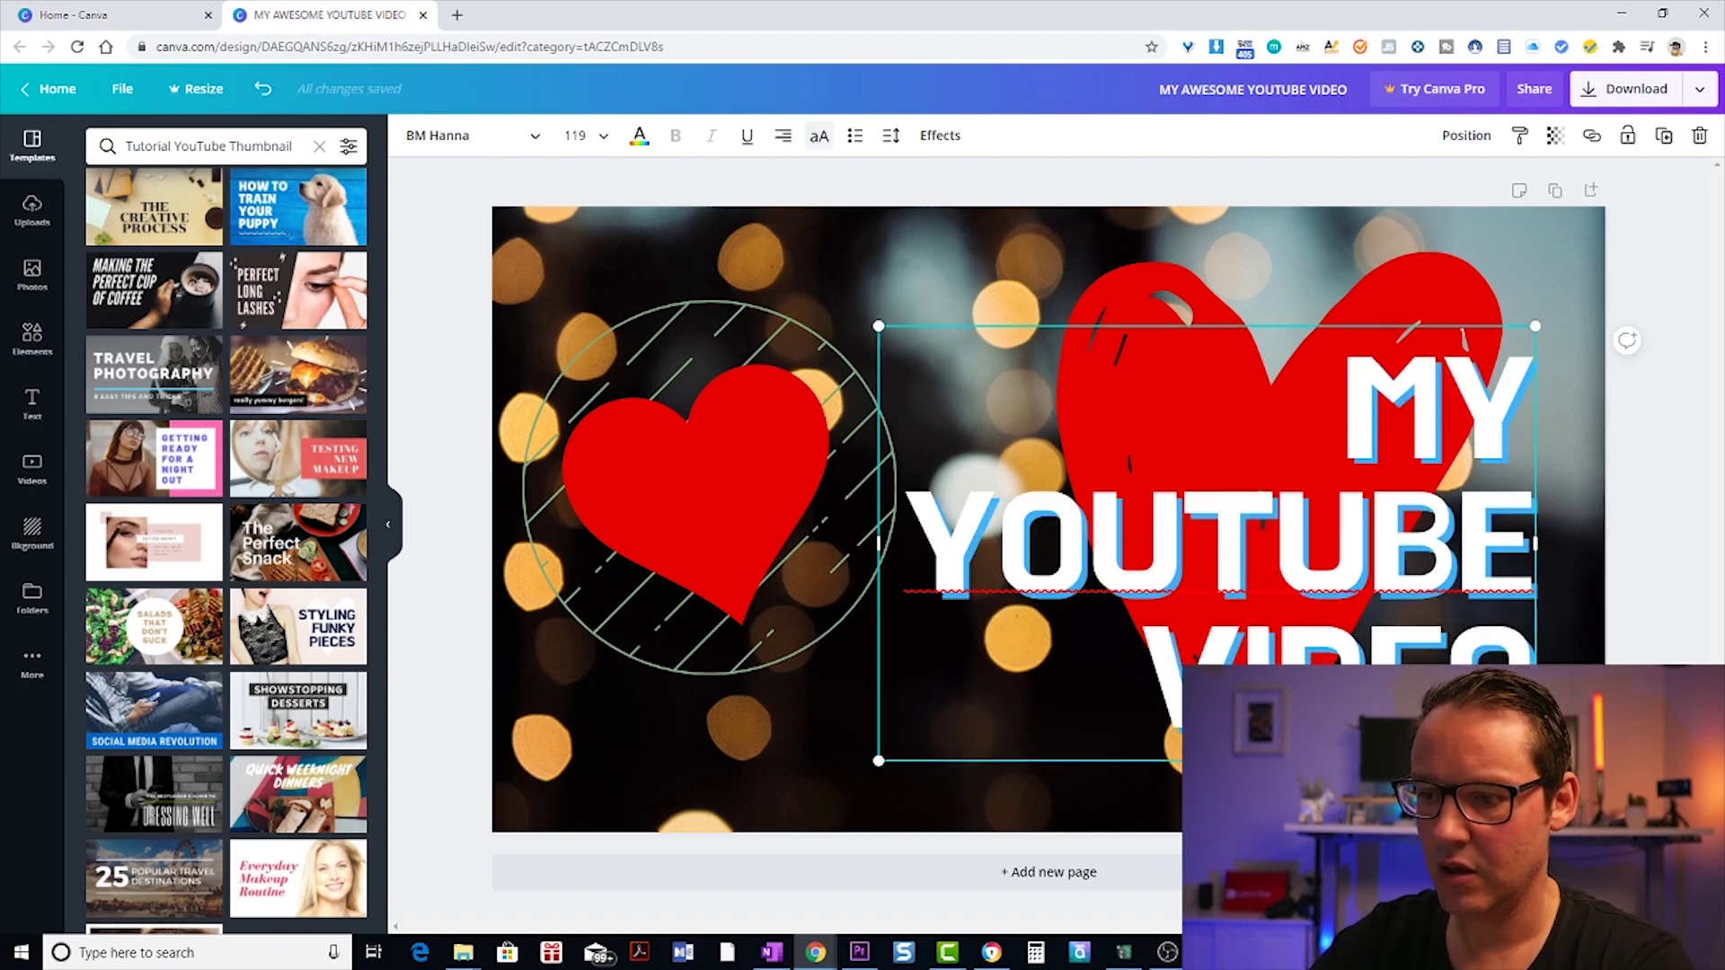
Tilt the title counter-clockwise, move it up-left, and bring it in front of the heart.
{"action": "left_click_drag", "start_coordinate": [1627, 339], "coordinate": [1572, 256]}
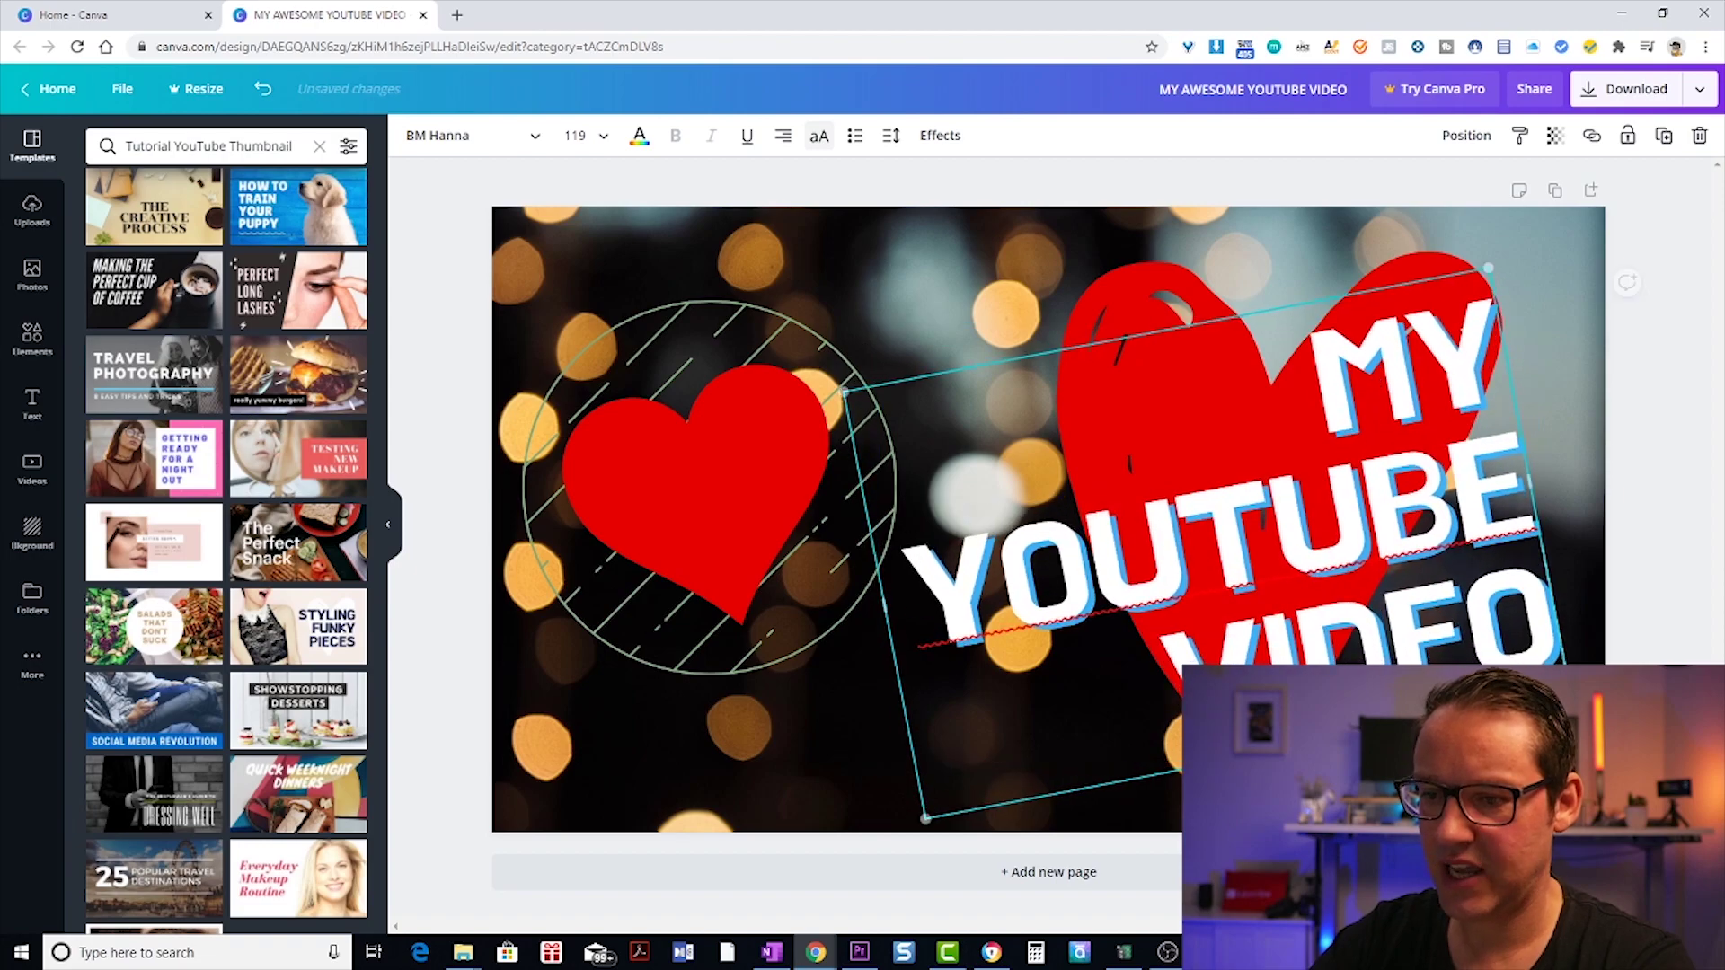
{"action": "left_click_drag", "start_coordinate": [1545, 467], "coordinate": [1181, 498]}
{"action": "key", "text": "Escape"}
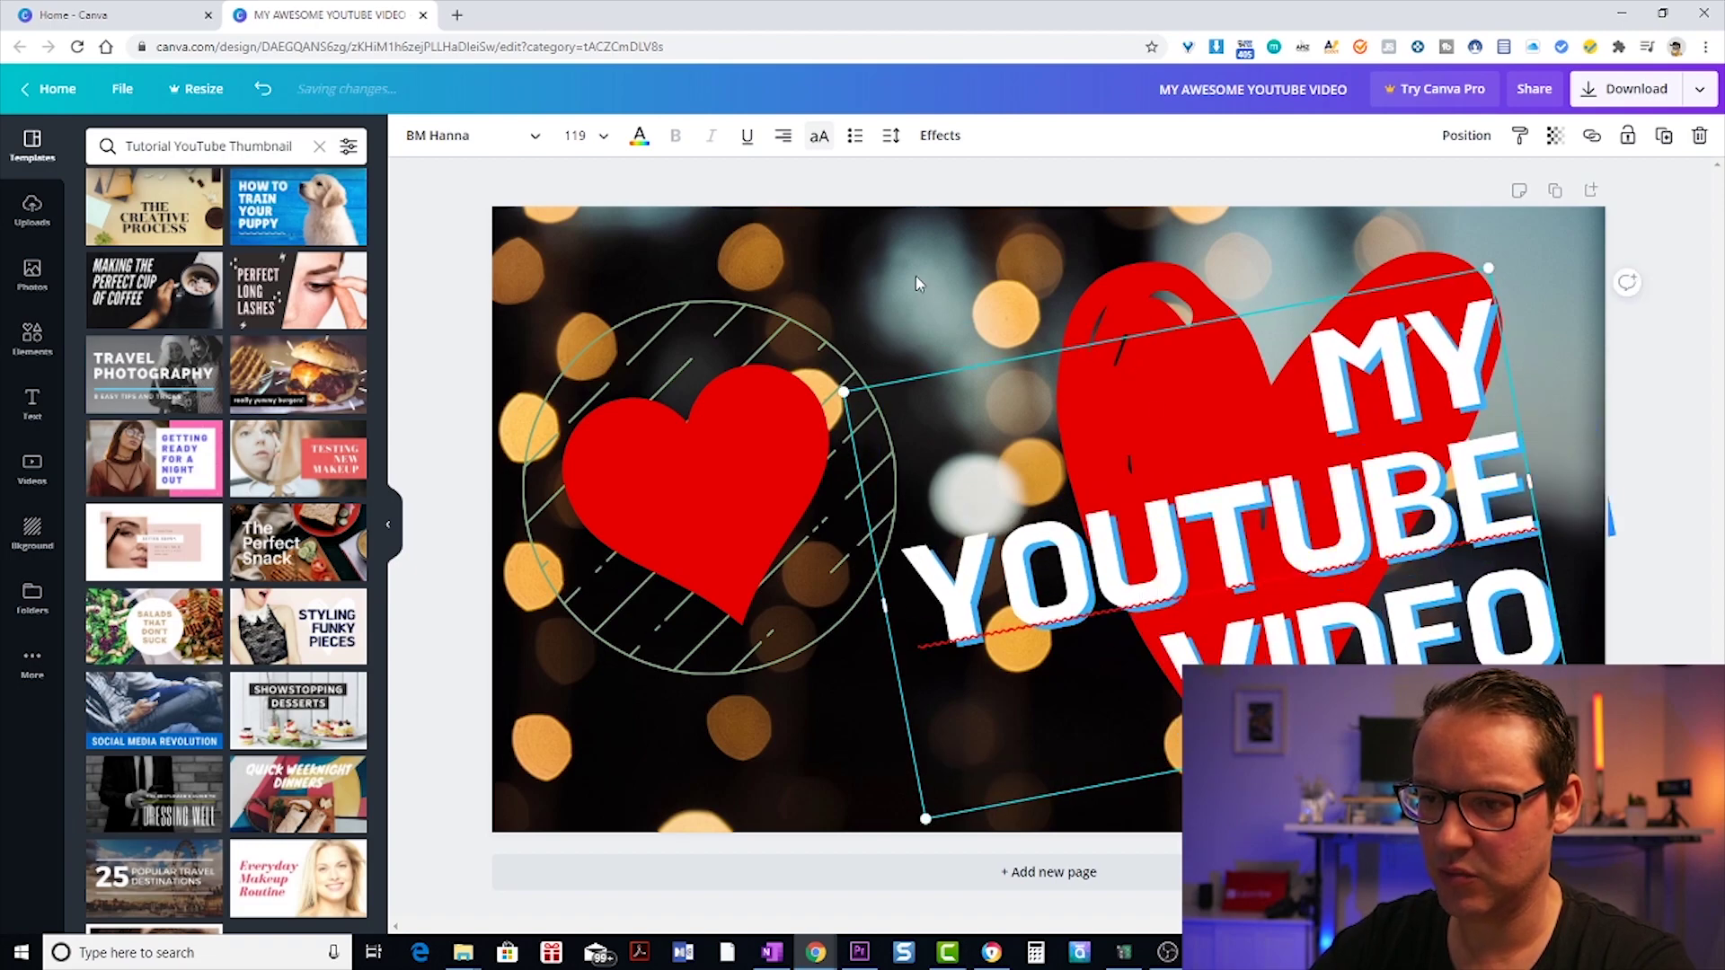
{"action": "left_click", "coordinate": [914, 277]}
{"action": "left_click_drag", "start_coordinate": [1049, 450], "coordinate": [636, 396]}
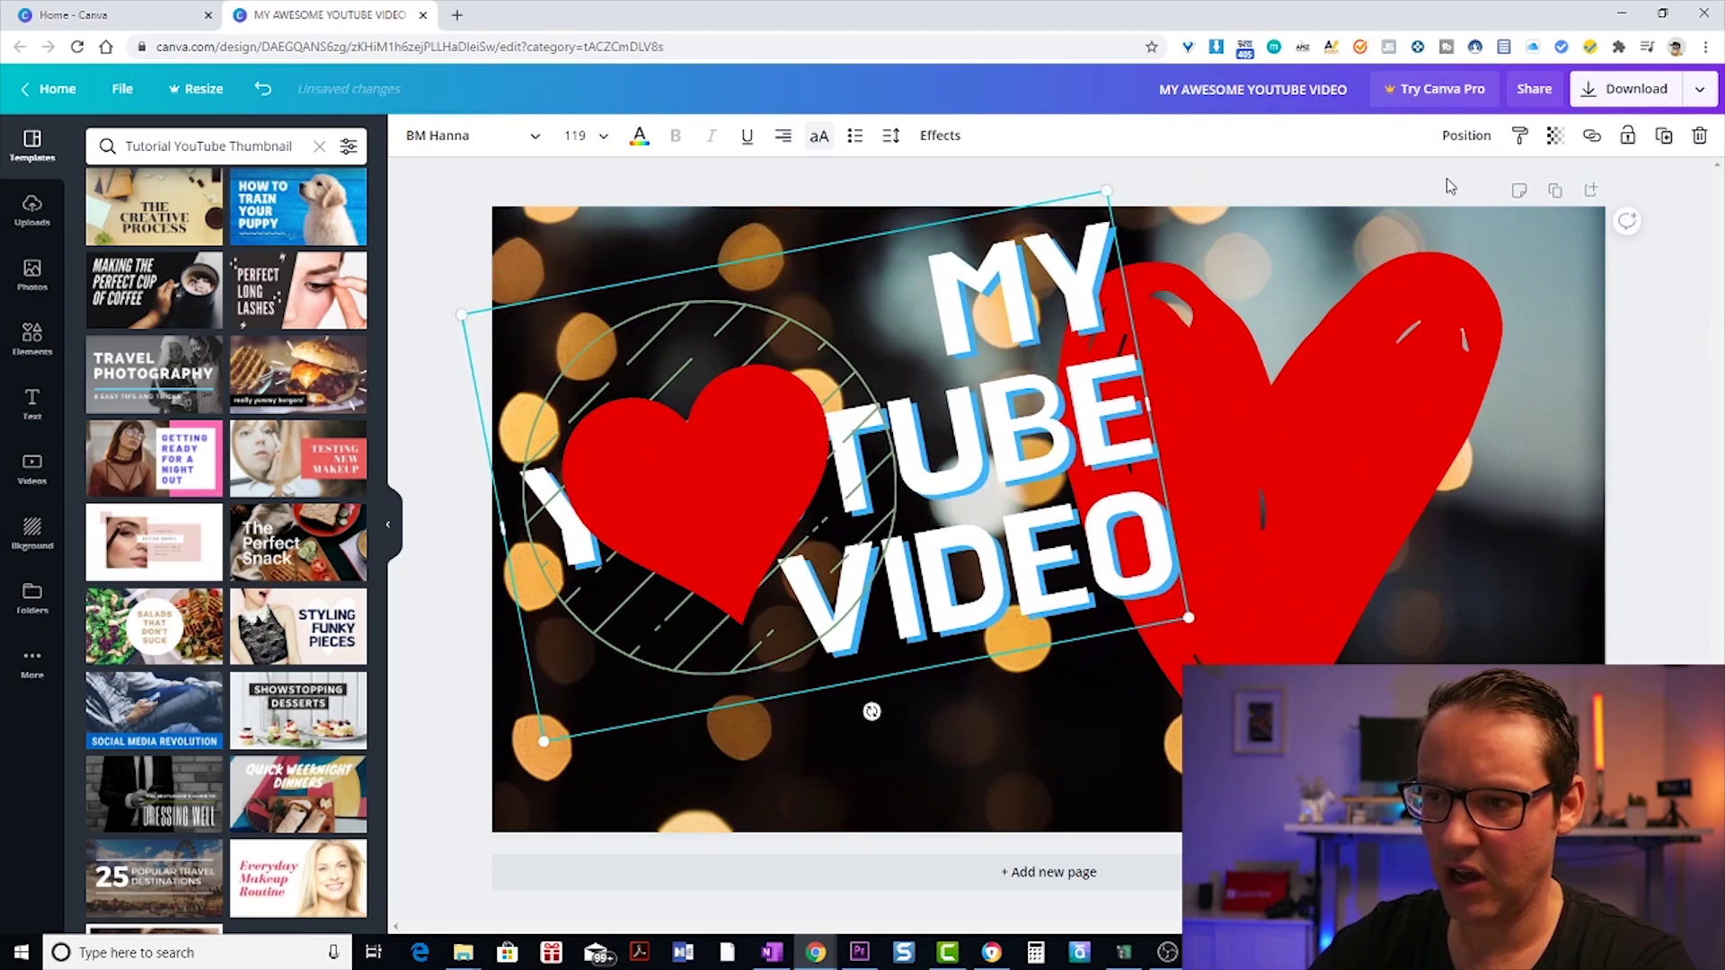
{"action": "left_click", "coordinate": [1462, 137]}
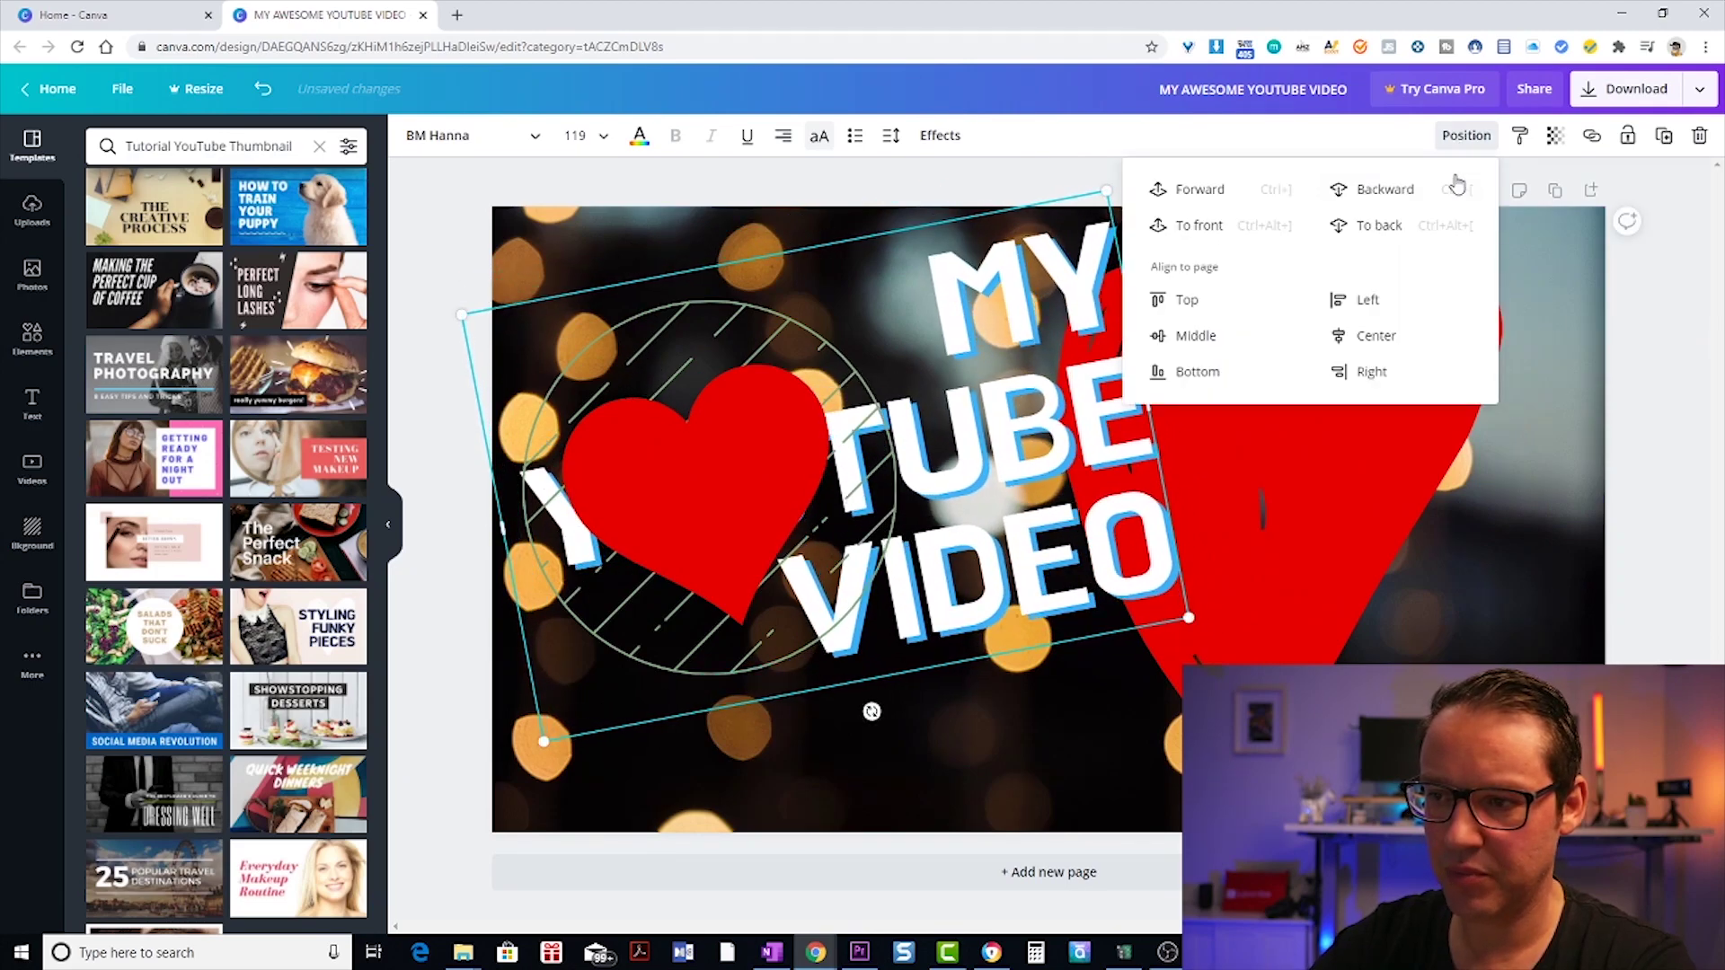
{"action": "left_click", "coordinate": [1204, 192]}
{"action": "left_click", "coordinate": [1207, 192]}
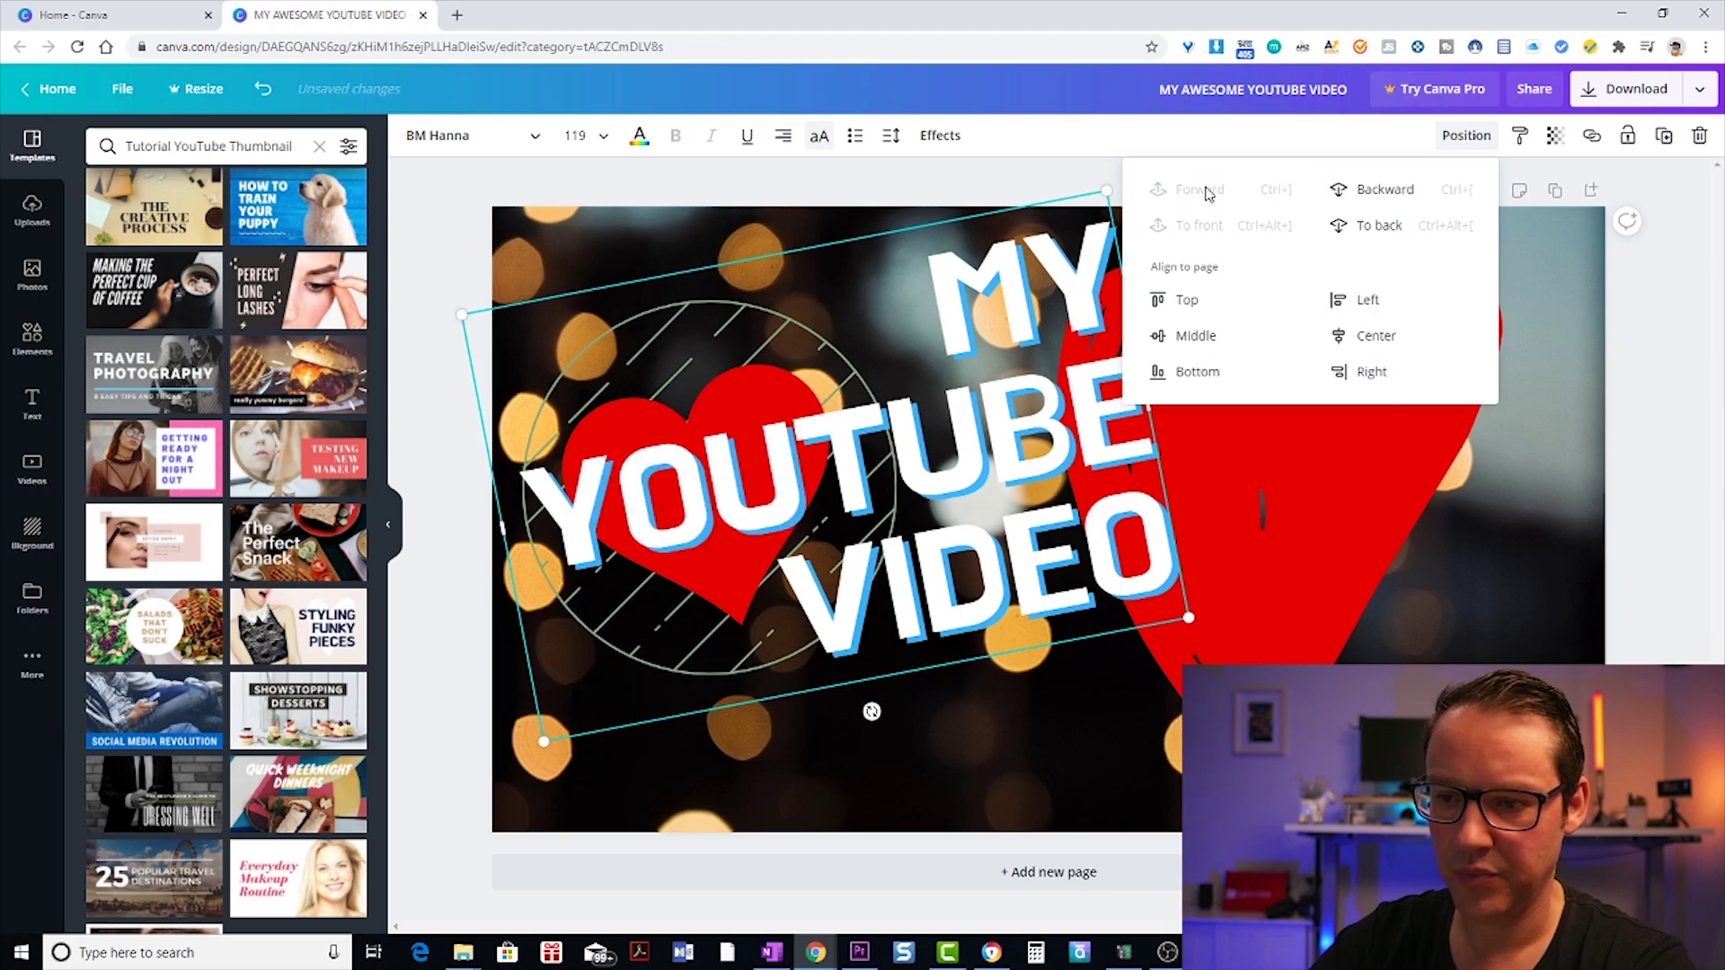
{"action": "left_click", "coordinate": [1683, 347]}
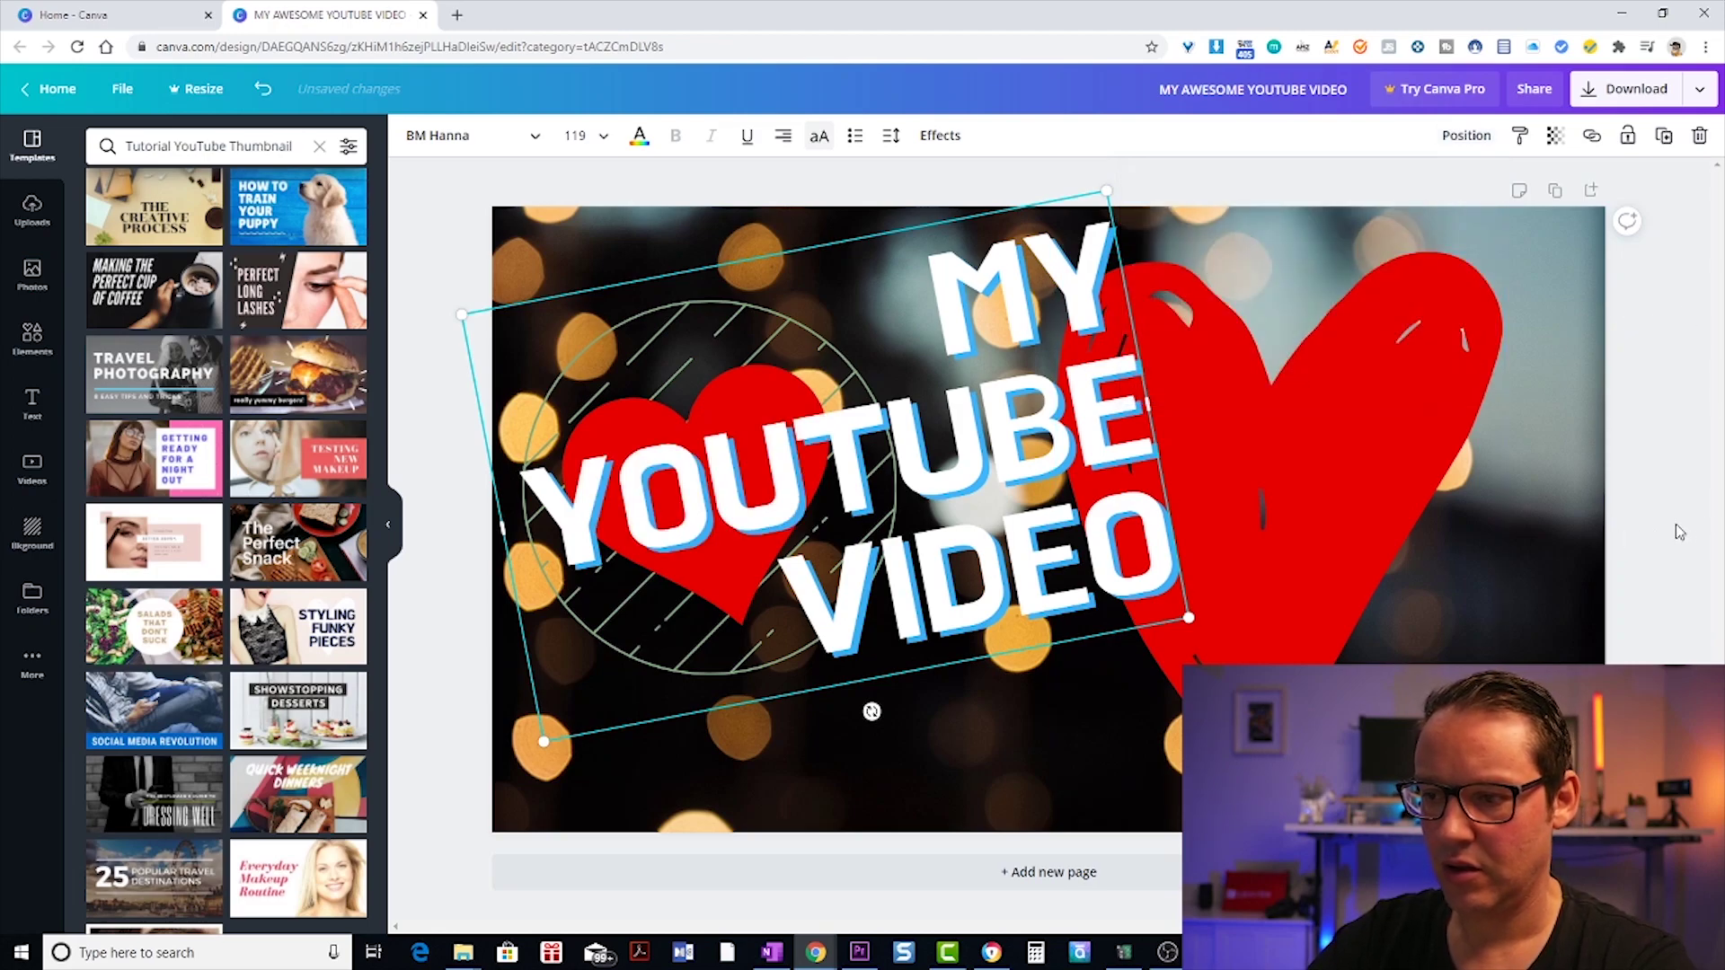
Shrink the large red heart and reposition it to the right beside the title.
{"action": "left_click", "coordinate": [1323, 429]}
{"action": "left_click_drag", "start_coordinate": [1326, 461], "coordinate": [1389, 468]}
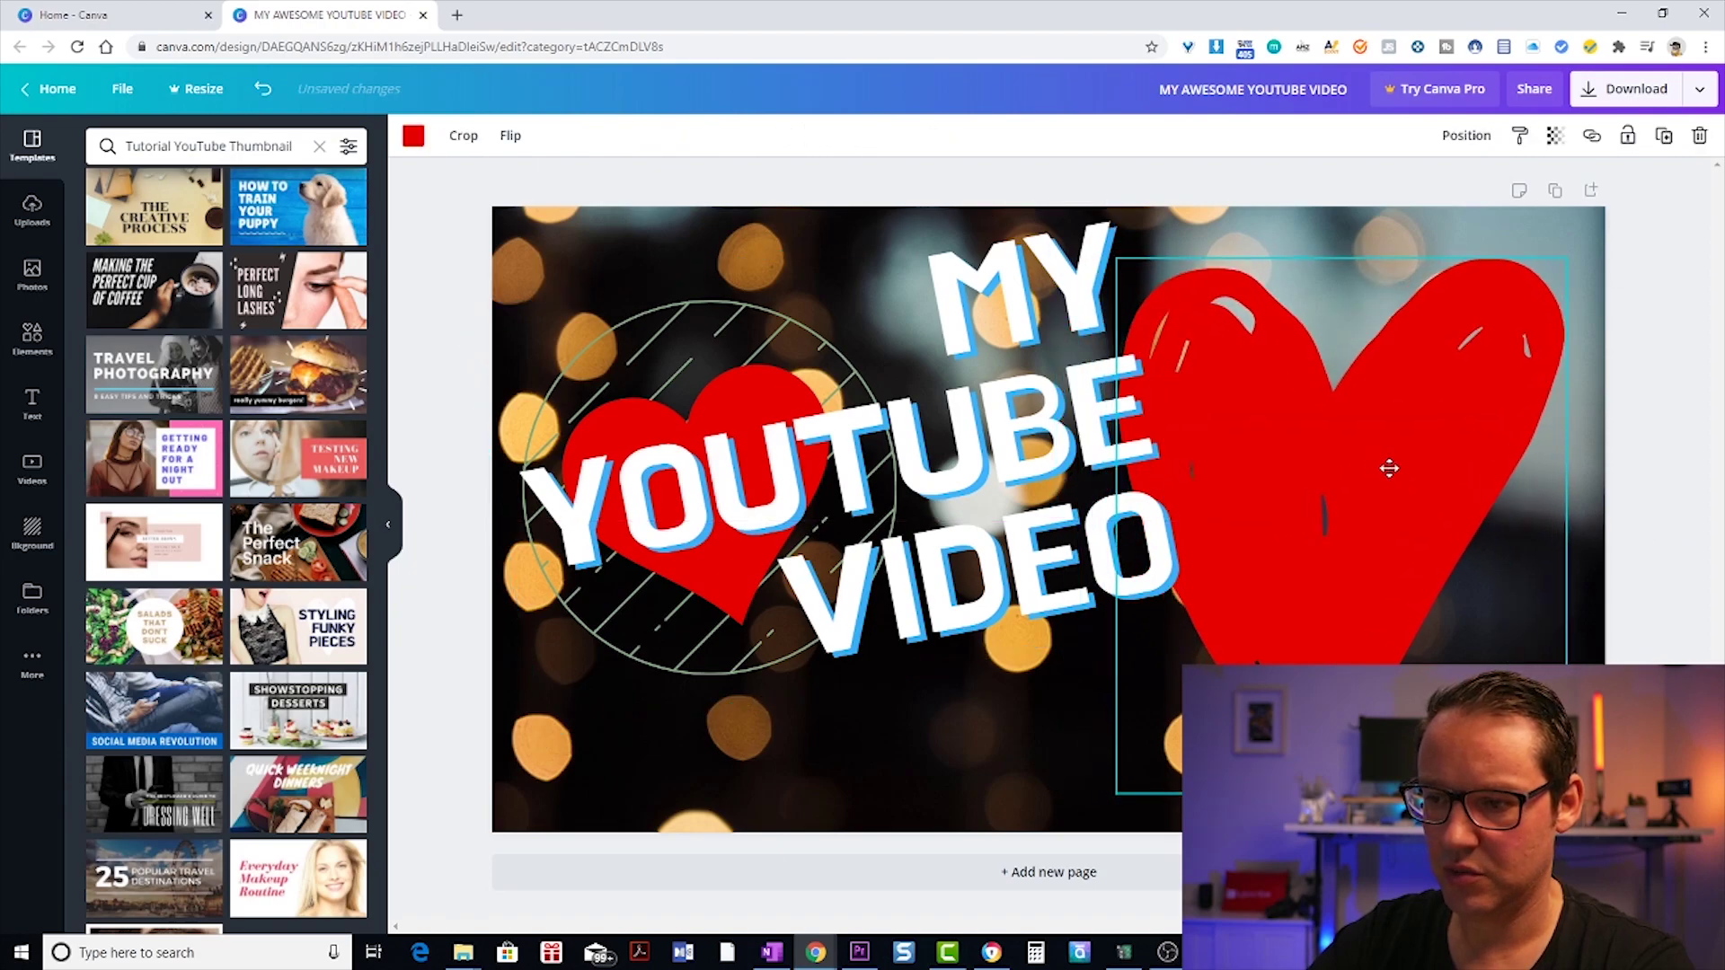
{"action": "left_click_drag", "start_coordinate": [1130, 258], "coordinate": [1326, 402]}
{"action": "left_click_drag", "start_coordinate": [1348, 517], "coordinate": [1327, 409]}
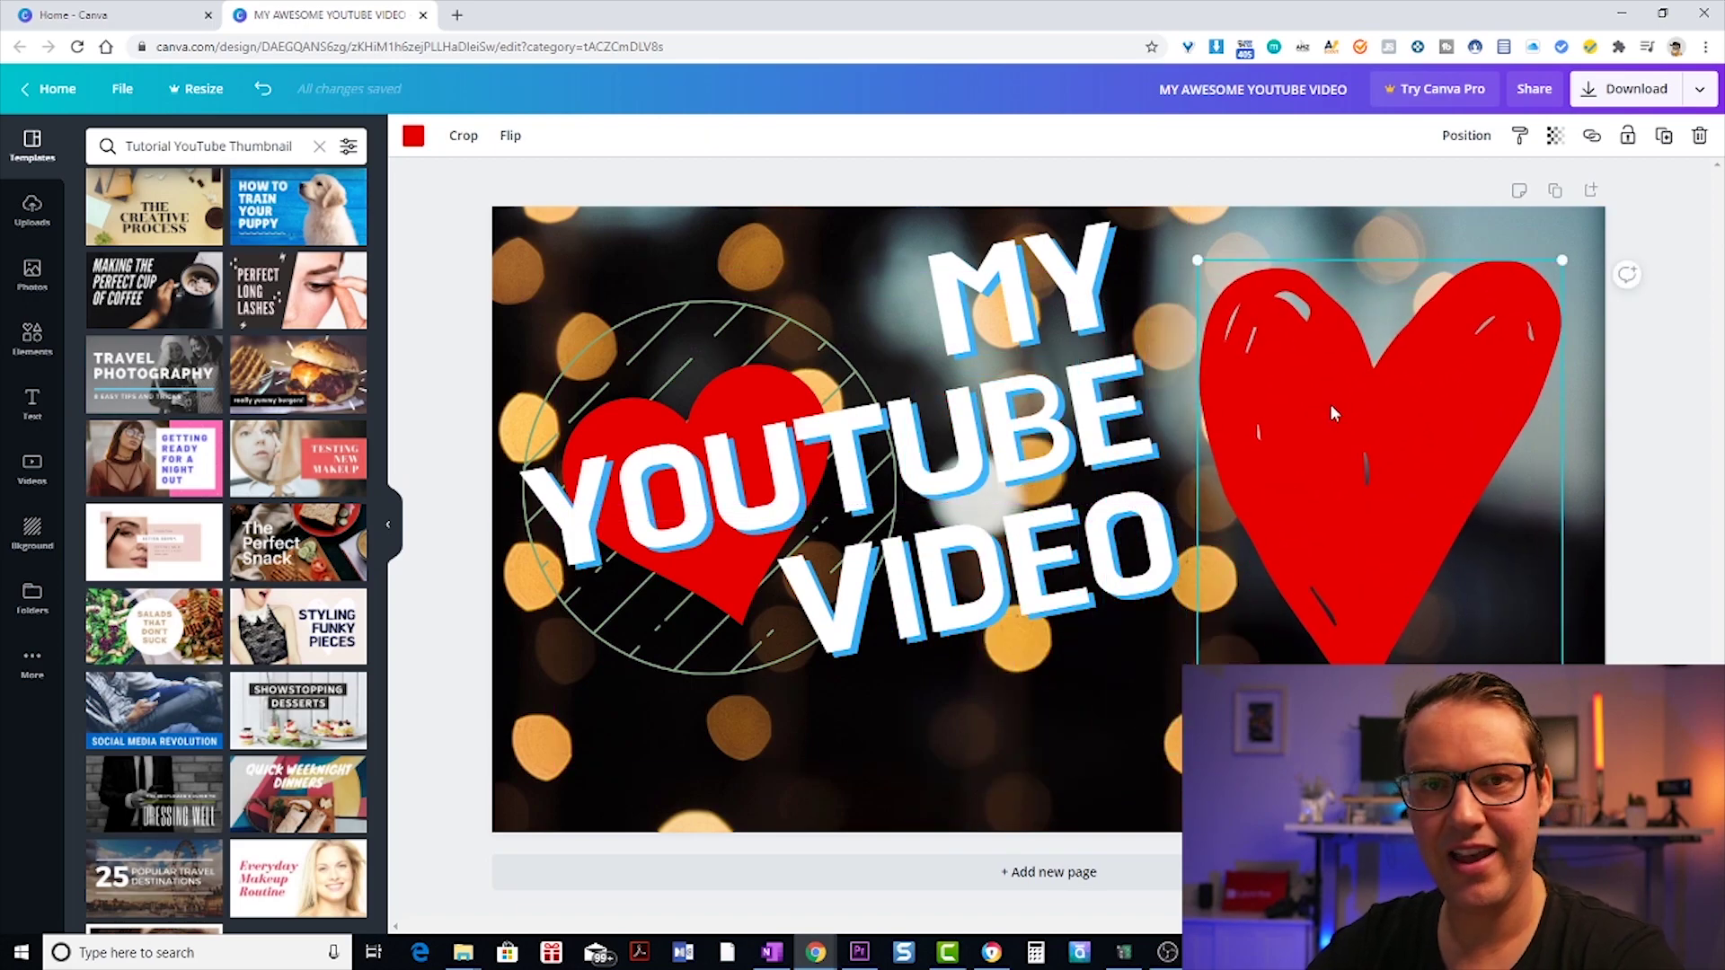
Apply the Perfect Long Lashes template and delete its eye photo.
{"action": "left_click", "coordinate": [1630, 424]}
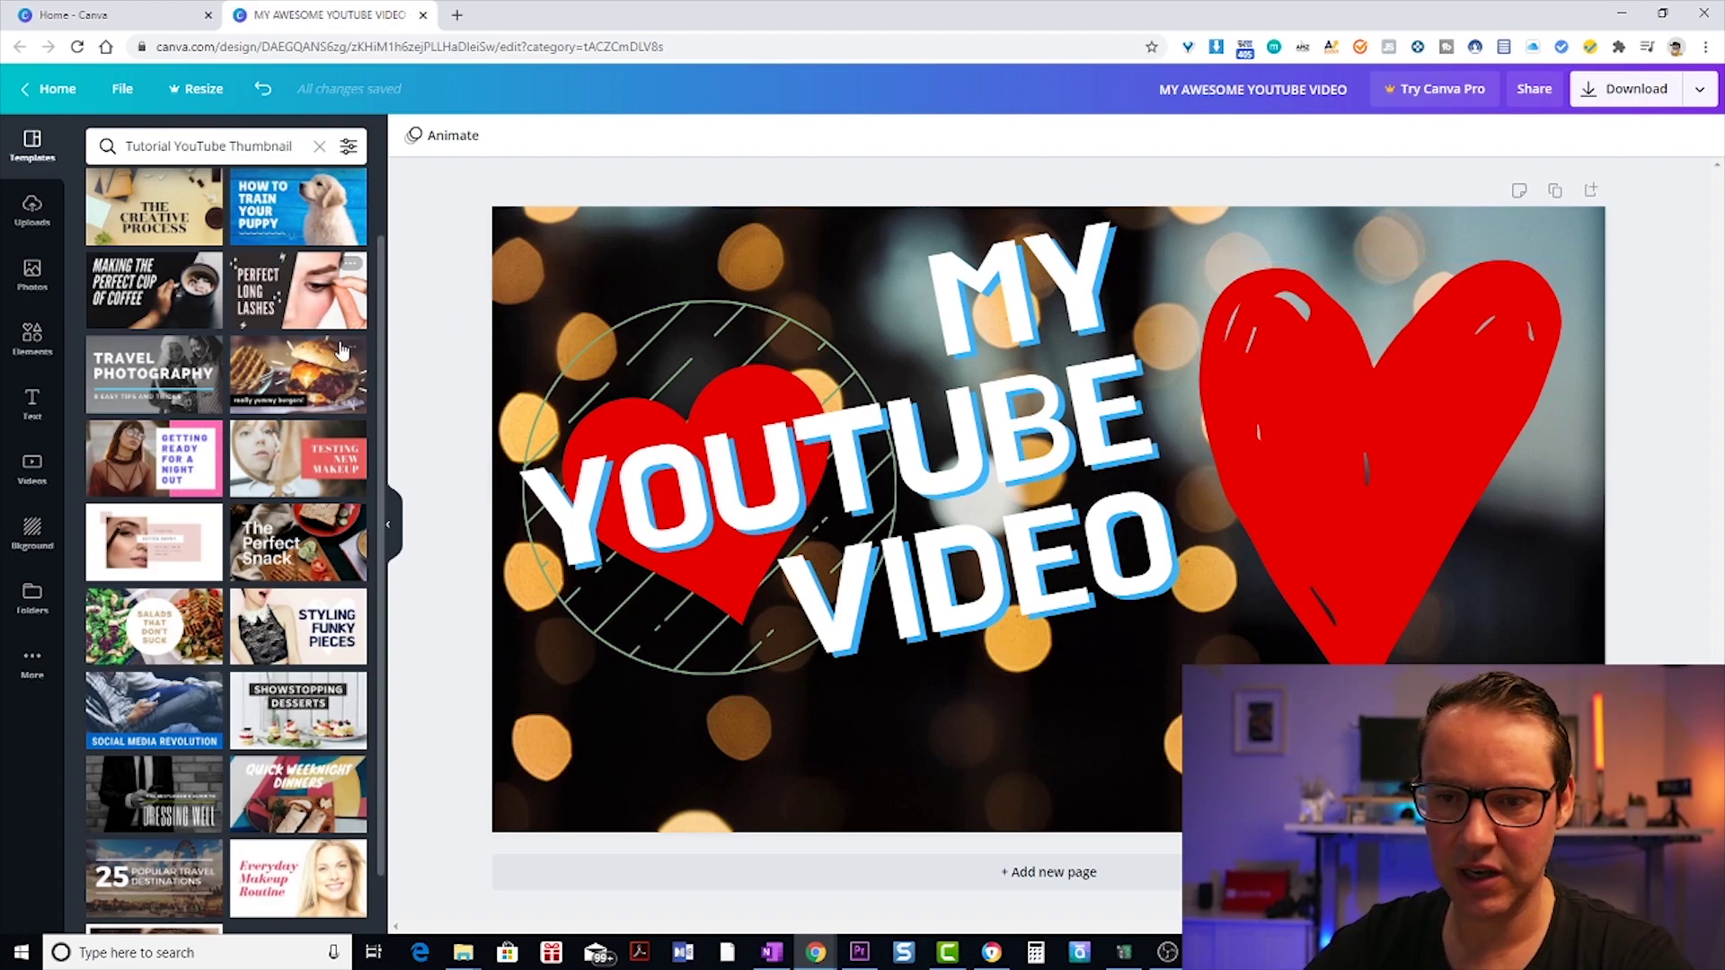
{"action": "left_click", "coordinate": [297, 298]}
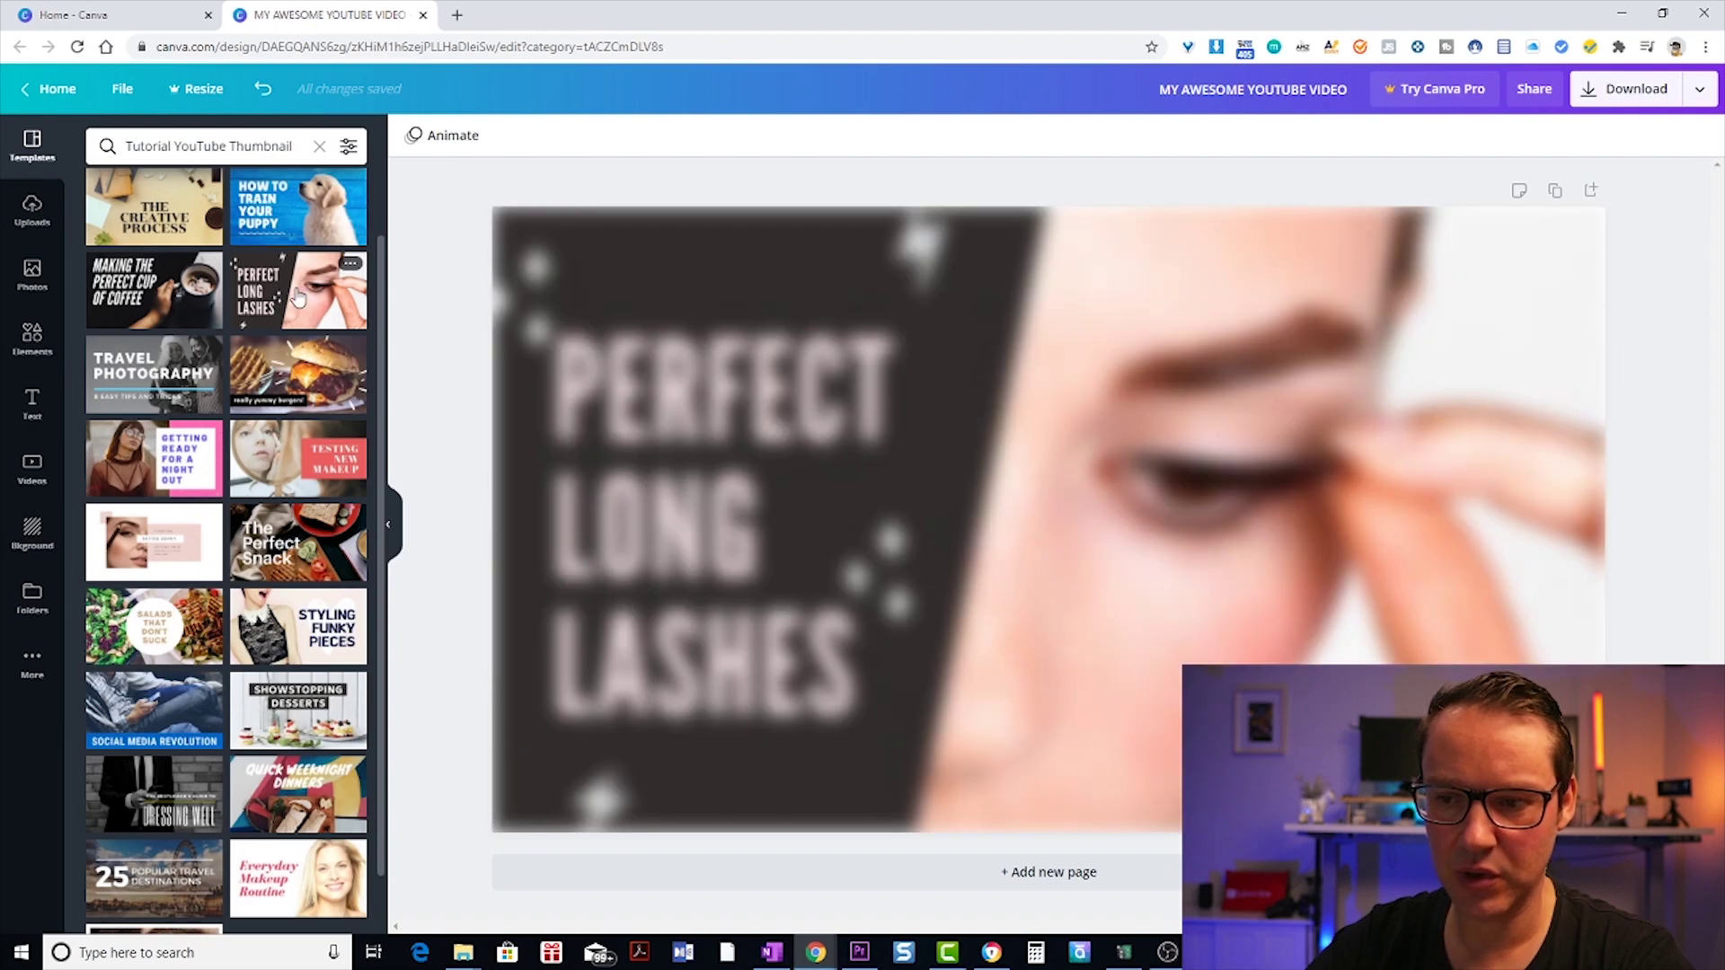
{"action": "left_click", "coordinate": [1236, 586]}
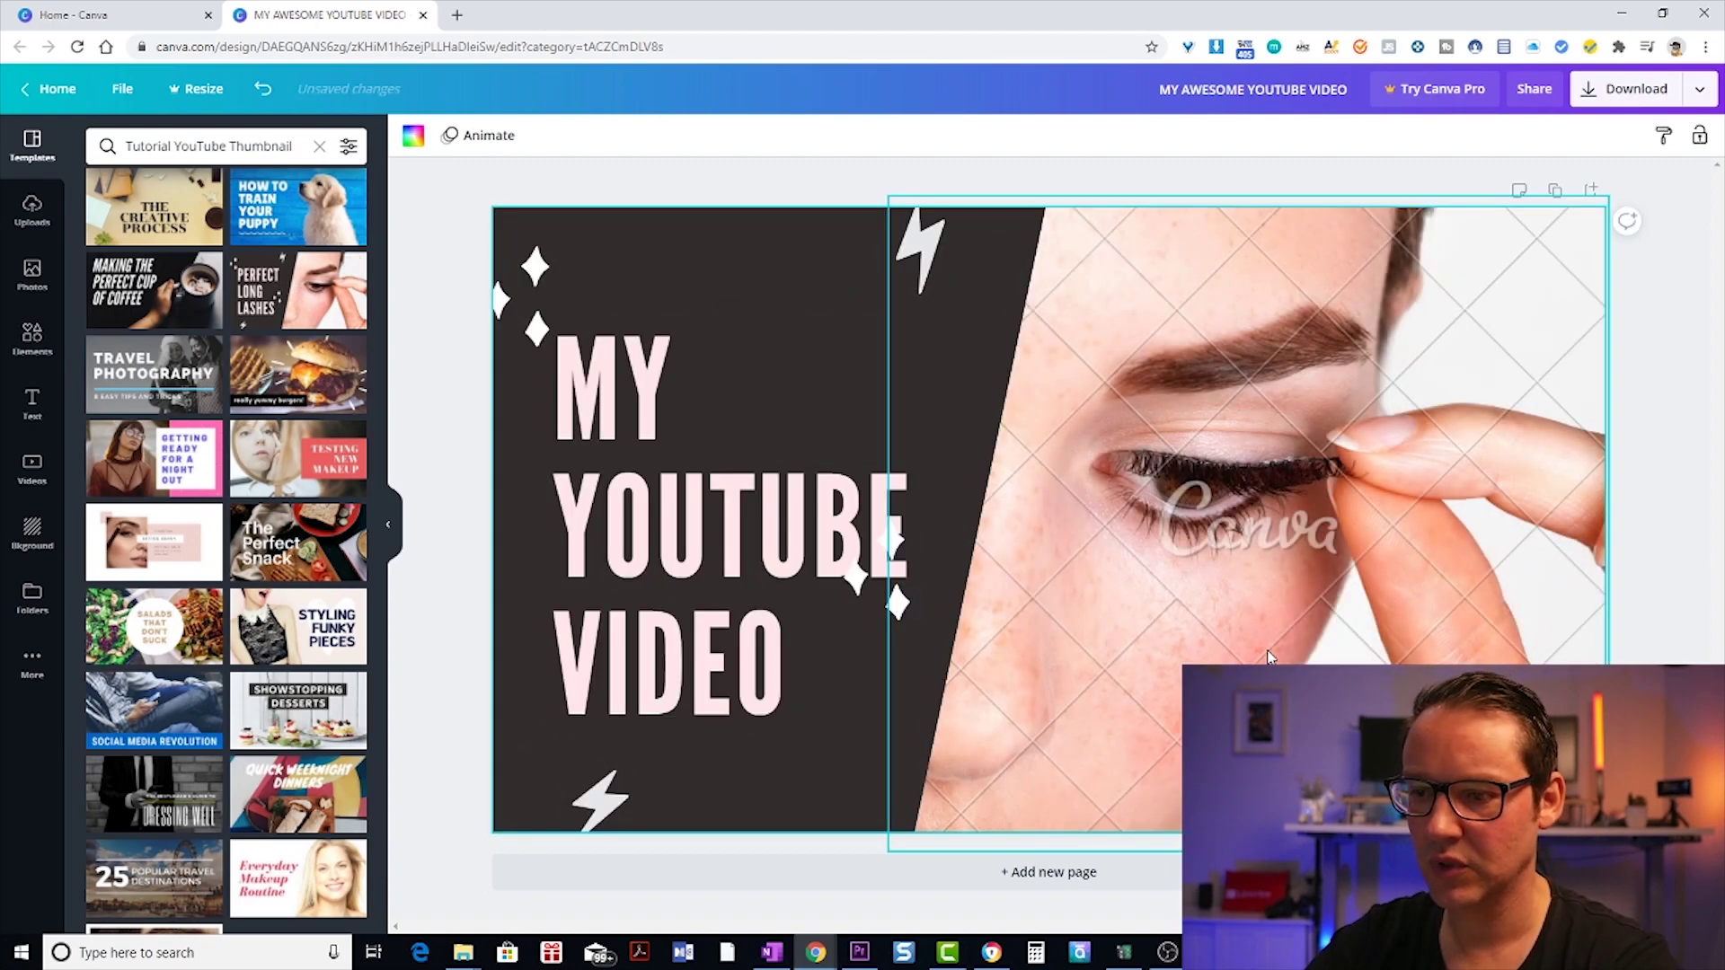
{"action": "left_click", "coordinate": [1276, 642]}
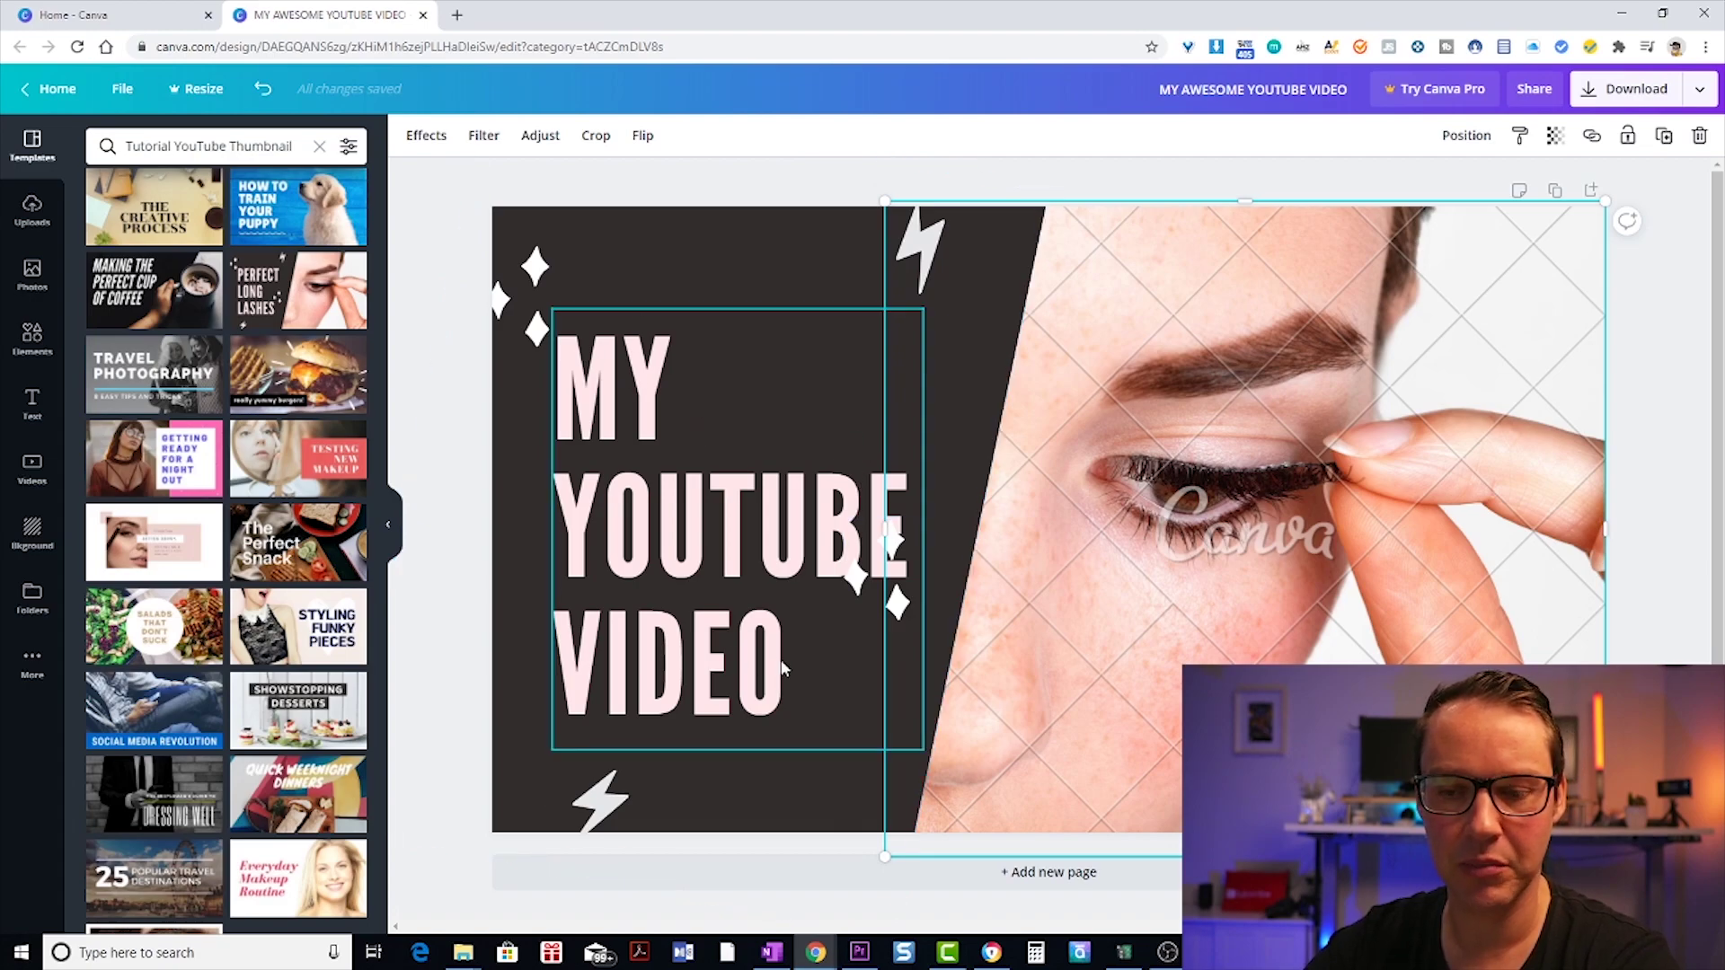
{"action": "left_click_drag", "start_coordinate": [1280, 439], "coordinate": [1191, 456]}
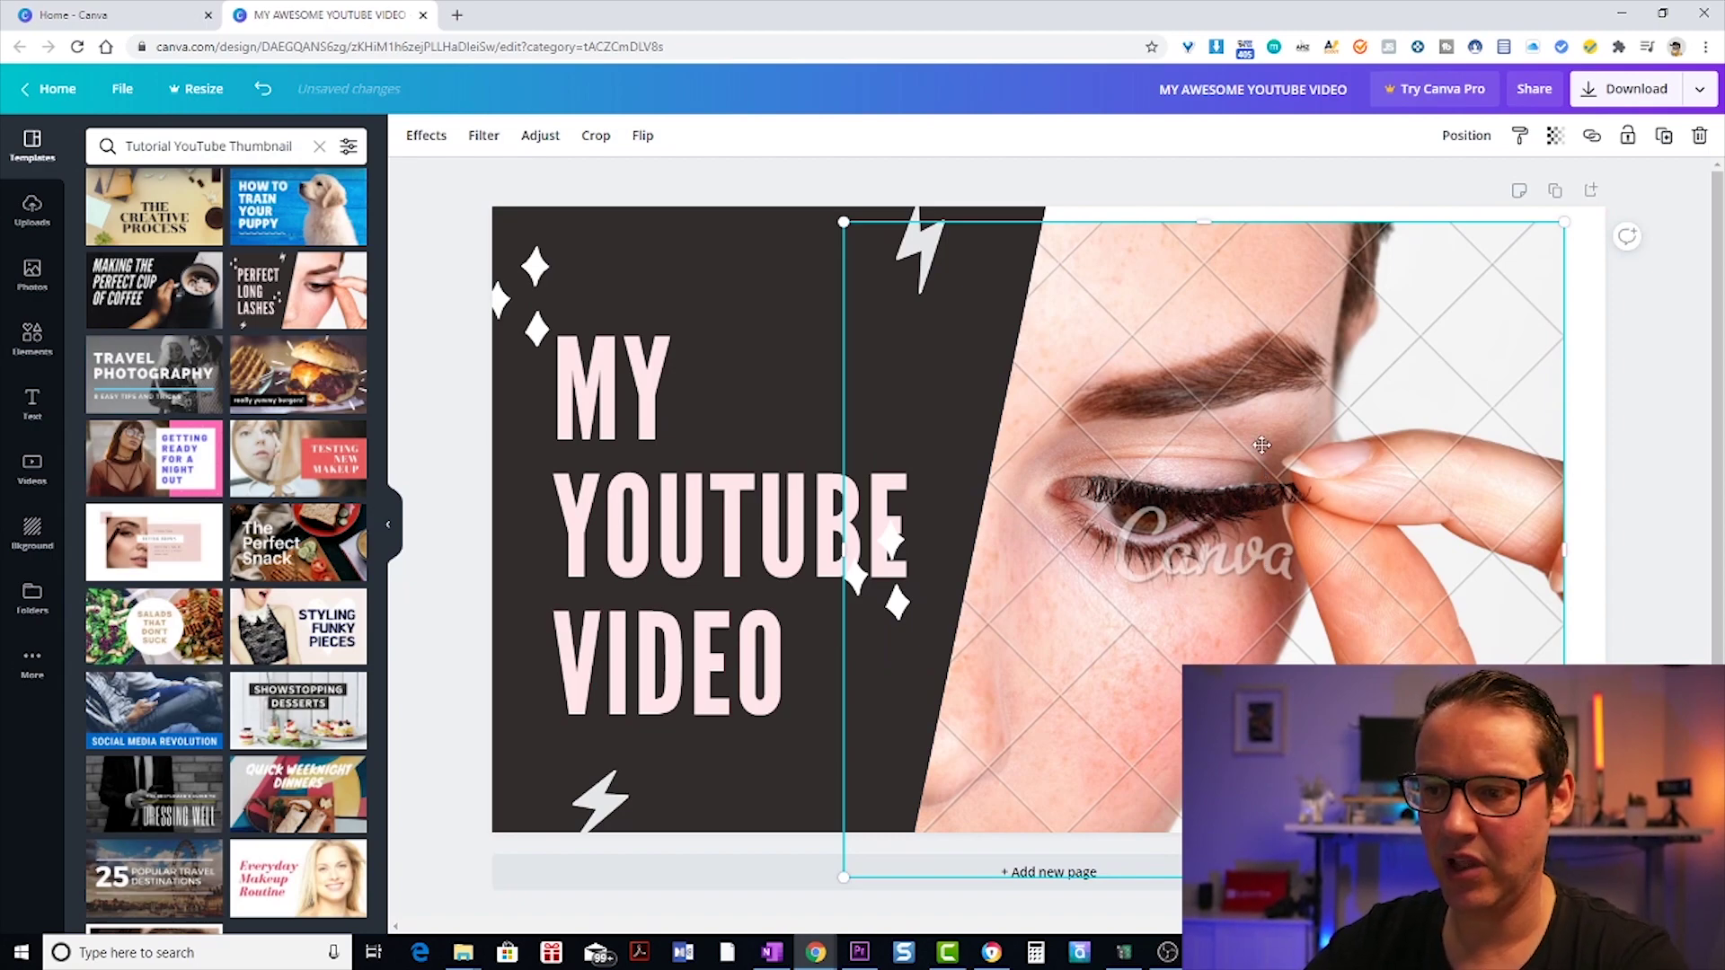
{"action": "mouse_move", "coordinate": [1261, 445]}
{"action": "left_mouse_down"}
{"action": "mouse_move", "coordinate": [1300, 438]}
{"action": "mouse_move", "coordinate": [1285, 436]}
{"action": "left_mouse_up"}
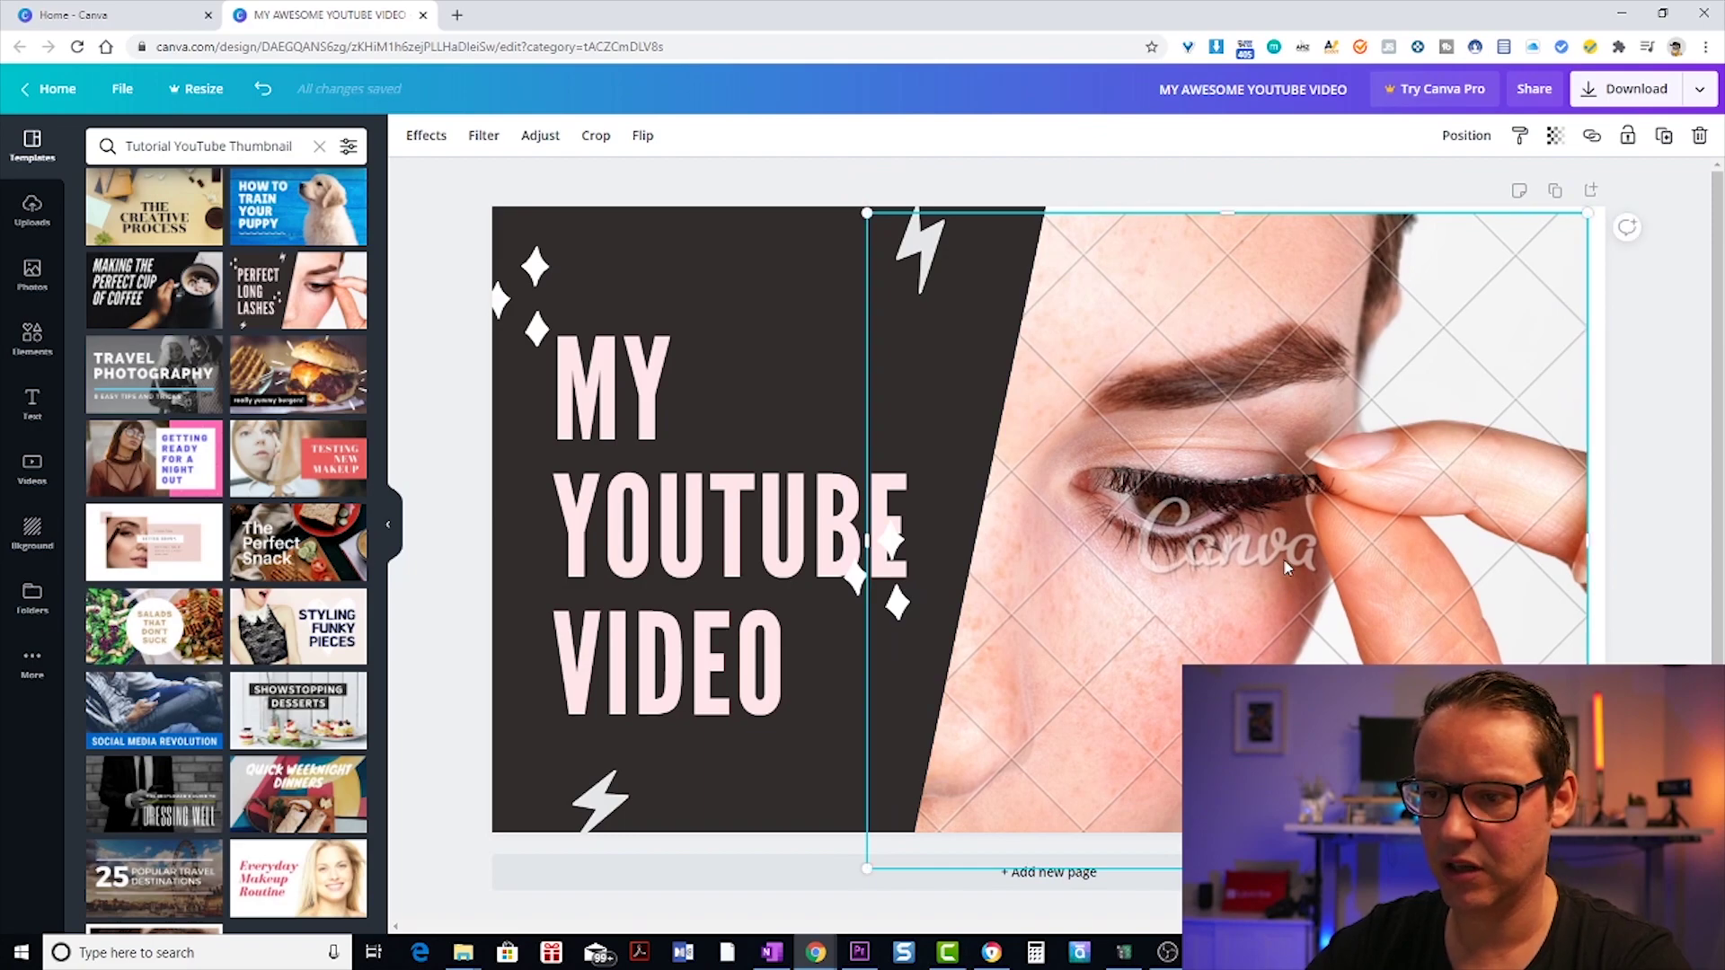
{"action": "key", "text": "Delete"}
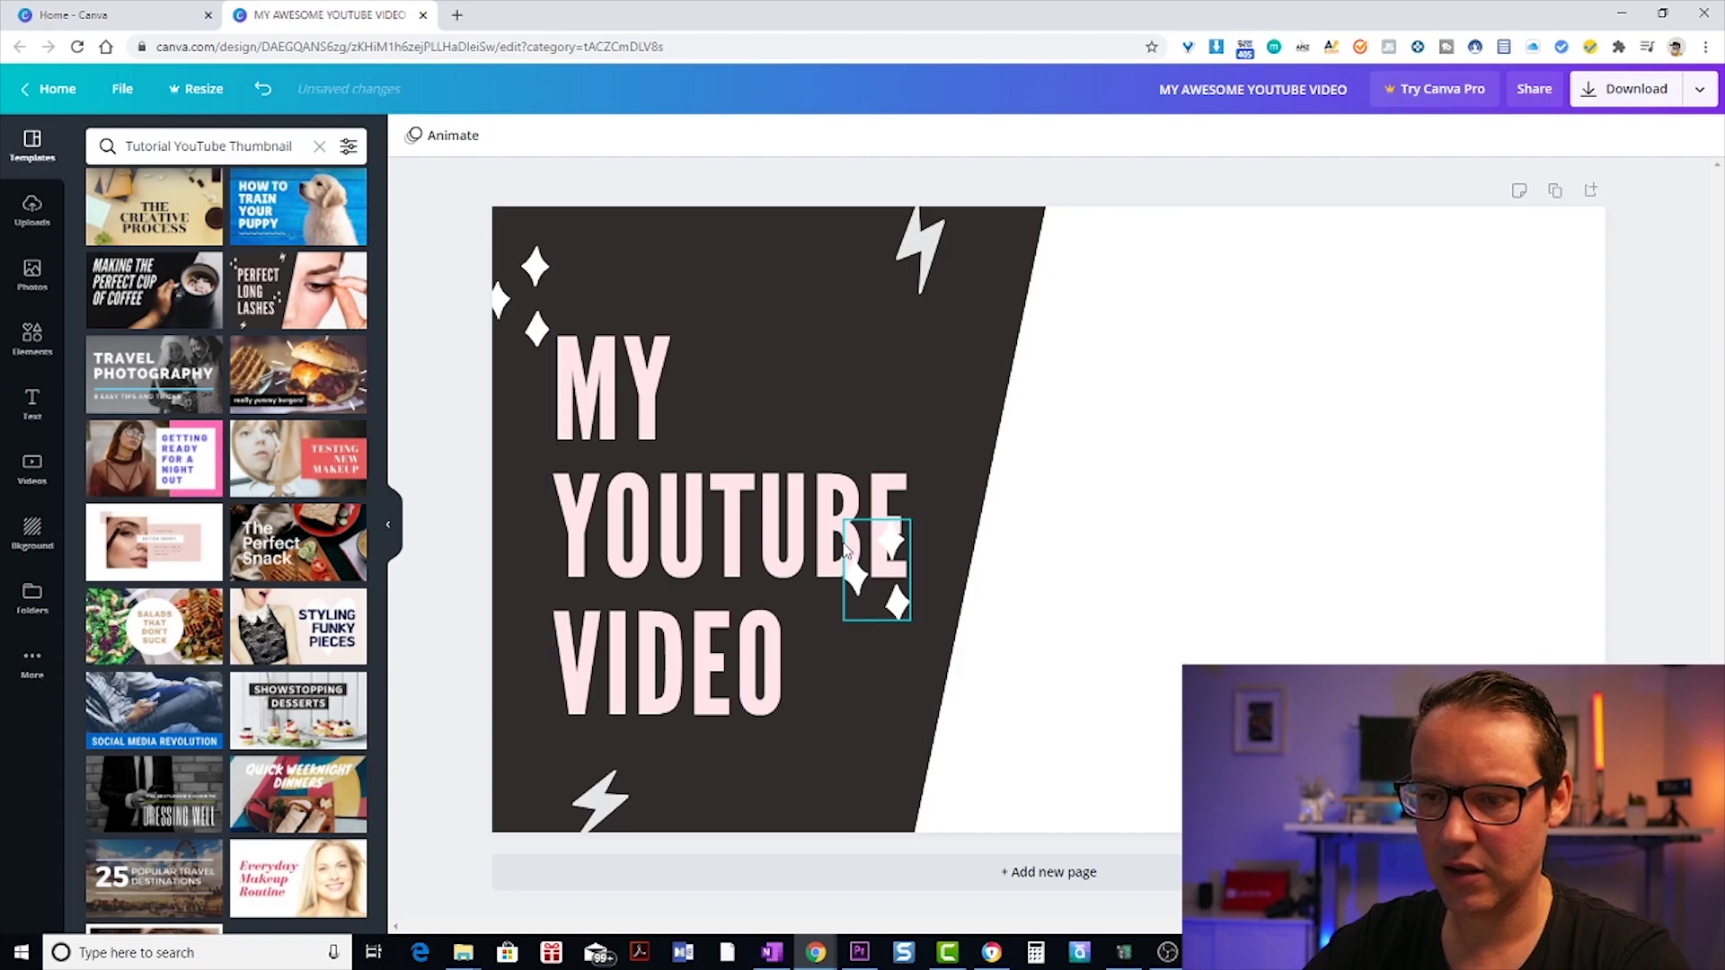
Make the MY YOUTUBE VIDEO text red and move the sparkles down beside VIDEO.
{"action": "left_click", "coordinate": [778, 667]}
{"action": "double_click", "coordinate": [778, 668]}
{"action": "left_click", "coordinate": [778, 667]}
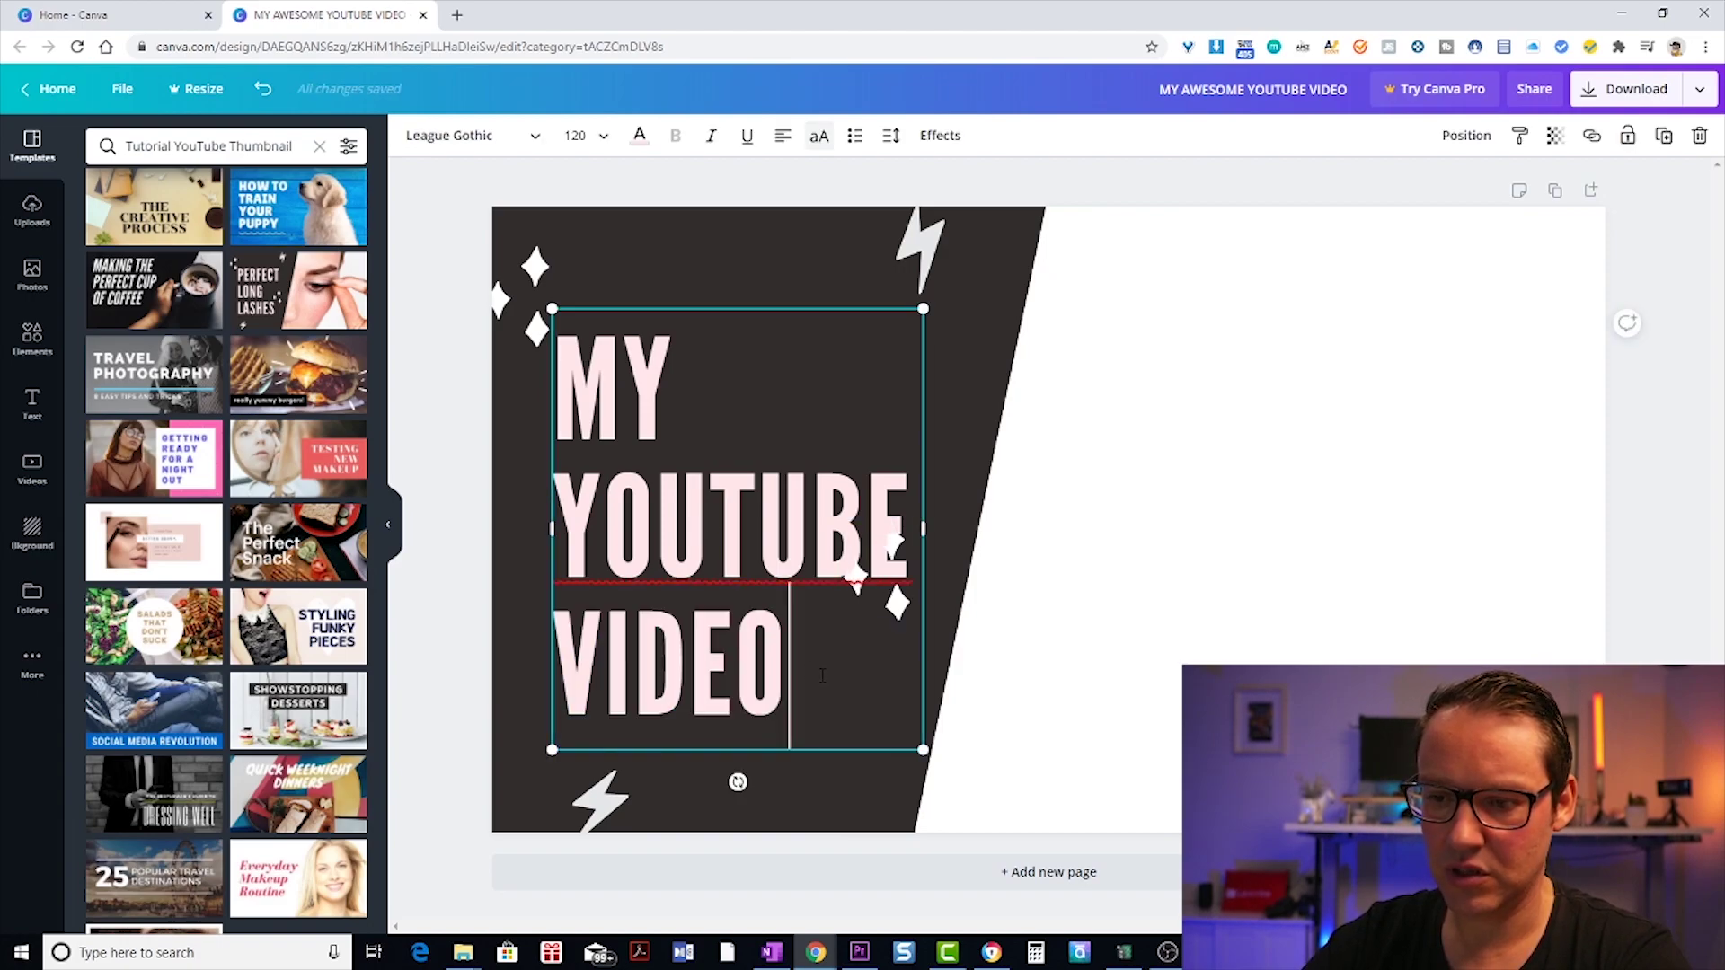
{"action": "key", "text": "ctrl+a"}
{"action": "left_click", "coordinate": [640, 135]}
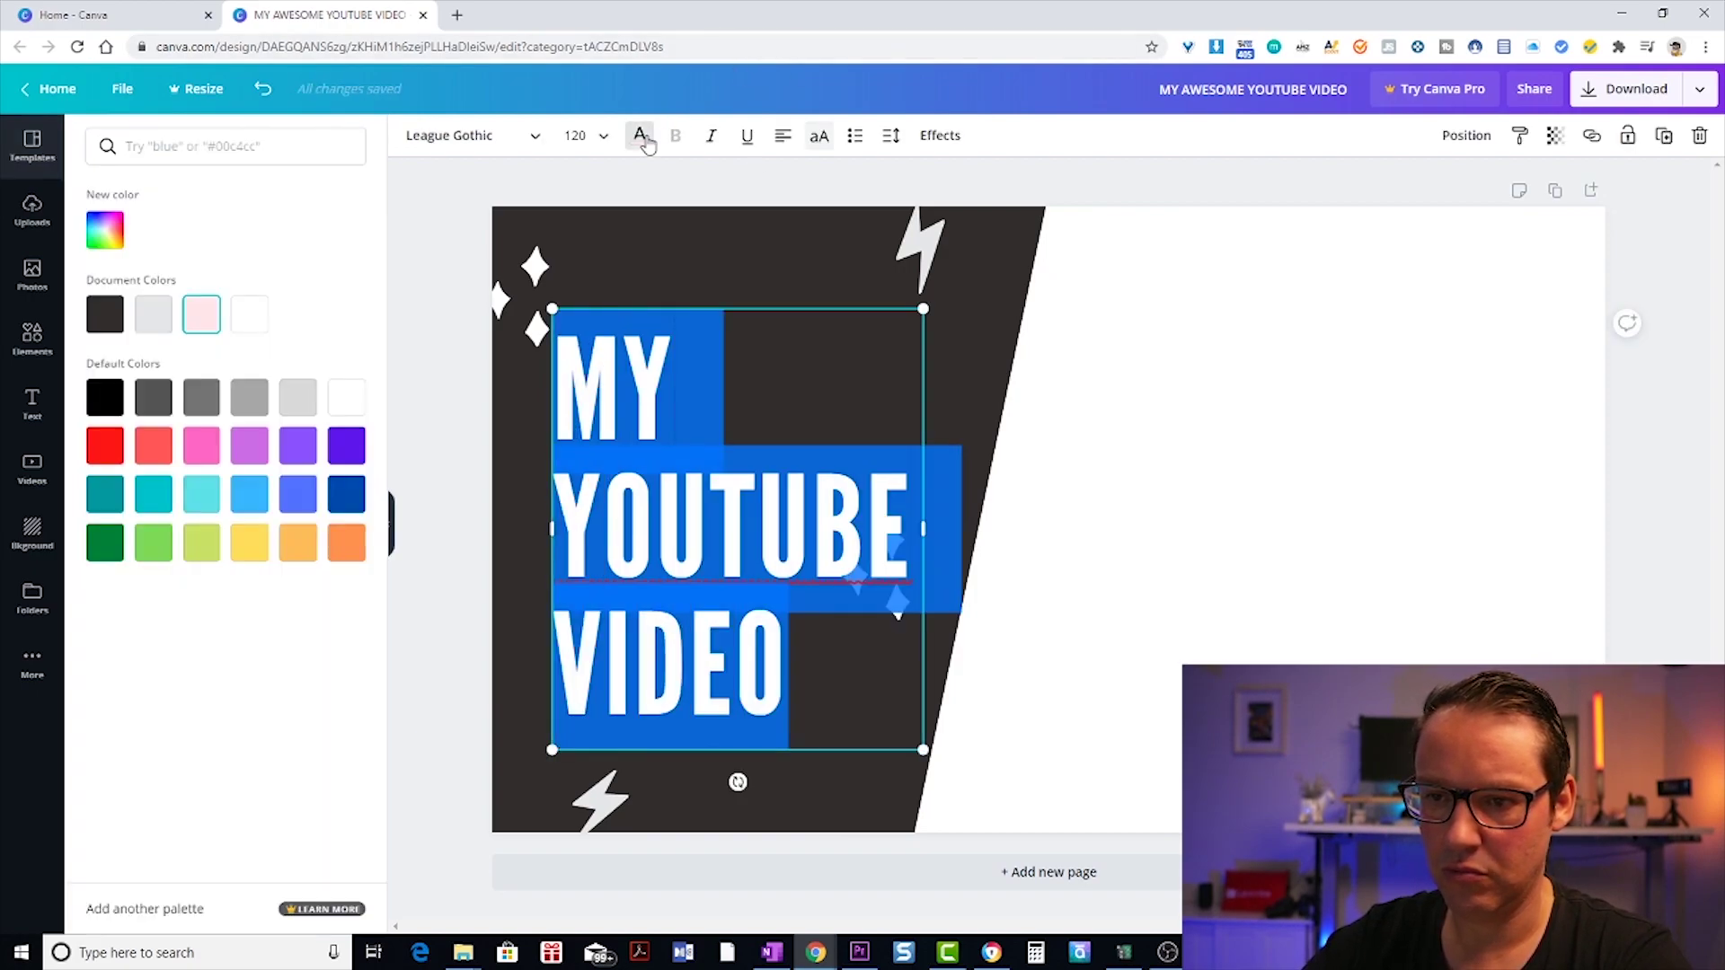
{"action": "left_click", "coordinate": [106, 451]}
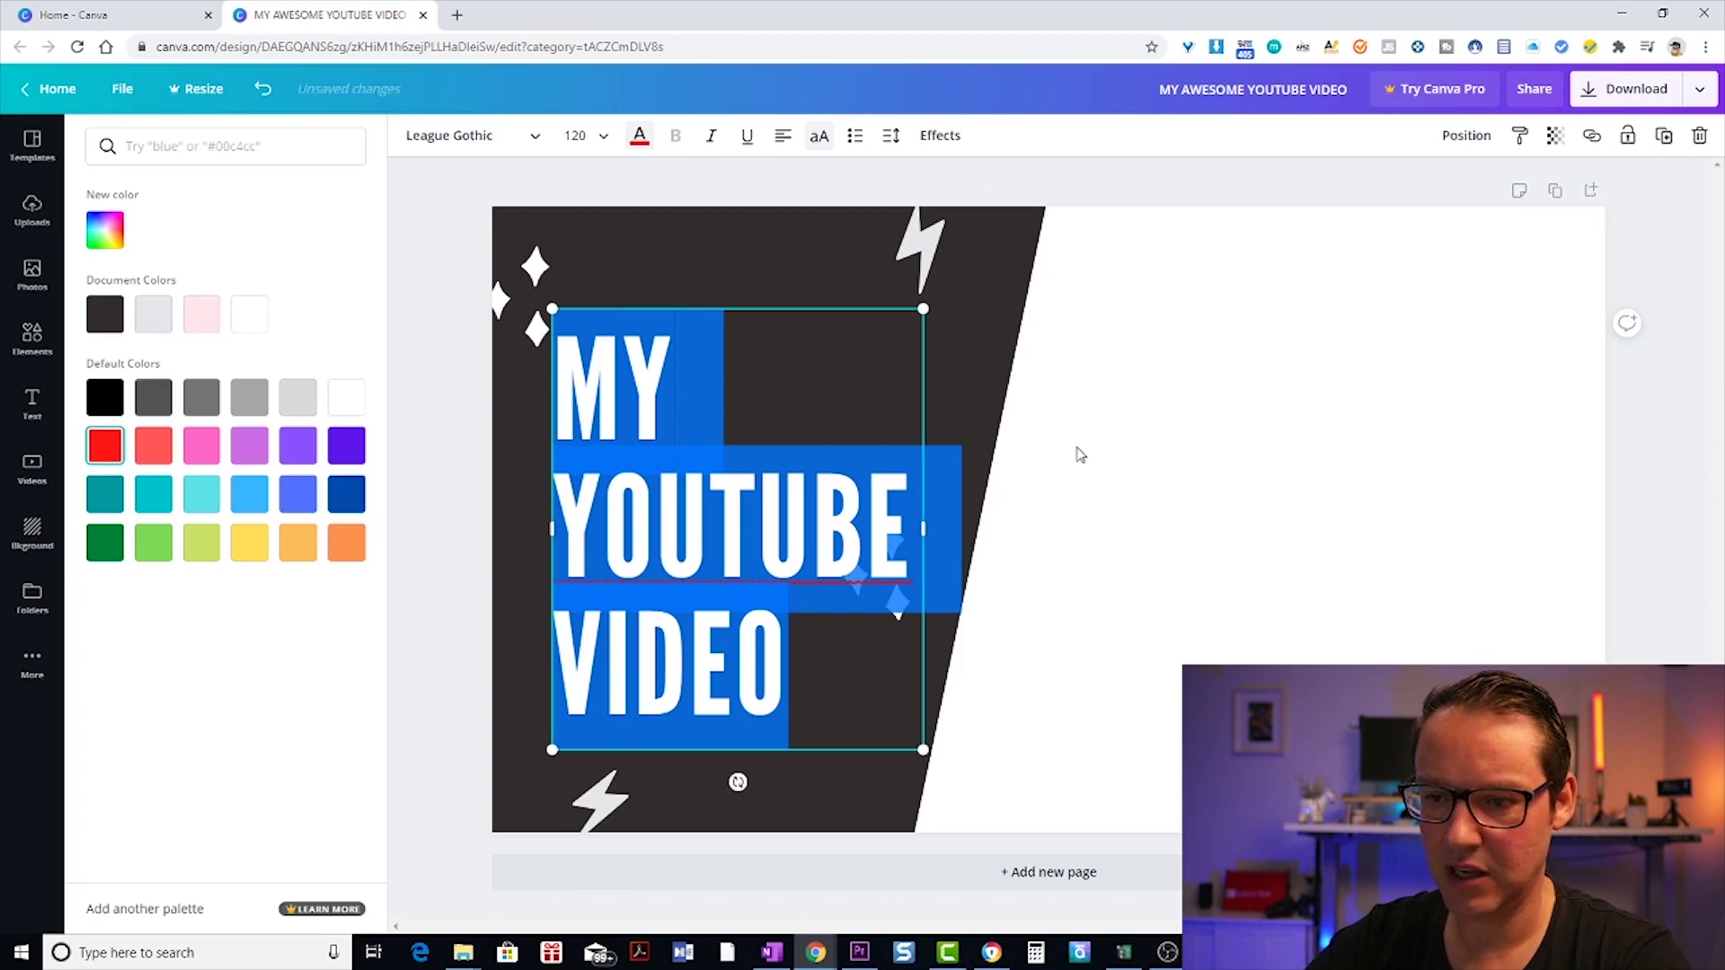
{"action": "left_click", "coordinate": [1077, 407]}
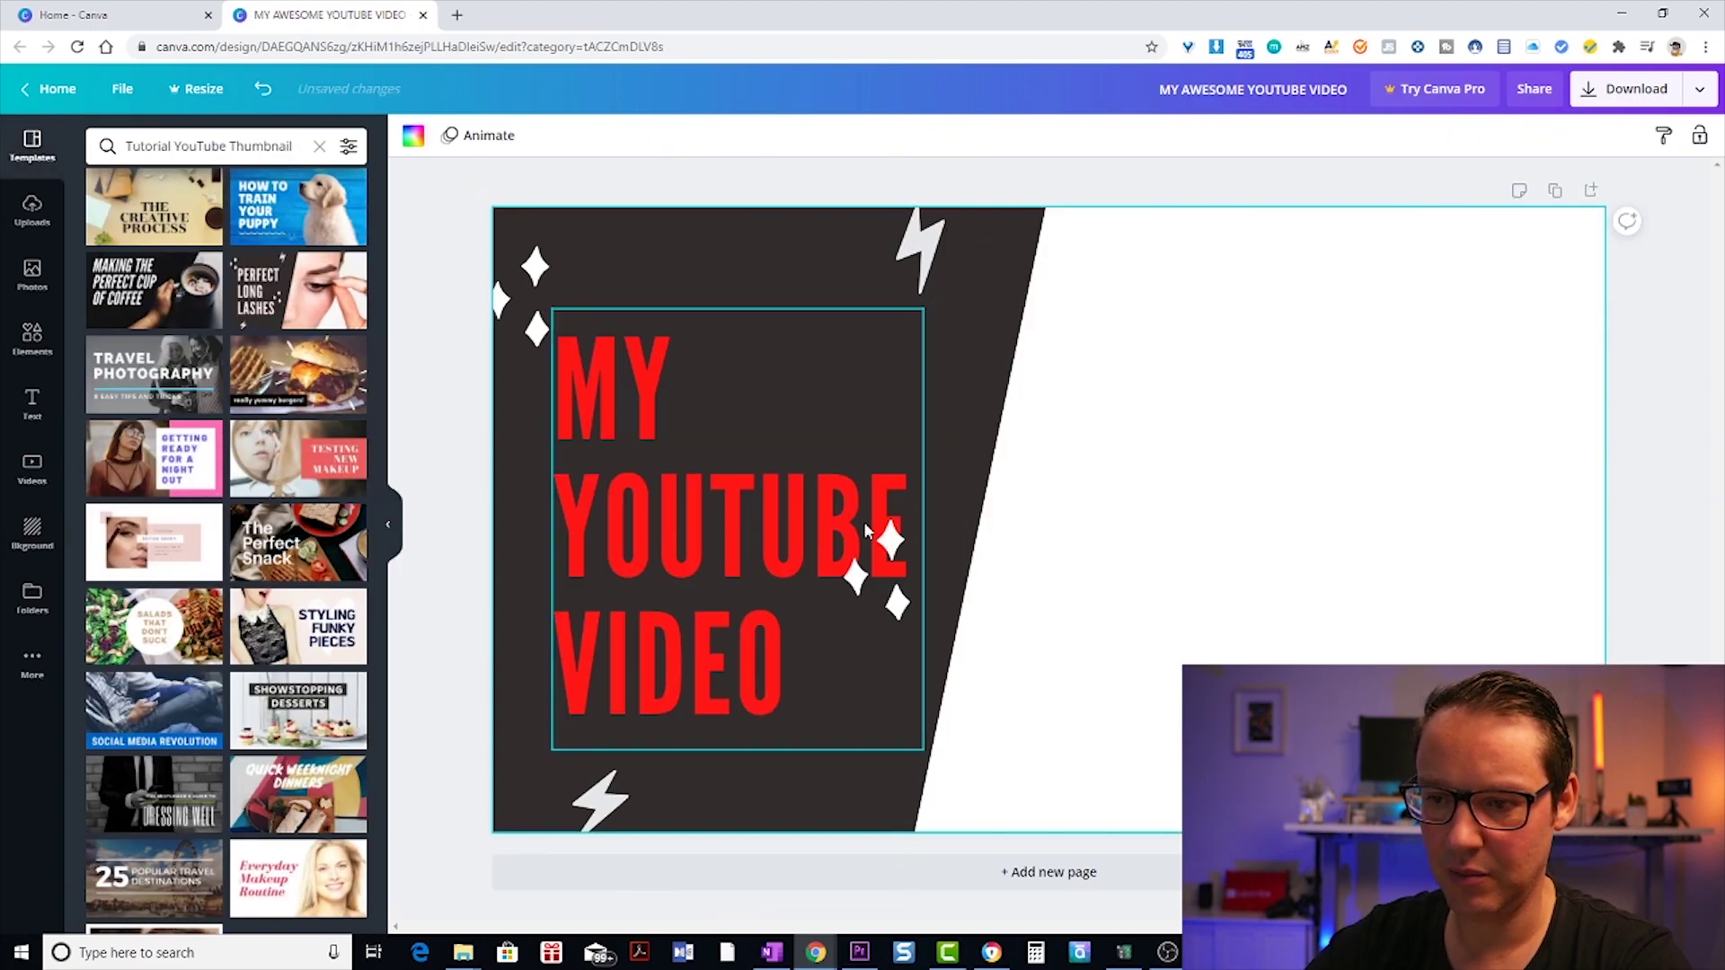
{"action": "left_click", "coordinate": [724, 515]}
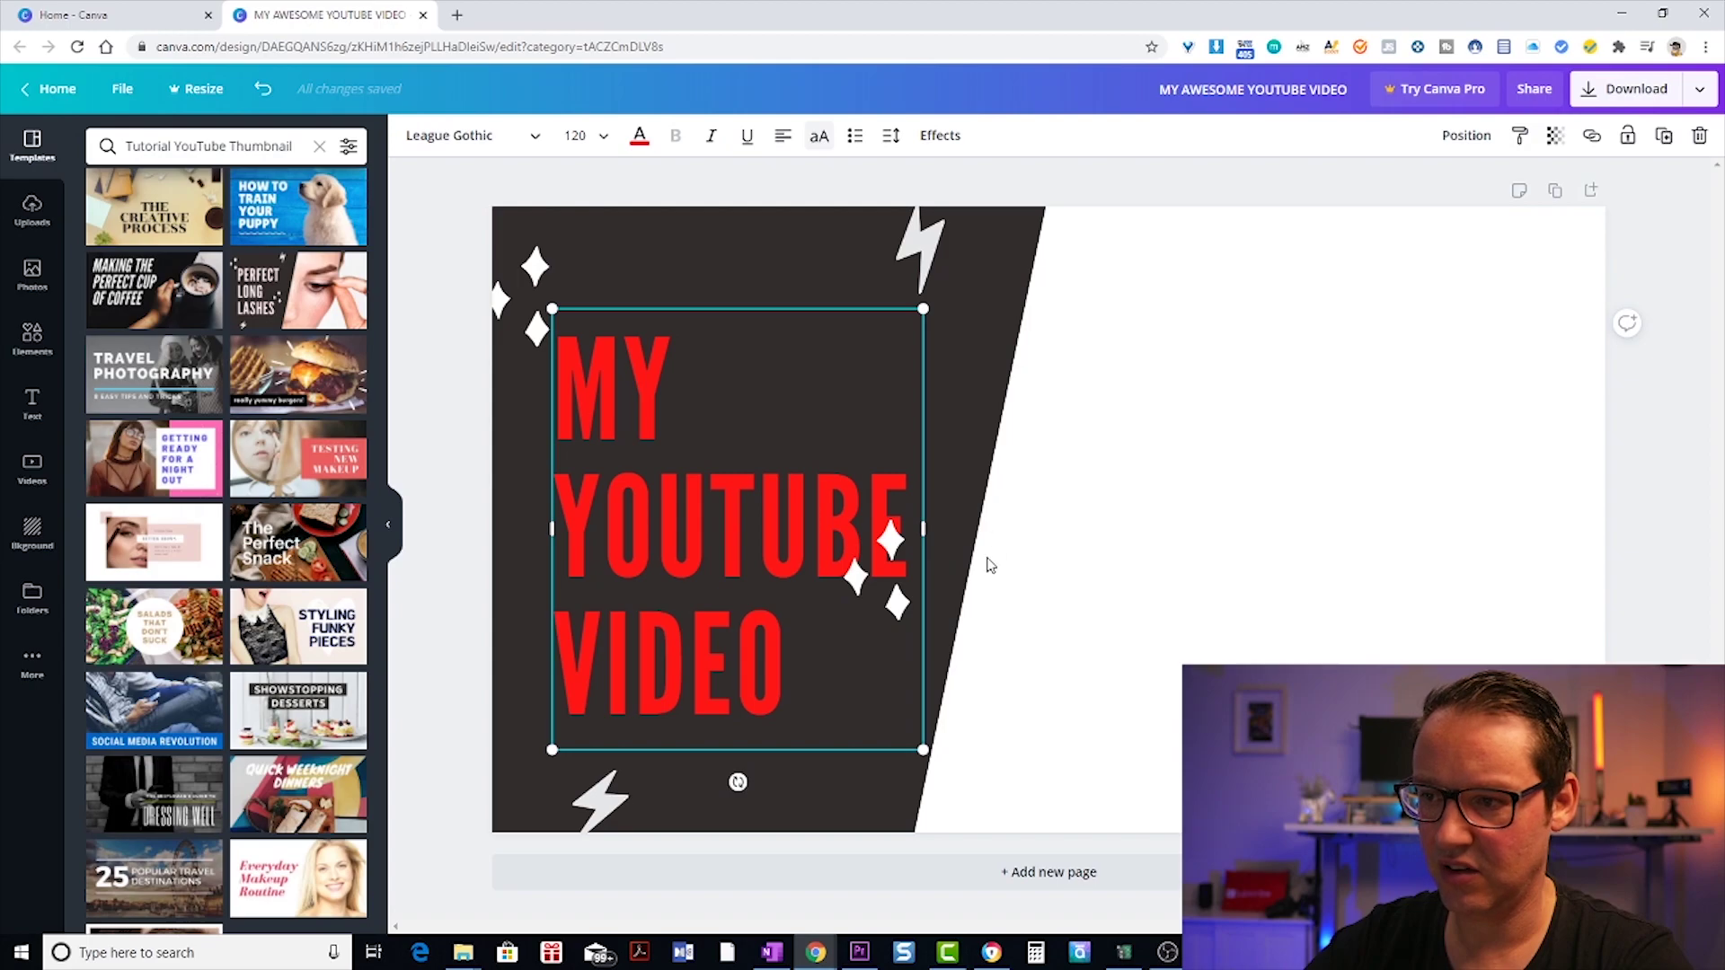
{"action": "left_click_drag", "start_coordinate": [883, 595], "coordinate": [882, 678]}
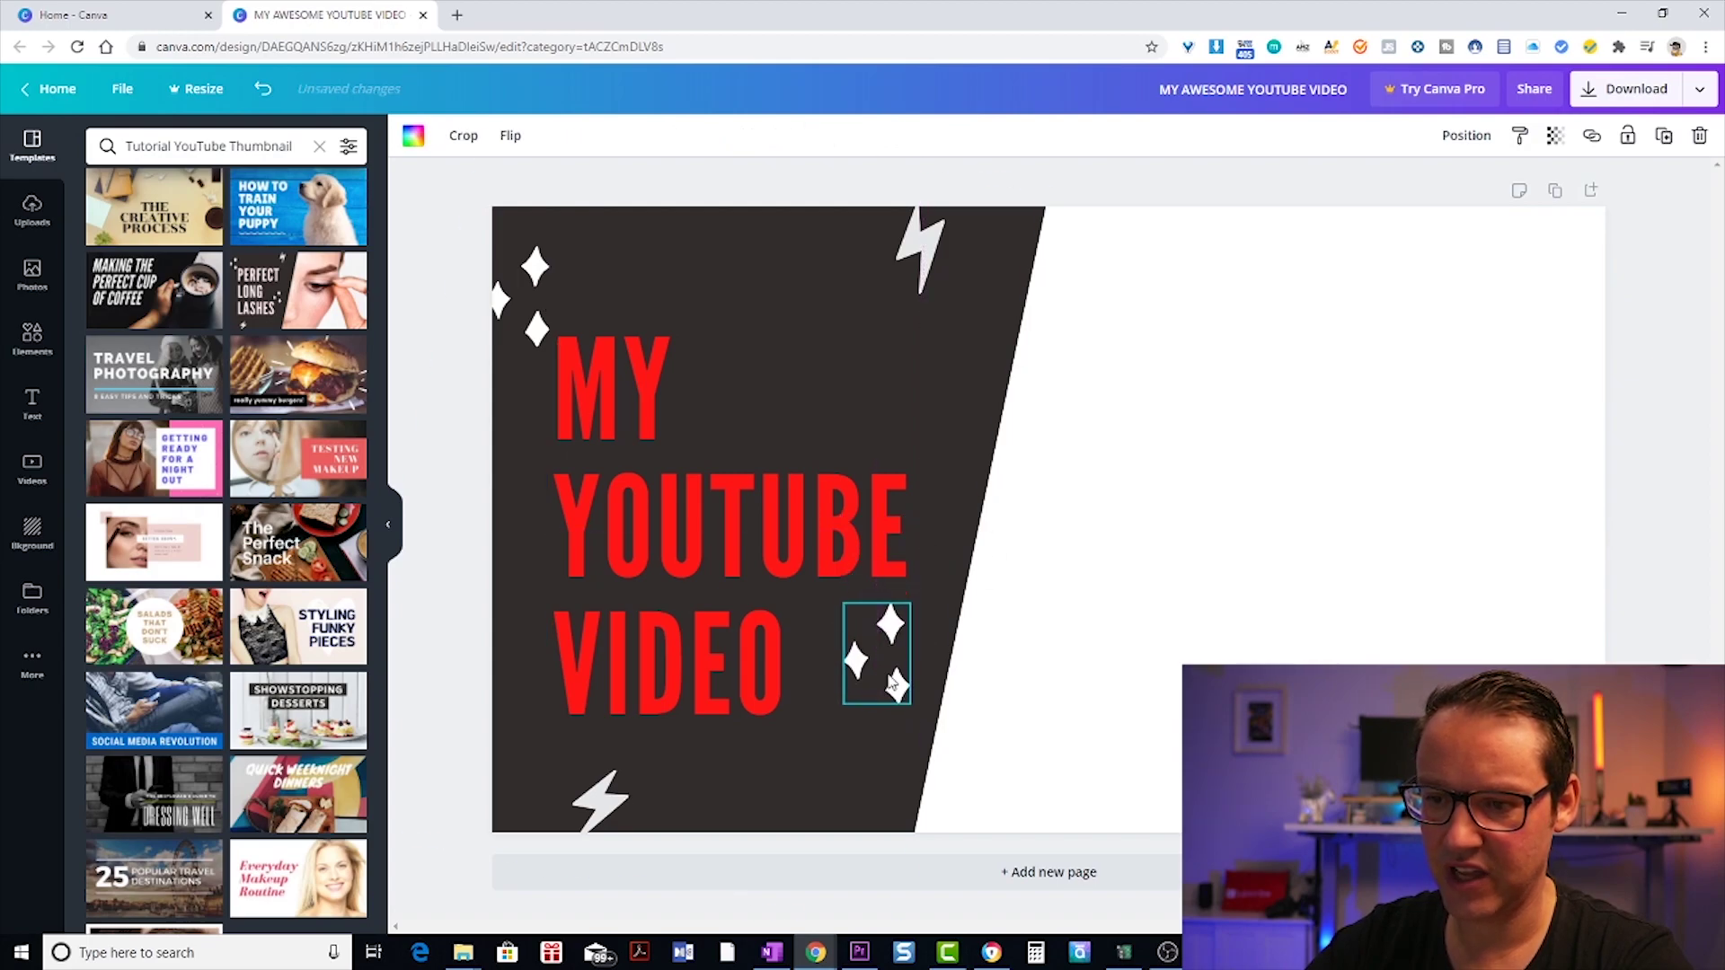
Give the whole title a Shadow effect in light red.
{"action": "left_click", "coordinate": [781, 504]}
{"action": "double_click", "coordinate": [687, 505]}
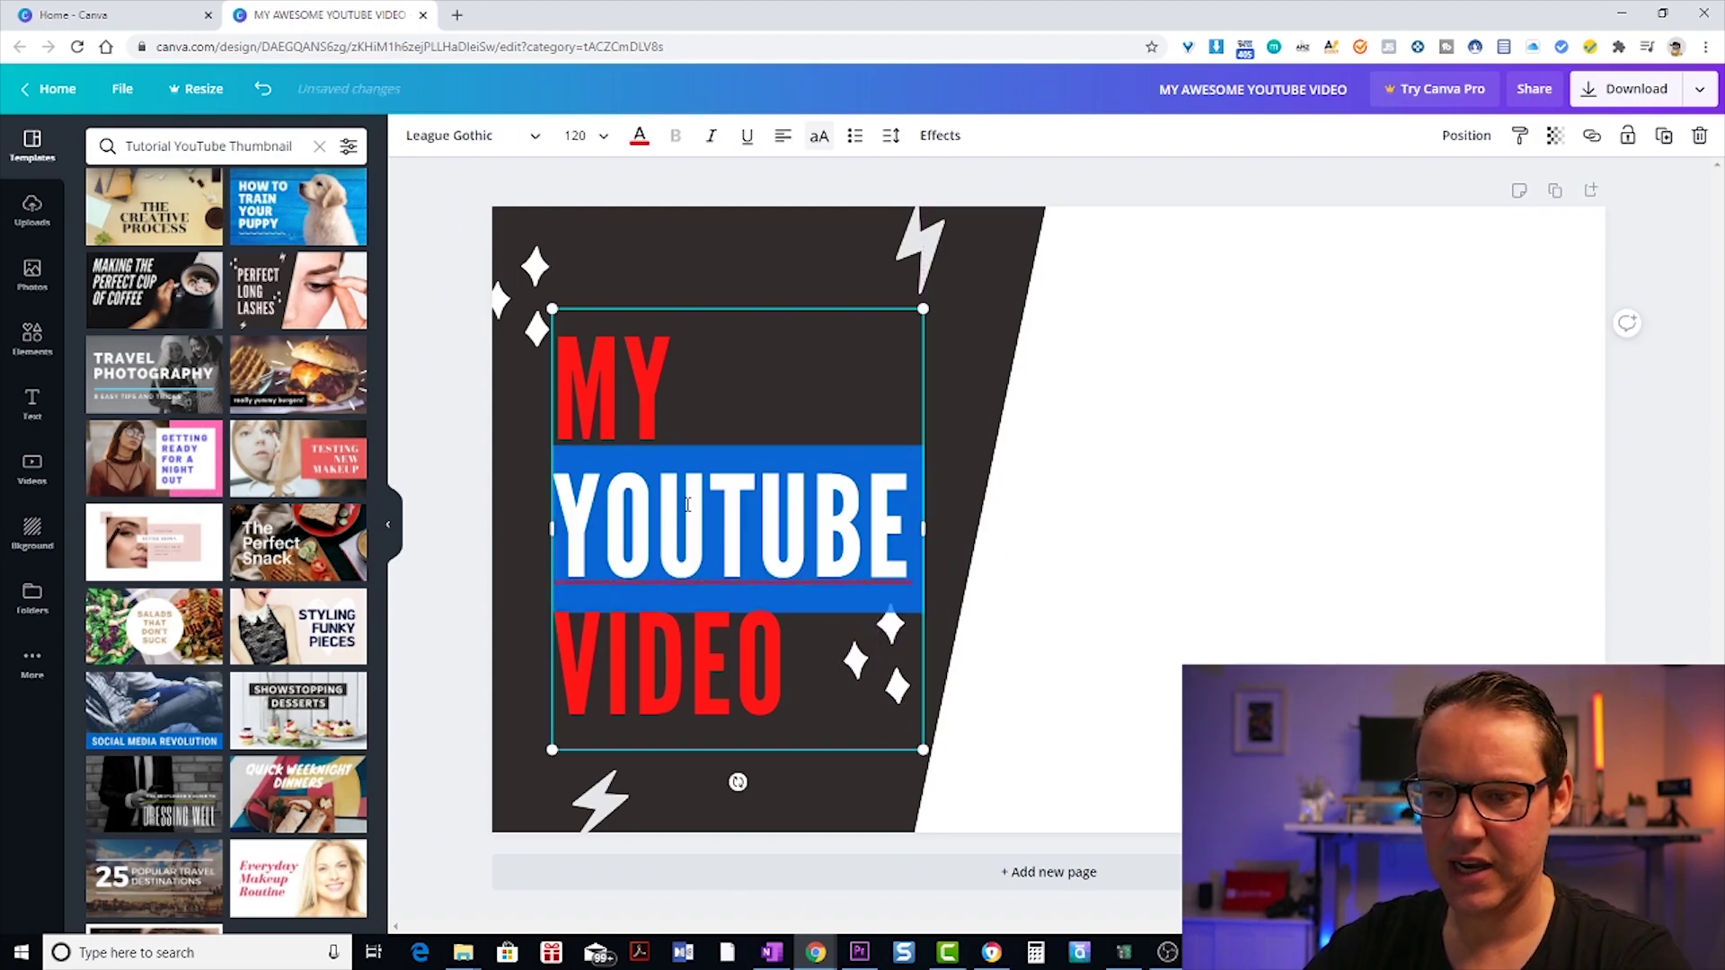
{"action": "left_click_drag", "start_coordinate": [789, 664], "coordinate": [553, 521]}
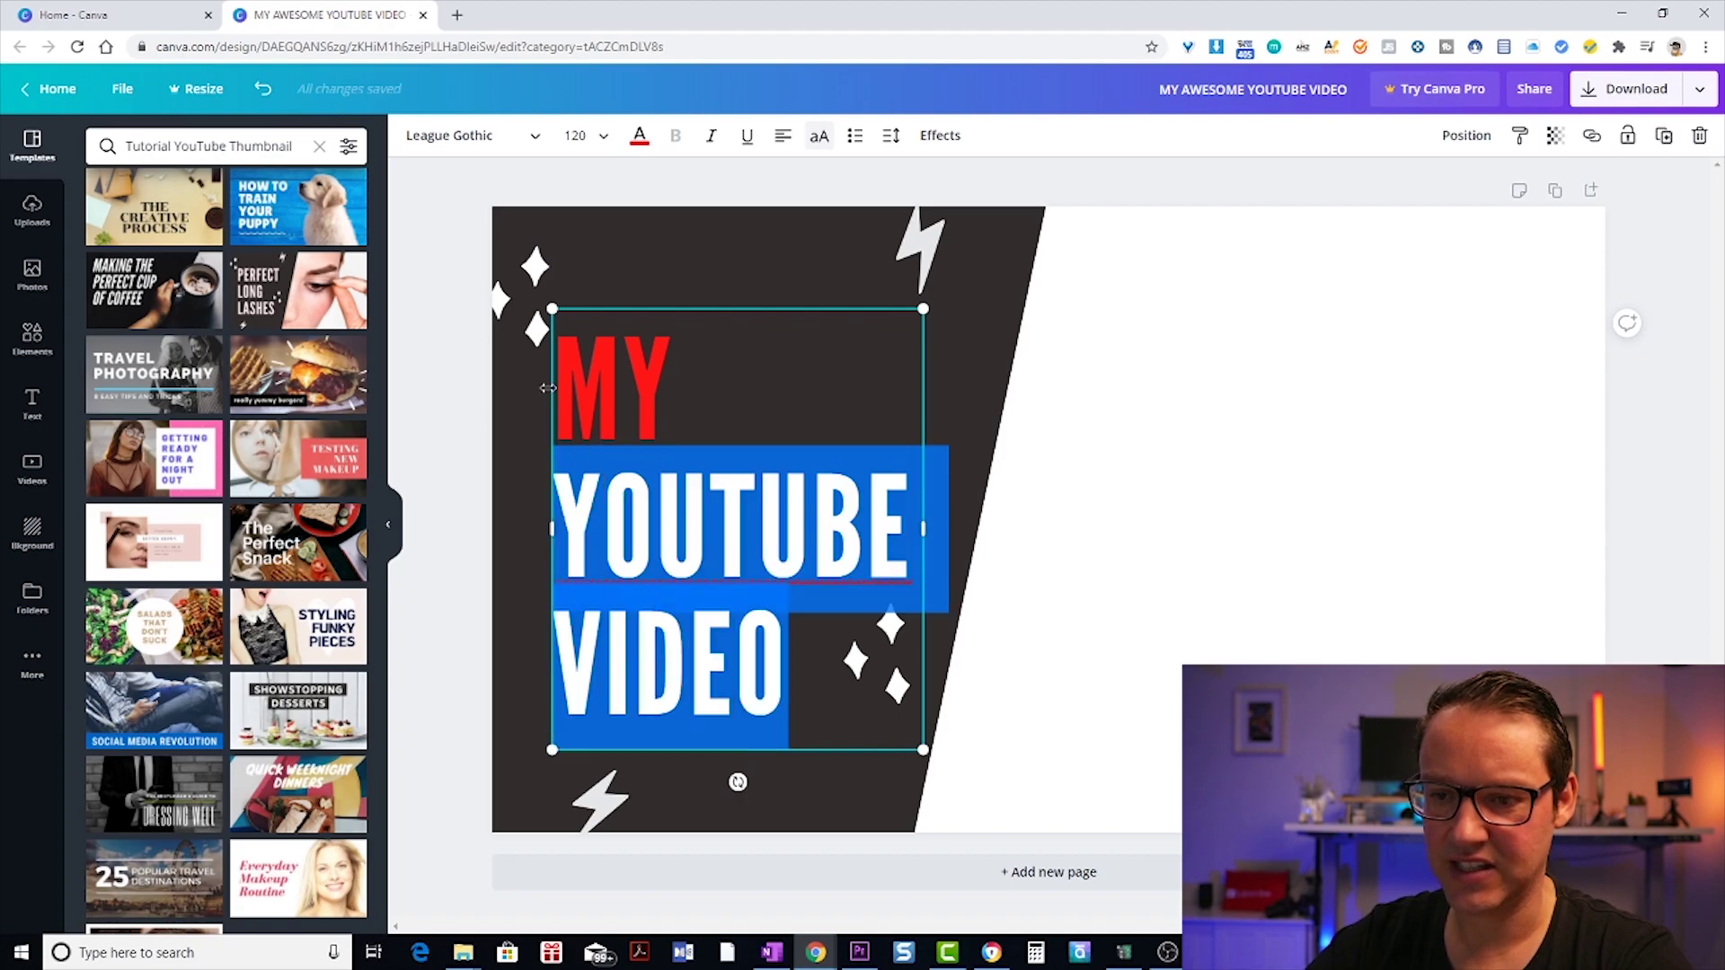
{"action": "left_click_drag", "start_coordinate": [547, 389], "coordinate": [552, 355]}
{"action": "left_click", "coordinate": [940, 135]}
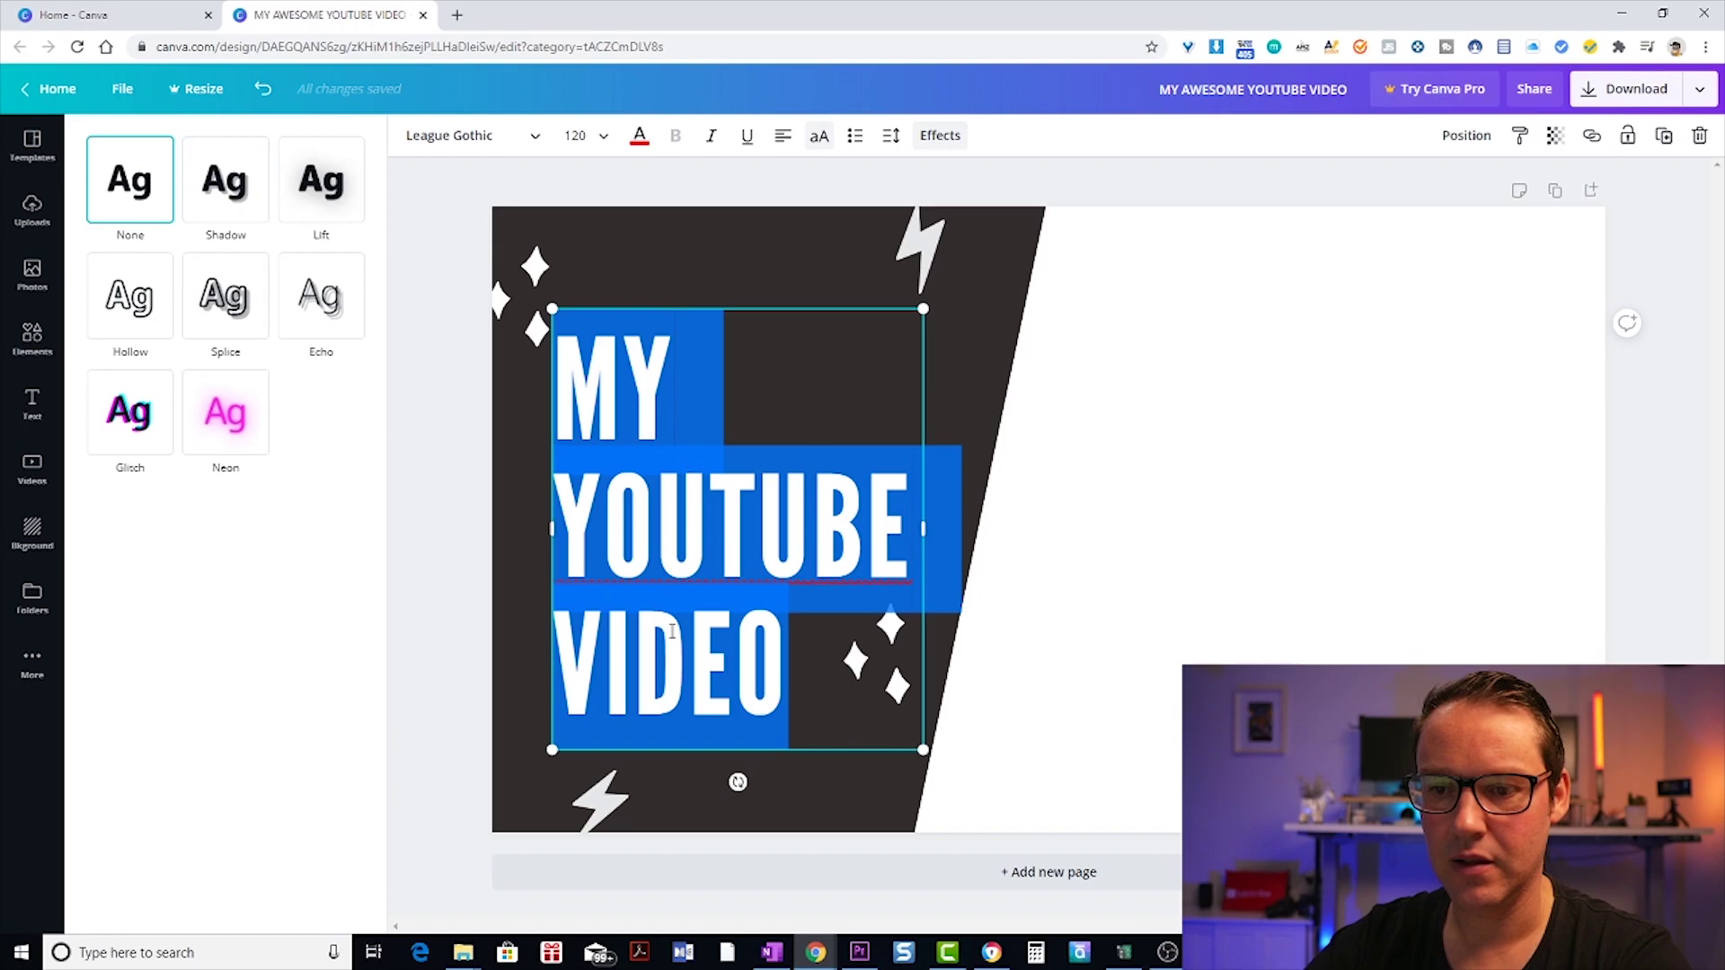
{"action": "left_click", "coordinate": [225, 184]}
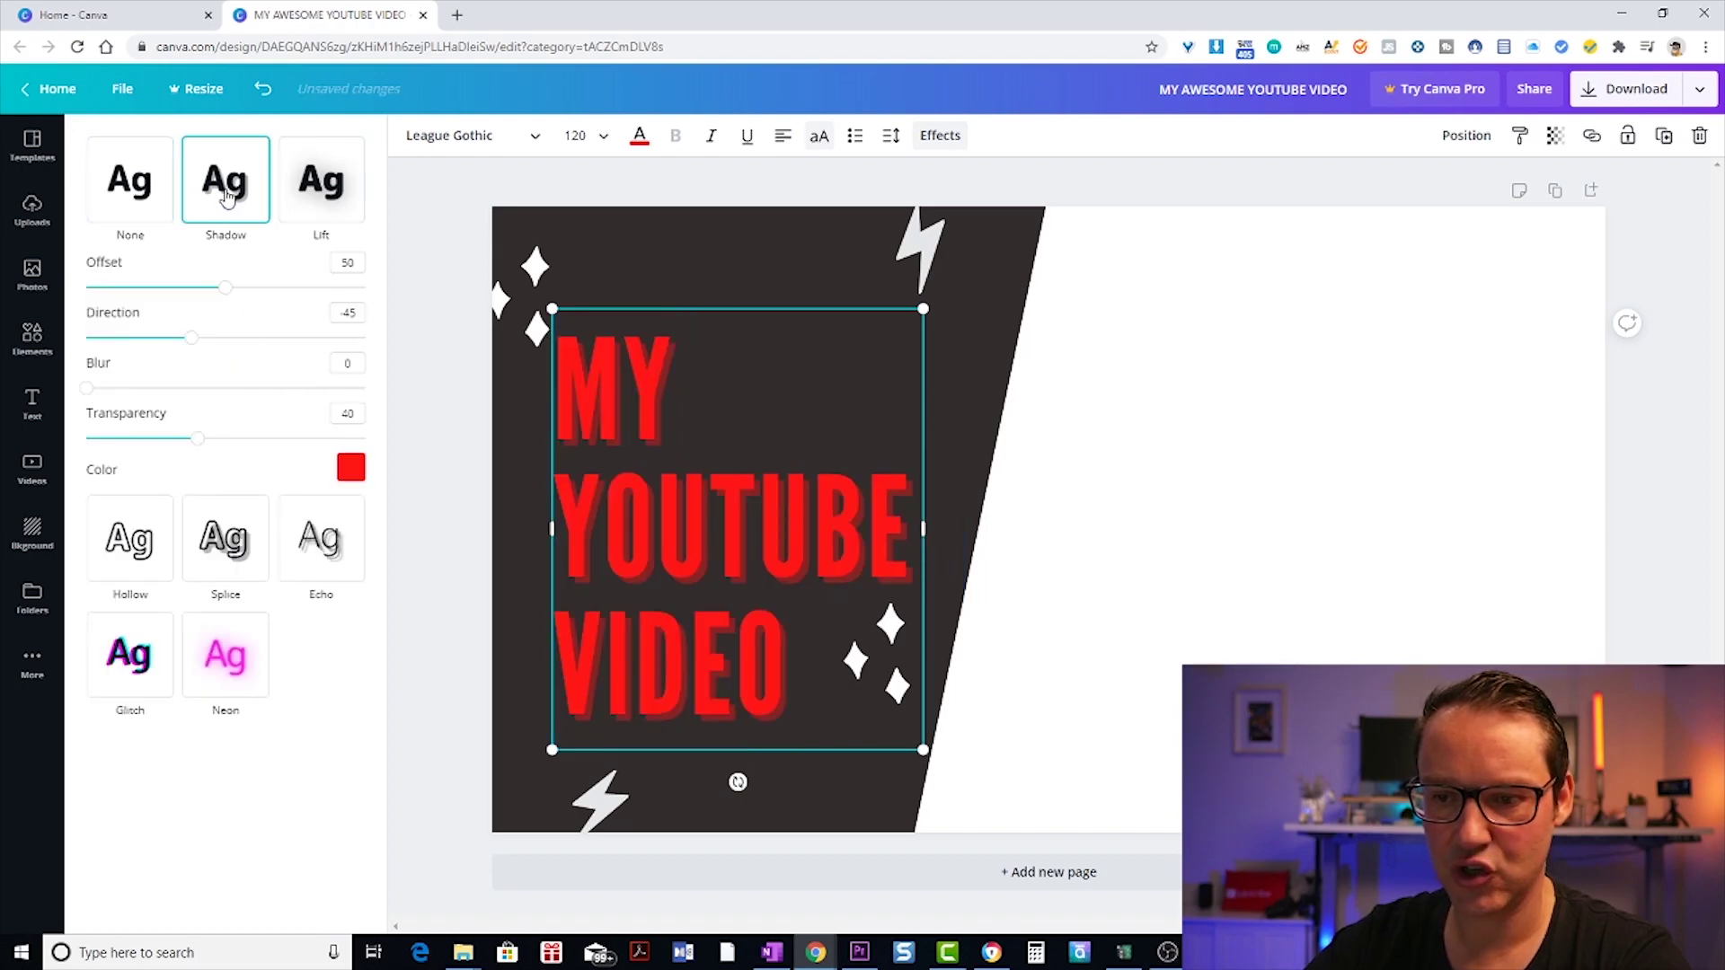
{"action": "left_click", "coordinate": [349, 469]}
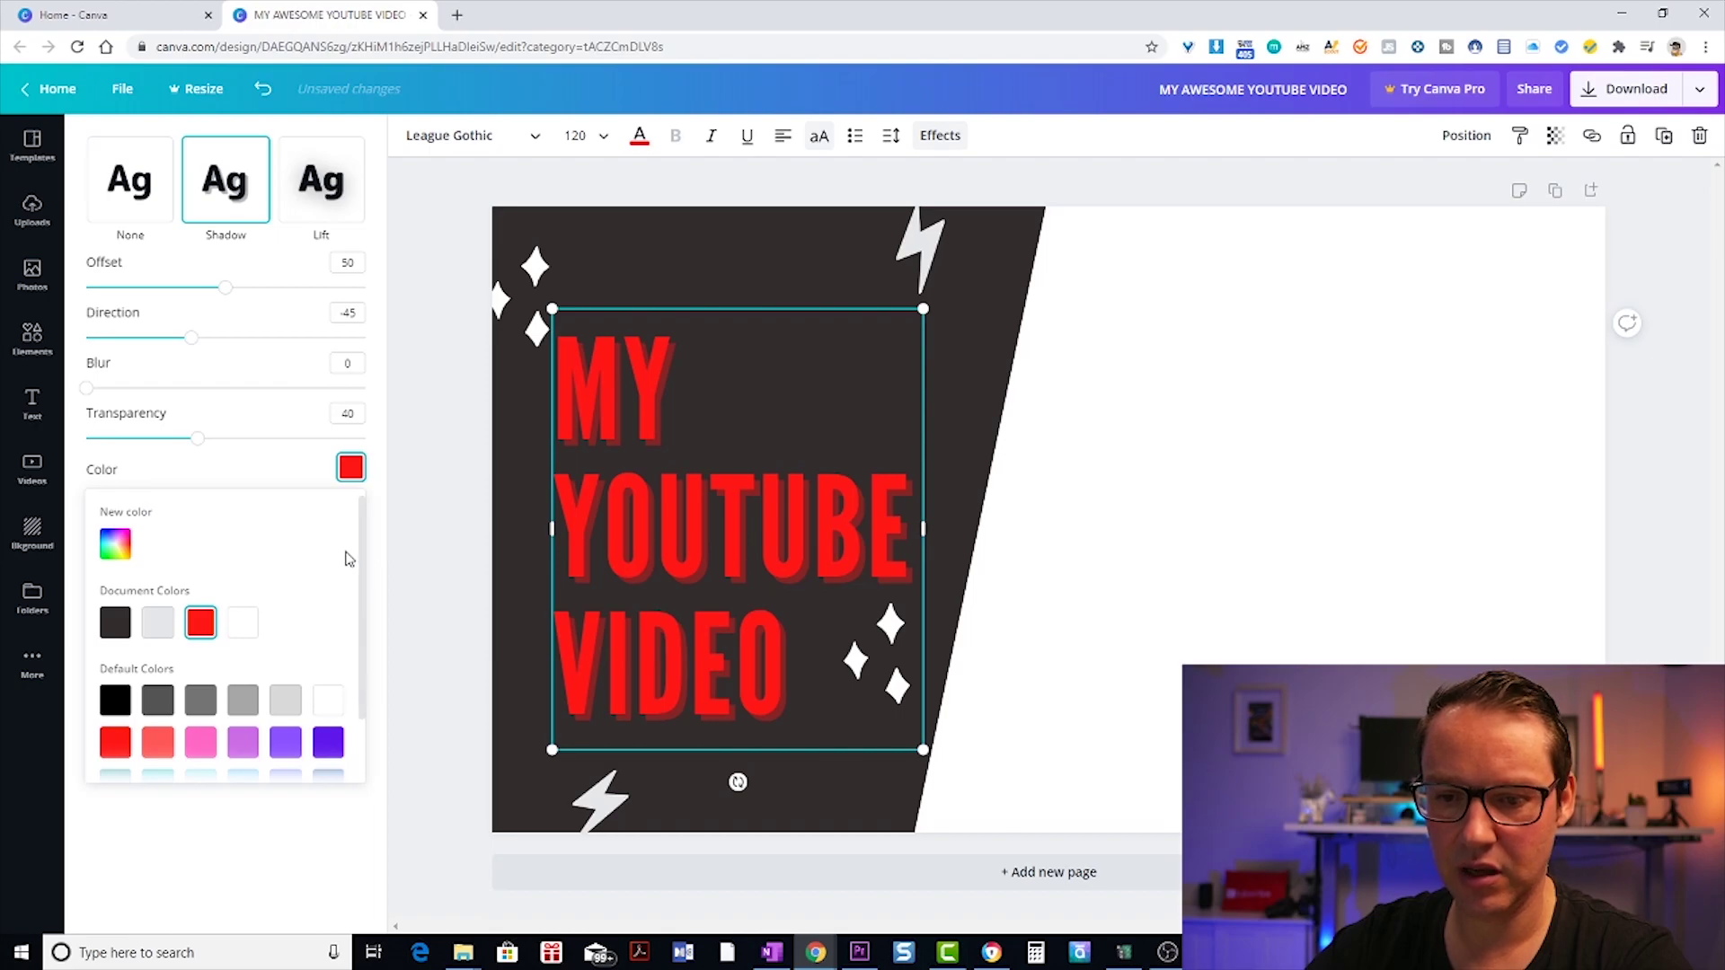
{"action": "left_click", "coordinate": [158, 744]}
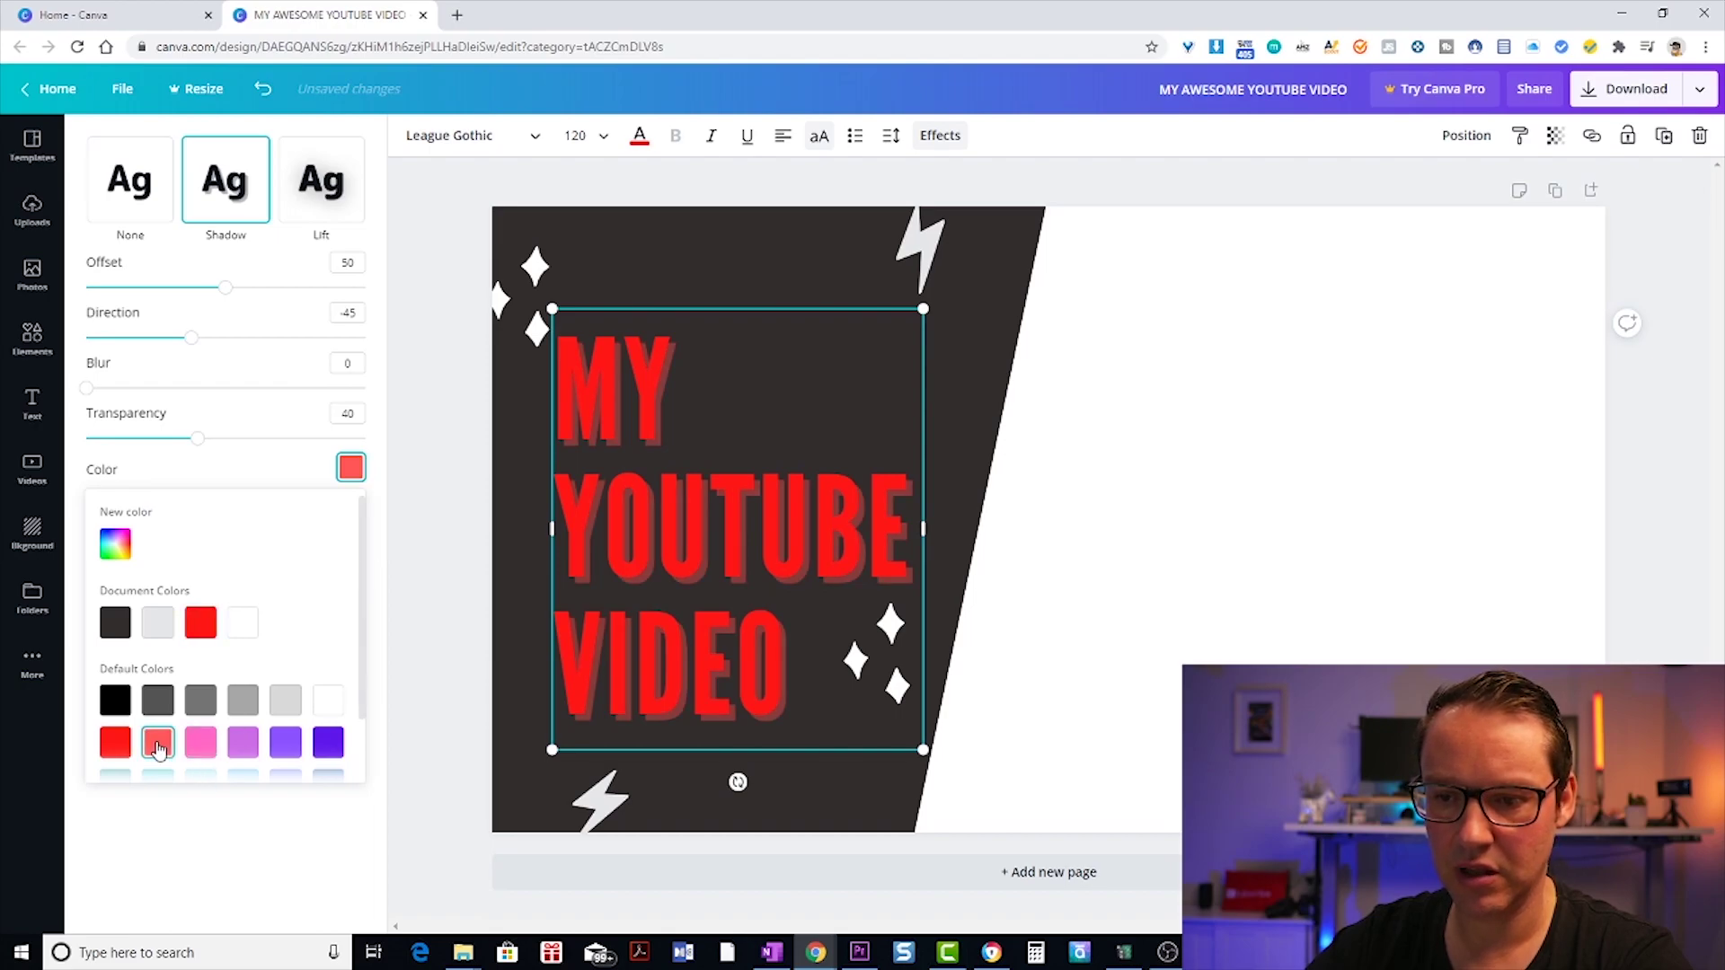
{"action": "left_click", "coordinate": [1247, 501]}
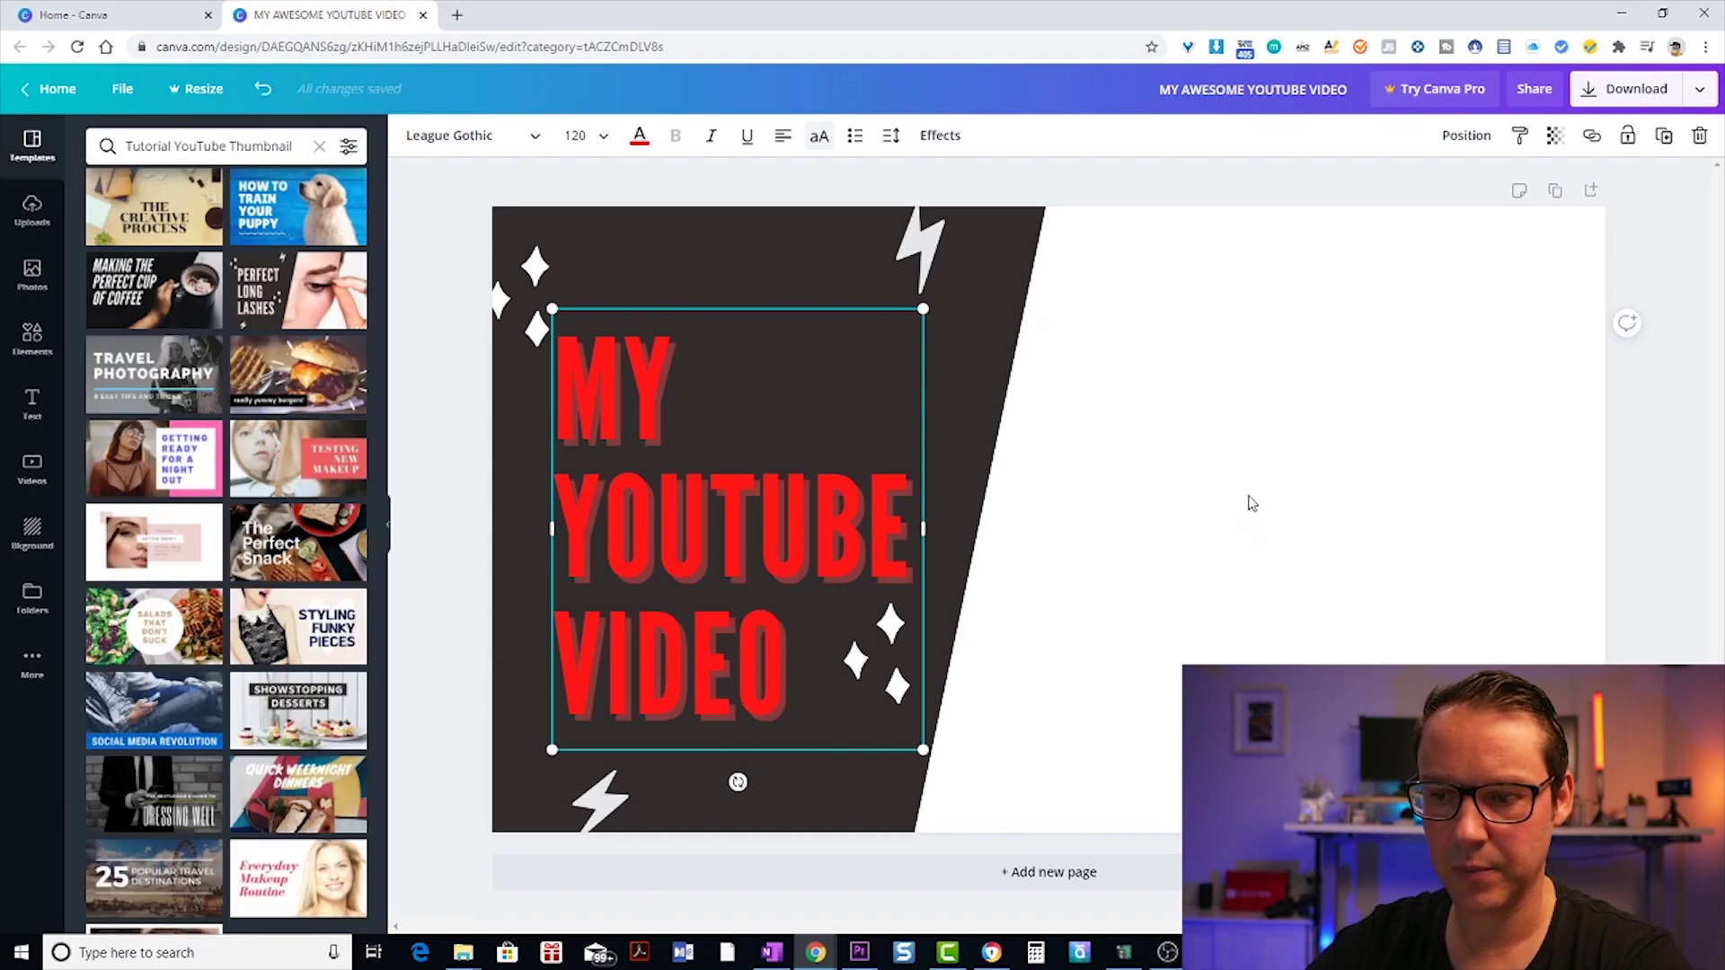
Search Photos for 'face', place the man's face photo on the design, and enlarge it over the right side.
{"action": "left_click", "coordinate": [45, 276]}
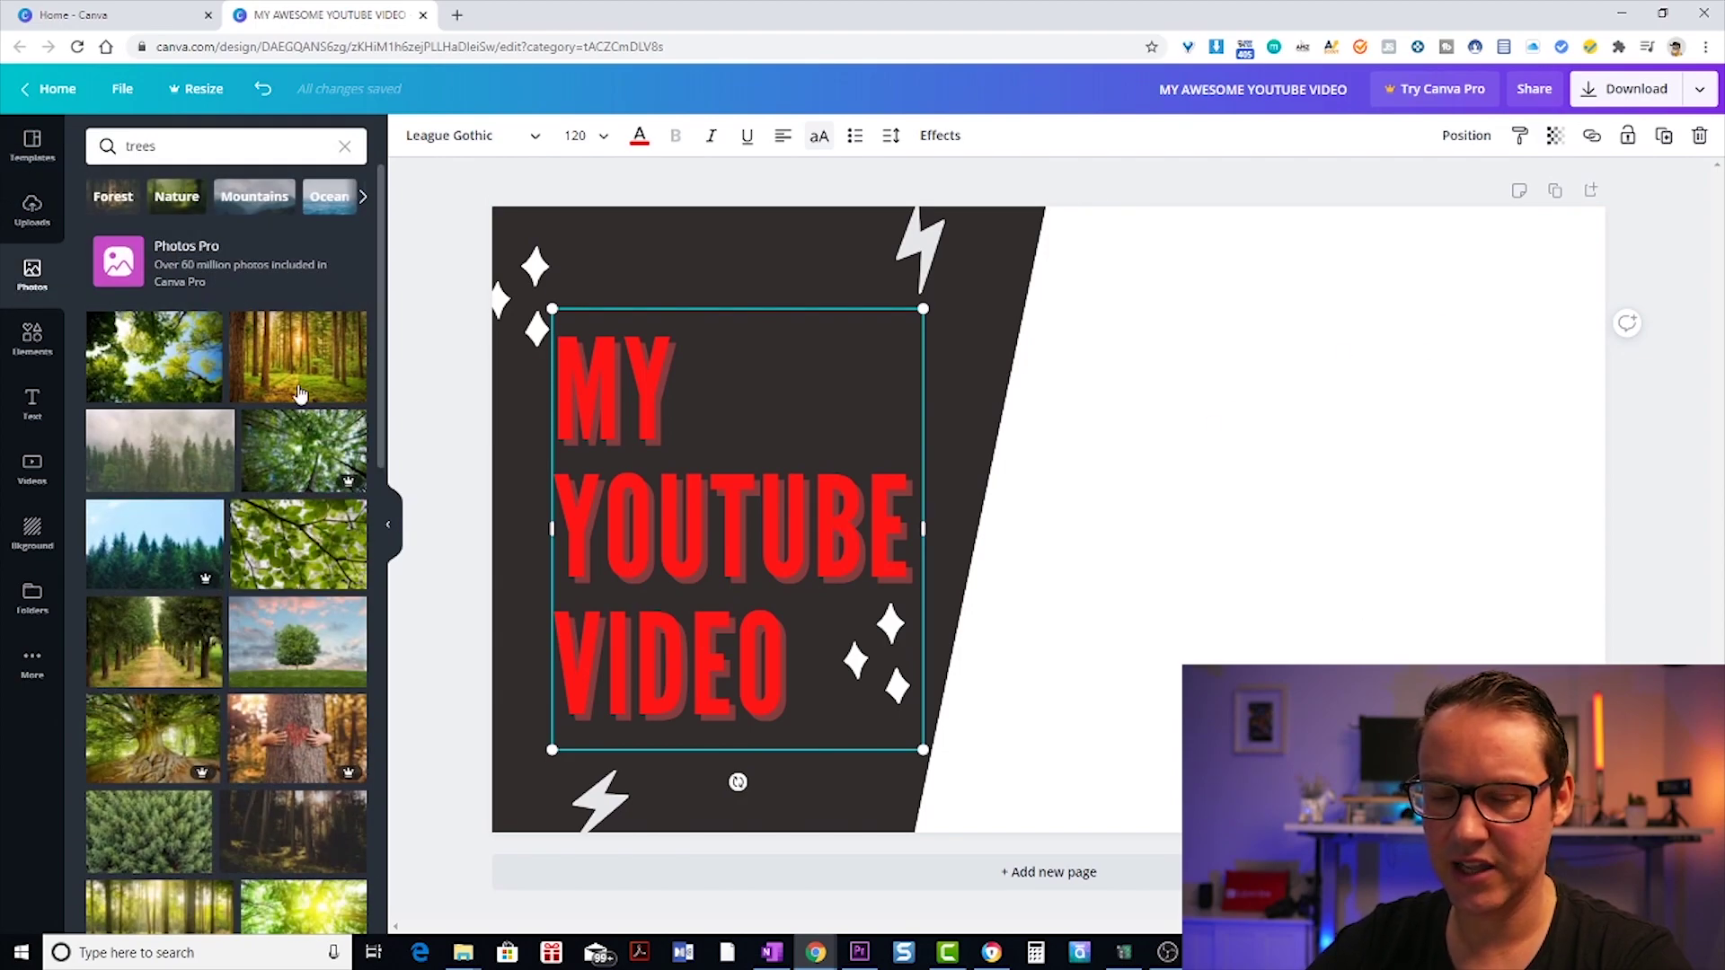
{"action": "left_click", "coordinate": [177, 146]}
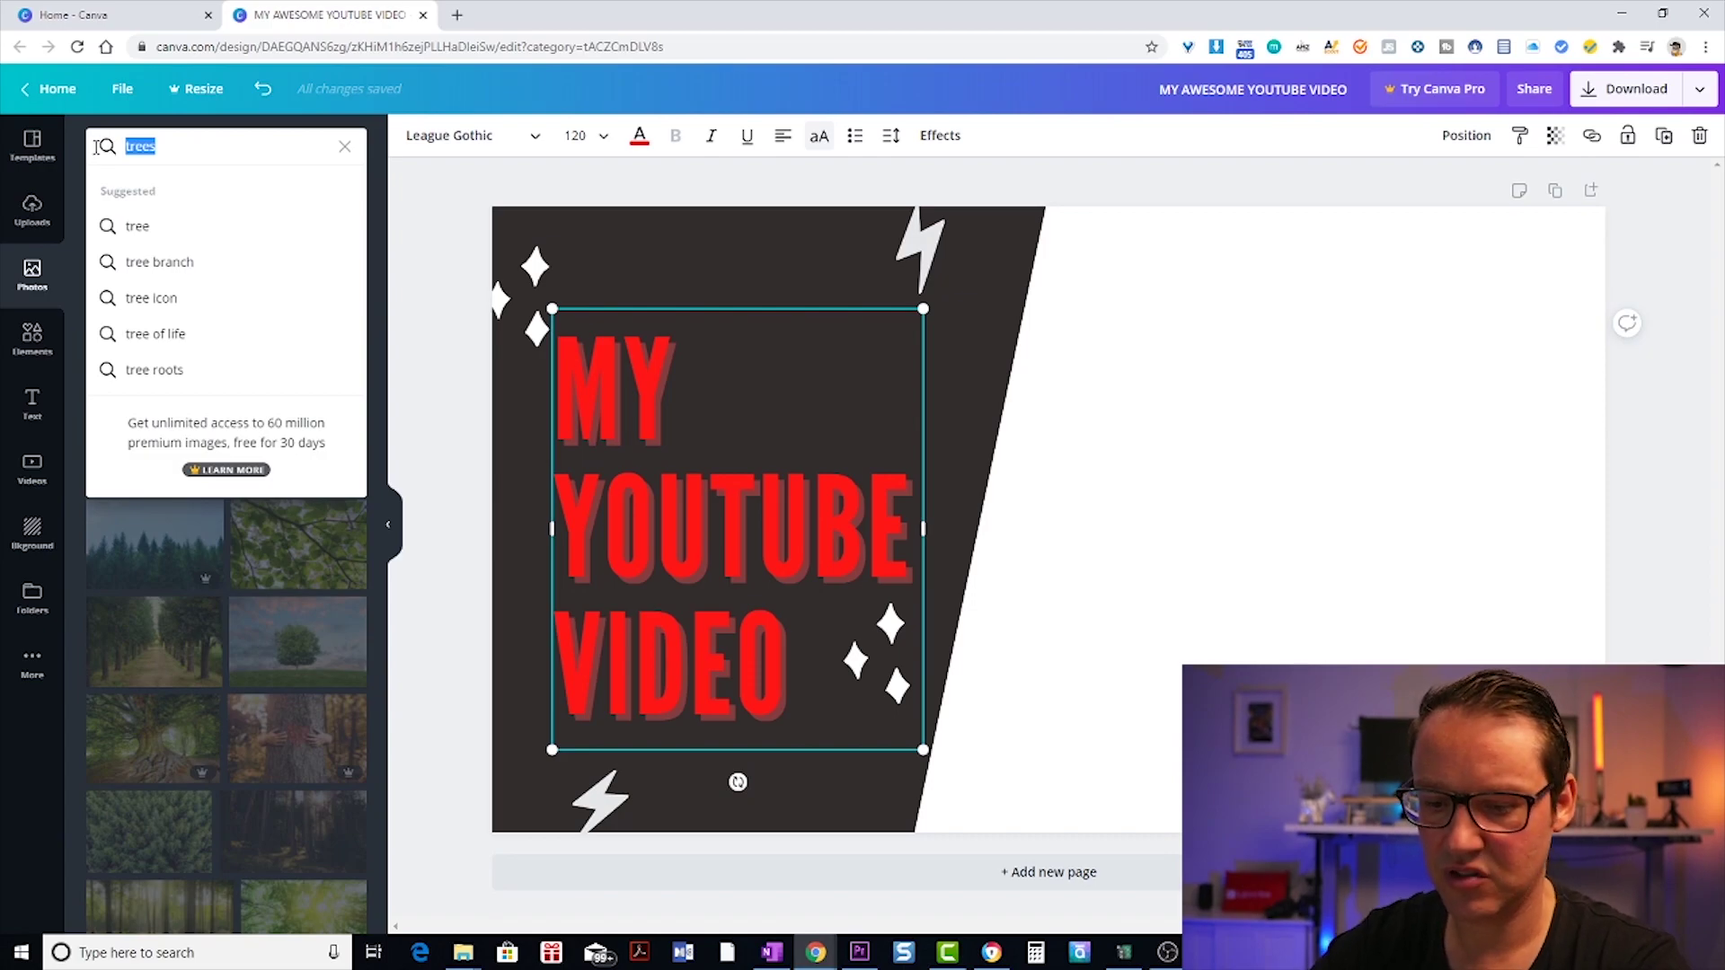
{"action": "type", "text": "face"}
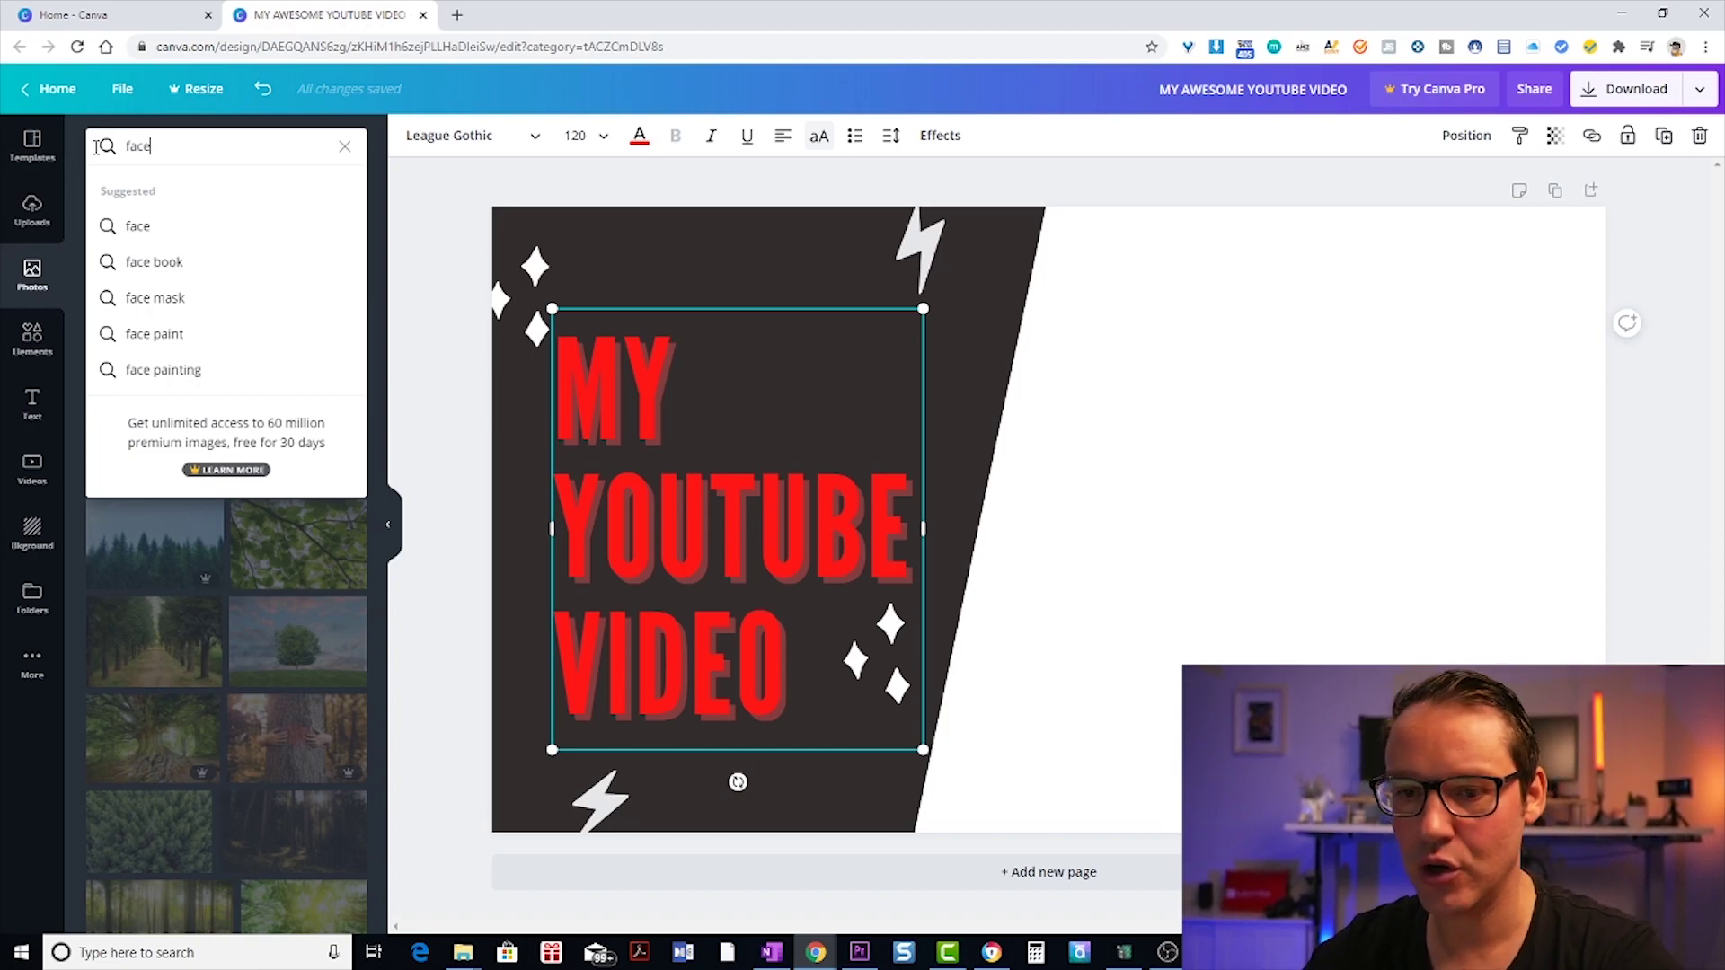
{"action": "key", "text": "Return"}
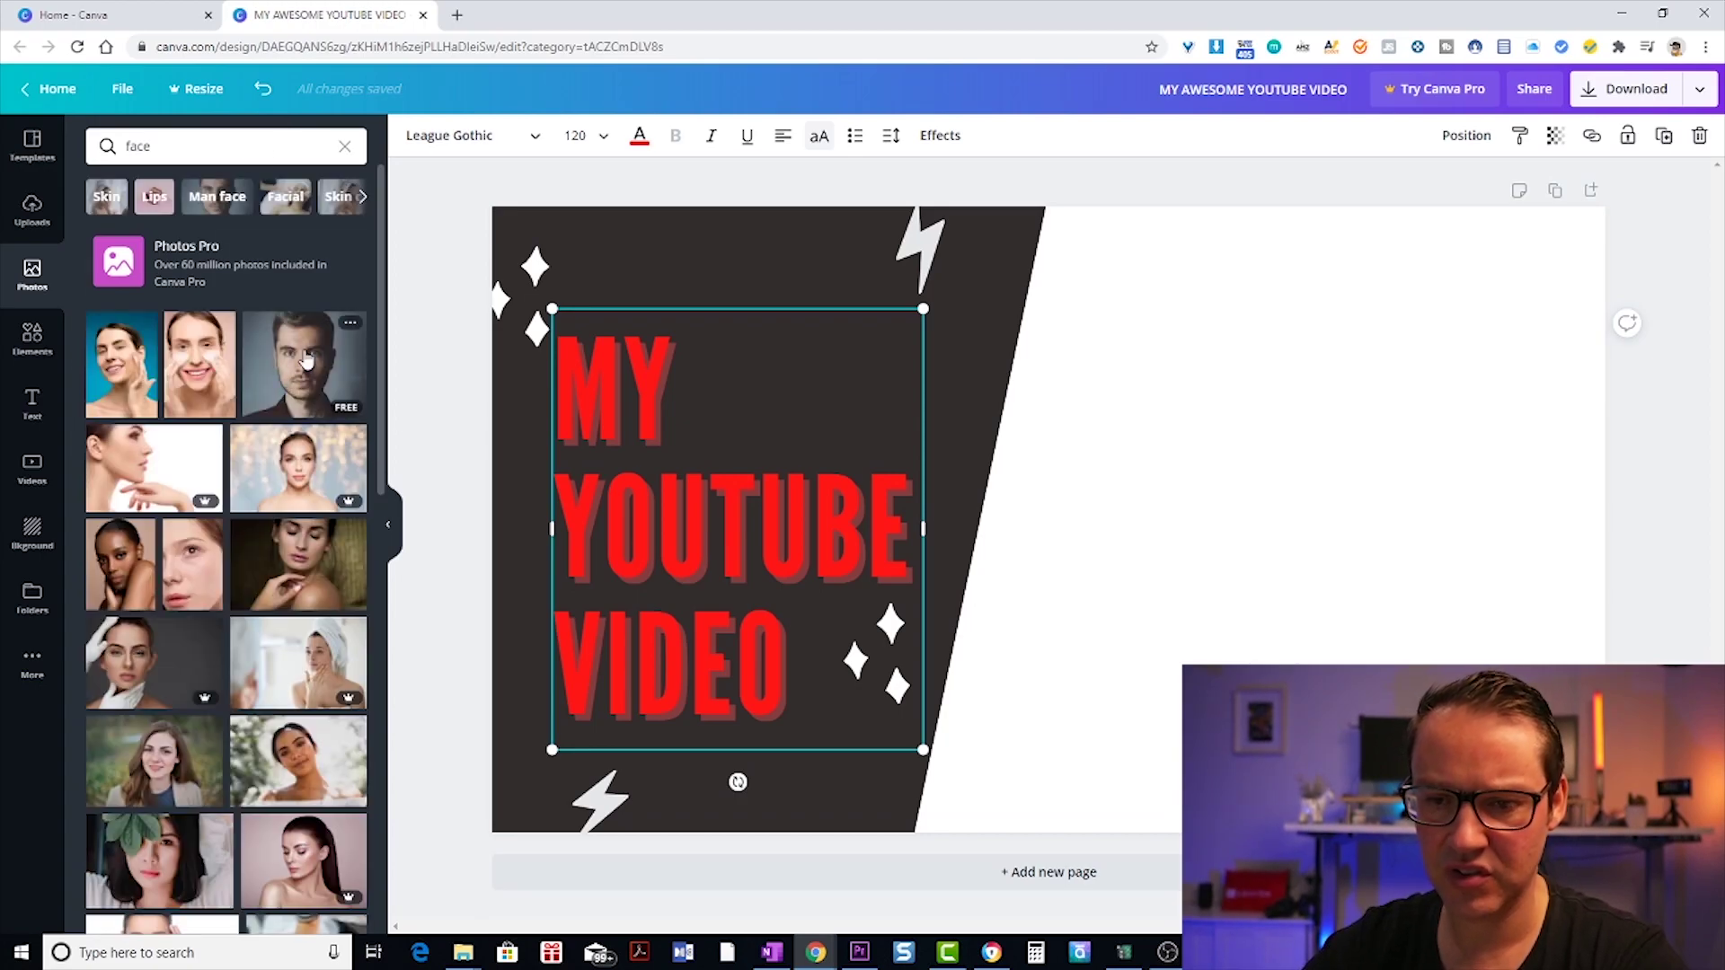
{"action": "left_click_drag", "start_coordinate": [287, 365], "coordinate": [1345, 469]}
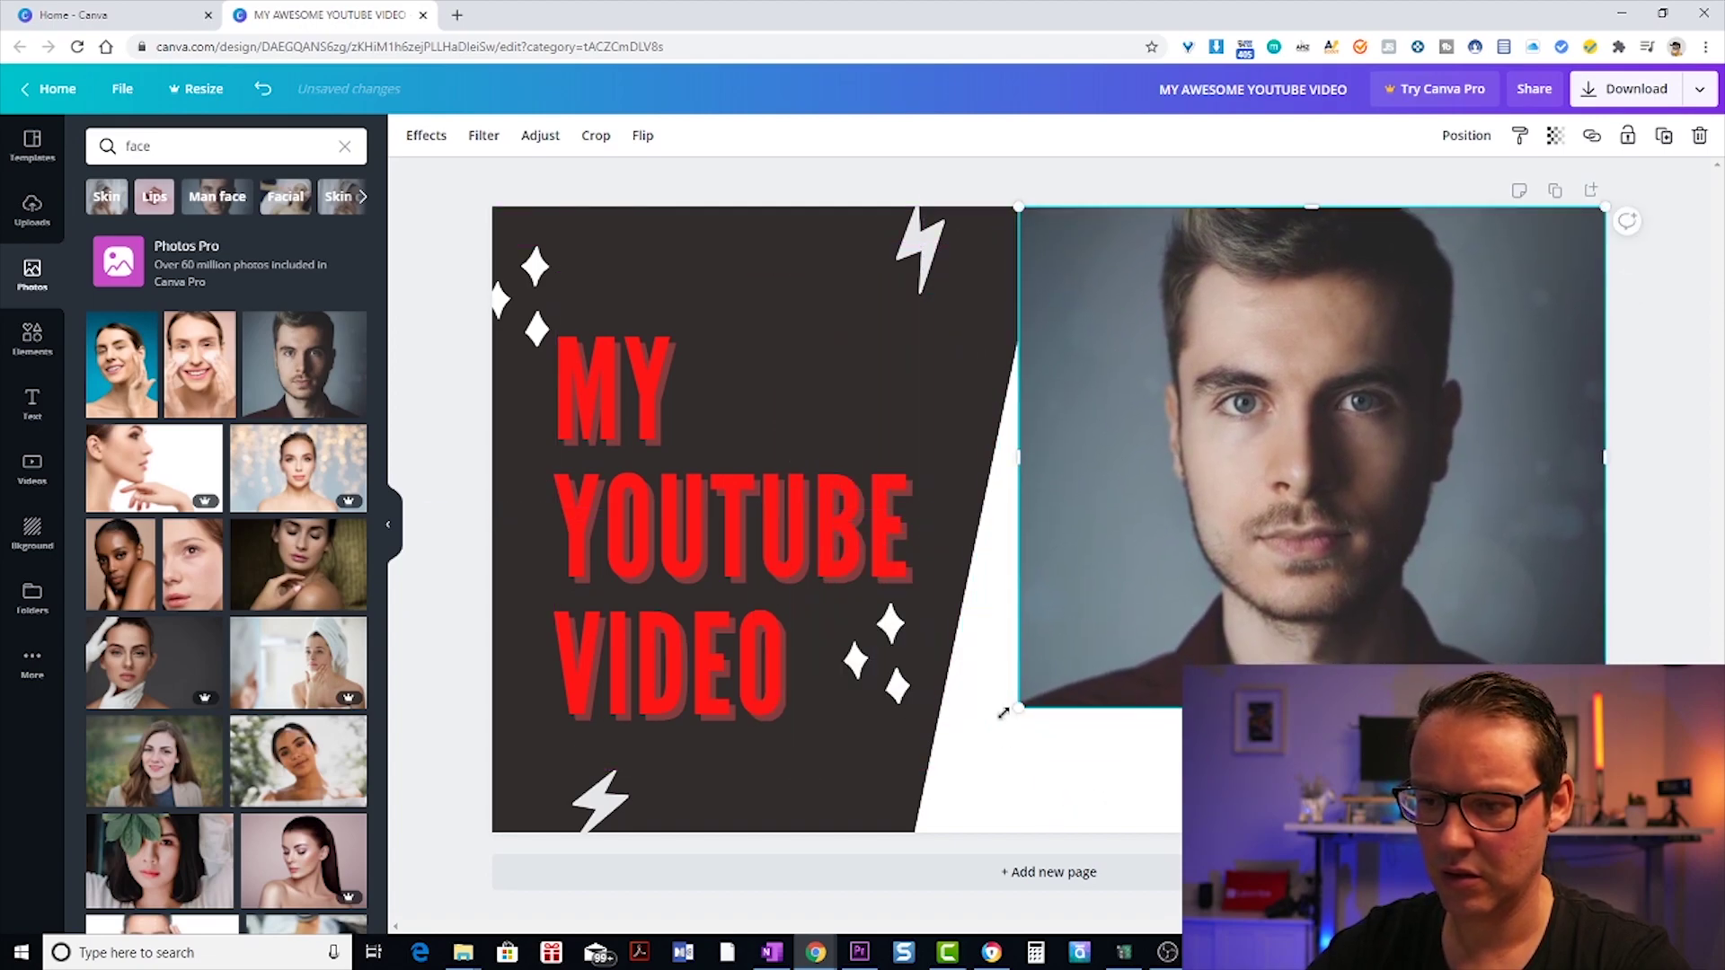
{"action": "left_click_drag", "start_coordinate": [1003, 712], "coordinate": [855, 825]}
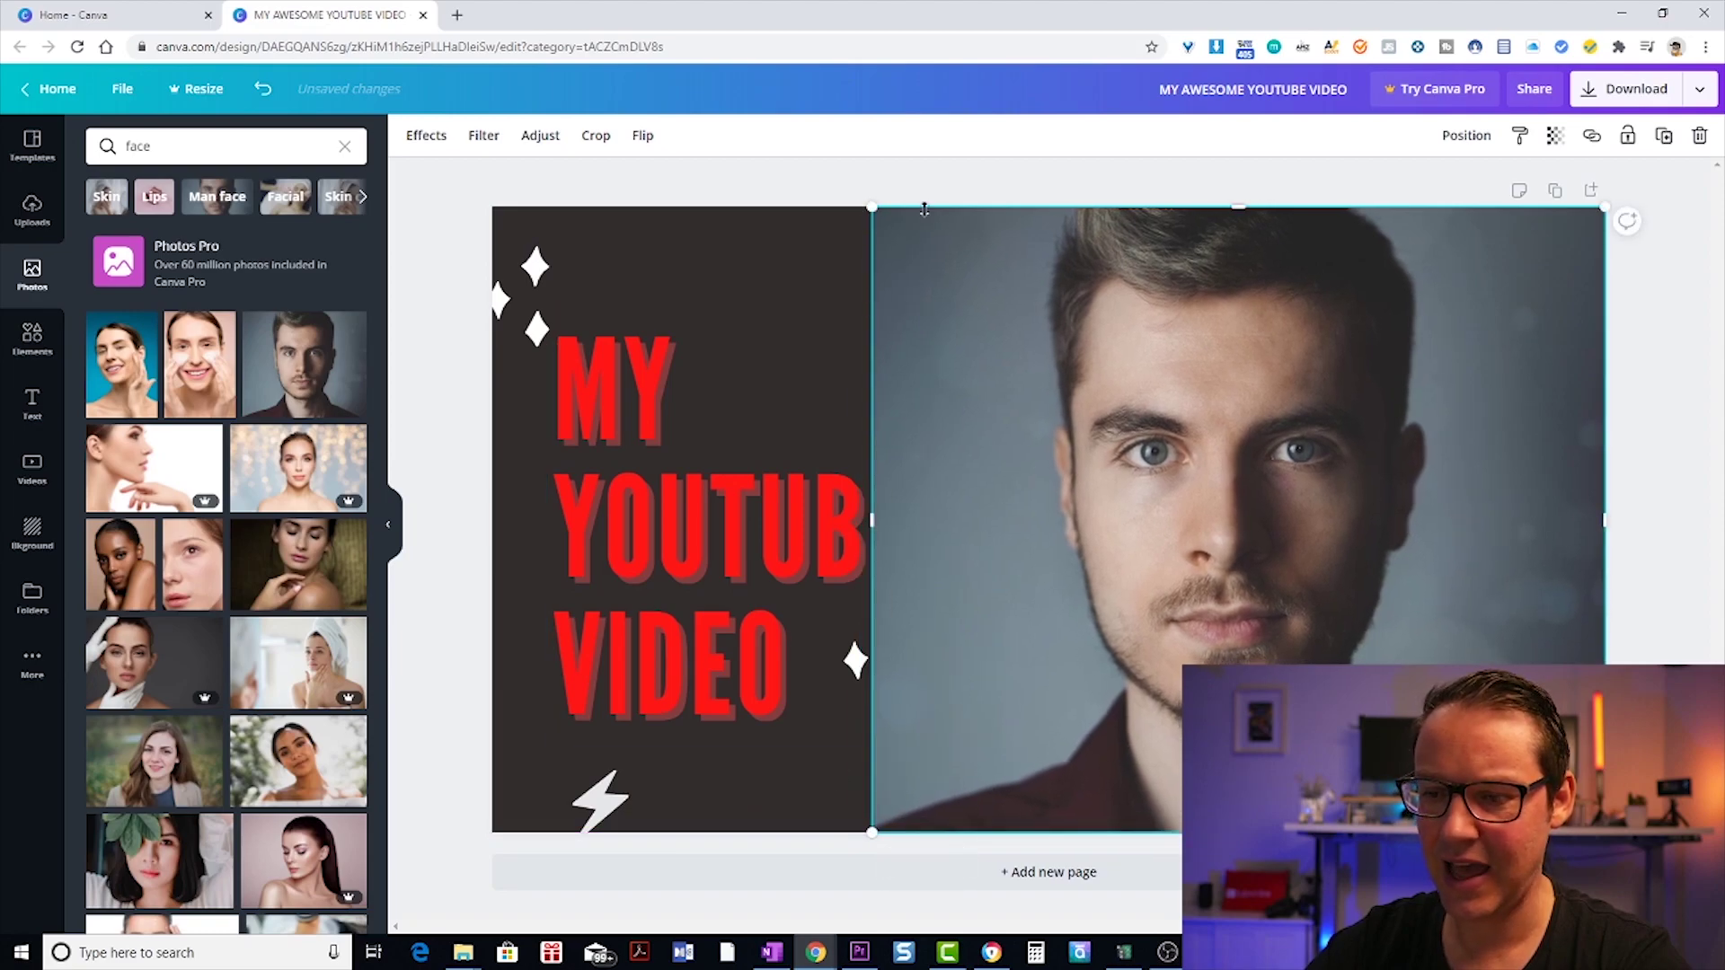
Send the face photo back four layers behind the dark panel and shift it slightly right.
{"action": "left_click", "coordinate": [1469, 136]}
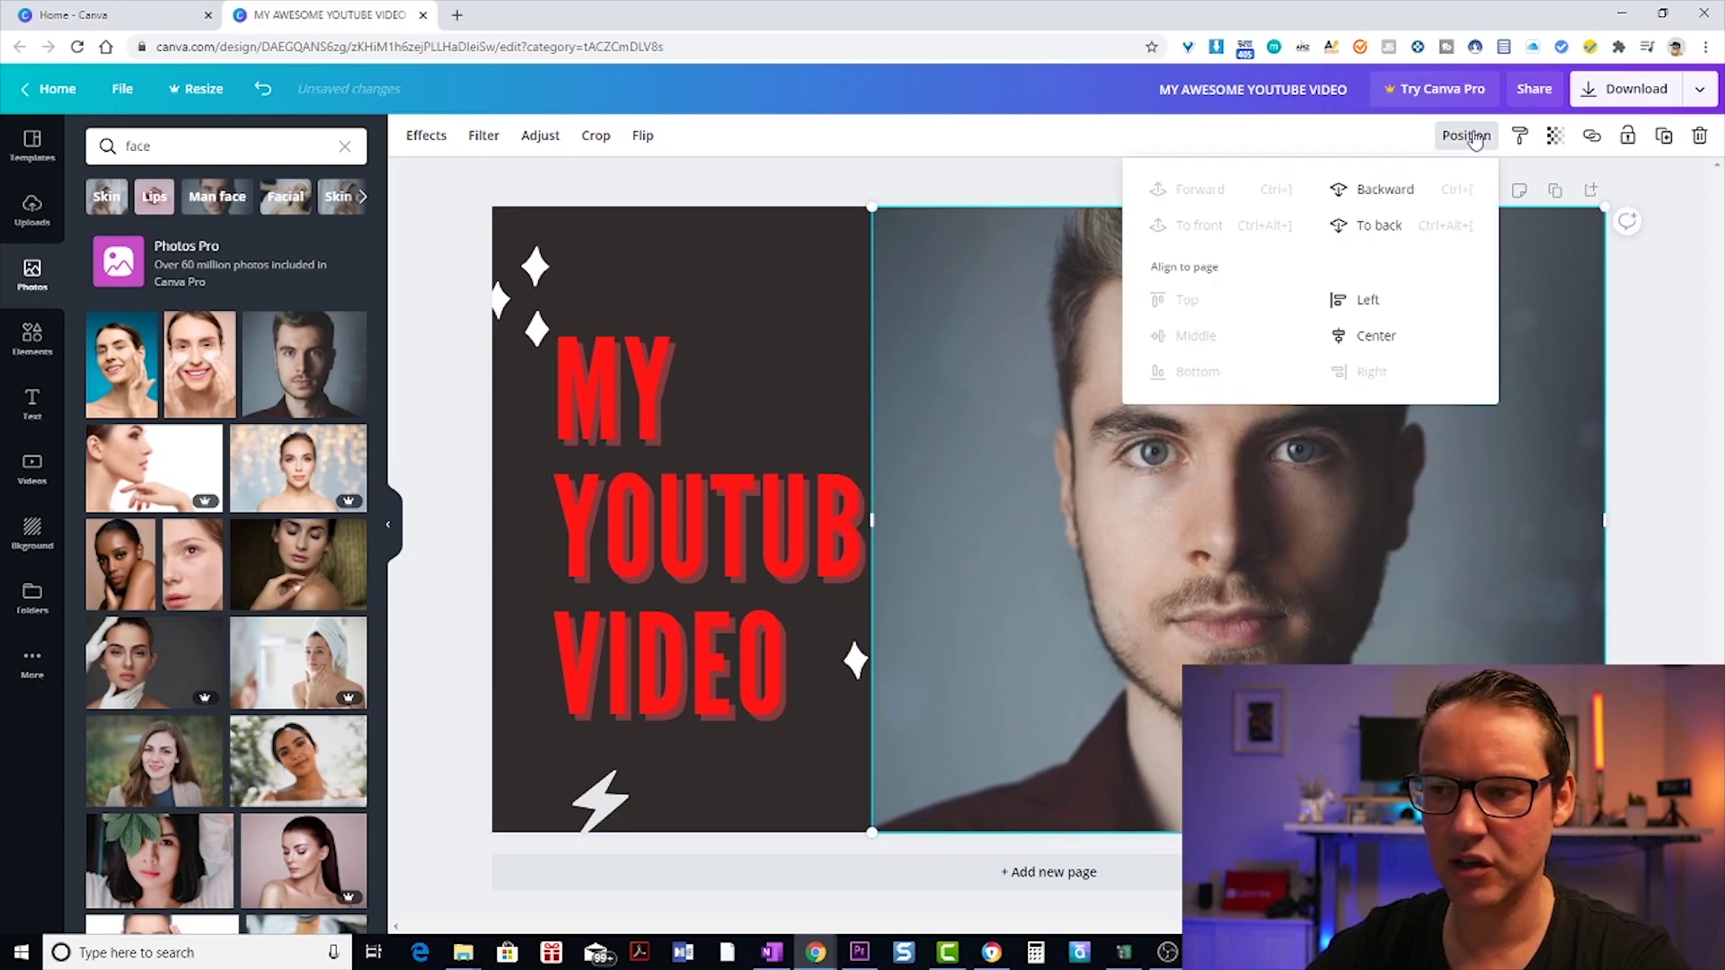
{"action": "left_click", "coordinate": [1387, 192]}
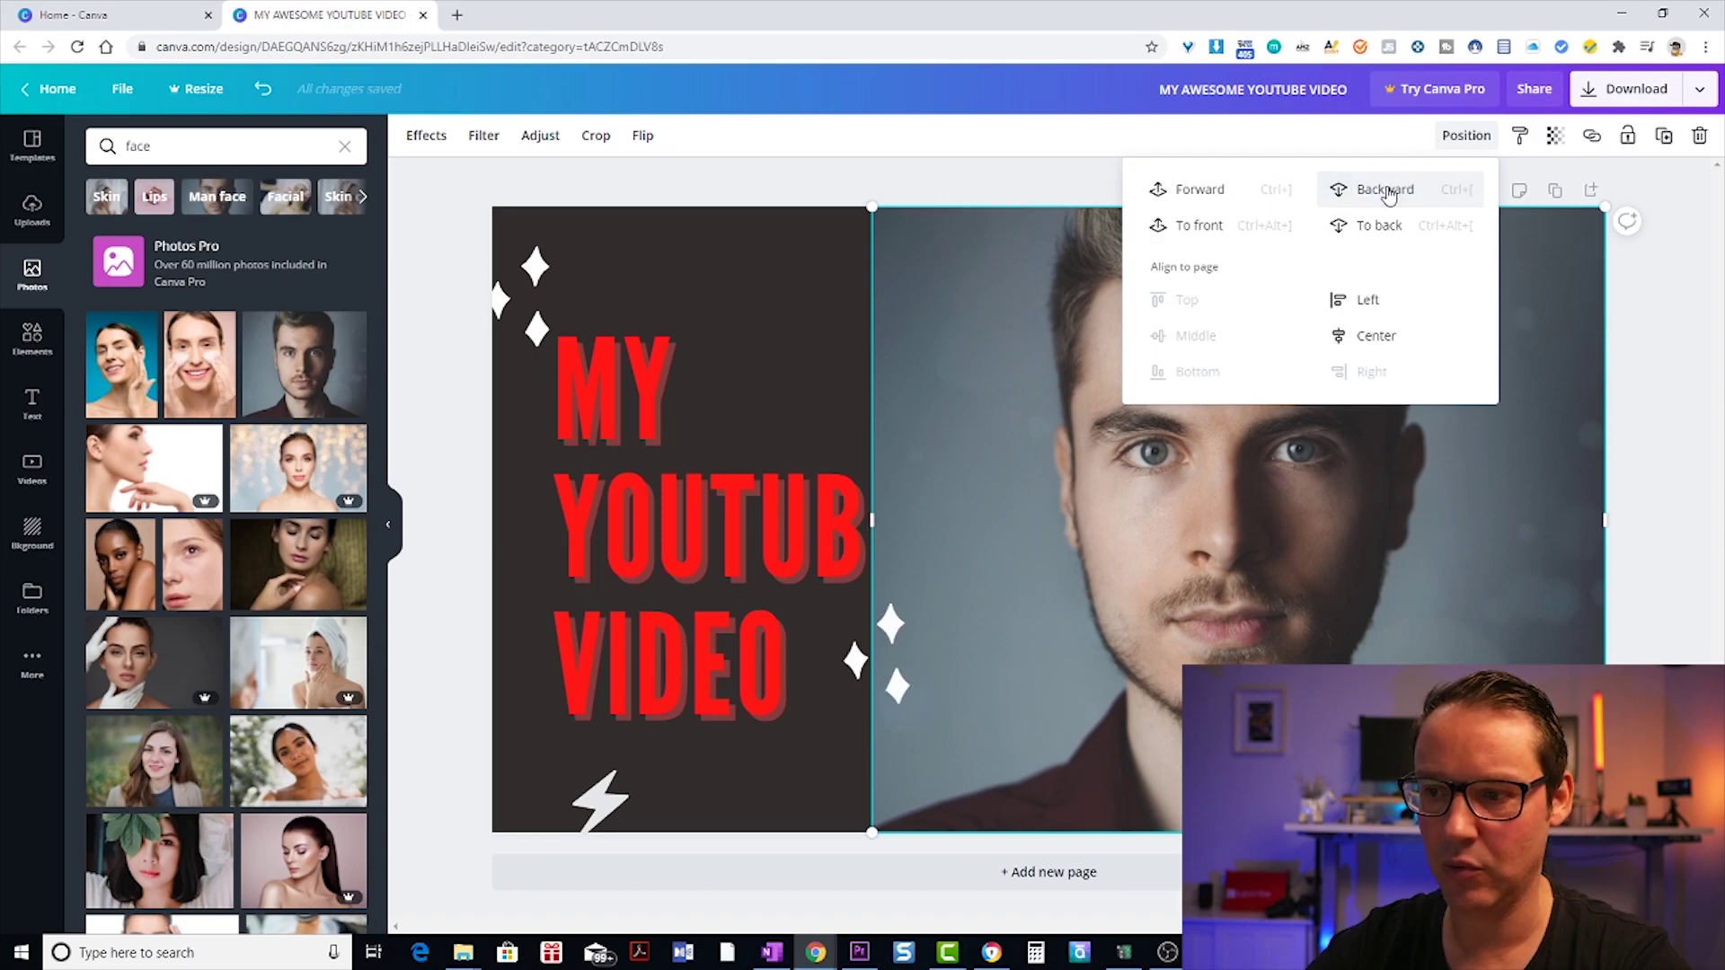
{"action": "left_click", "coordinate": [1387, 192]}
{"action": "left_click", "coordinate": [1387, 192]}
{"action": "left_click", "coordinate": [1388, 192]}
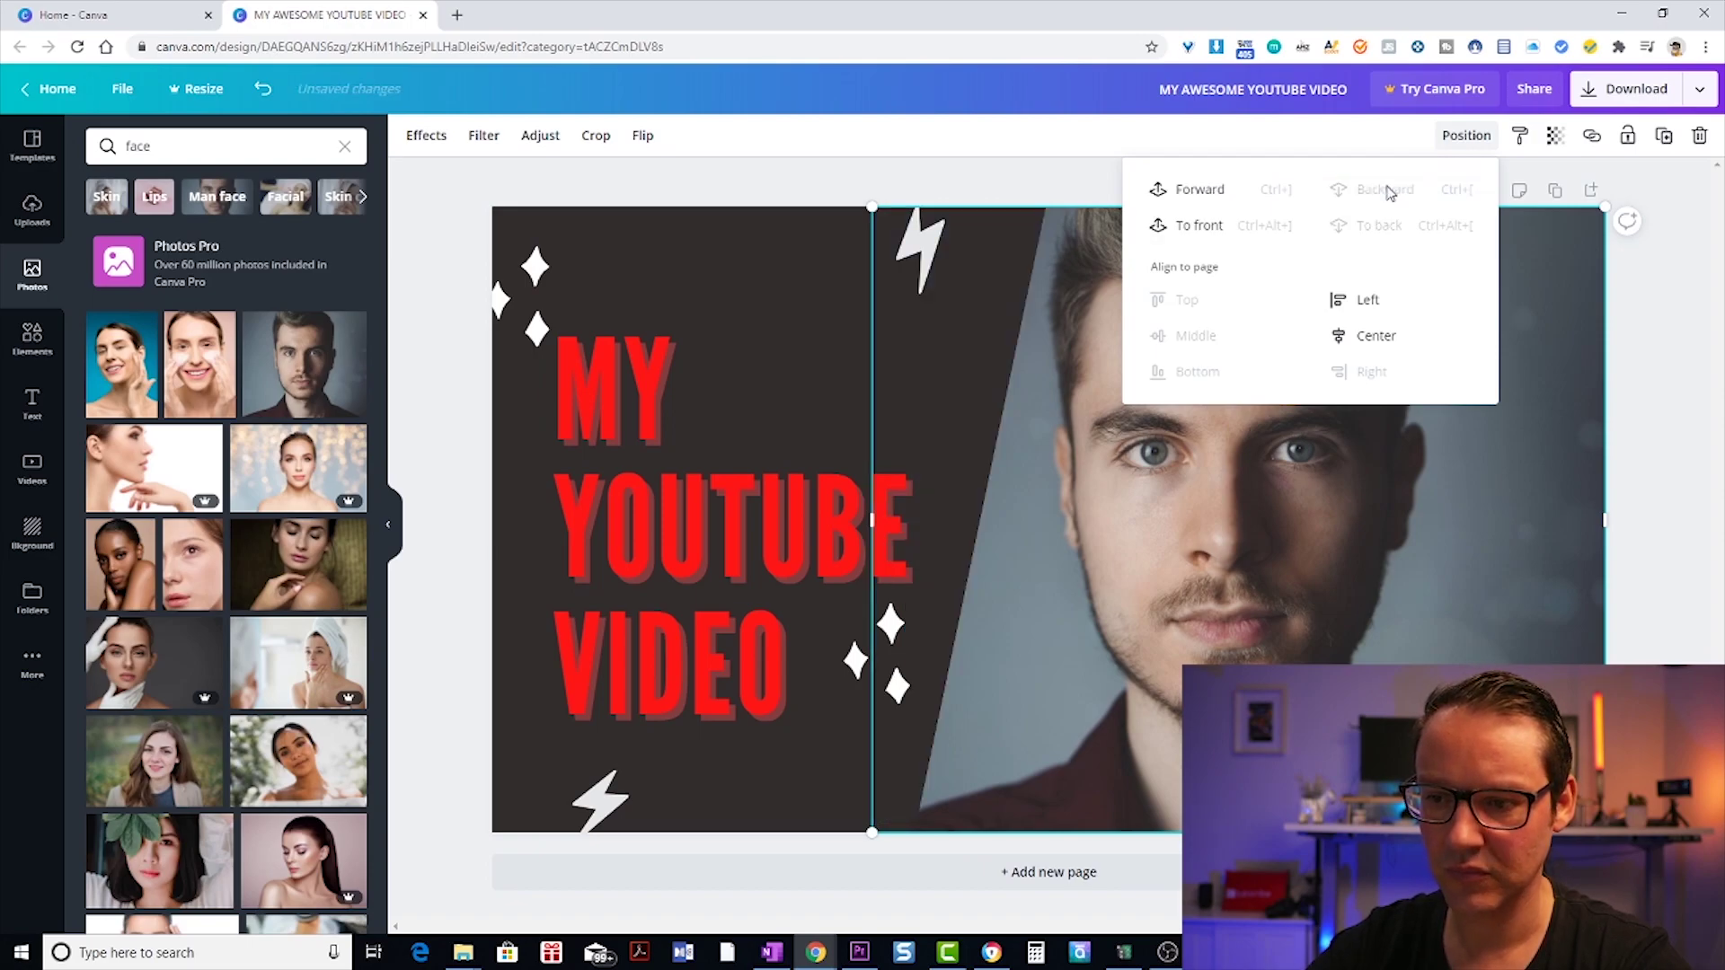
{"action": "left_click", "coordinate": [1681, 537]}
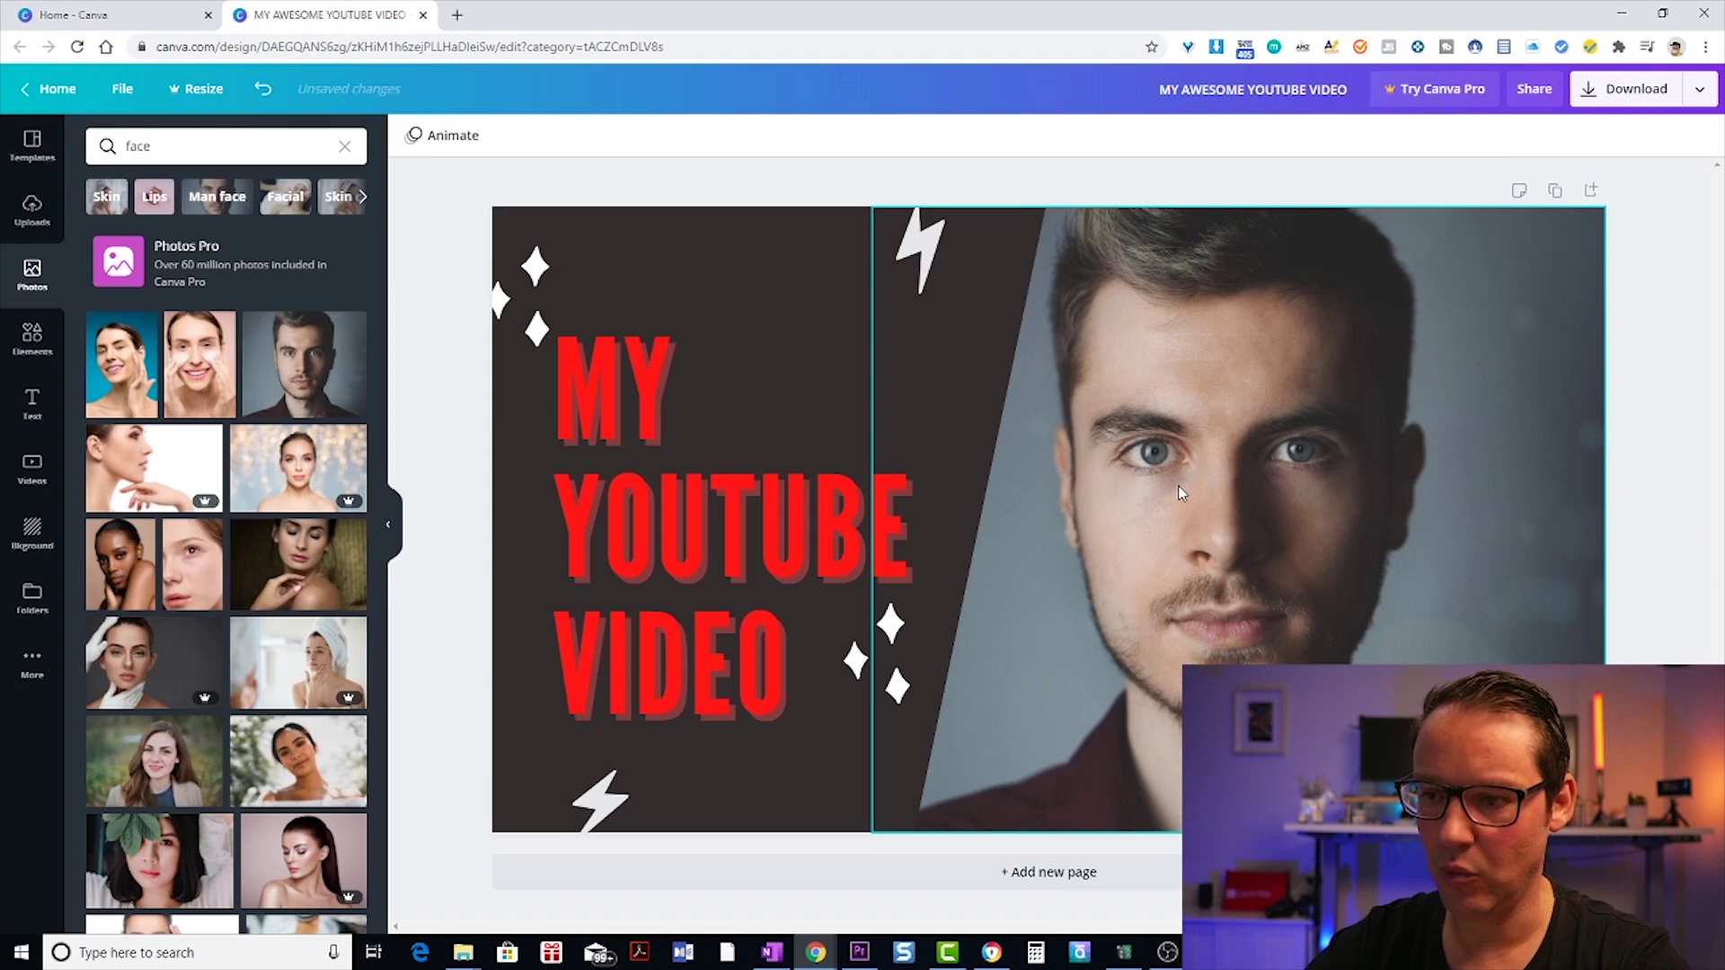
{"action": "left_click_drag", "start_coordinate": [1177, 485], "coordinate": [1225, 485]}
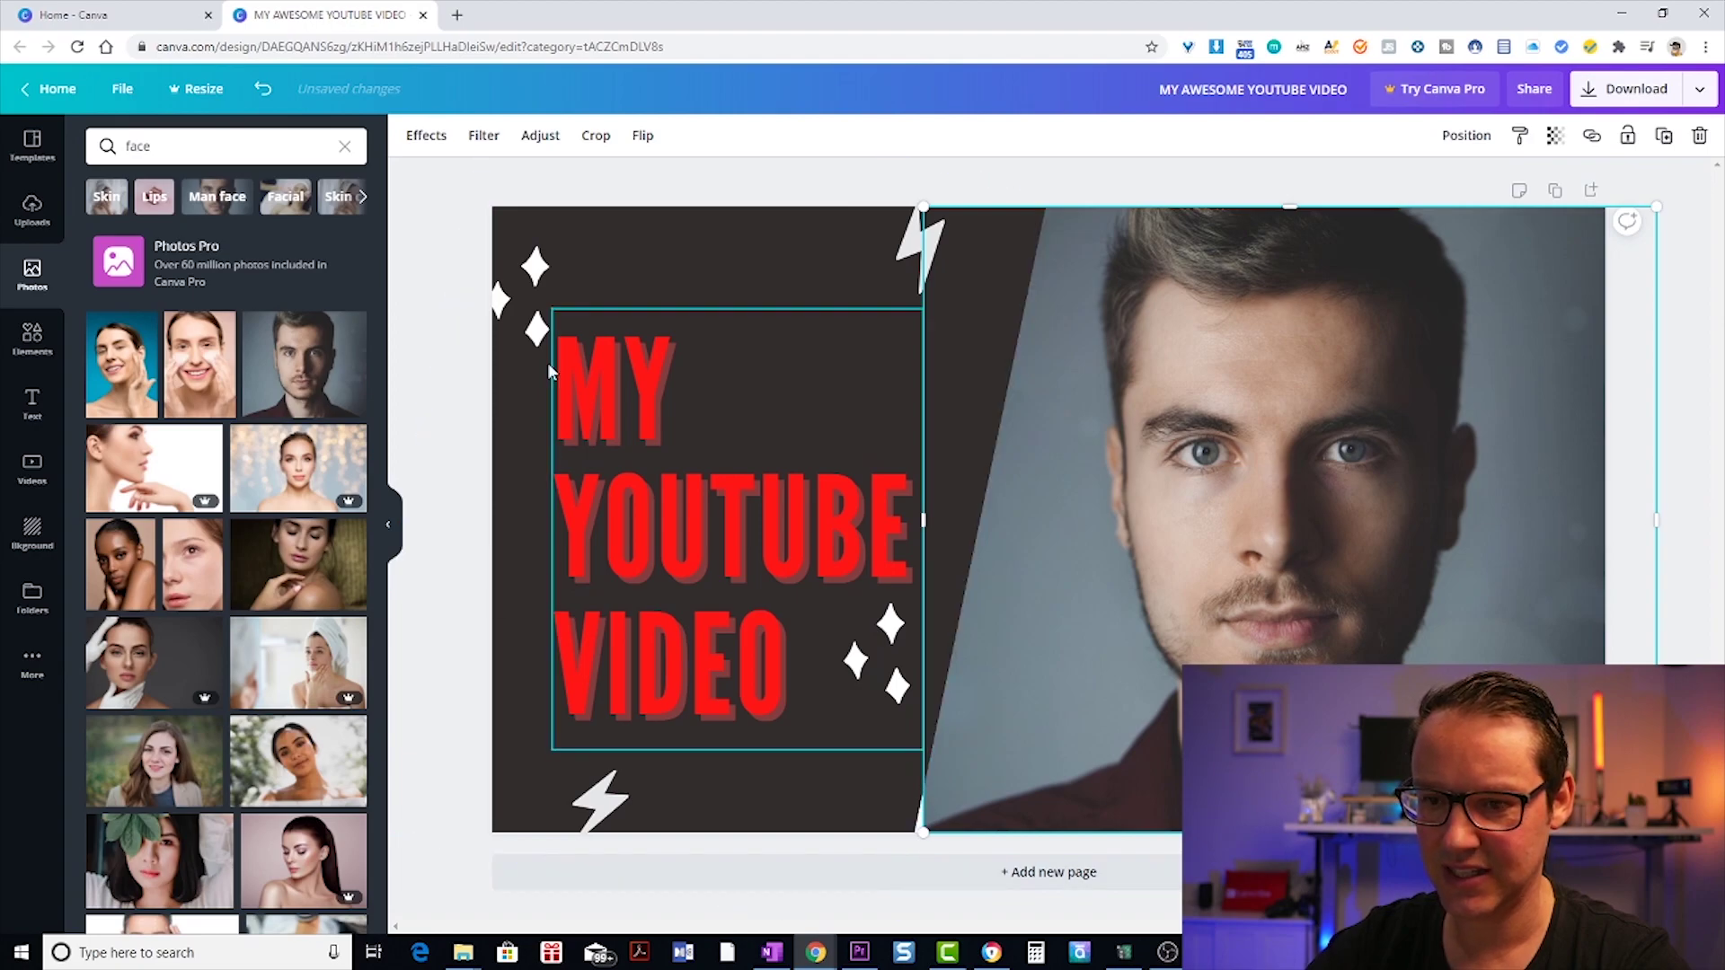
{"action": "left_click", "coordinate": [598, 179]}
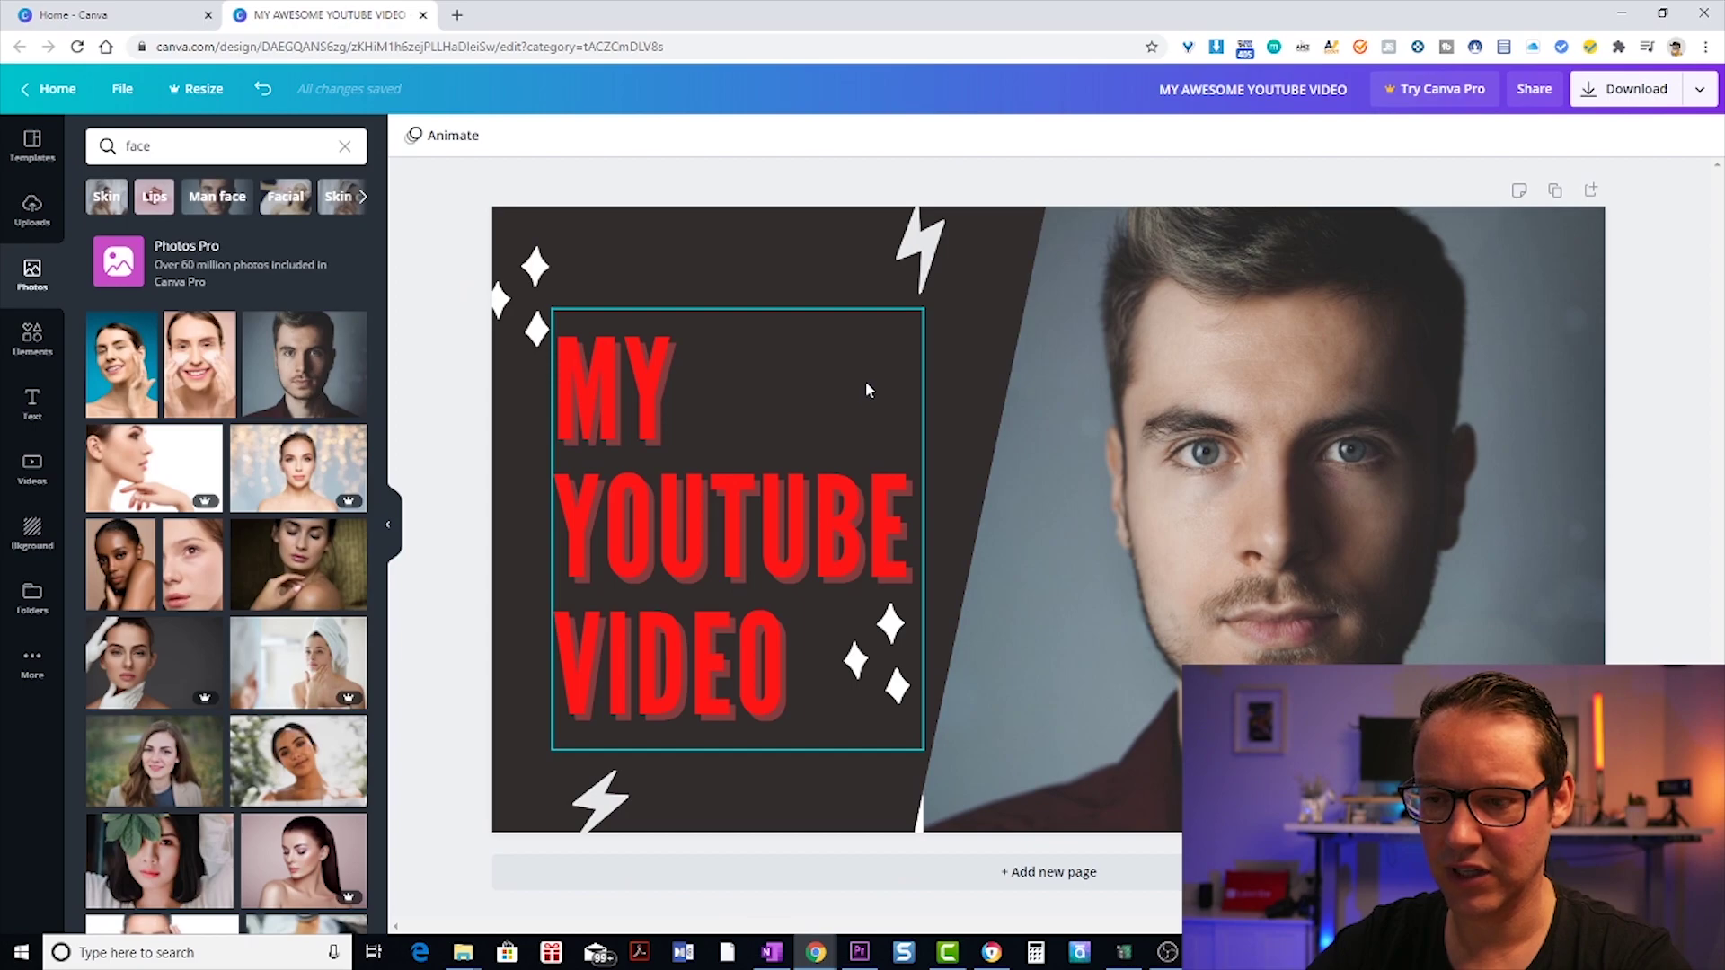
{"action": "left_click", "coordinate": [958, 366]}
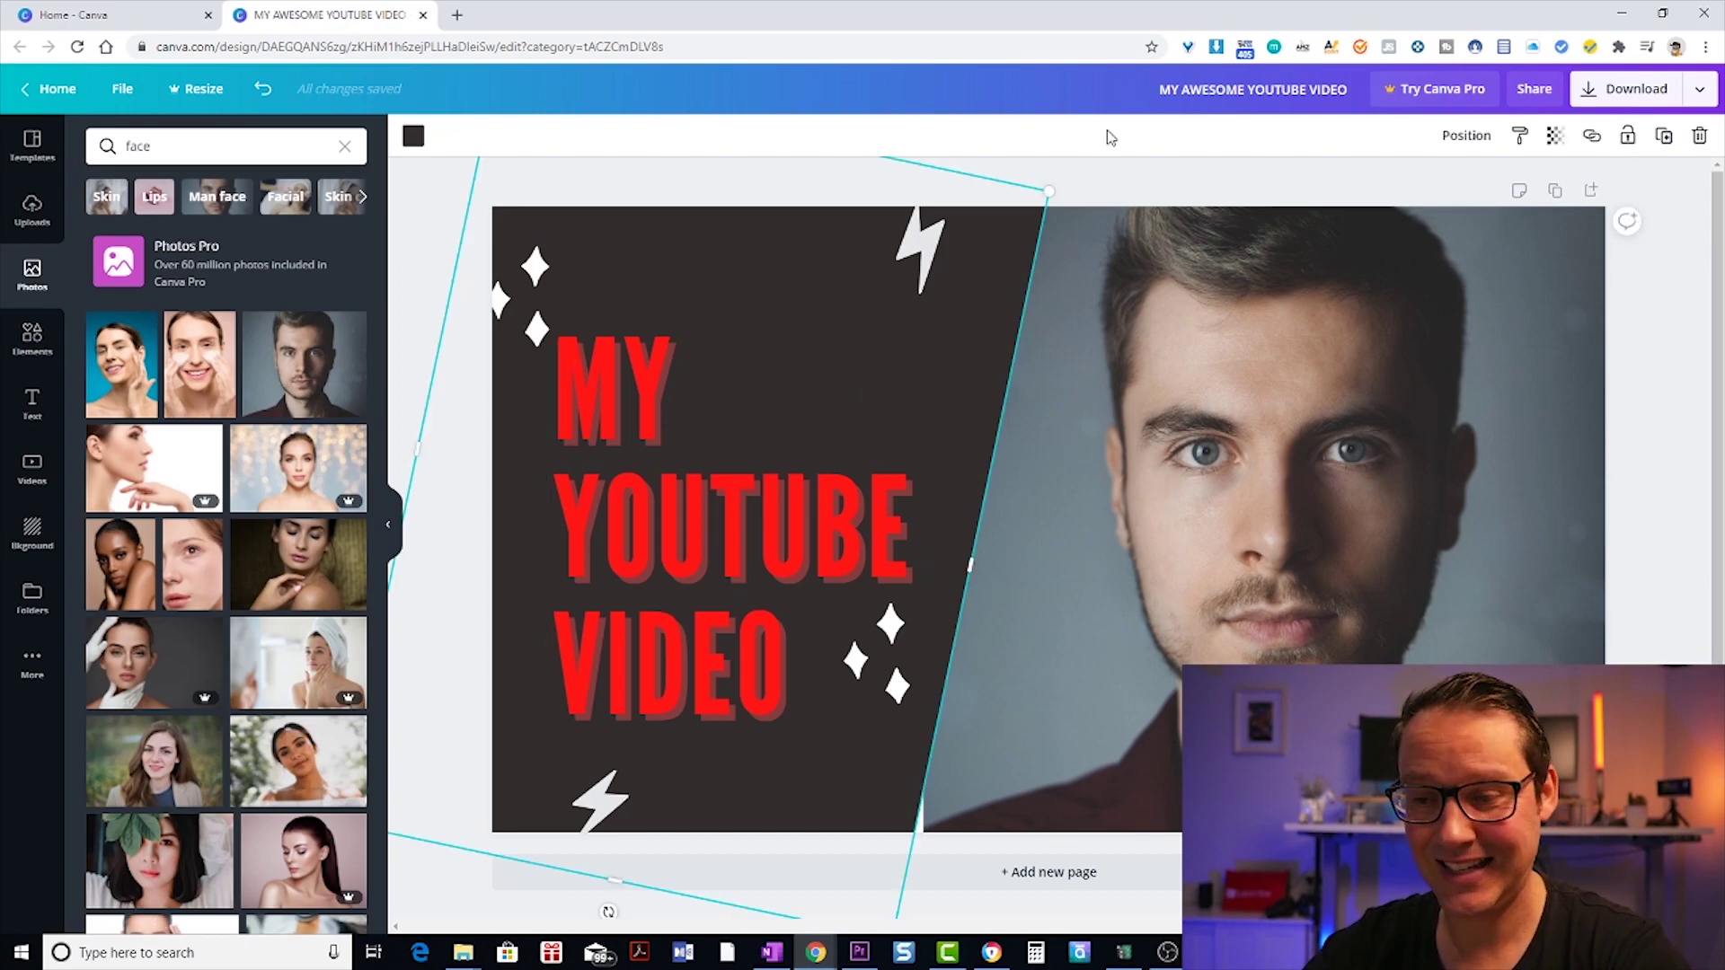
{"action": "left_click", "coordinate": [1139, 167]}
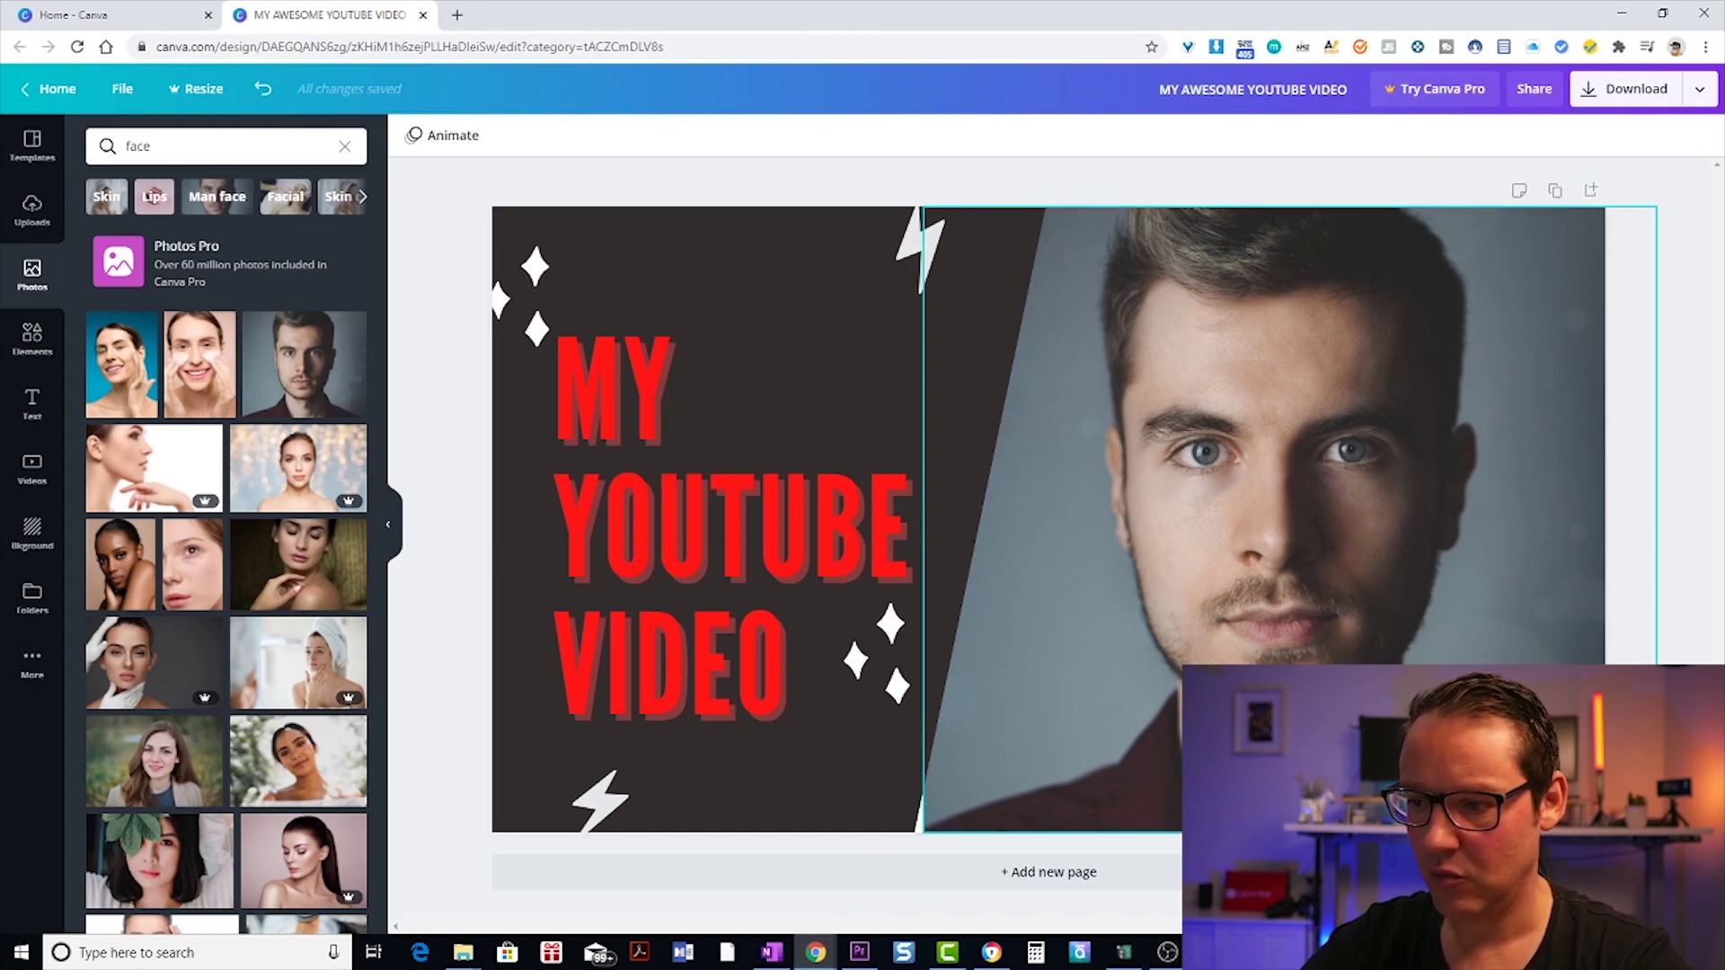
Search Elements for 'smile' and add the winking tongue-out emoji to the design.
{"action": "left_click", "coordinate": [32, 339]}
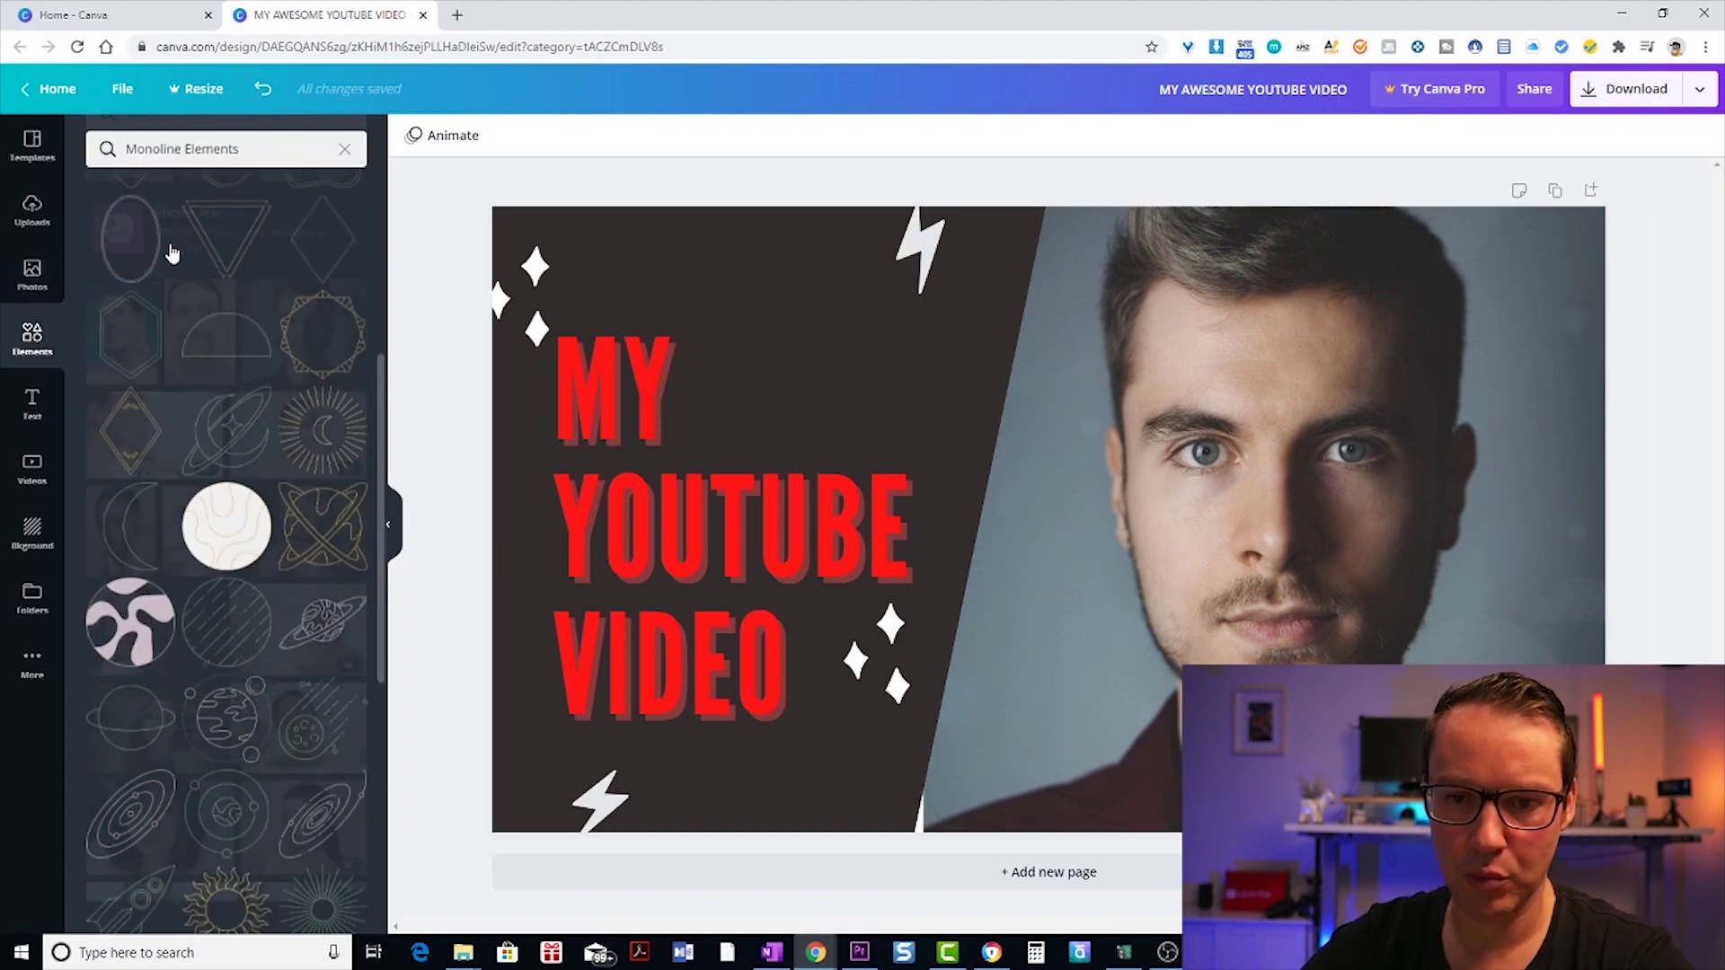
{"action": "left_click", "coordinate": [251, 145]}
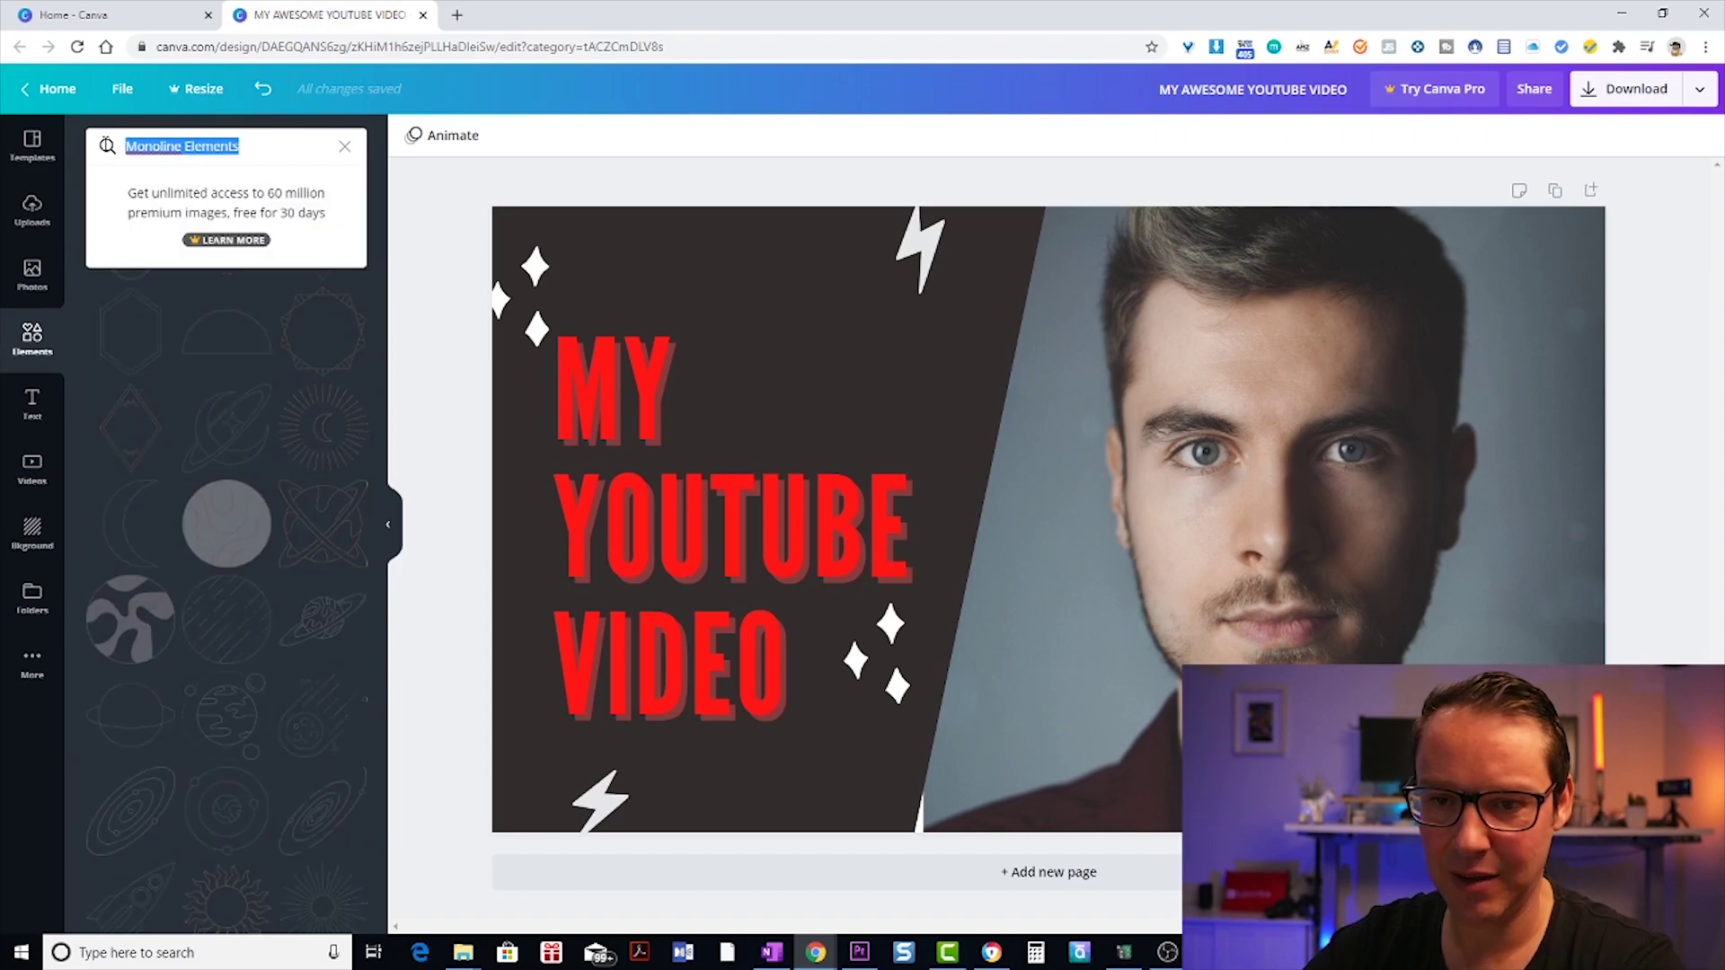
{"action": "type", "text": "smiley"}
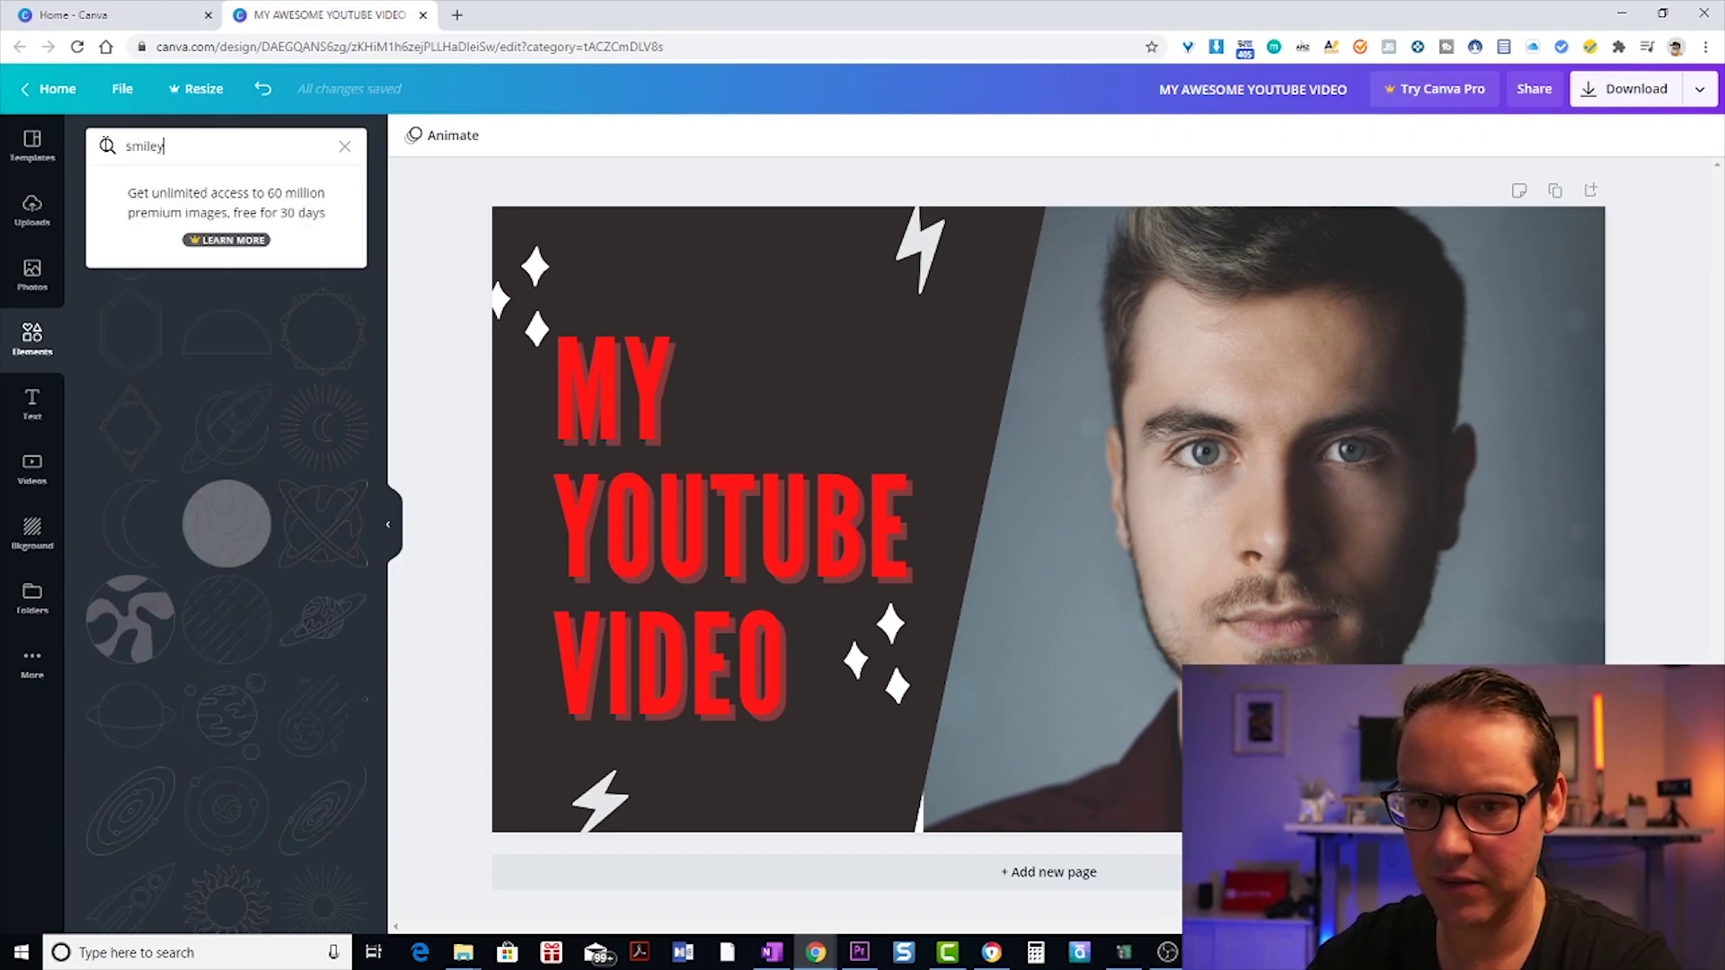
{"action": "key", "text": "Return"}
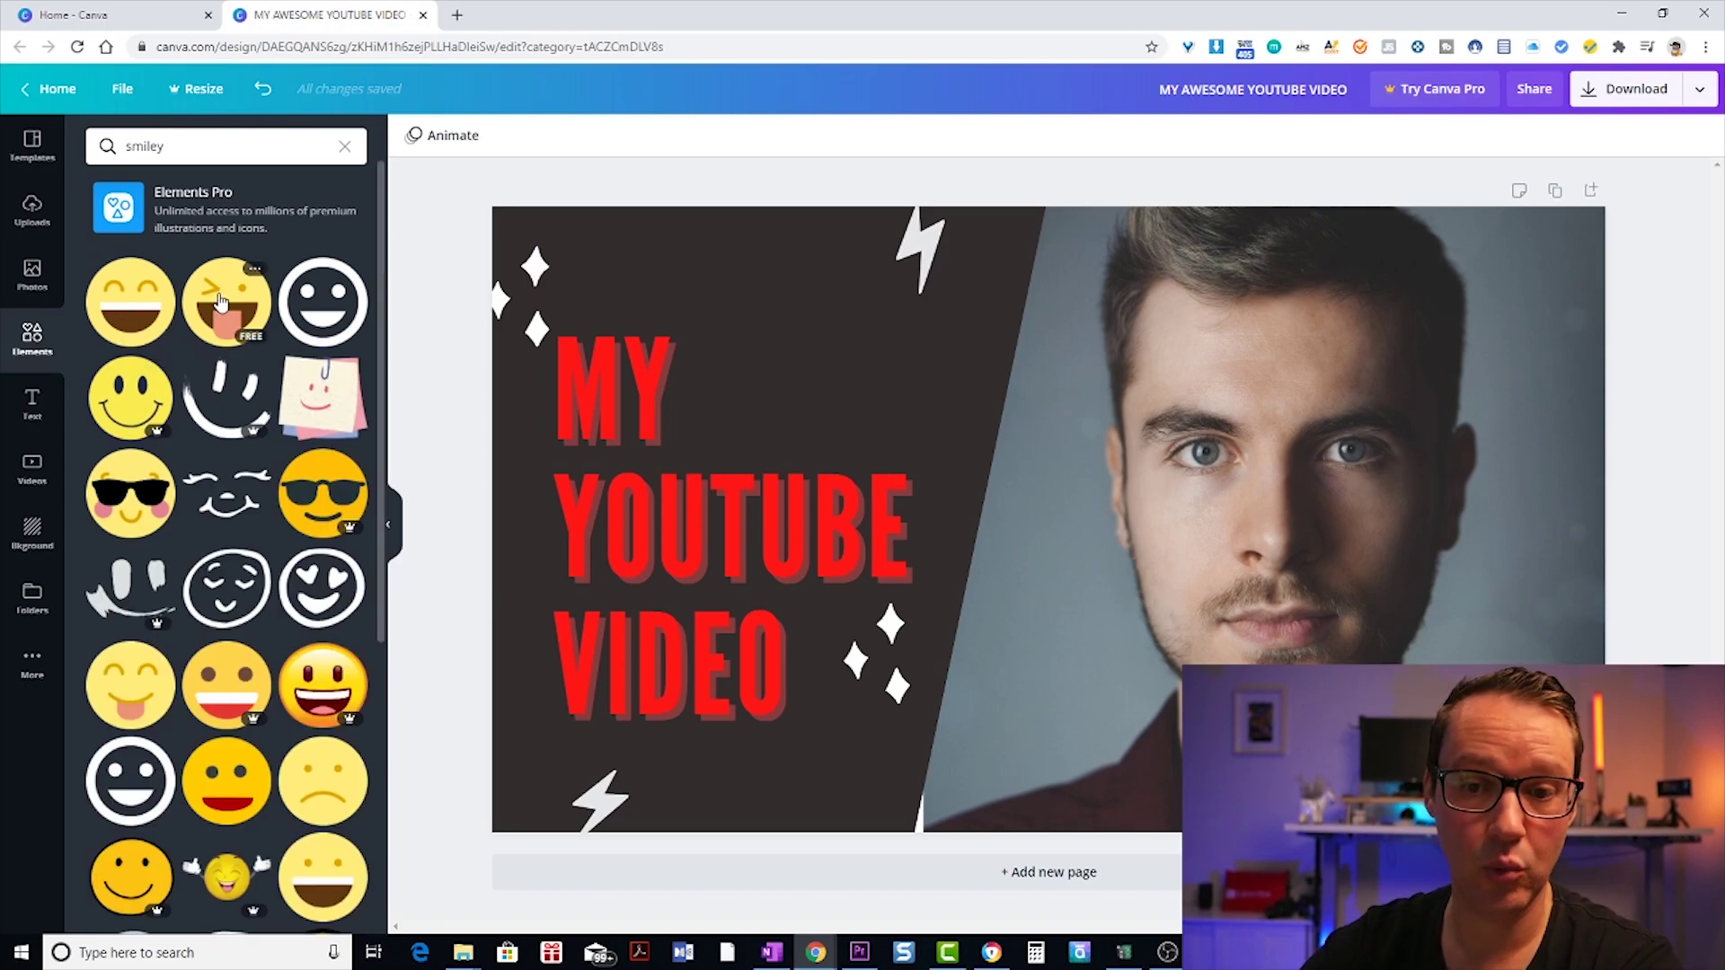
{"action": "left_click", "coordinate": [225, 305]}
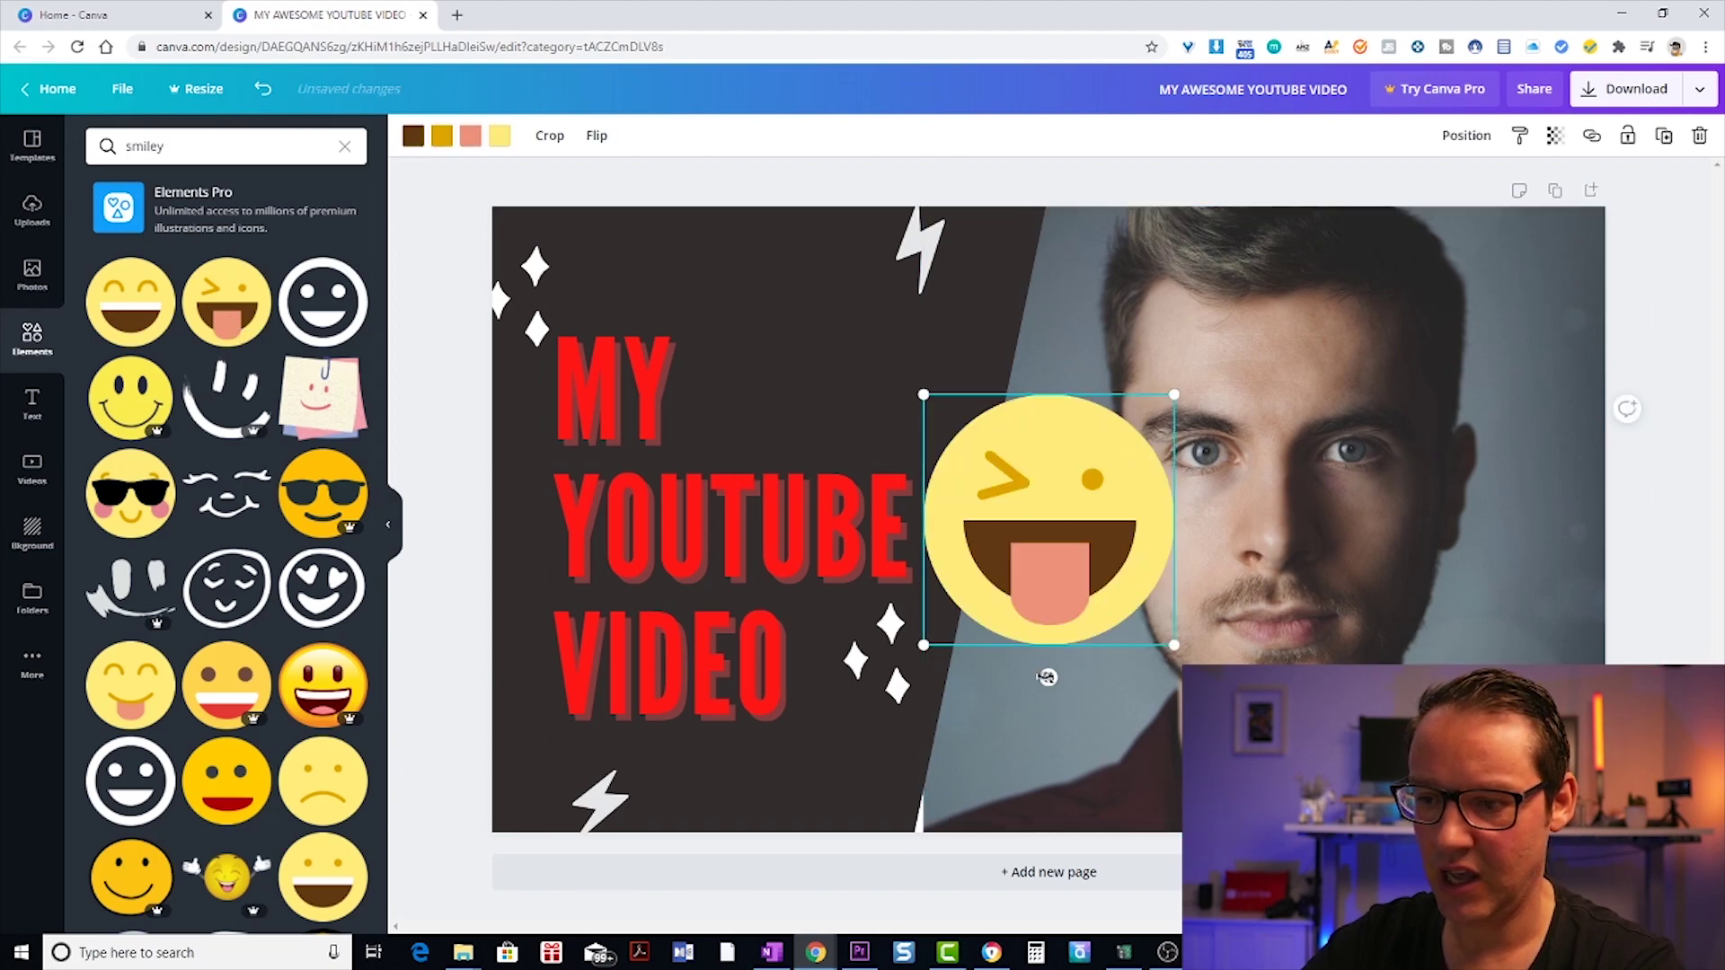
Shrink and tilt the emoji, place it above the title, and move the top lightning bolt right.
{"action": "left_click_drag", "start_coordinate": [1048, 675], "coordinate": [1004, 671]}
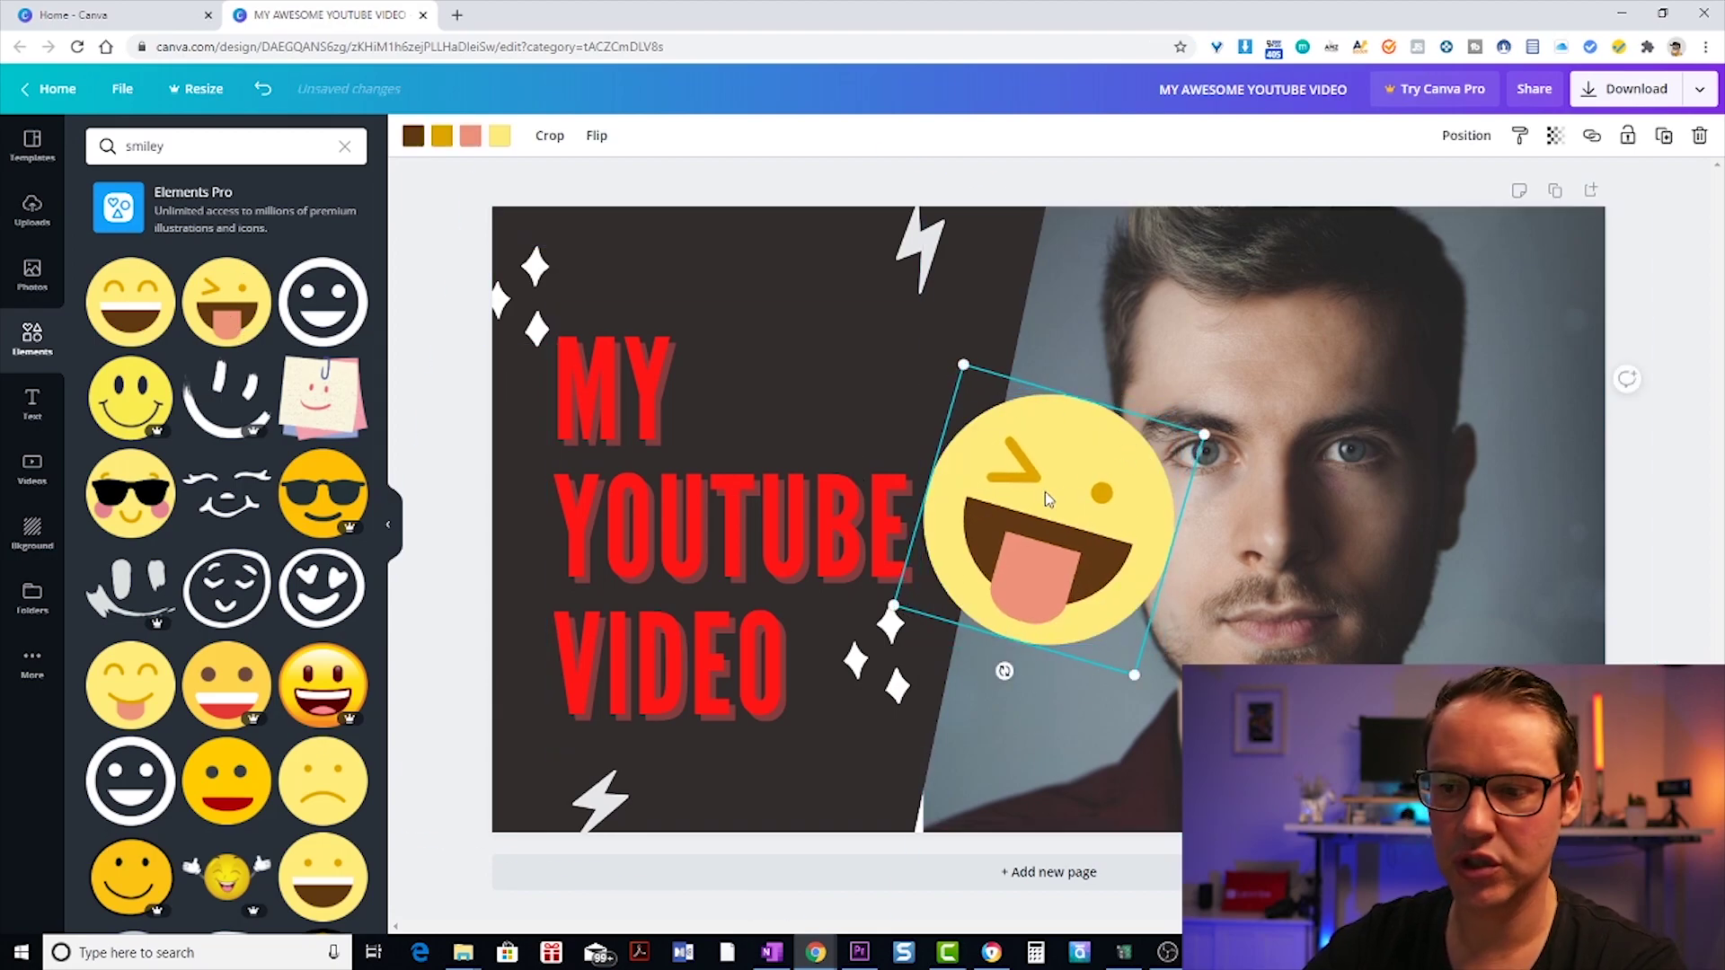
{"action": "left_click_drag", "start_coordinate": [1024, 480], "coordinate": [971, 443]}
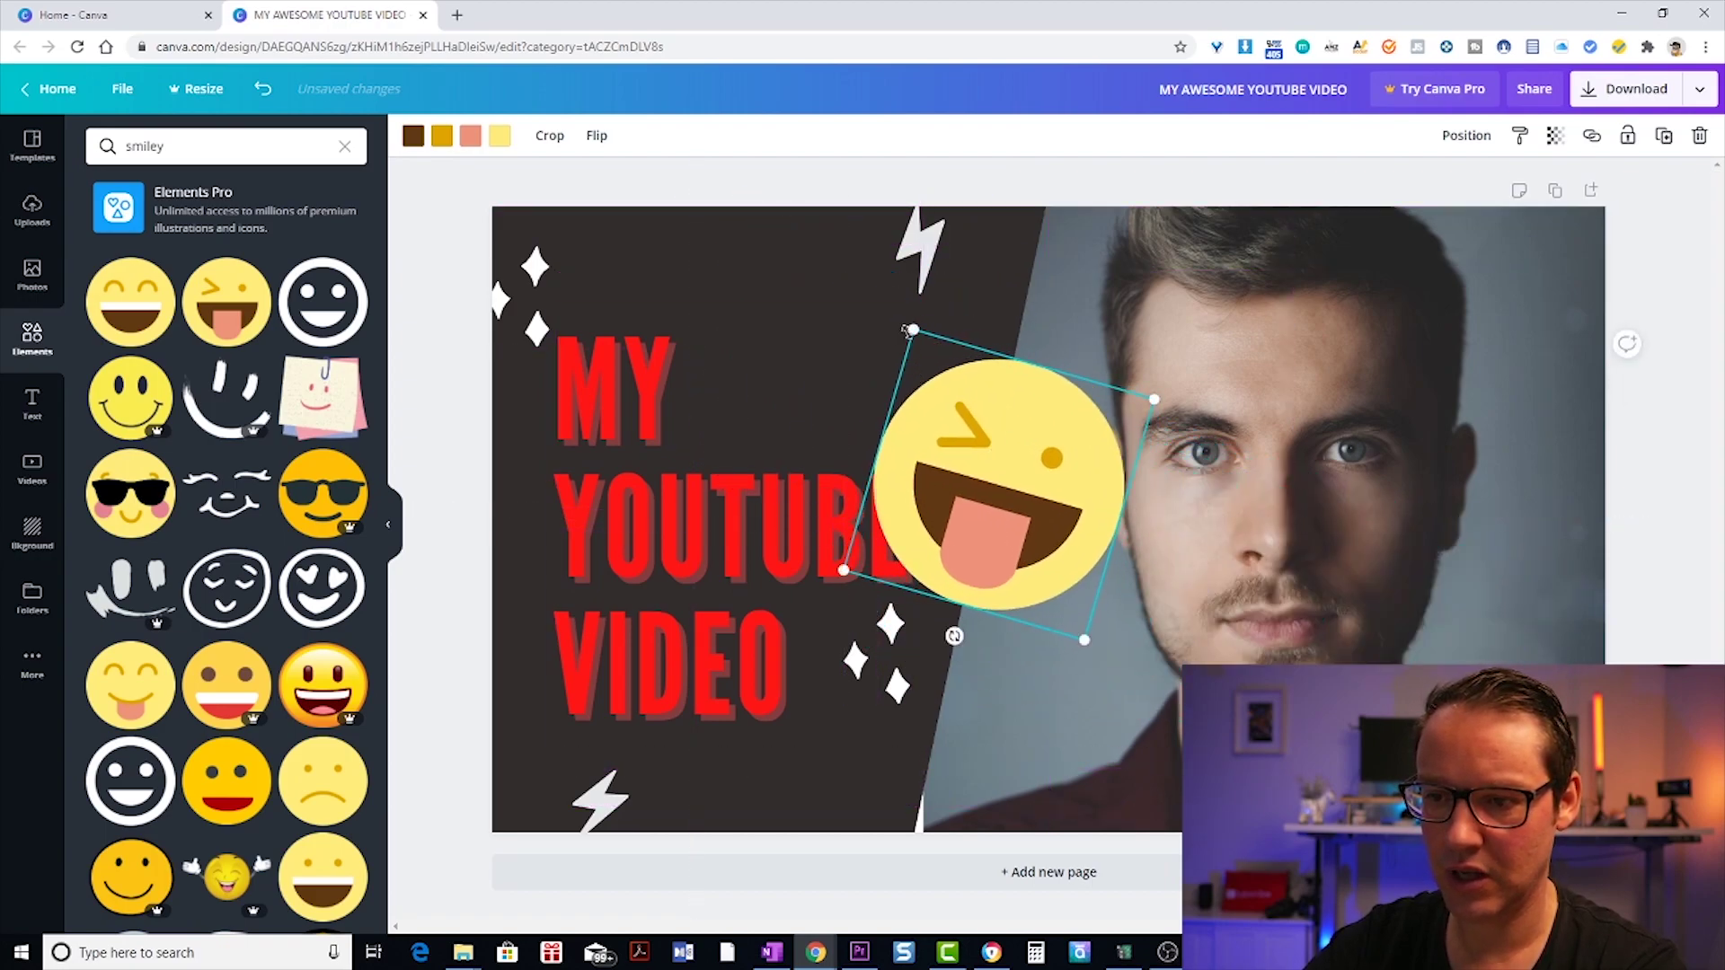
{"action": "left_click_drag", "start_coordinate": [907, 330], "coordinate": [942, 380]}
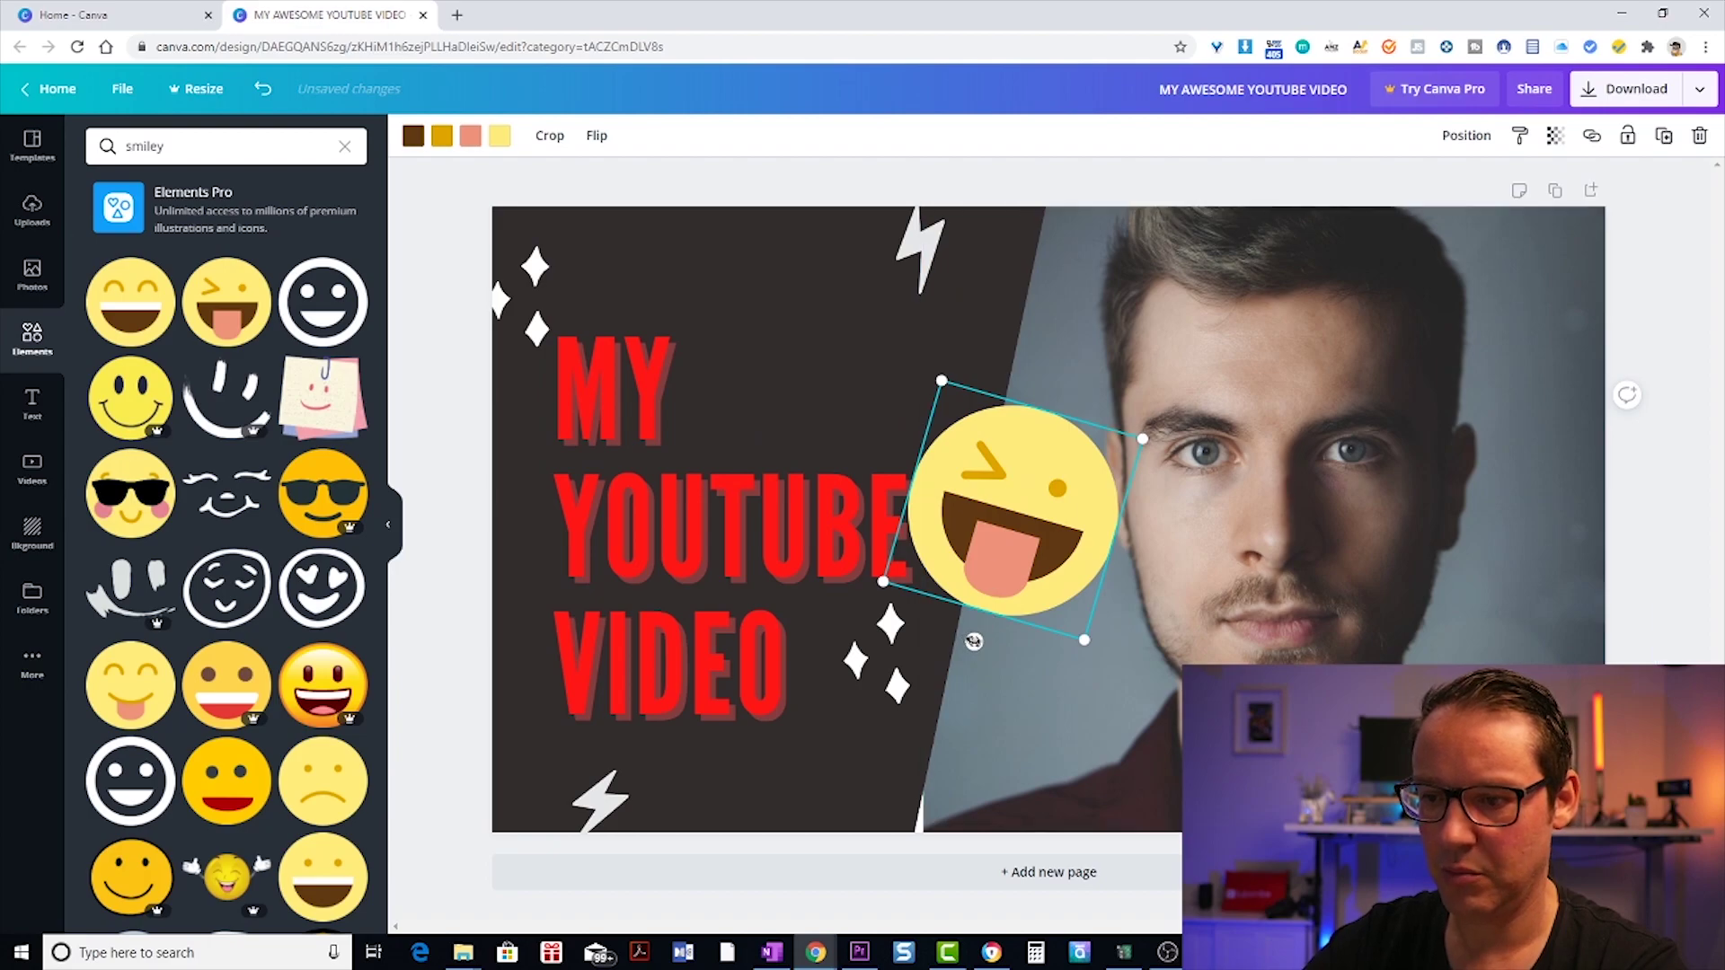
{"action": "left_click_drag", "start_coordinate": [974, 640], "coordinate": [1042, 640]}
{"action": "left_click_drag", "start_coordinate": [981, 528], "coordinate": [771, 312]}
{"action": "left_click_drag", "start_coordinate": [926, 243], "coordinate": [984, 259]}
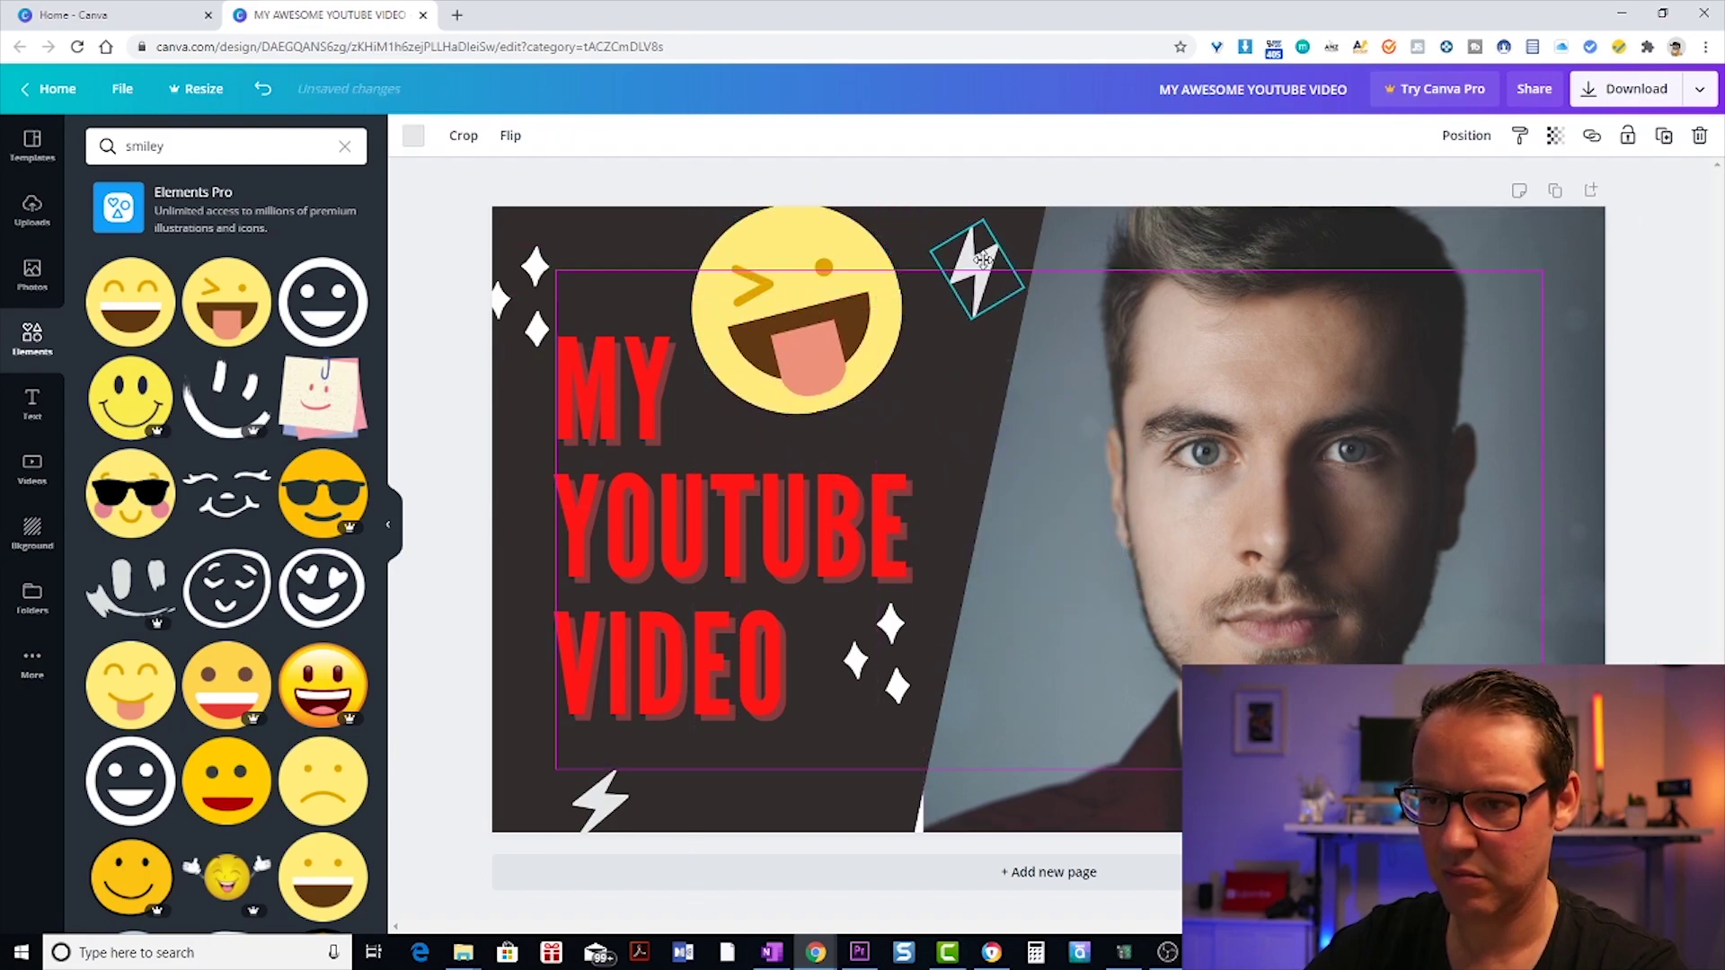
{"action": "left_click_drag", "start_coordinate": [822, 299], "coordinate": [818, 319]}
{"action": "left_click", "coordinate": [981, 170]}
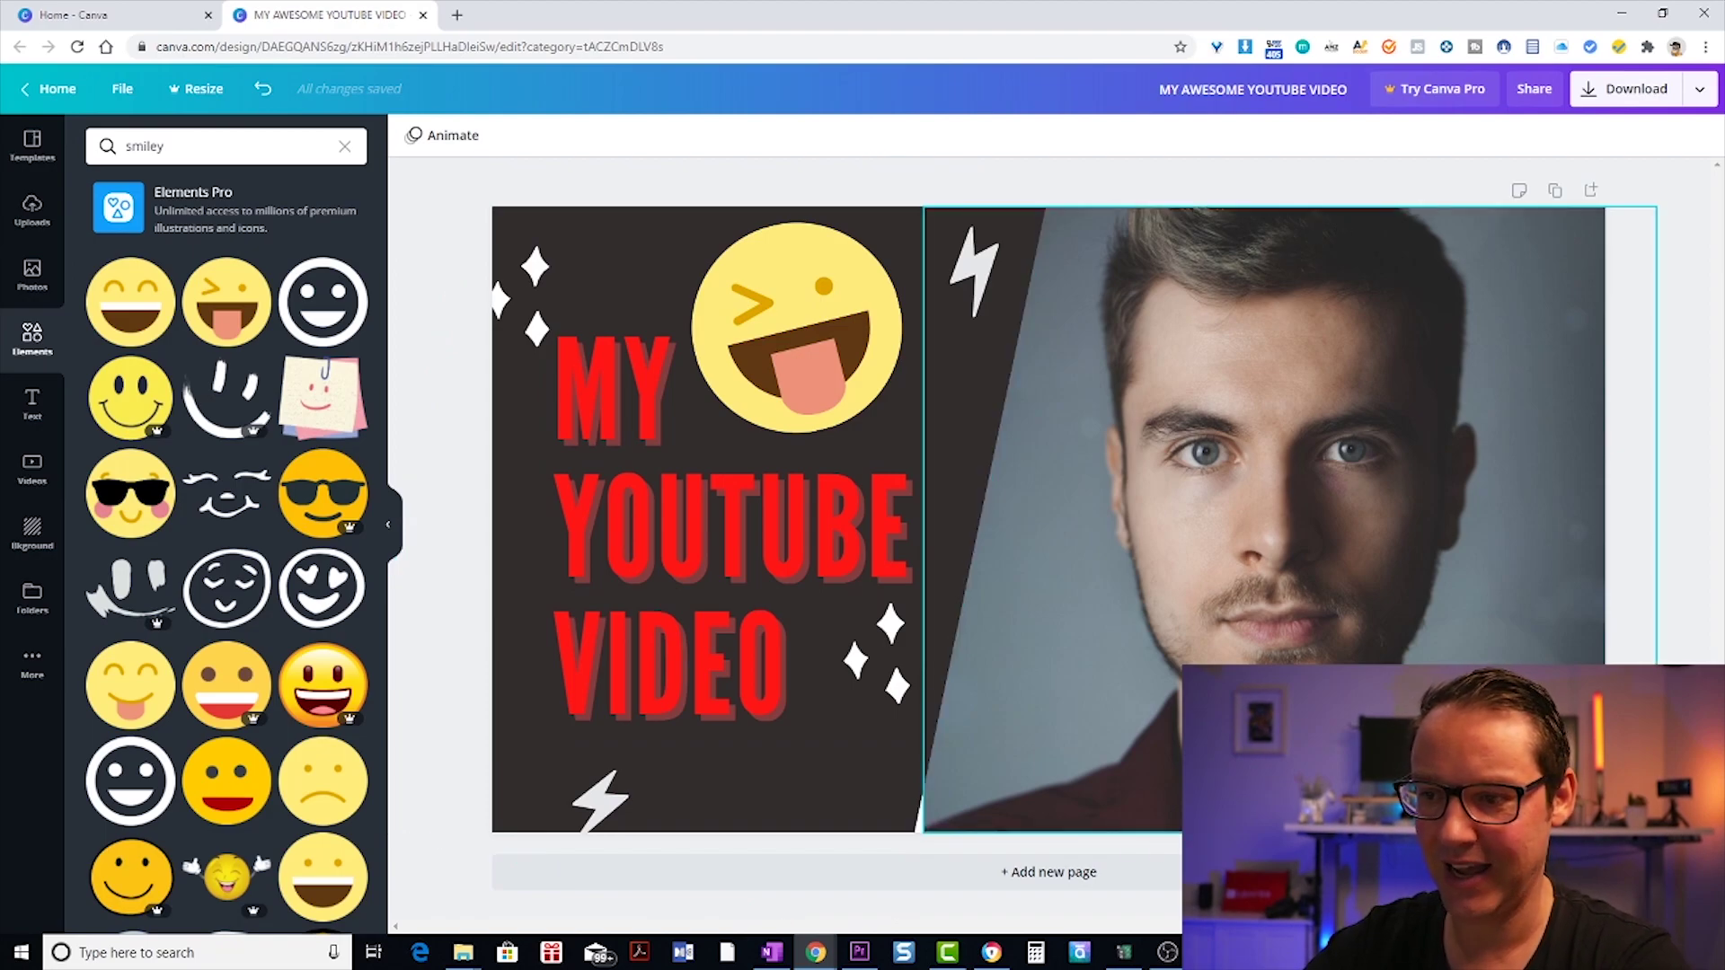
Change the dark diagonal panel's colour to light blue.
{"action": "left_click", "coordinate": [539, 503]}
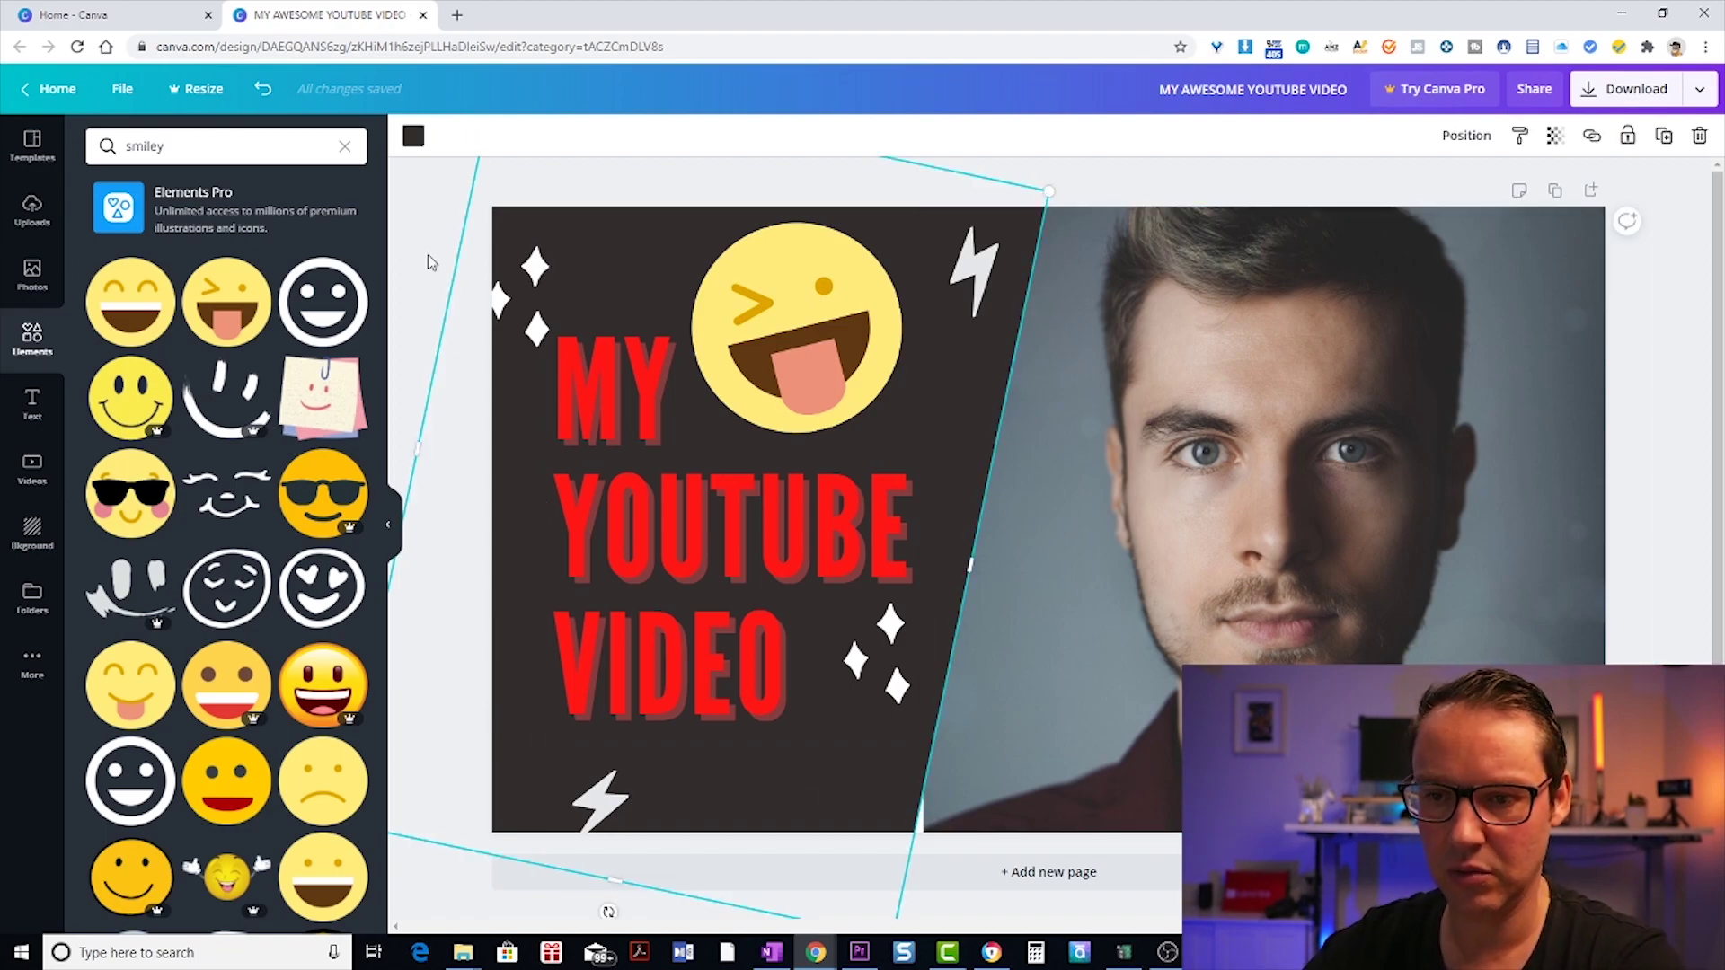
{"action": "left_click", "coordinate": [414, 136]}
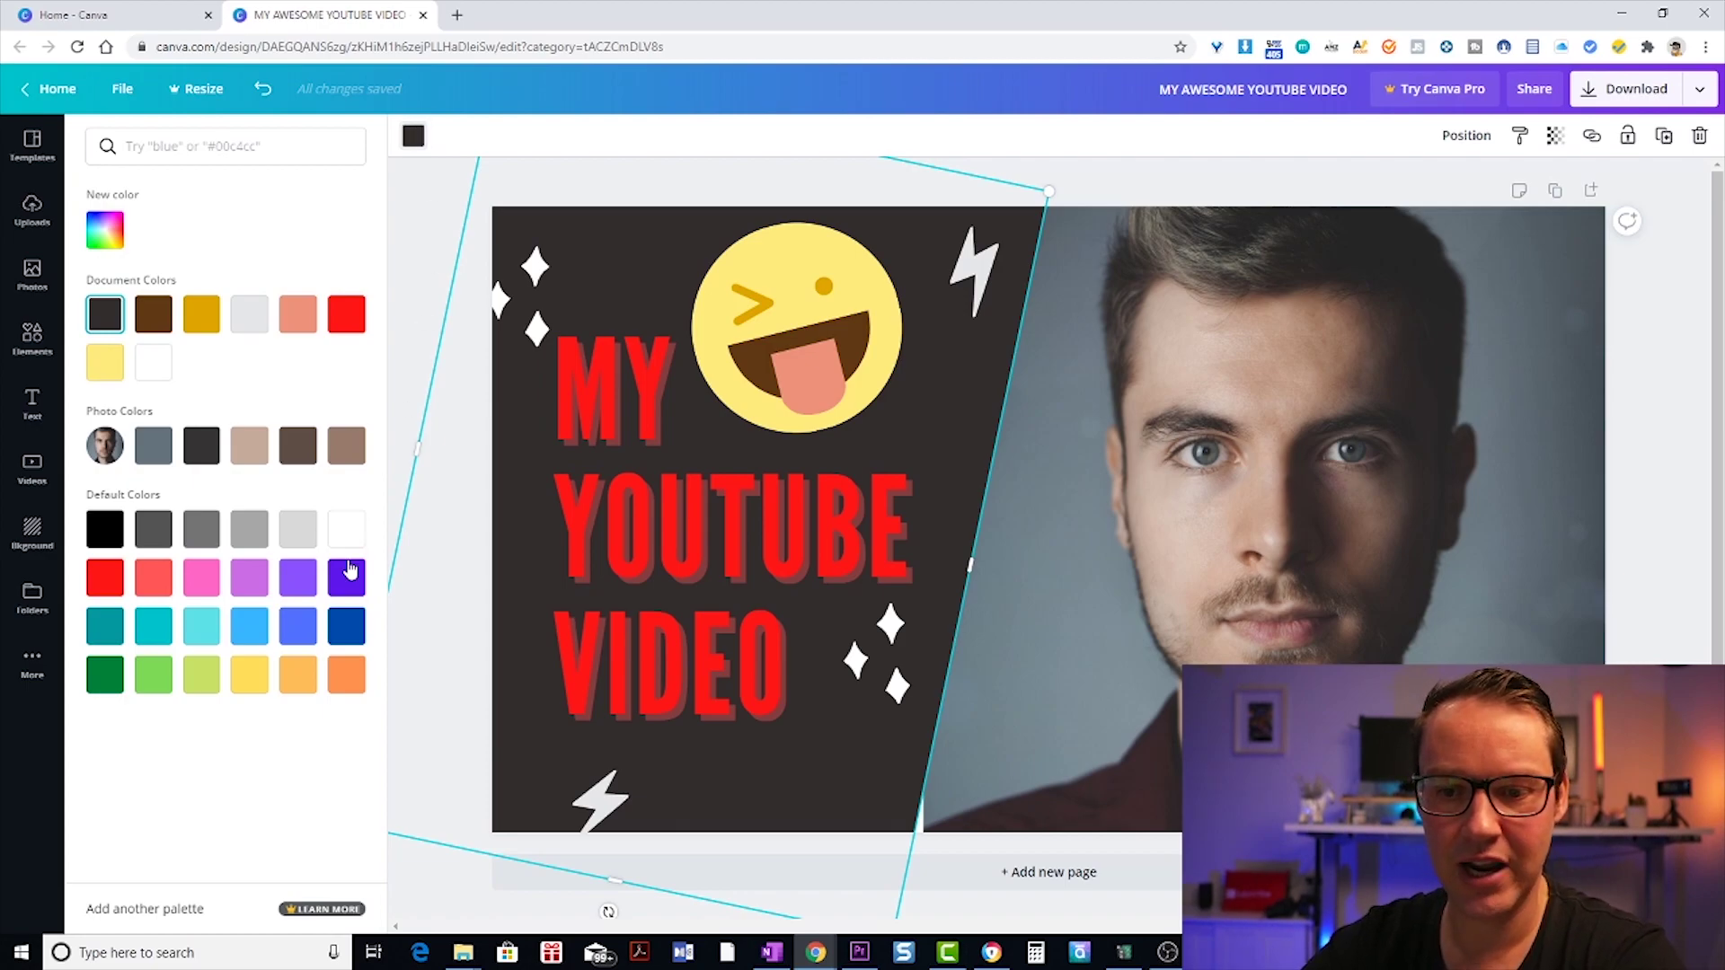
{"action": "left_click", "coordinate": [259, 636]}
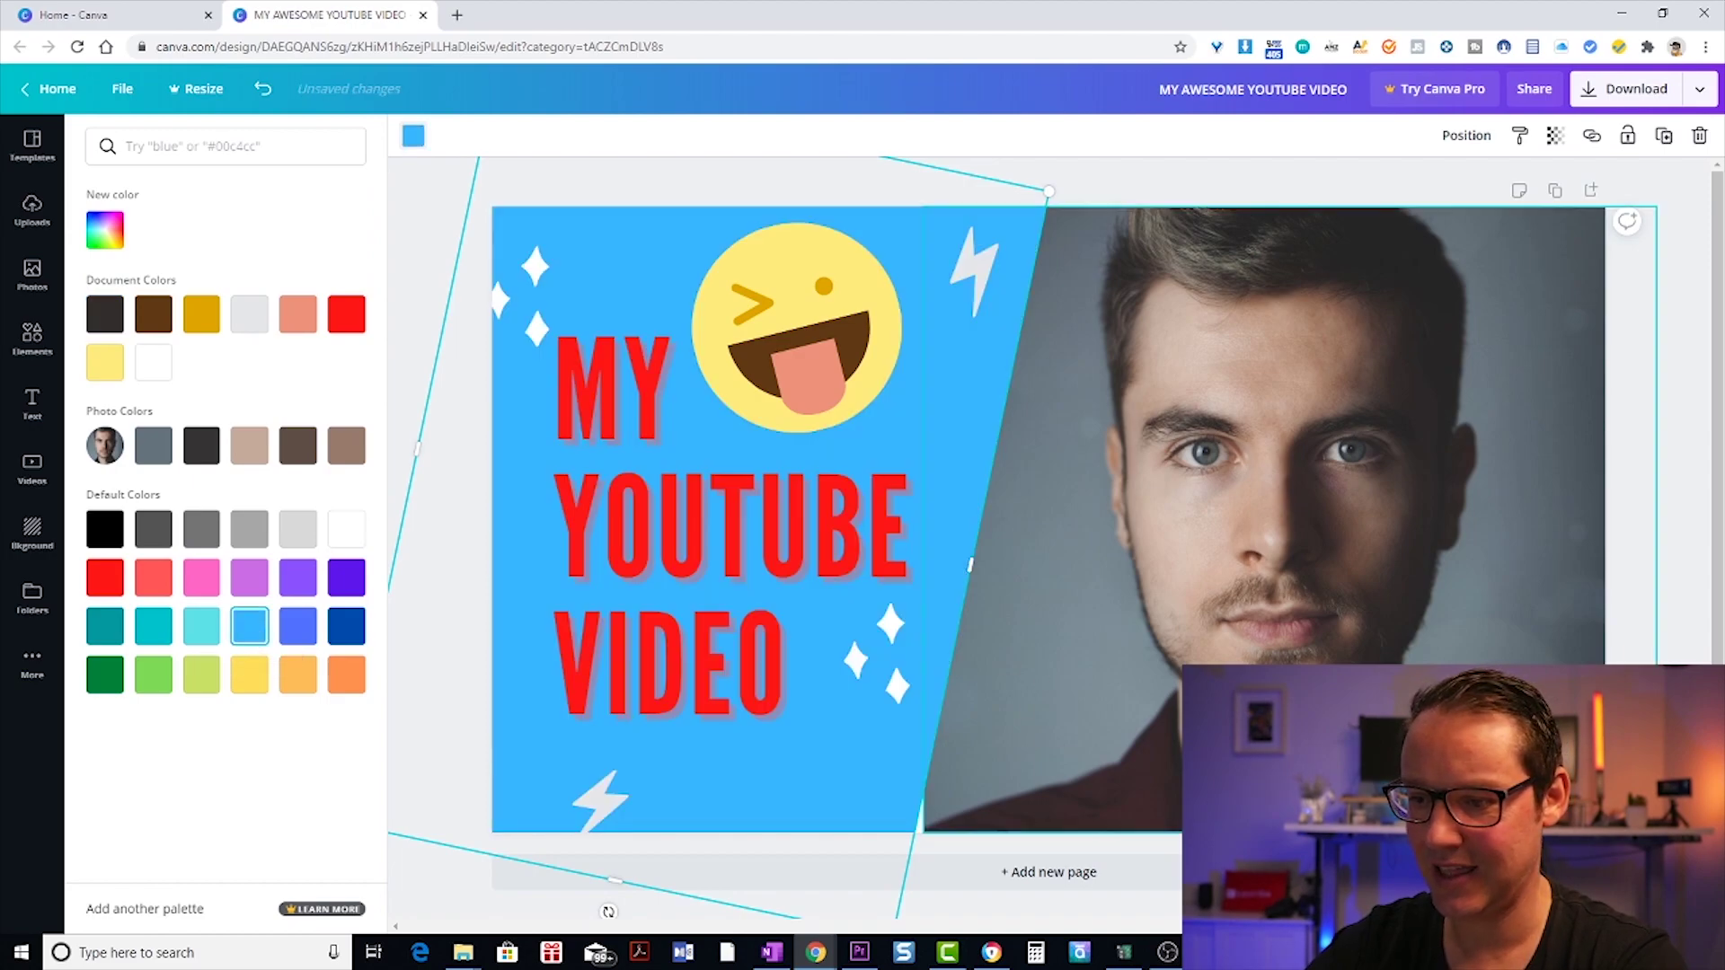
Nudge the face photo slightly to the left.
{"action": "left_click", "coordinate": [925, 824]}
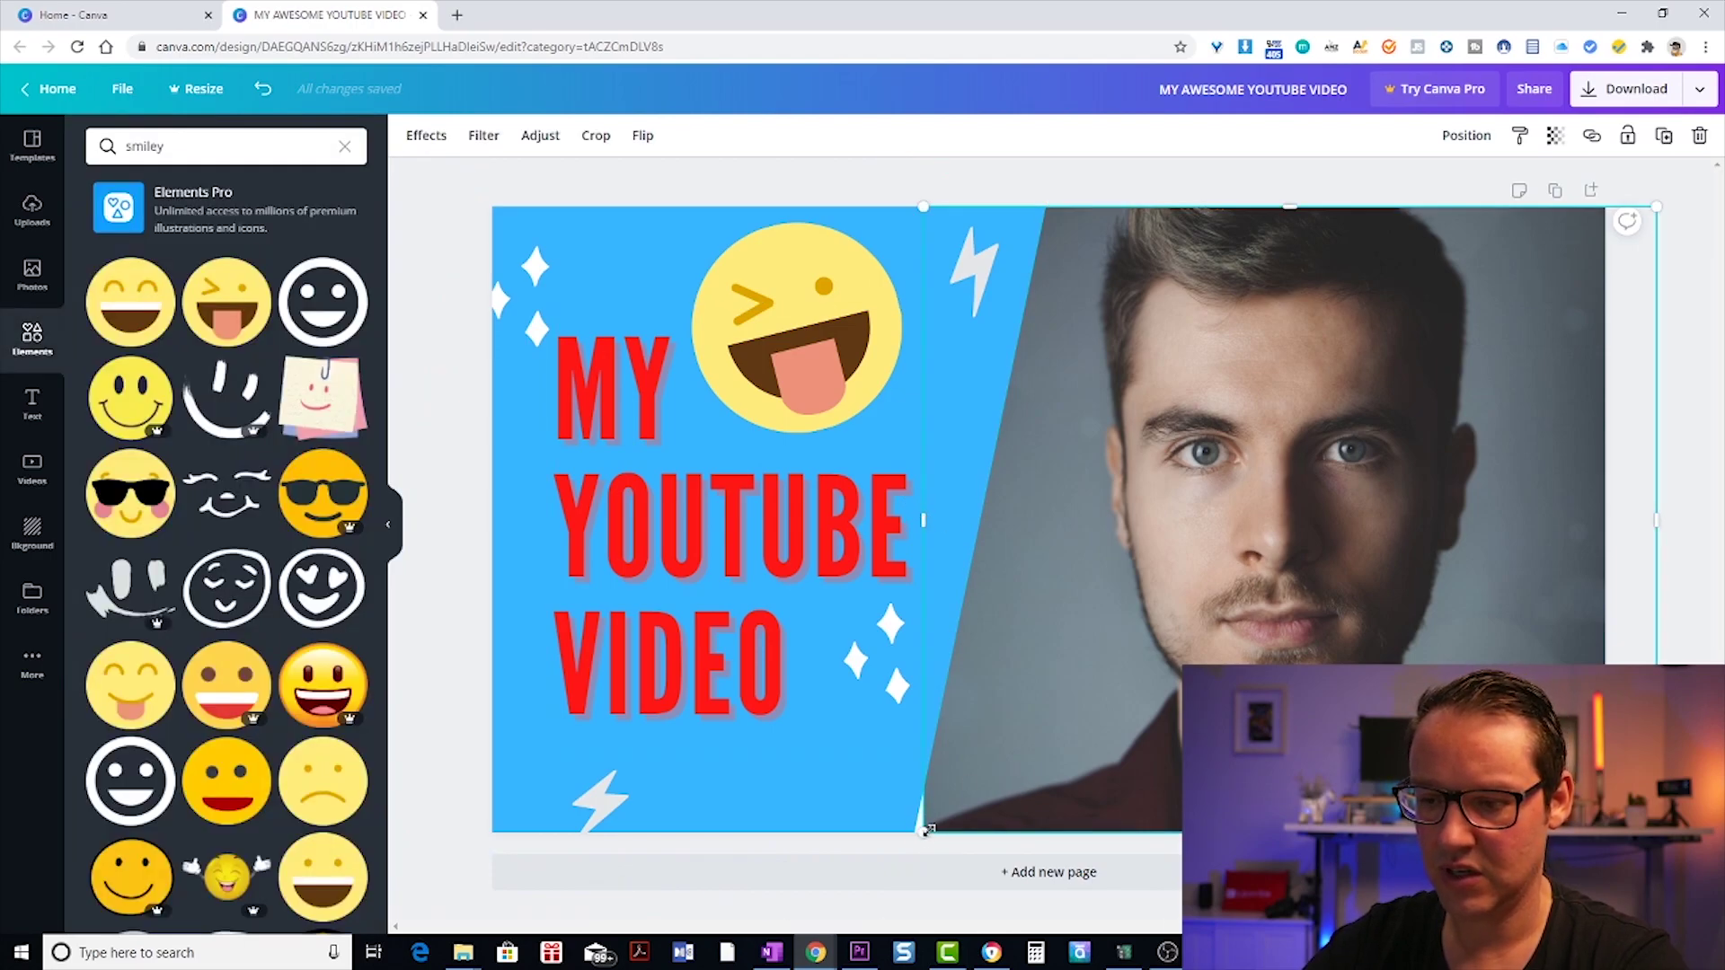
{"action": "left_click_drag", "start_coordinate": [1188, 678], "coordinate": [1174, 679]}
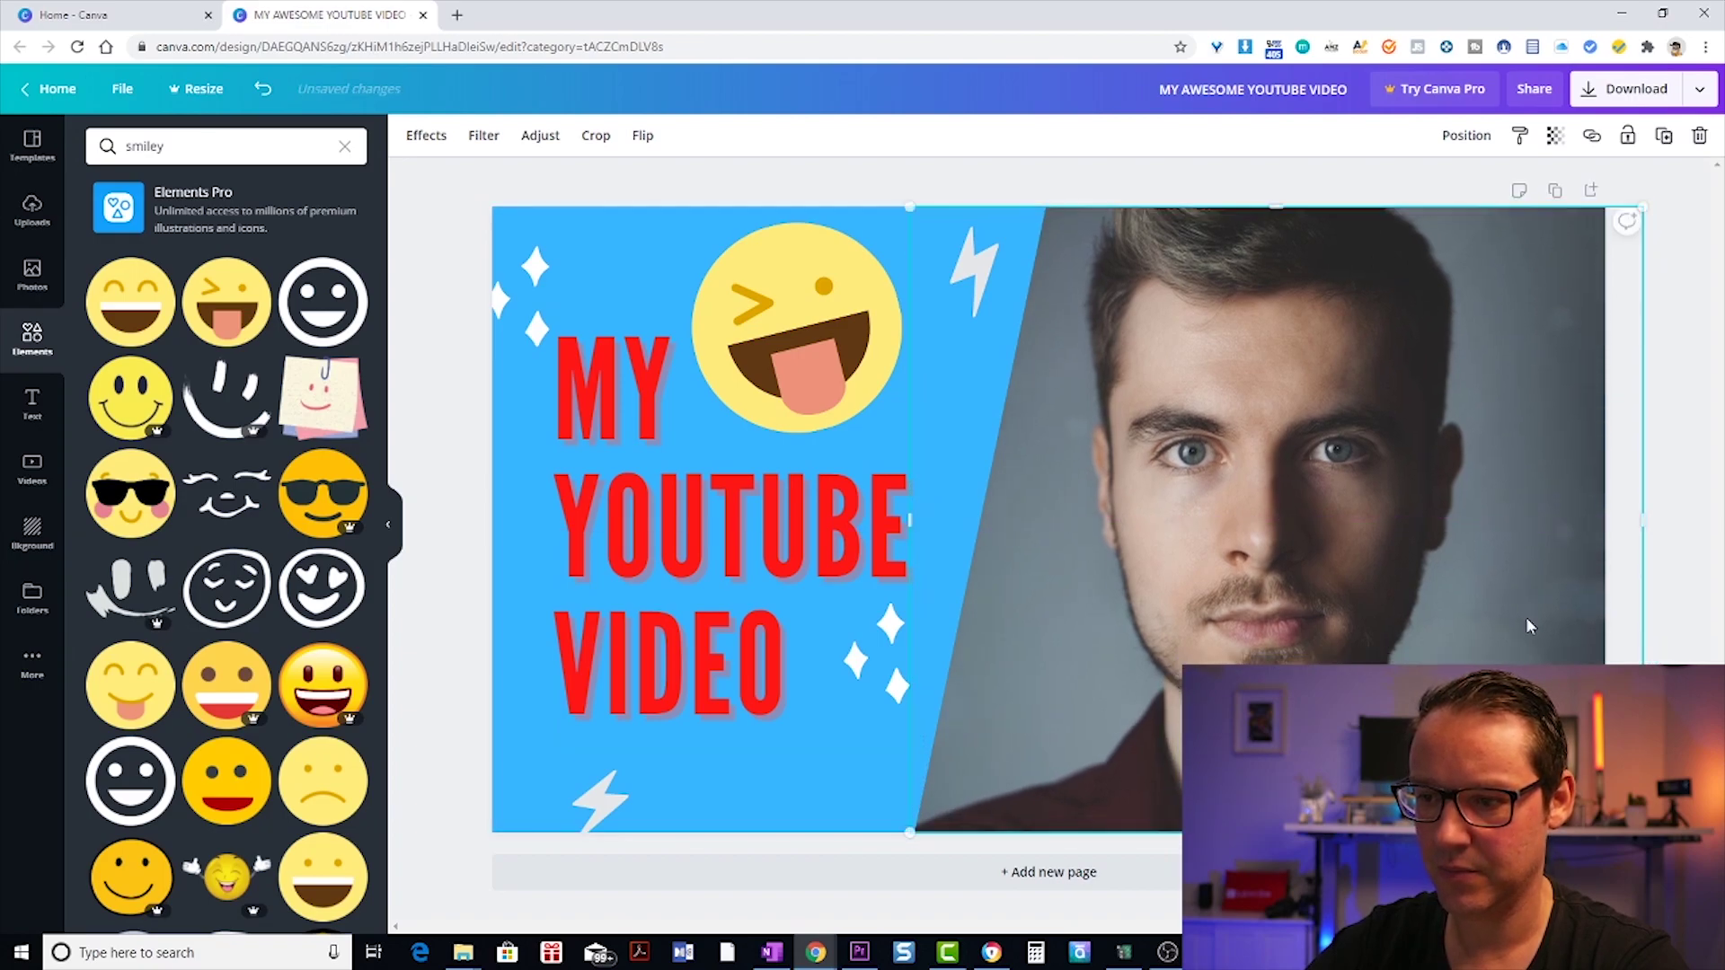
{"action": "left_click", "coordinate": [1677, 514]}
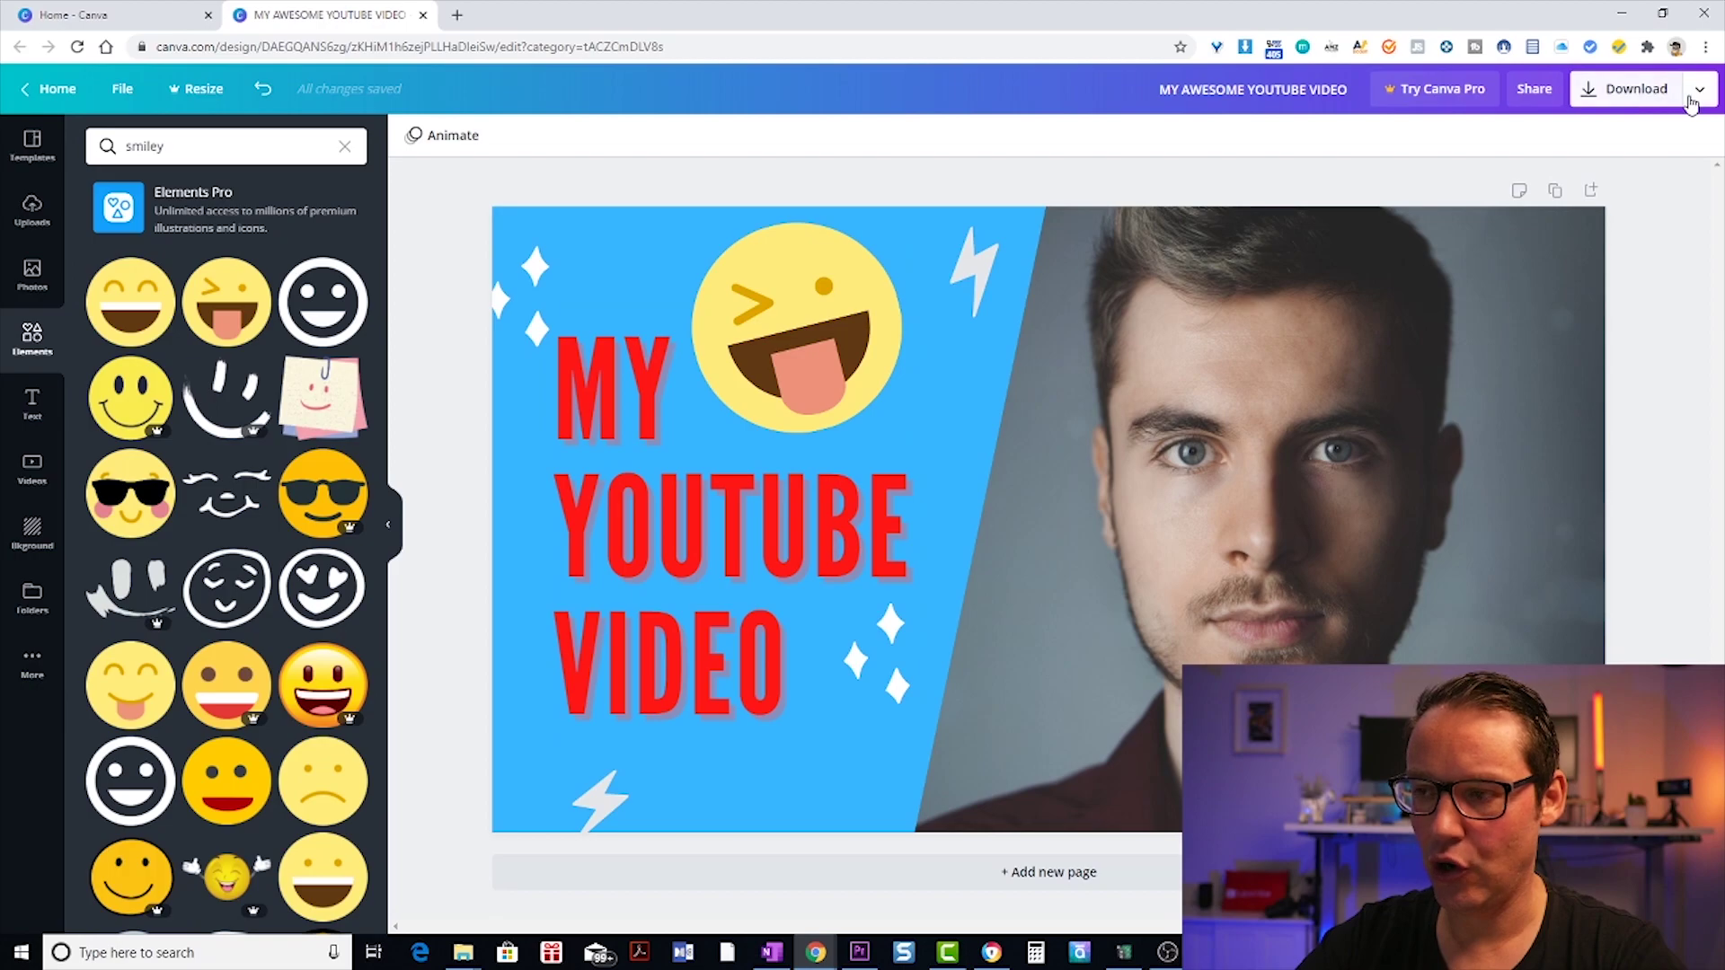
Download the finished thumbnail as a 1280 × 720 PNG file.
{"action": "left_click", "coordinate": [1650, 104]}
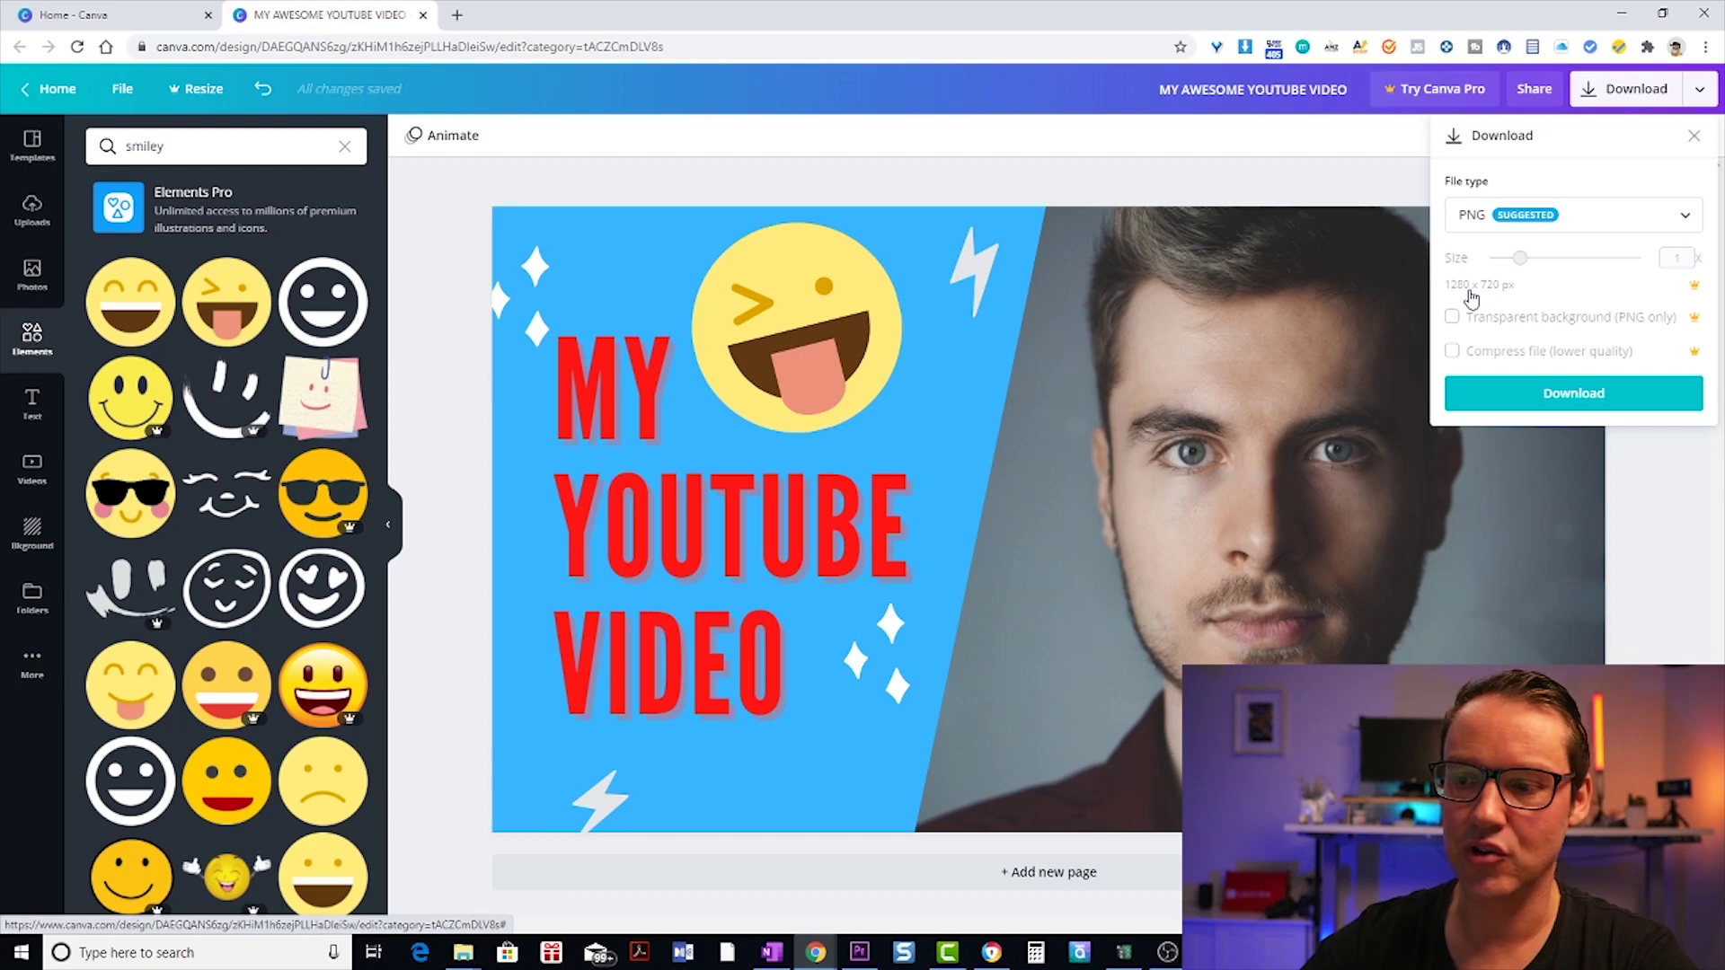
{"action": "left_click", "coordinate": [1583, 393]}
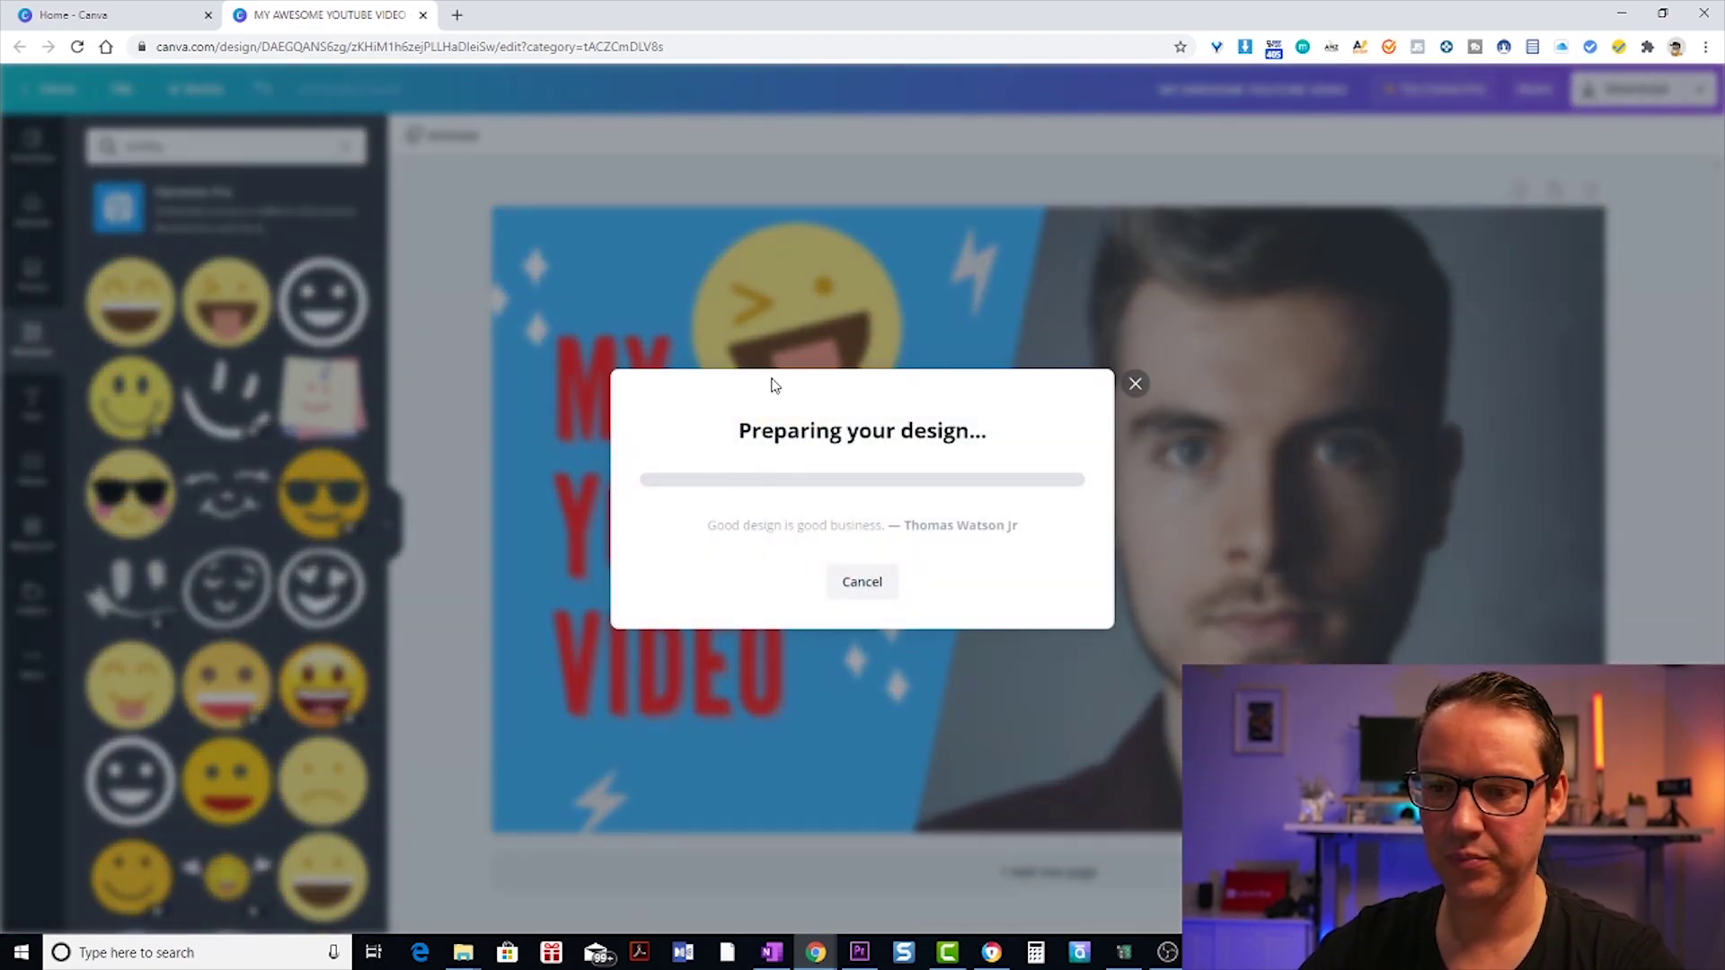